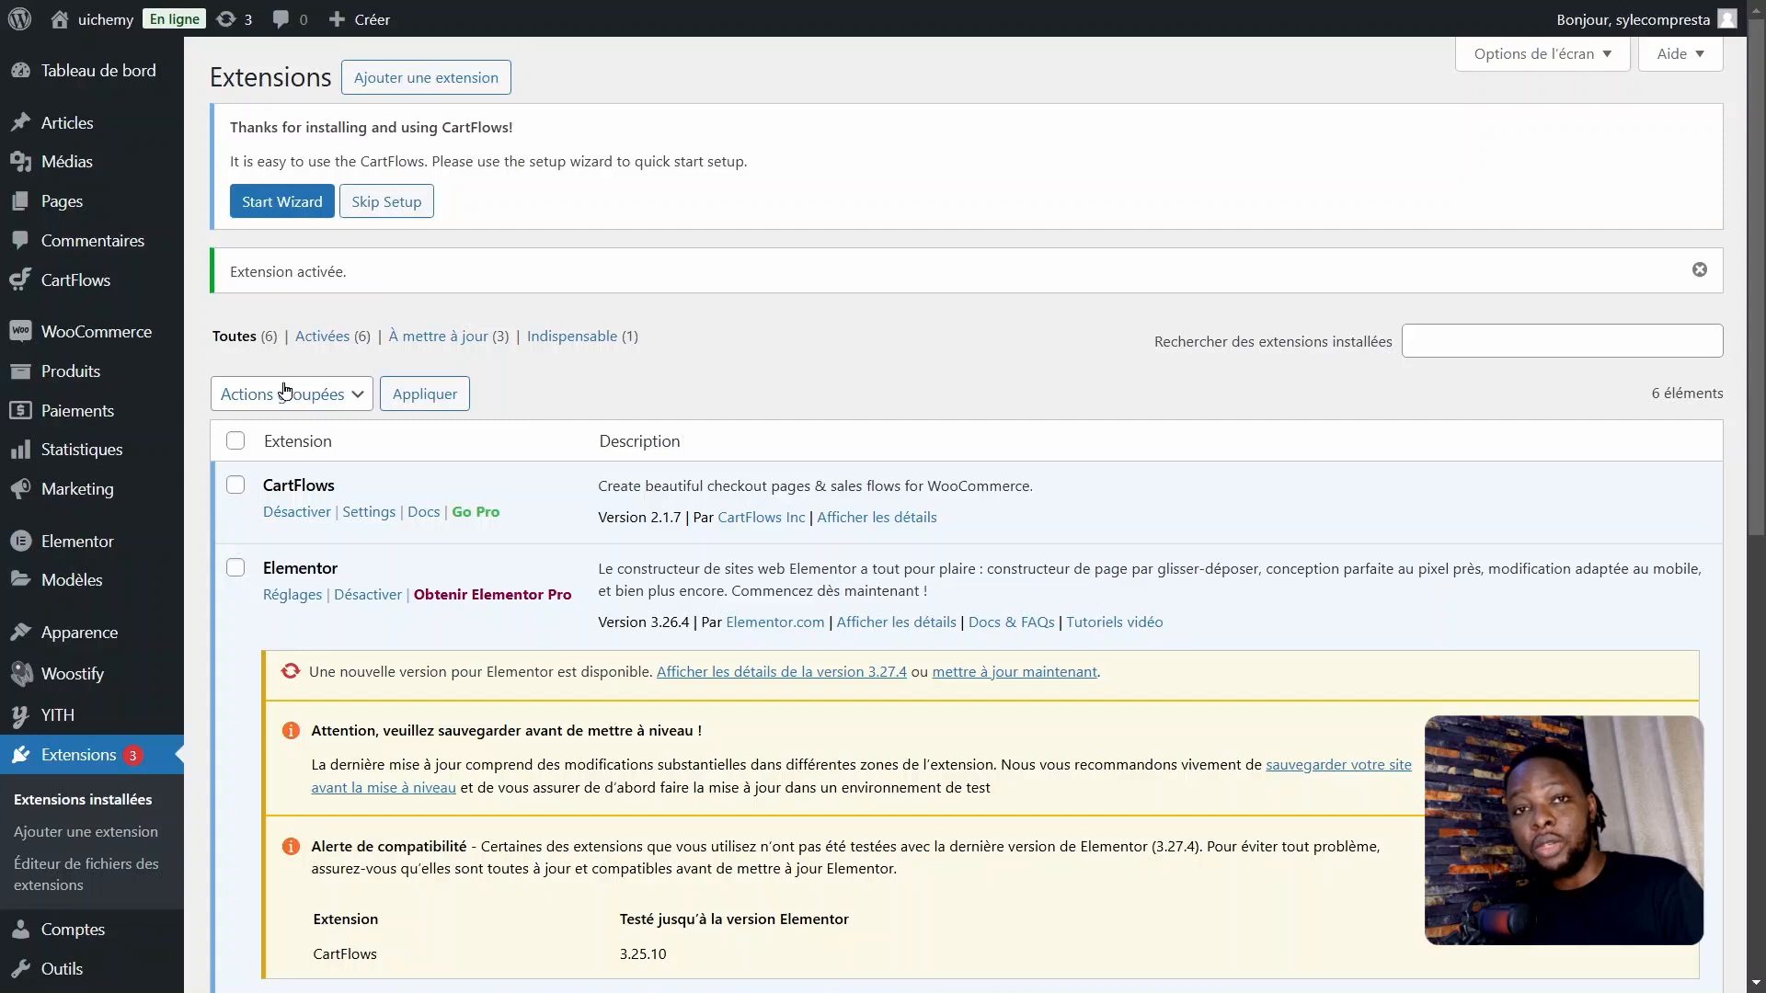
Step: Save the CartFlows general settings with Elementor as the template builder and Override Store Checkout enabled
mouse_move(64, 283)
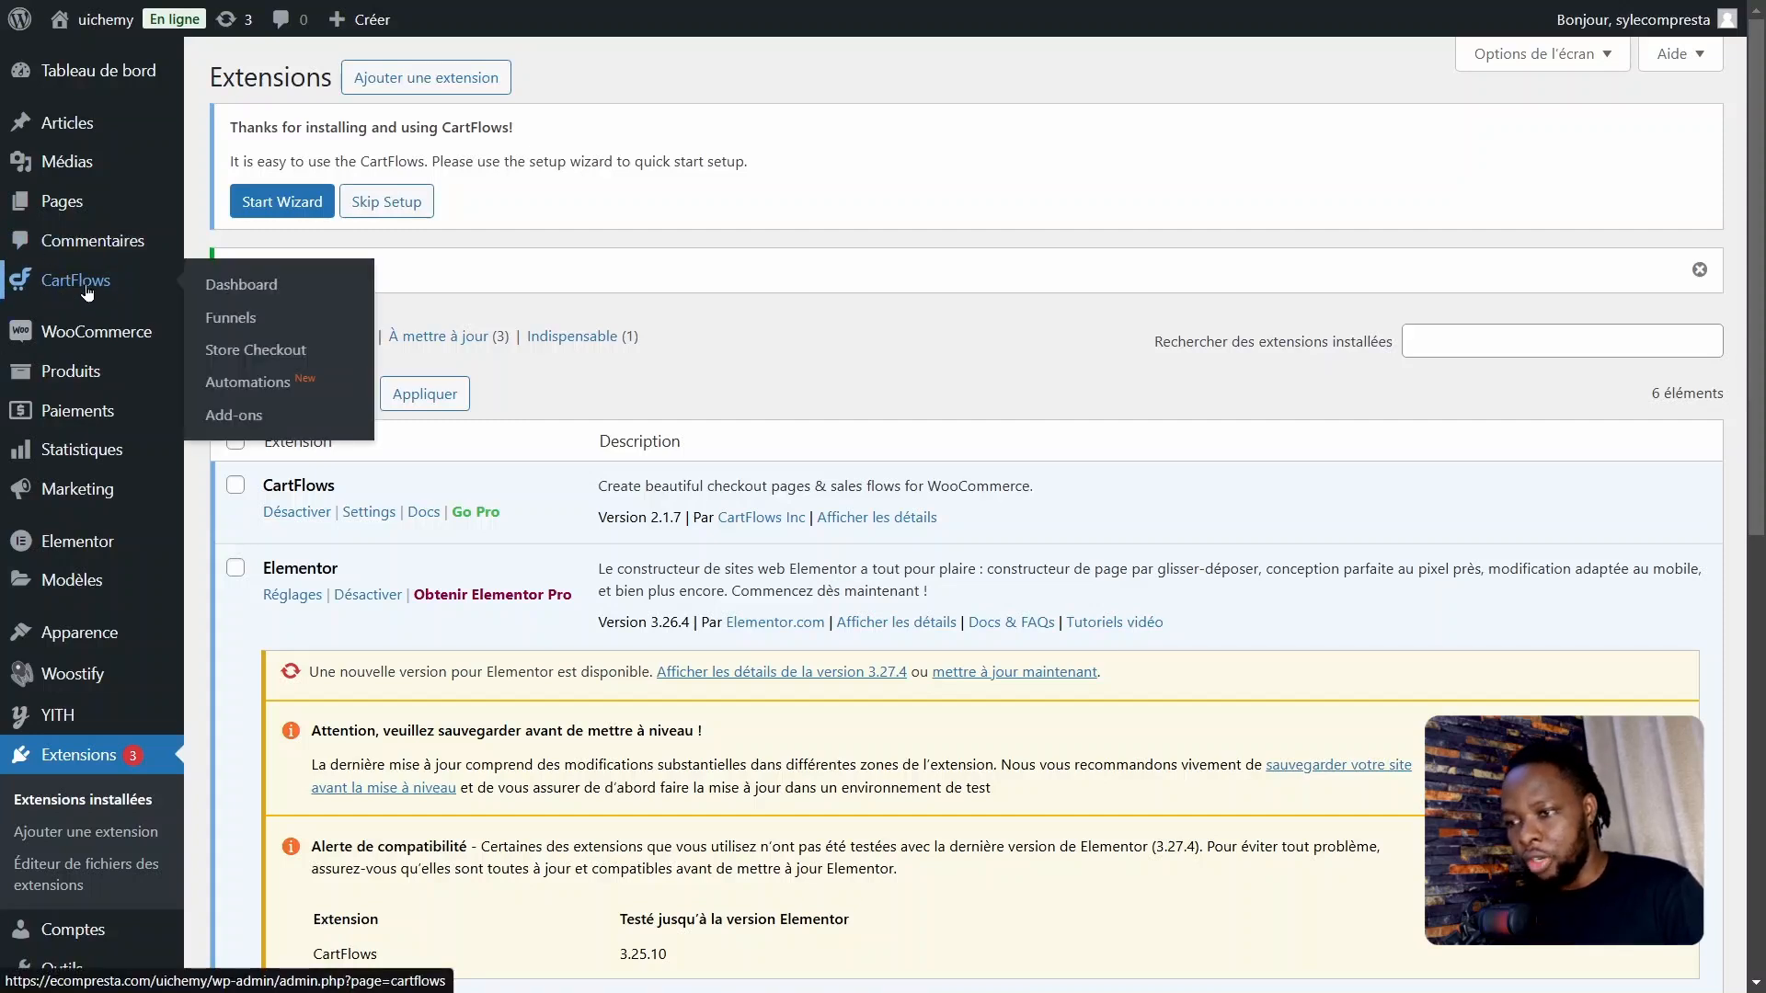
left_click(233, 288)
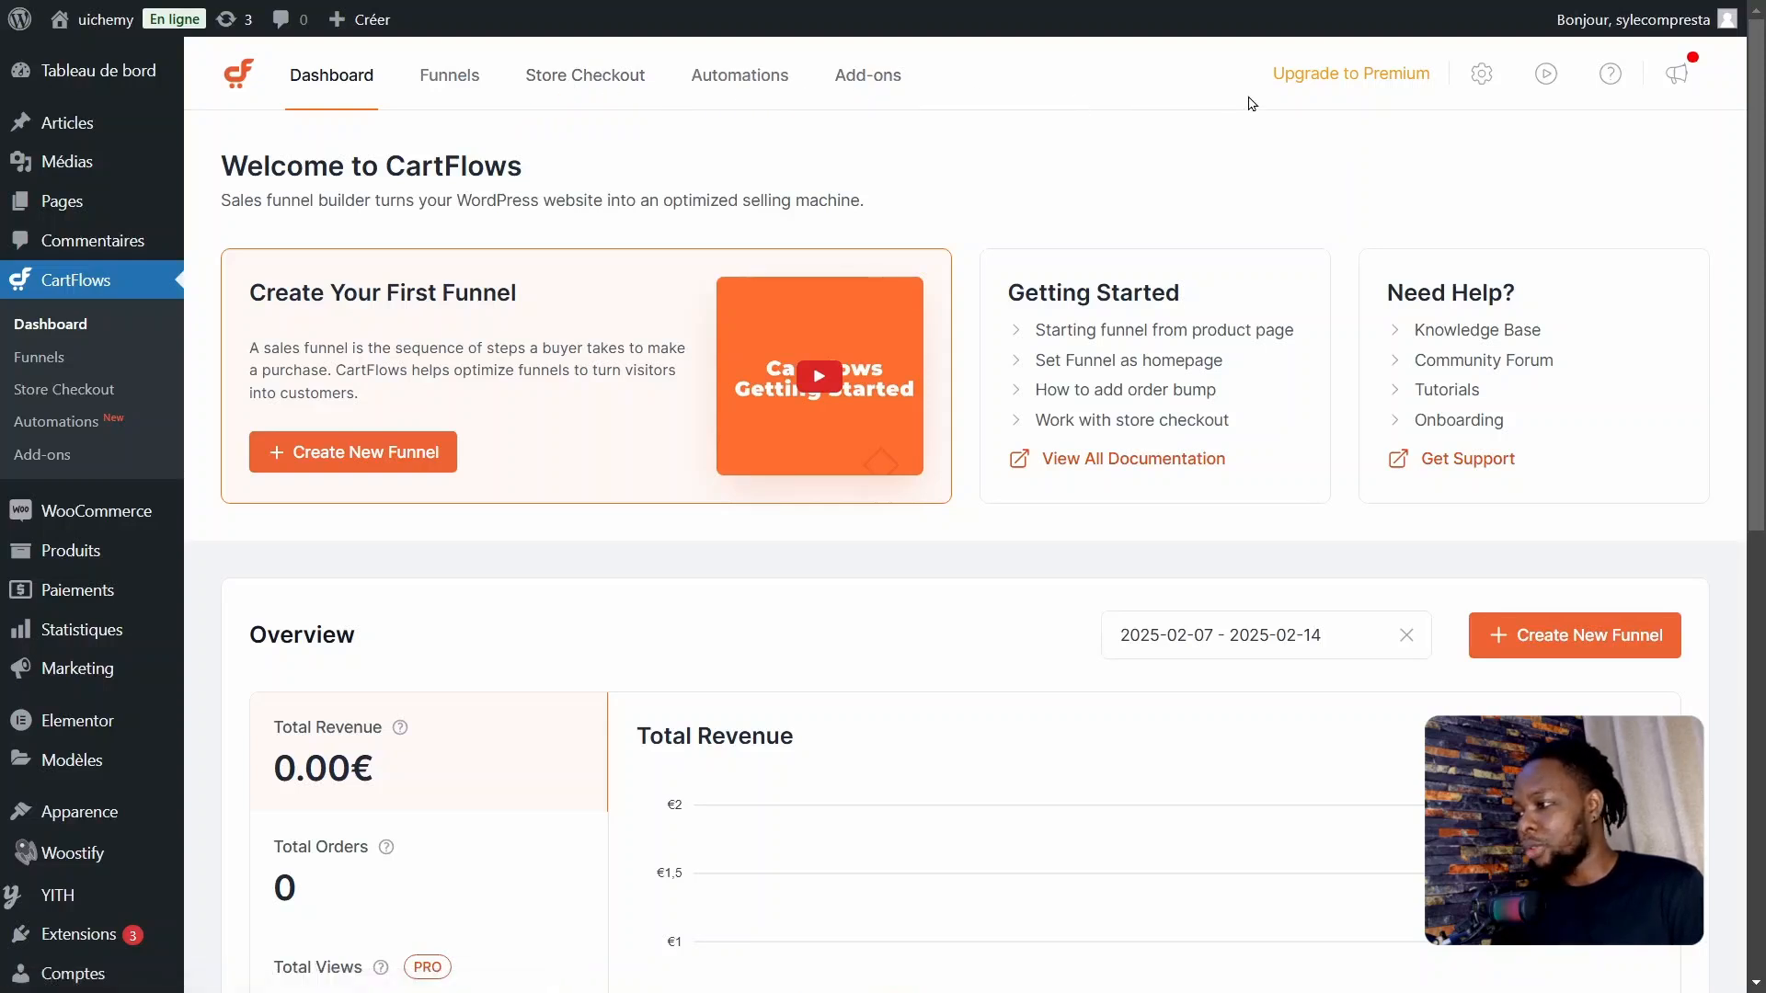
left_click(1480, 78)
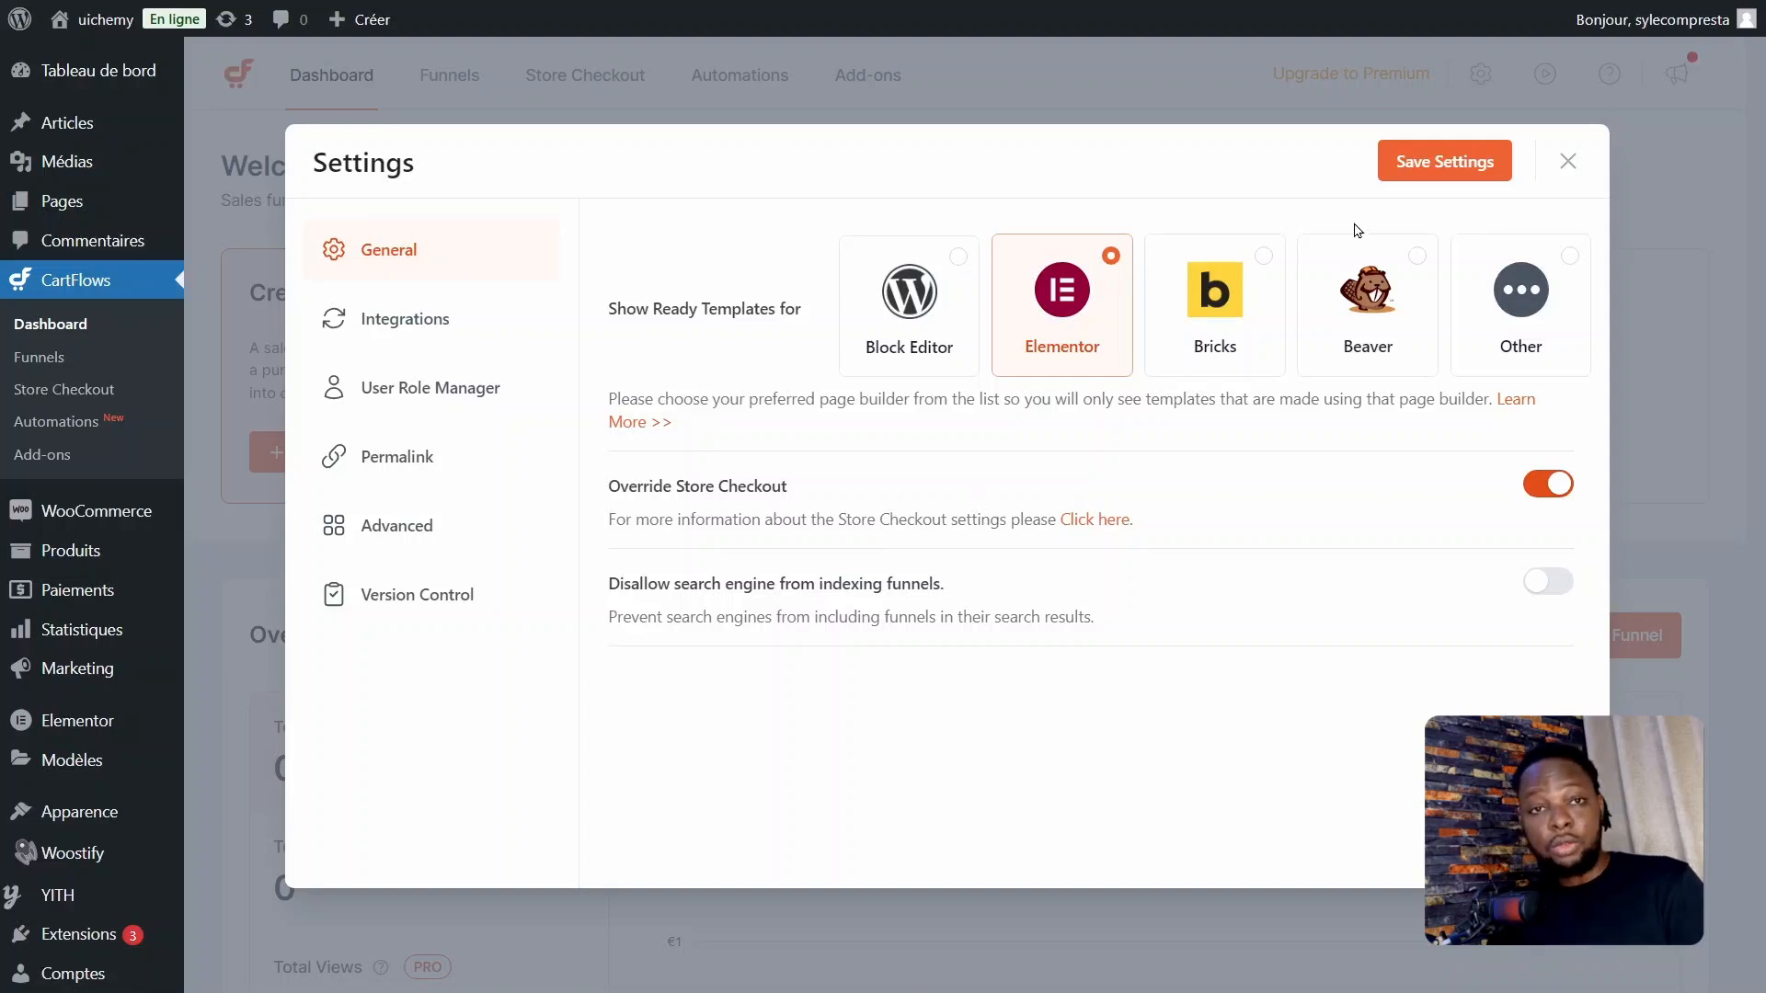
left_click(1415, 179)
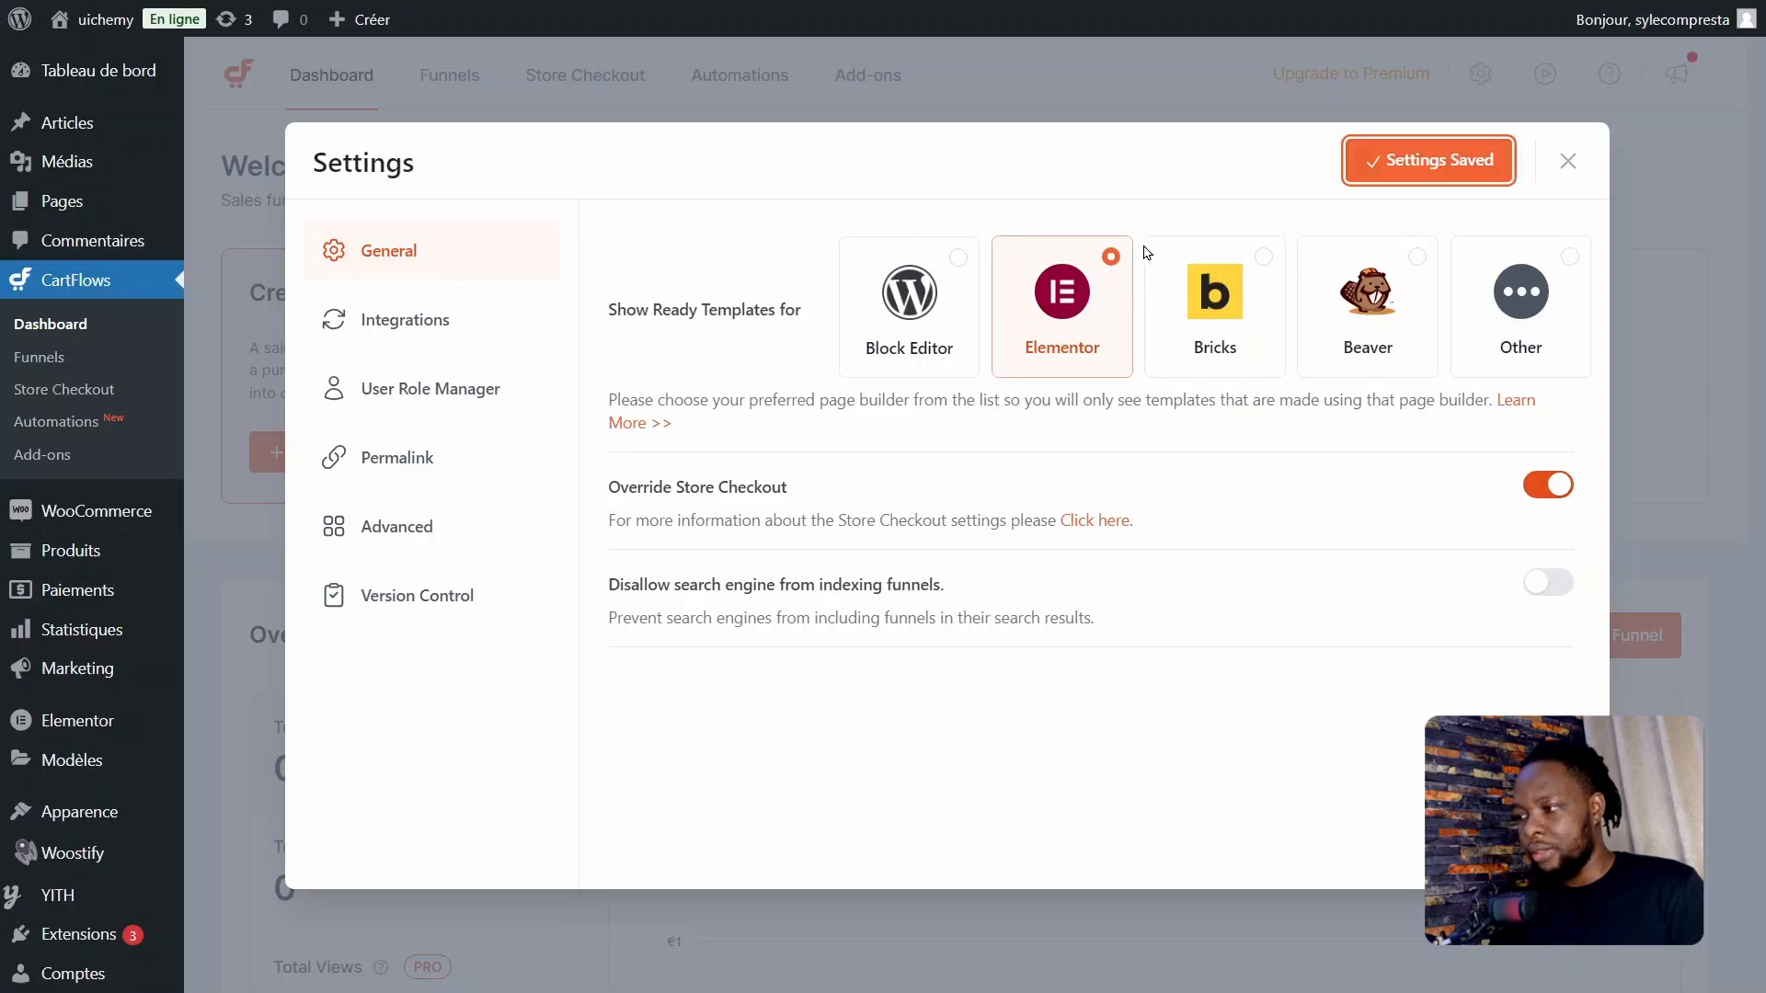
left_click(1556, 166)
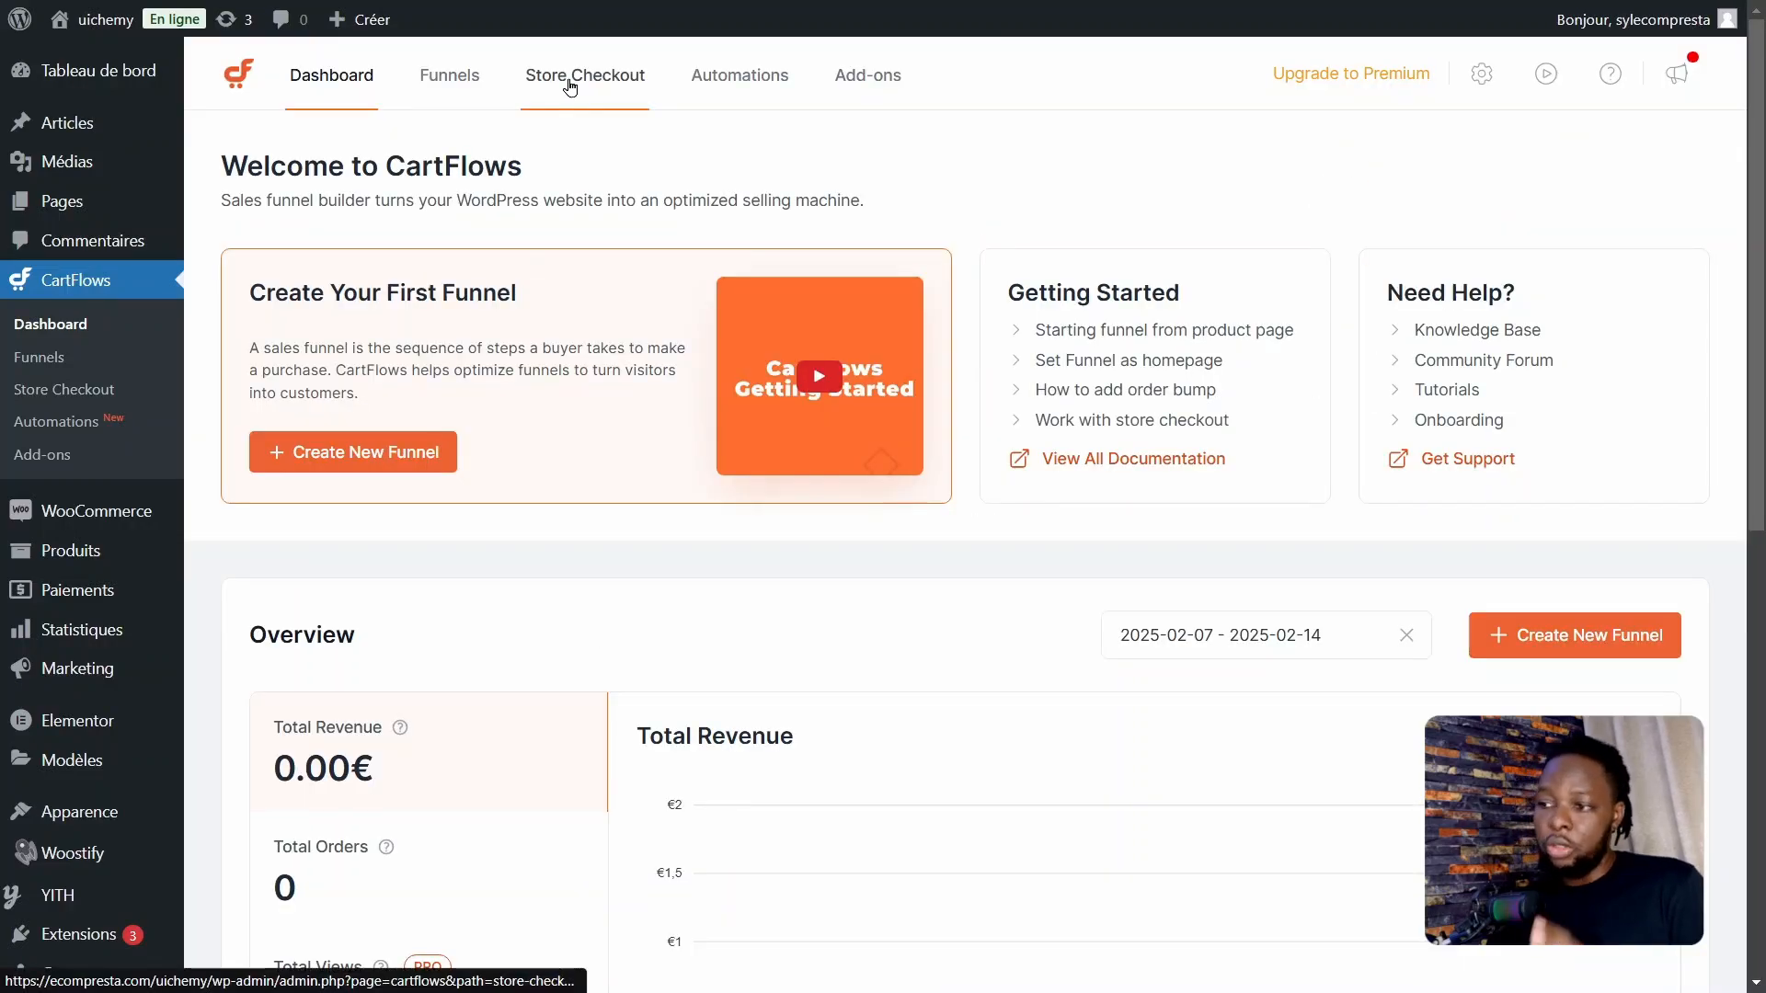
Step: Start creating a global store checkout in CartFlows and browse the available checkout templates
left_click(572, 87)
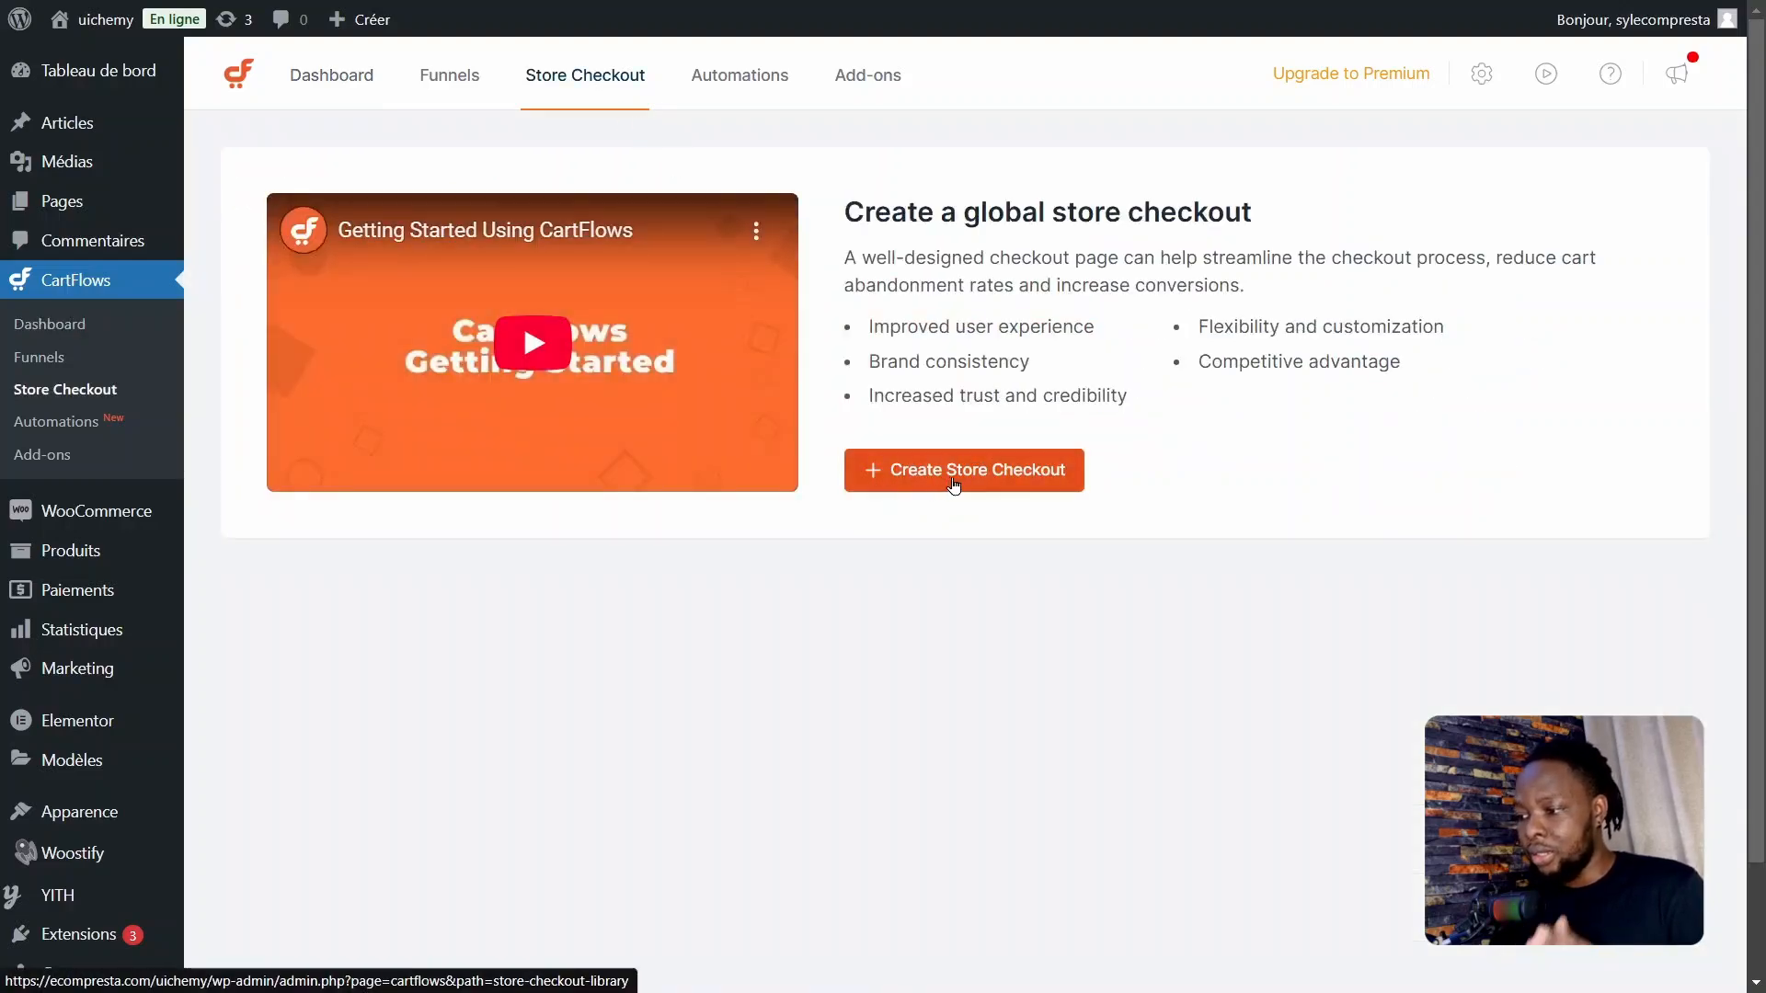
left_click(948, 487)
scroll(616, 657, "down", 5)
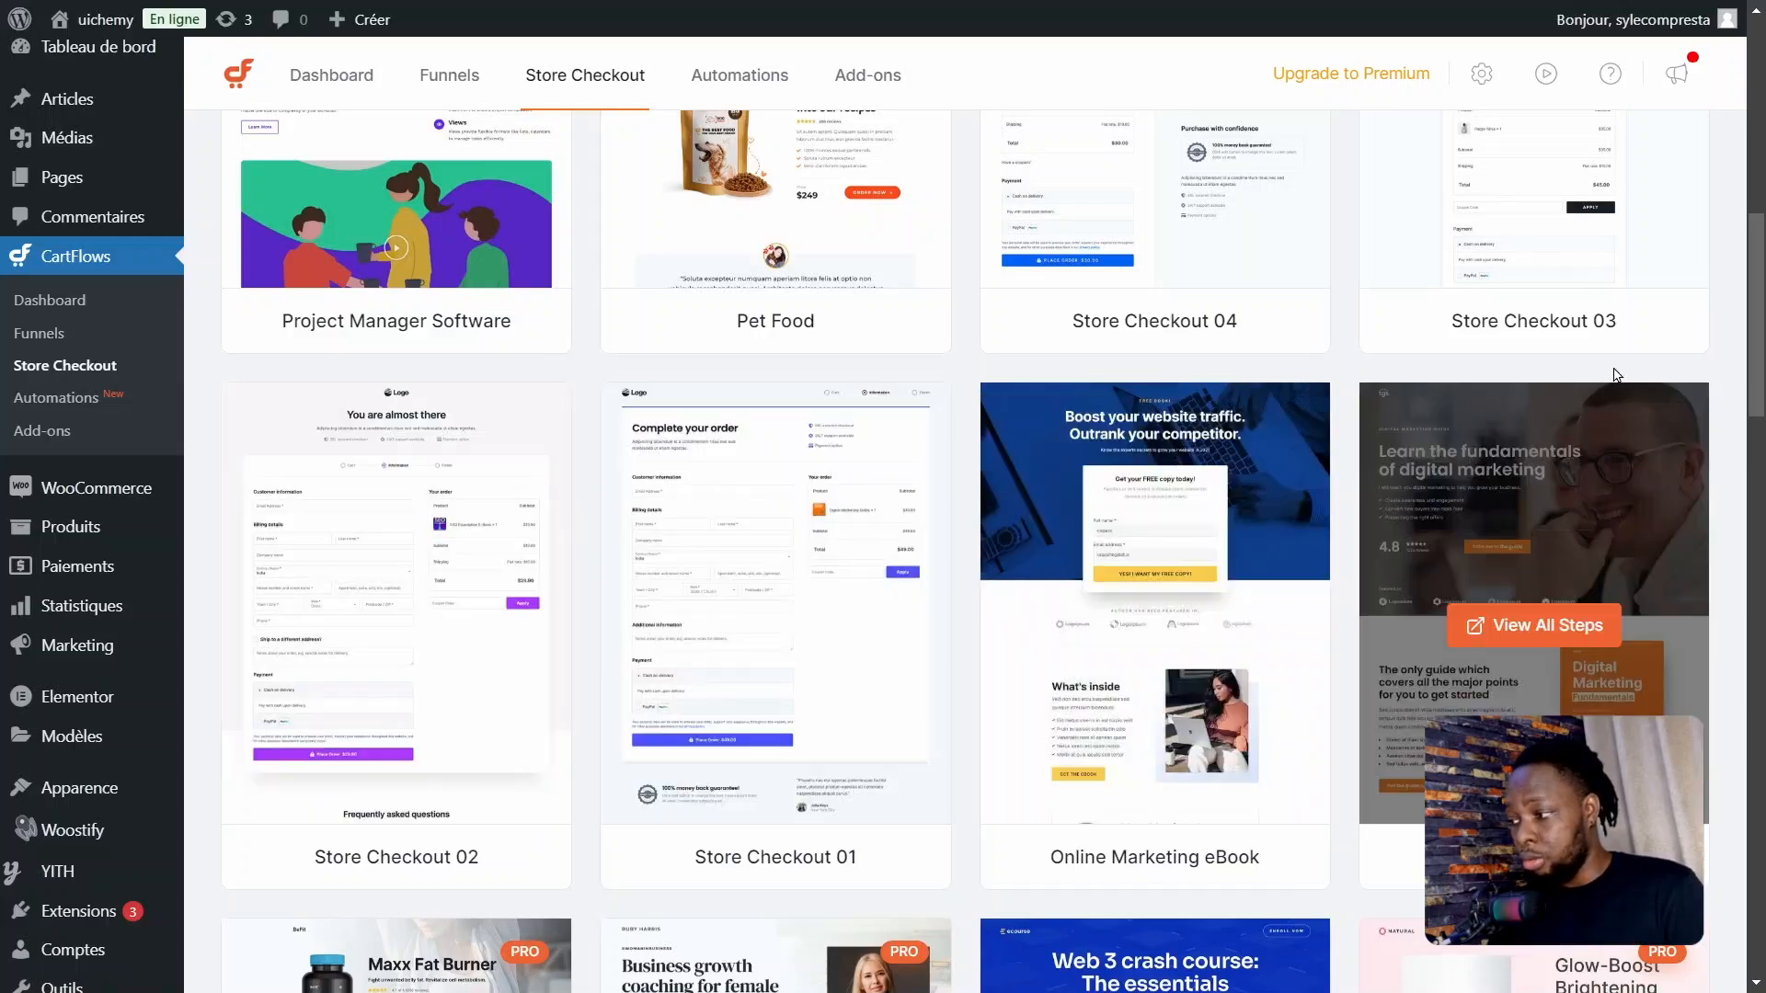
left_click_drag(1754, 311, 1754, 260)
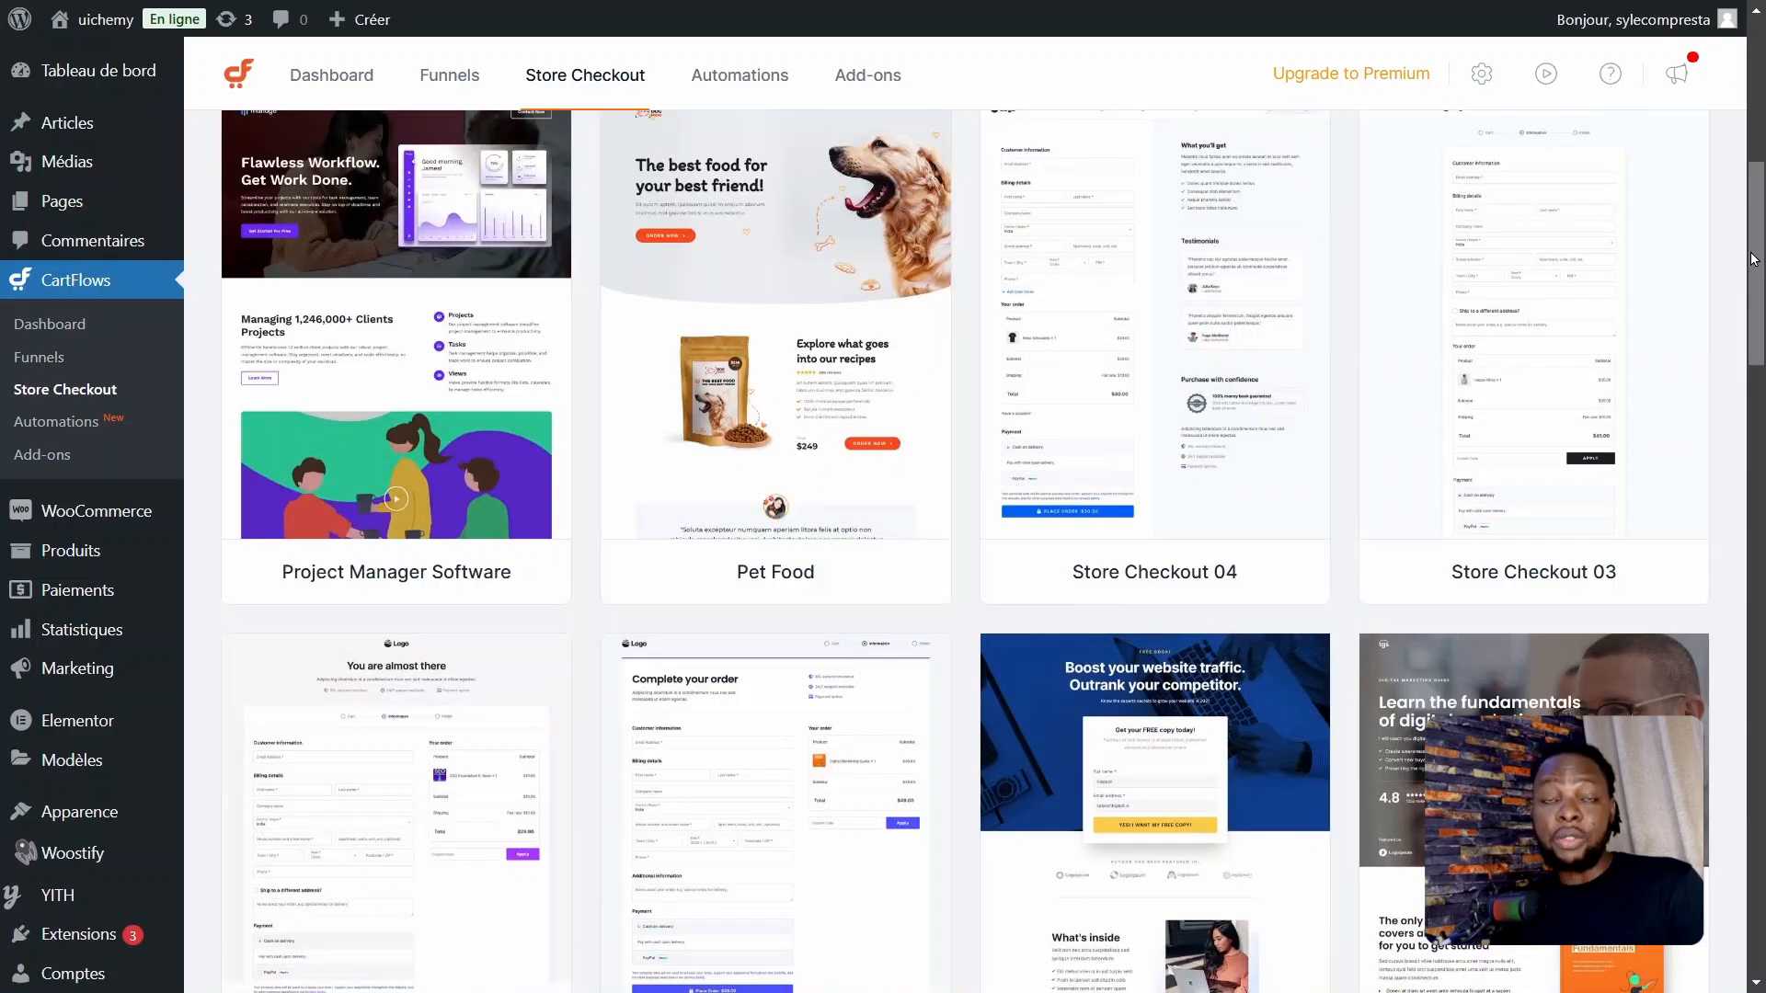
scroll(484, 698, "down", 3)
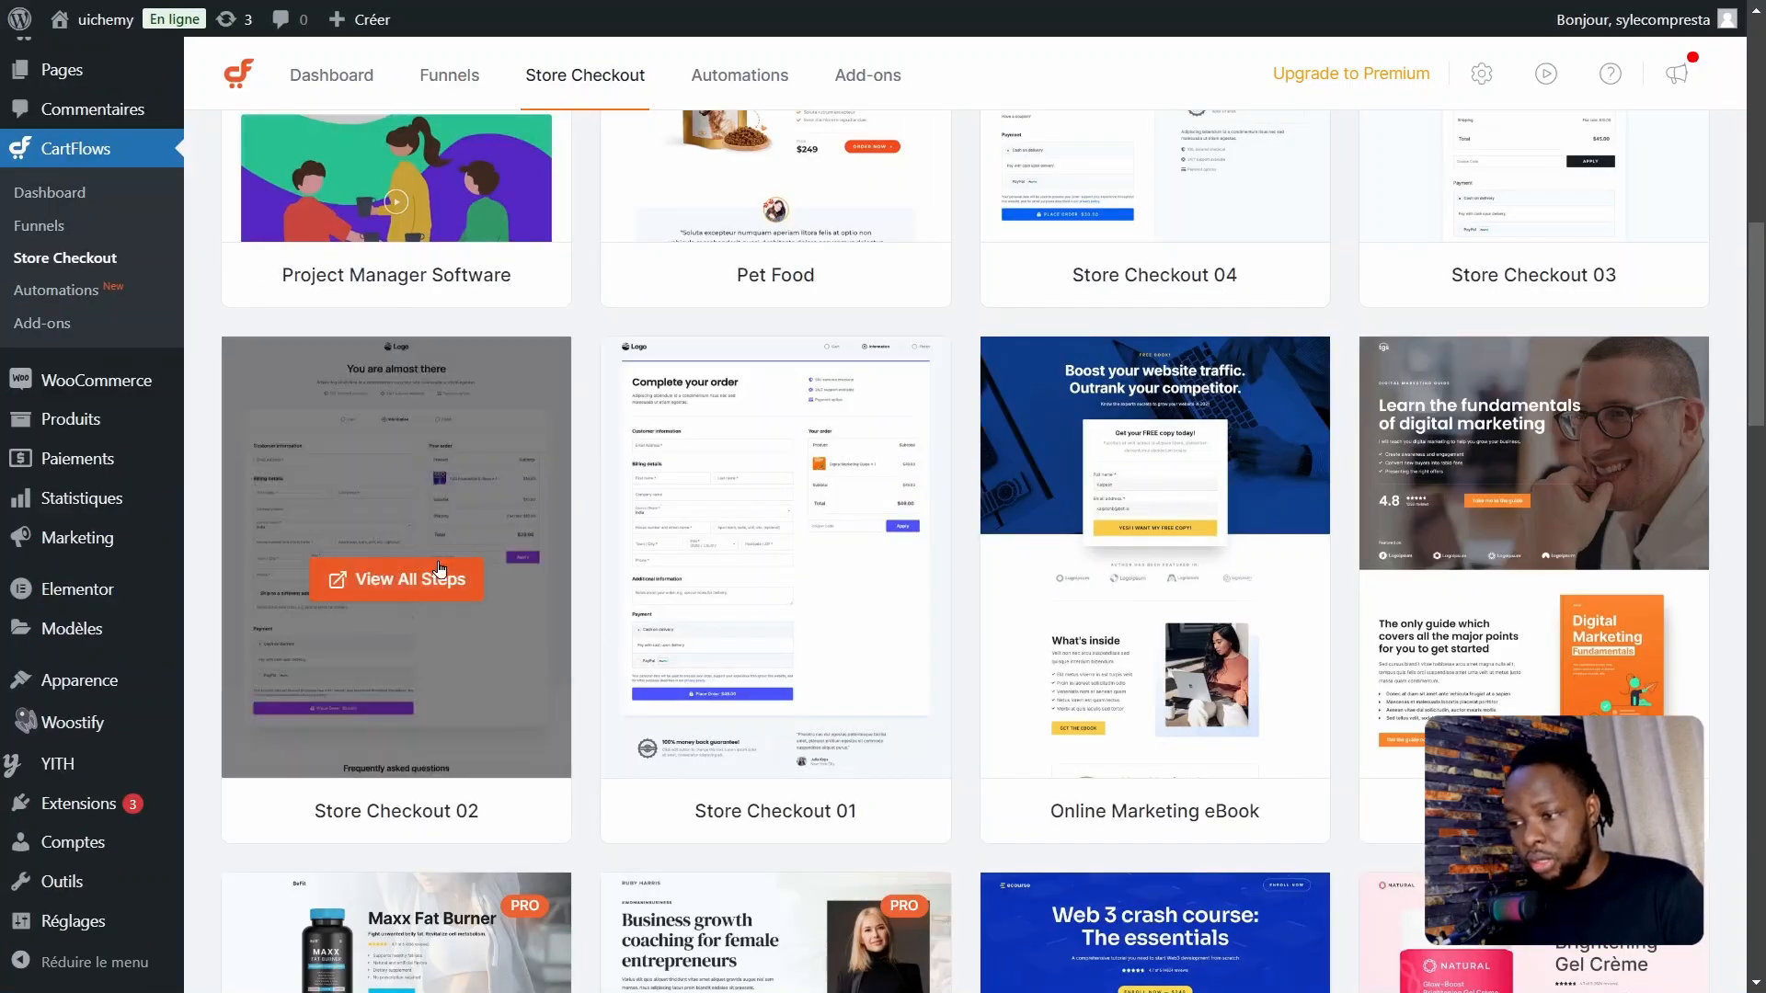
Step: Preview the checkout and thank-you pages of the Store Checkout 02 template, and return to the template library
left_click(403, 500)
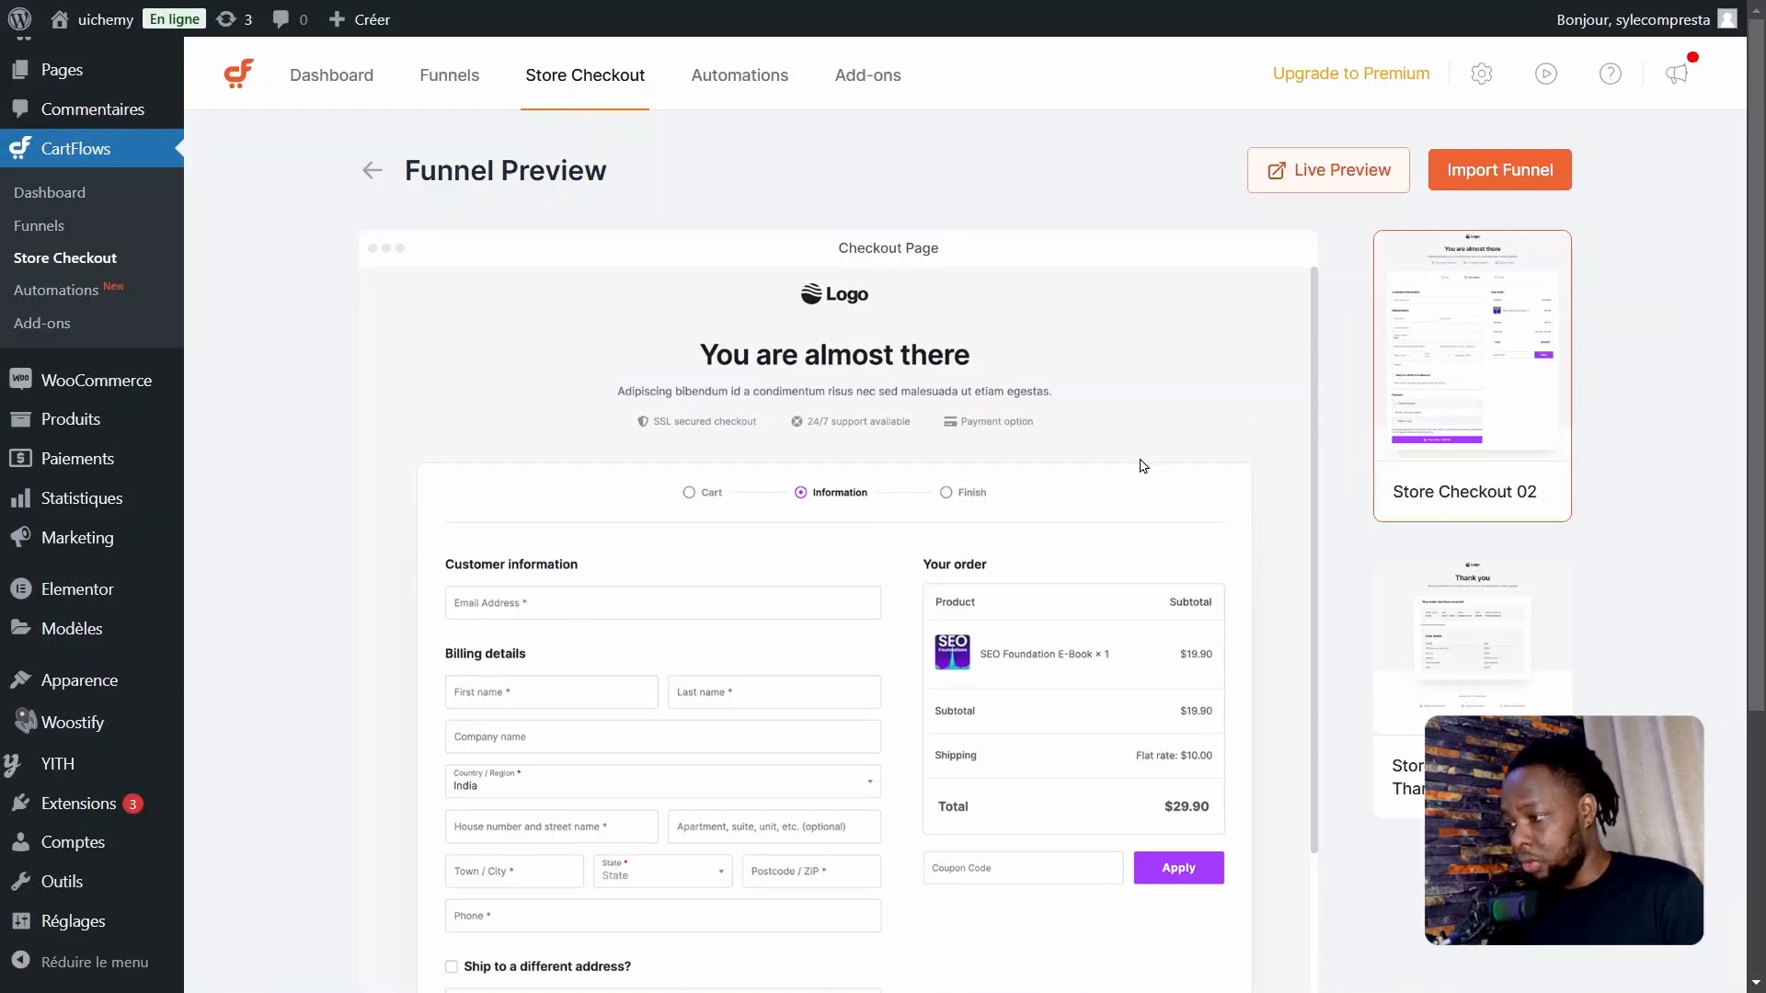
left_click_drag(1759, 405, 1760, 674)
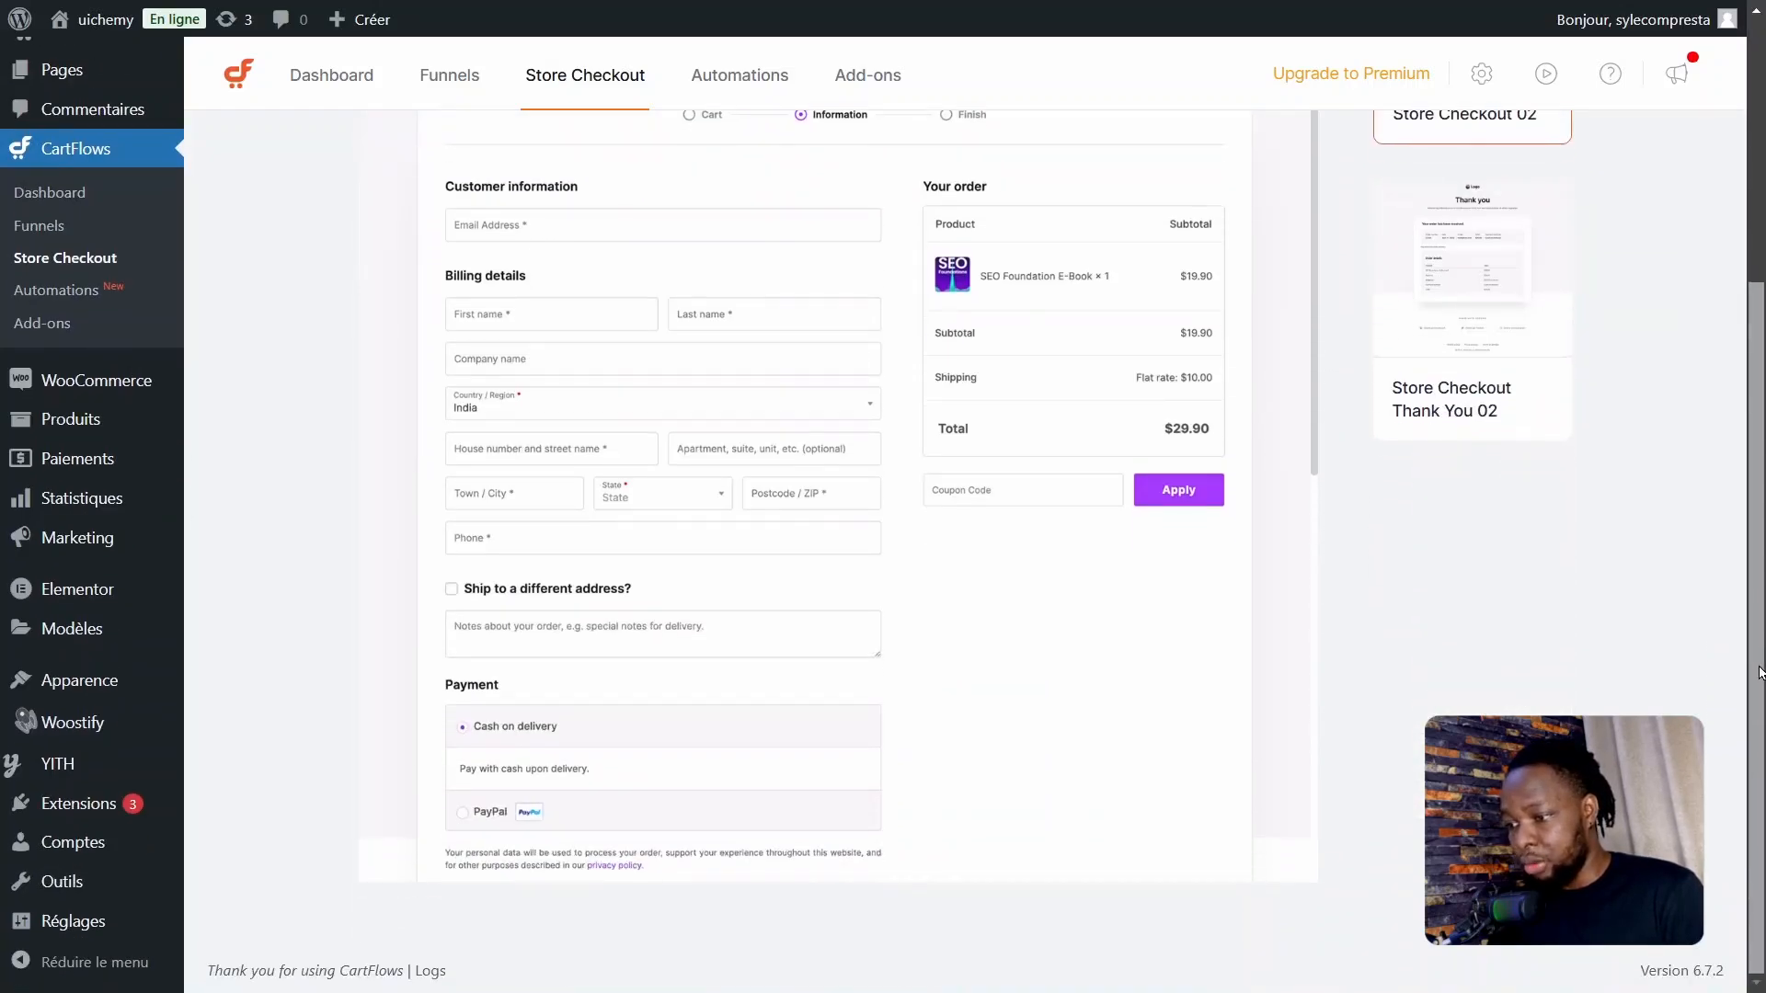
scroll(874, 405, "up", 3)
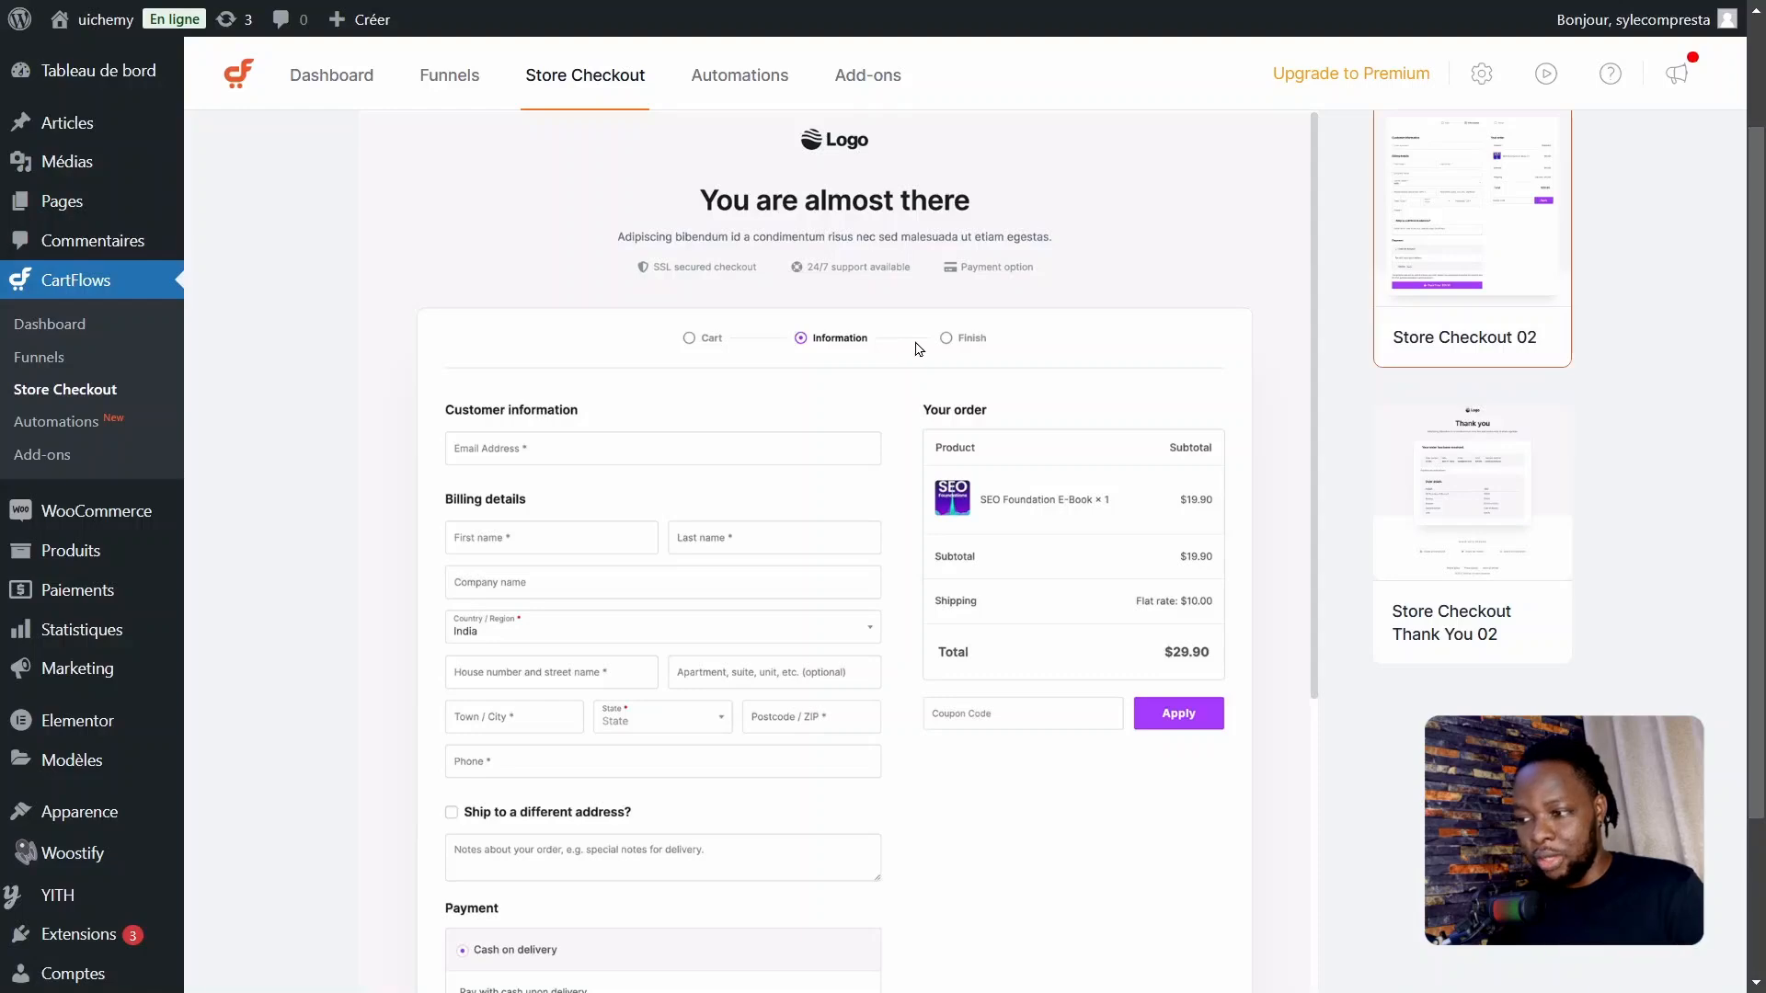
mouse_move(1758, 408)
left_mouse_down()
mouse_move(1758, 570)
mouse_move(1758, 375)
left_mouse_up()
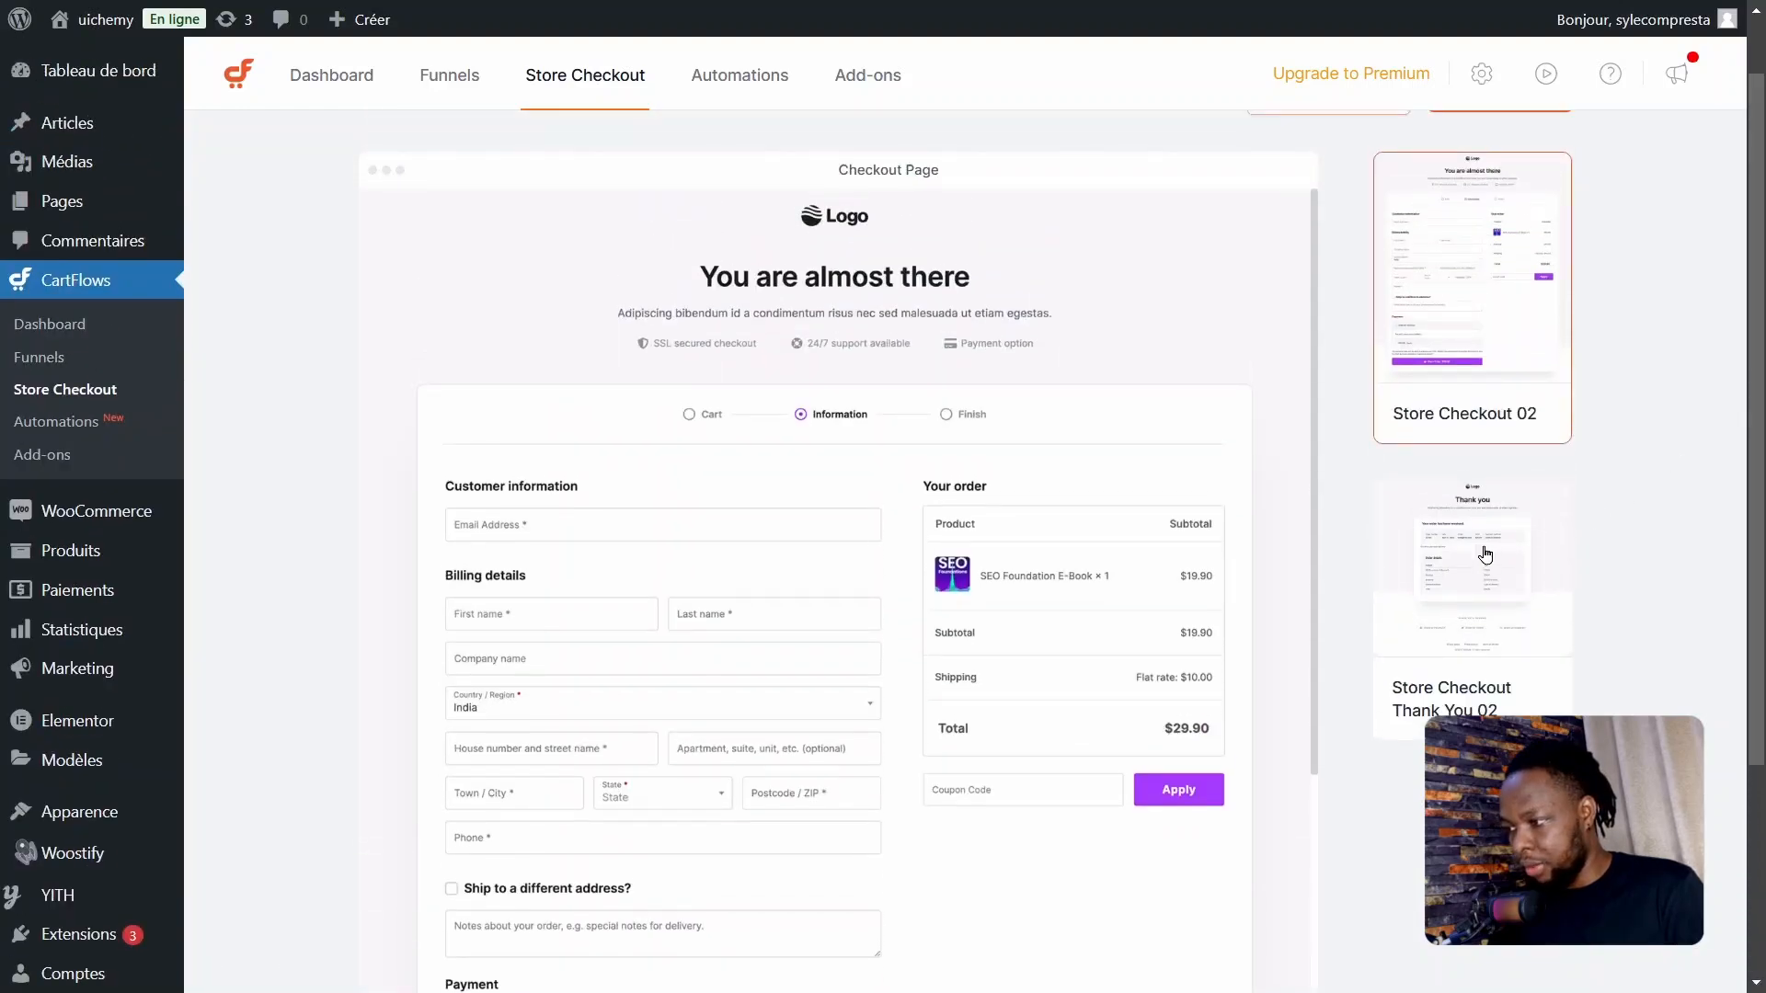
left_click(1478, 552)
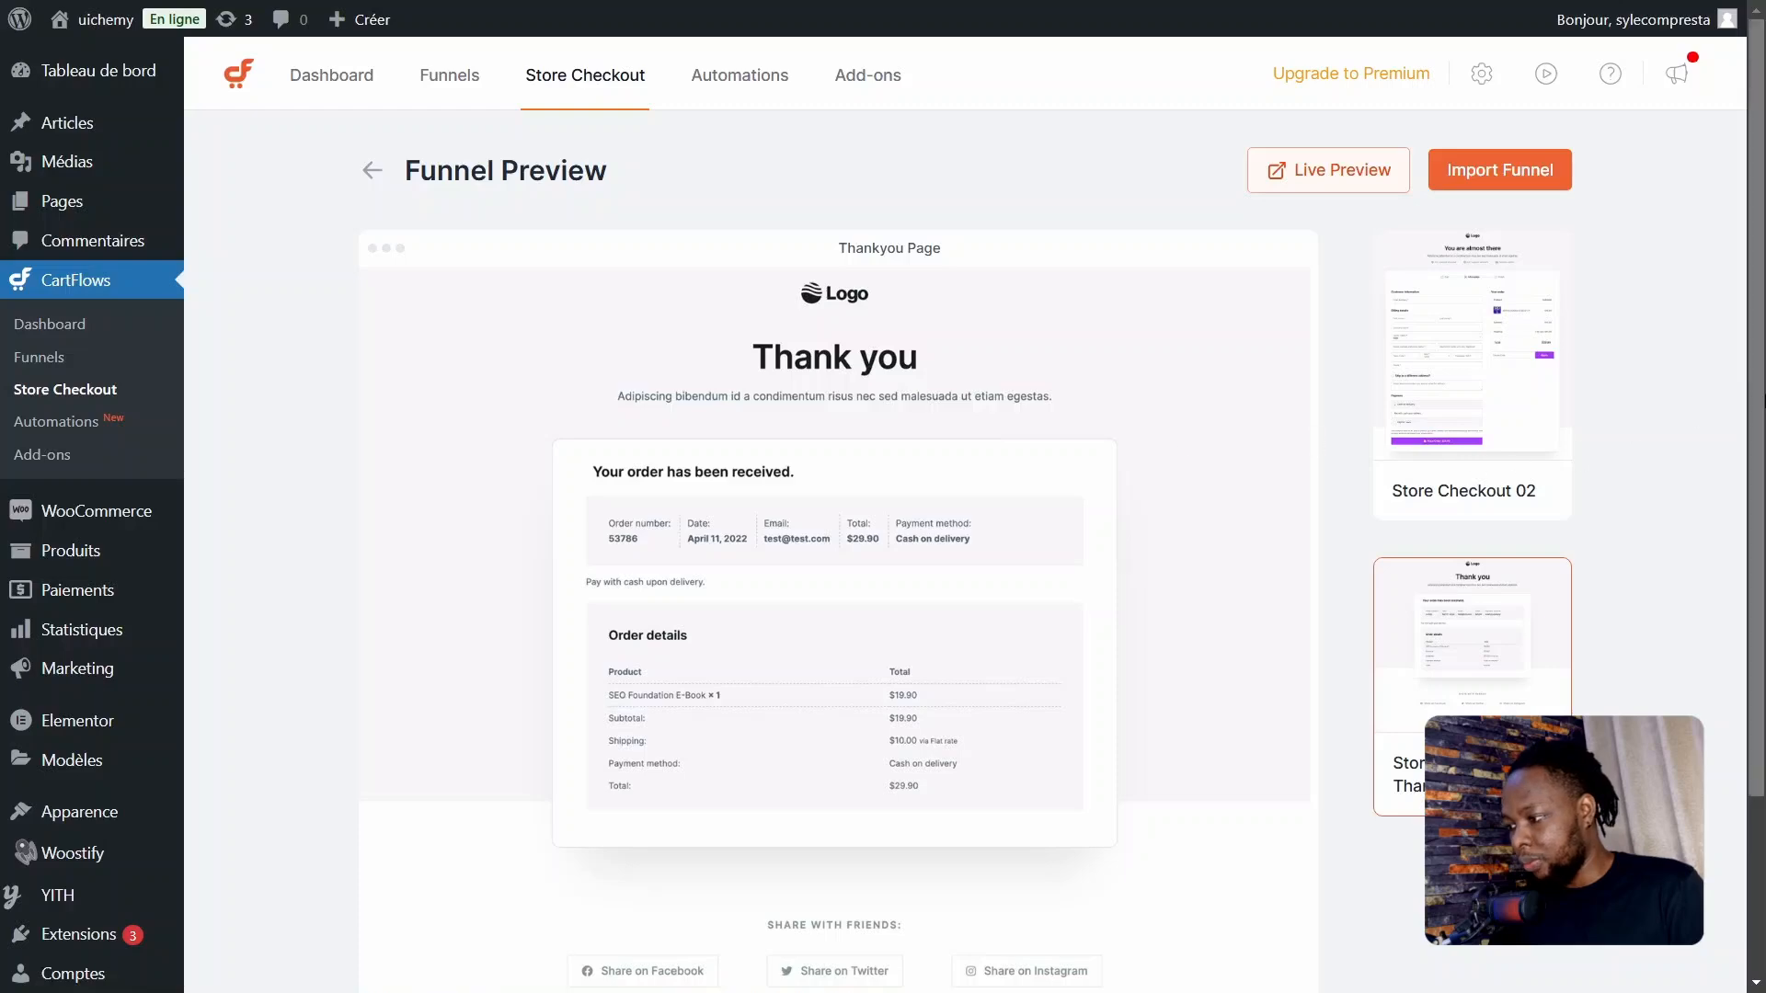
left_click(373, 171)
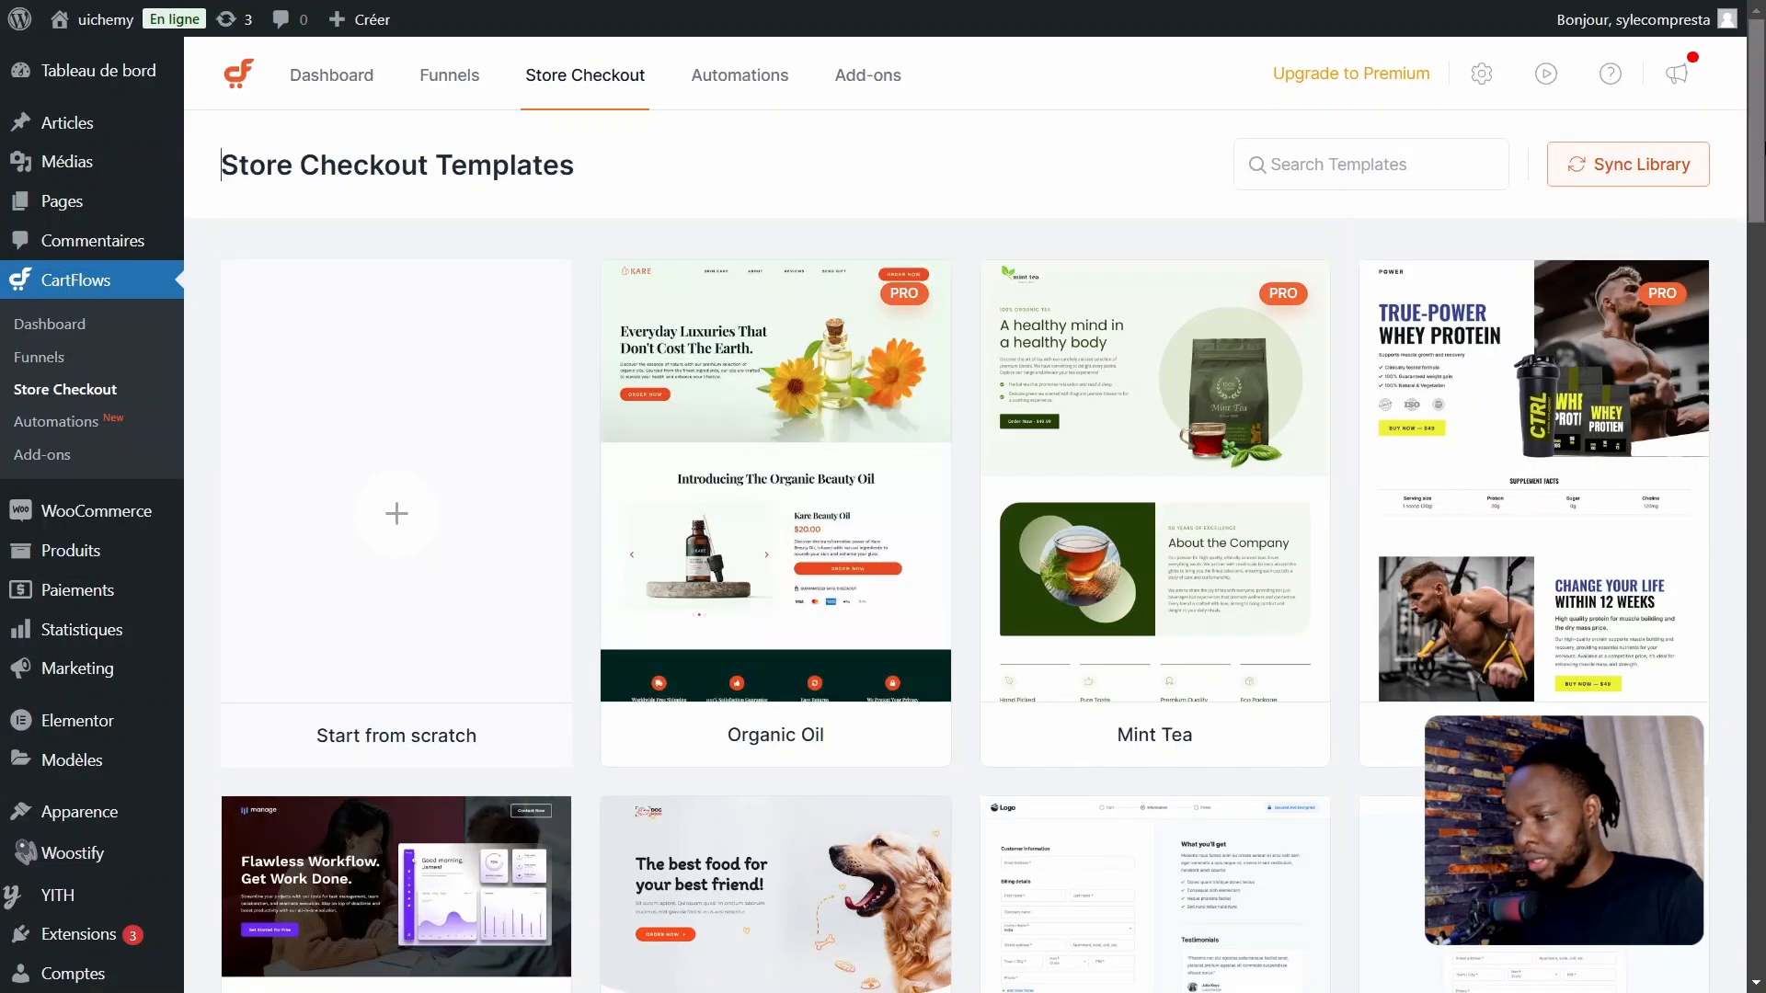
Step: Import the Store Checkout 01 template as the store checkout funnel
left_click_drag(1759, 147, 1762, 368)
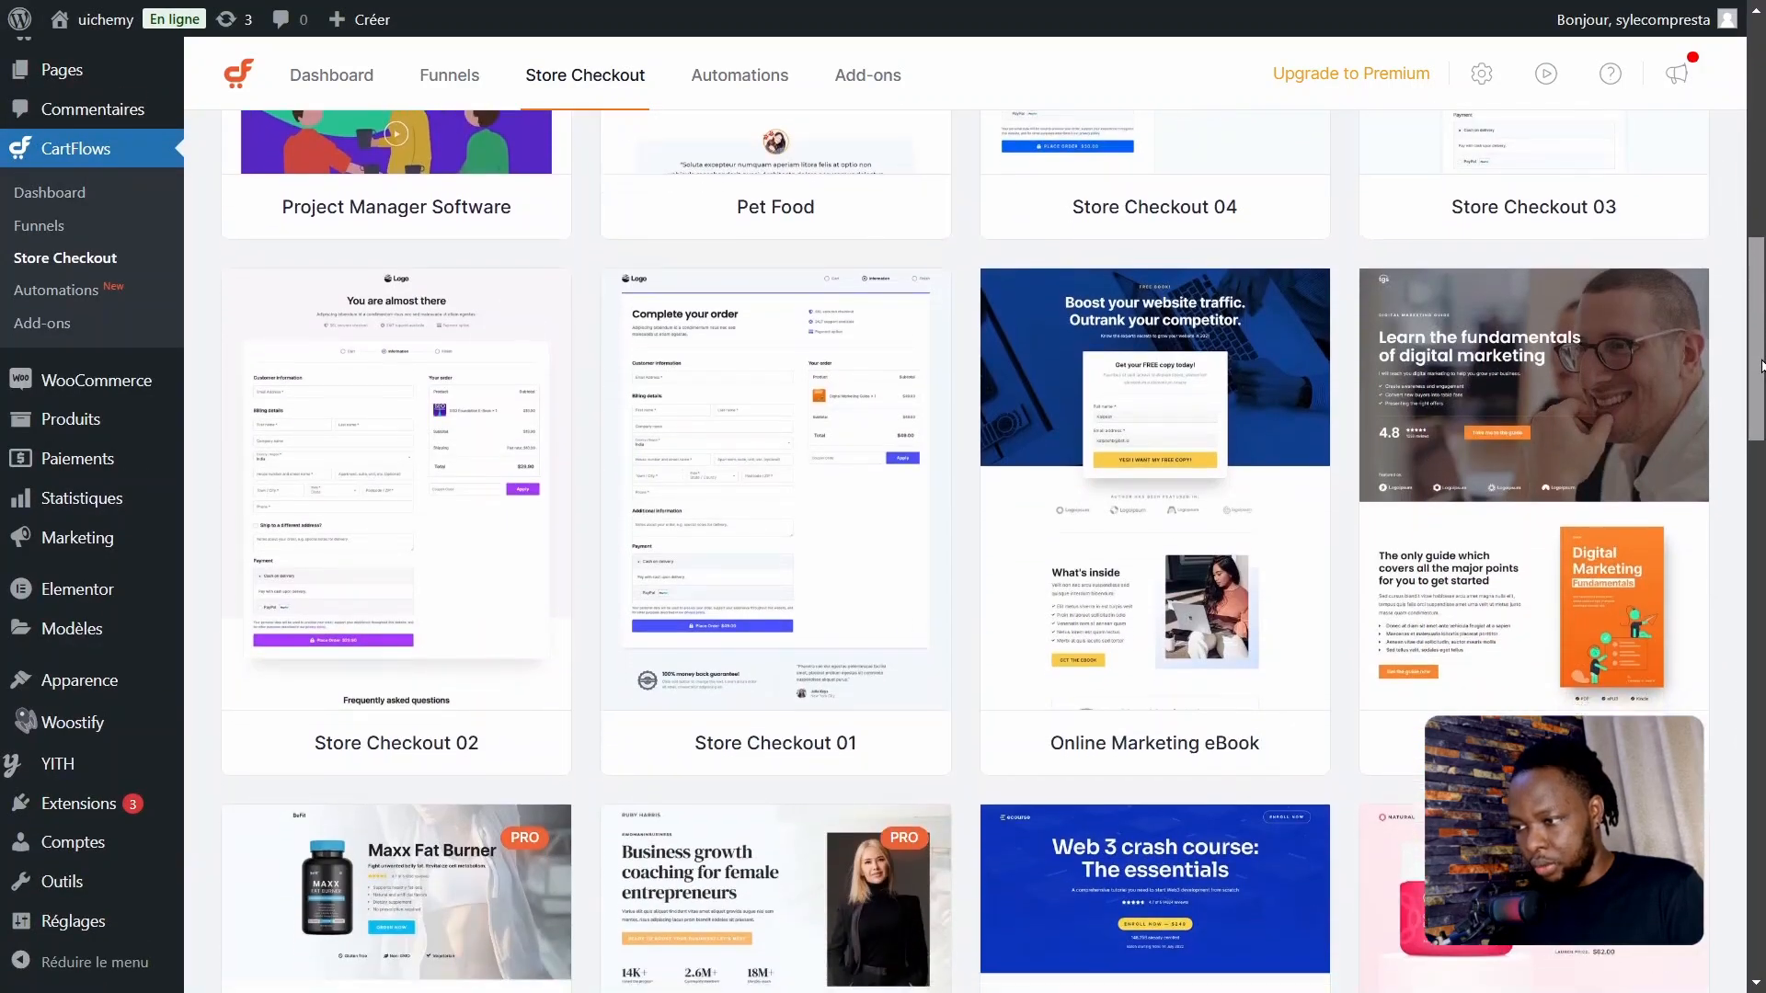
left_click(825, 417)
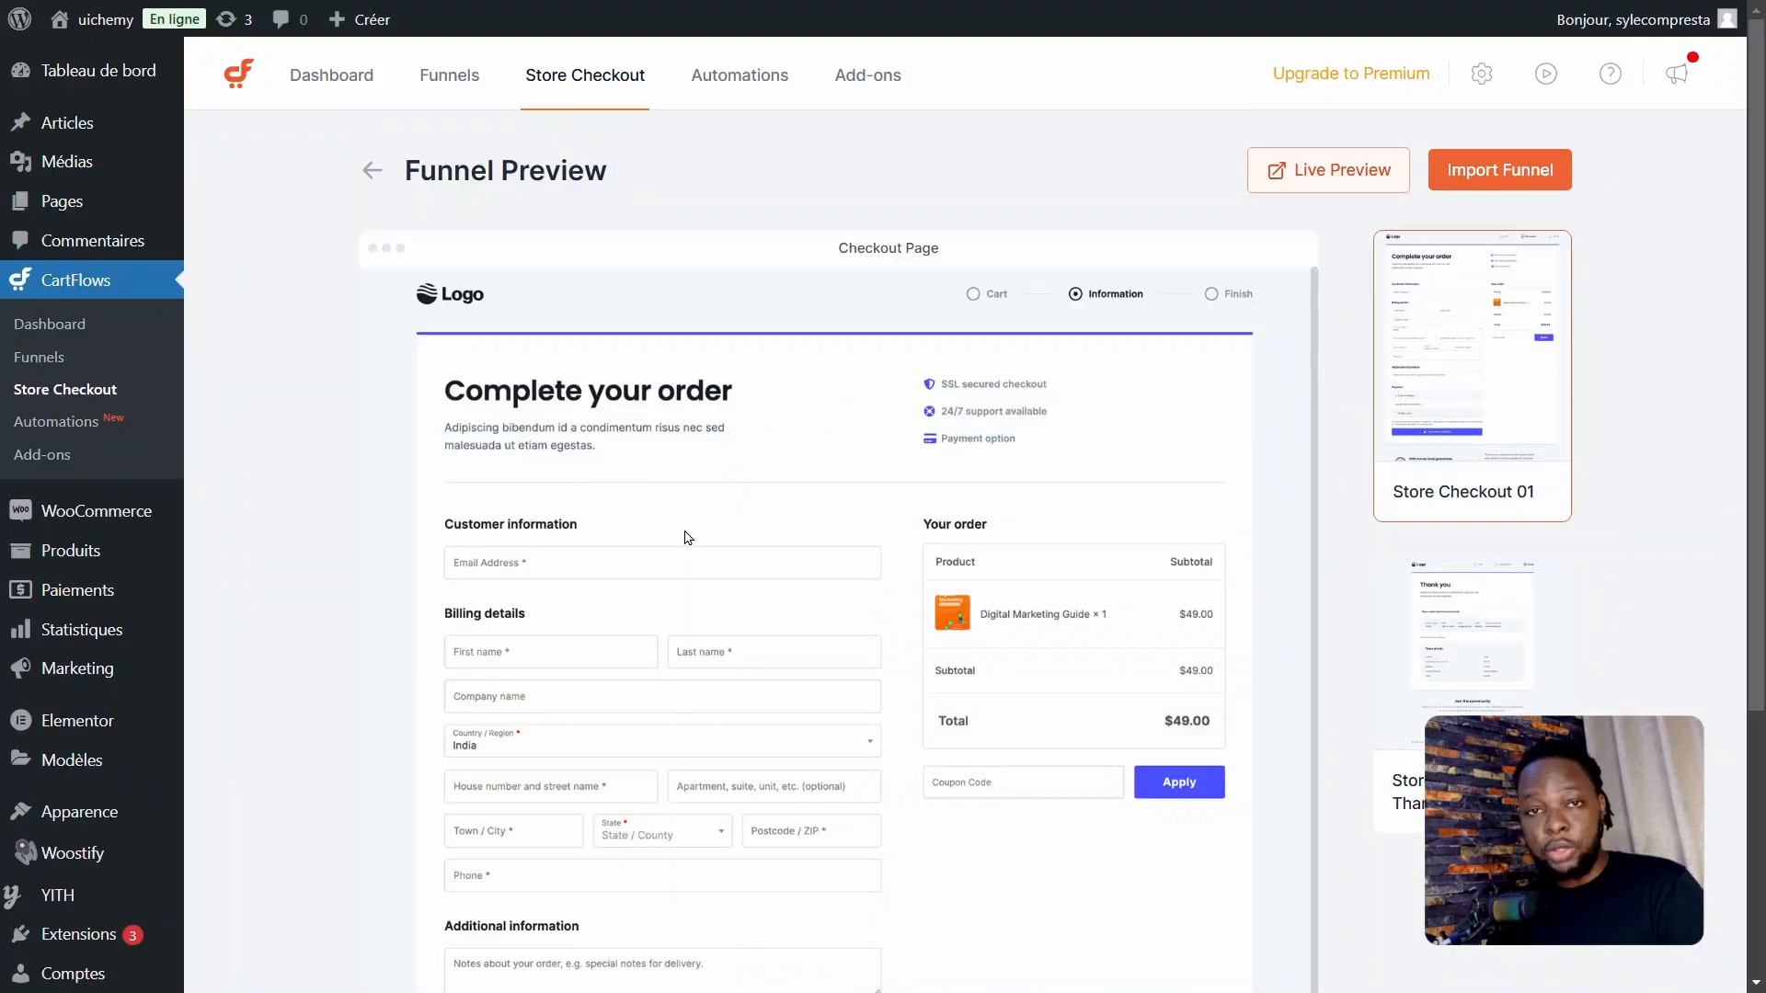
left_click(1490, 177)
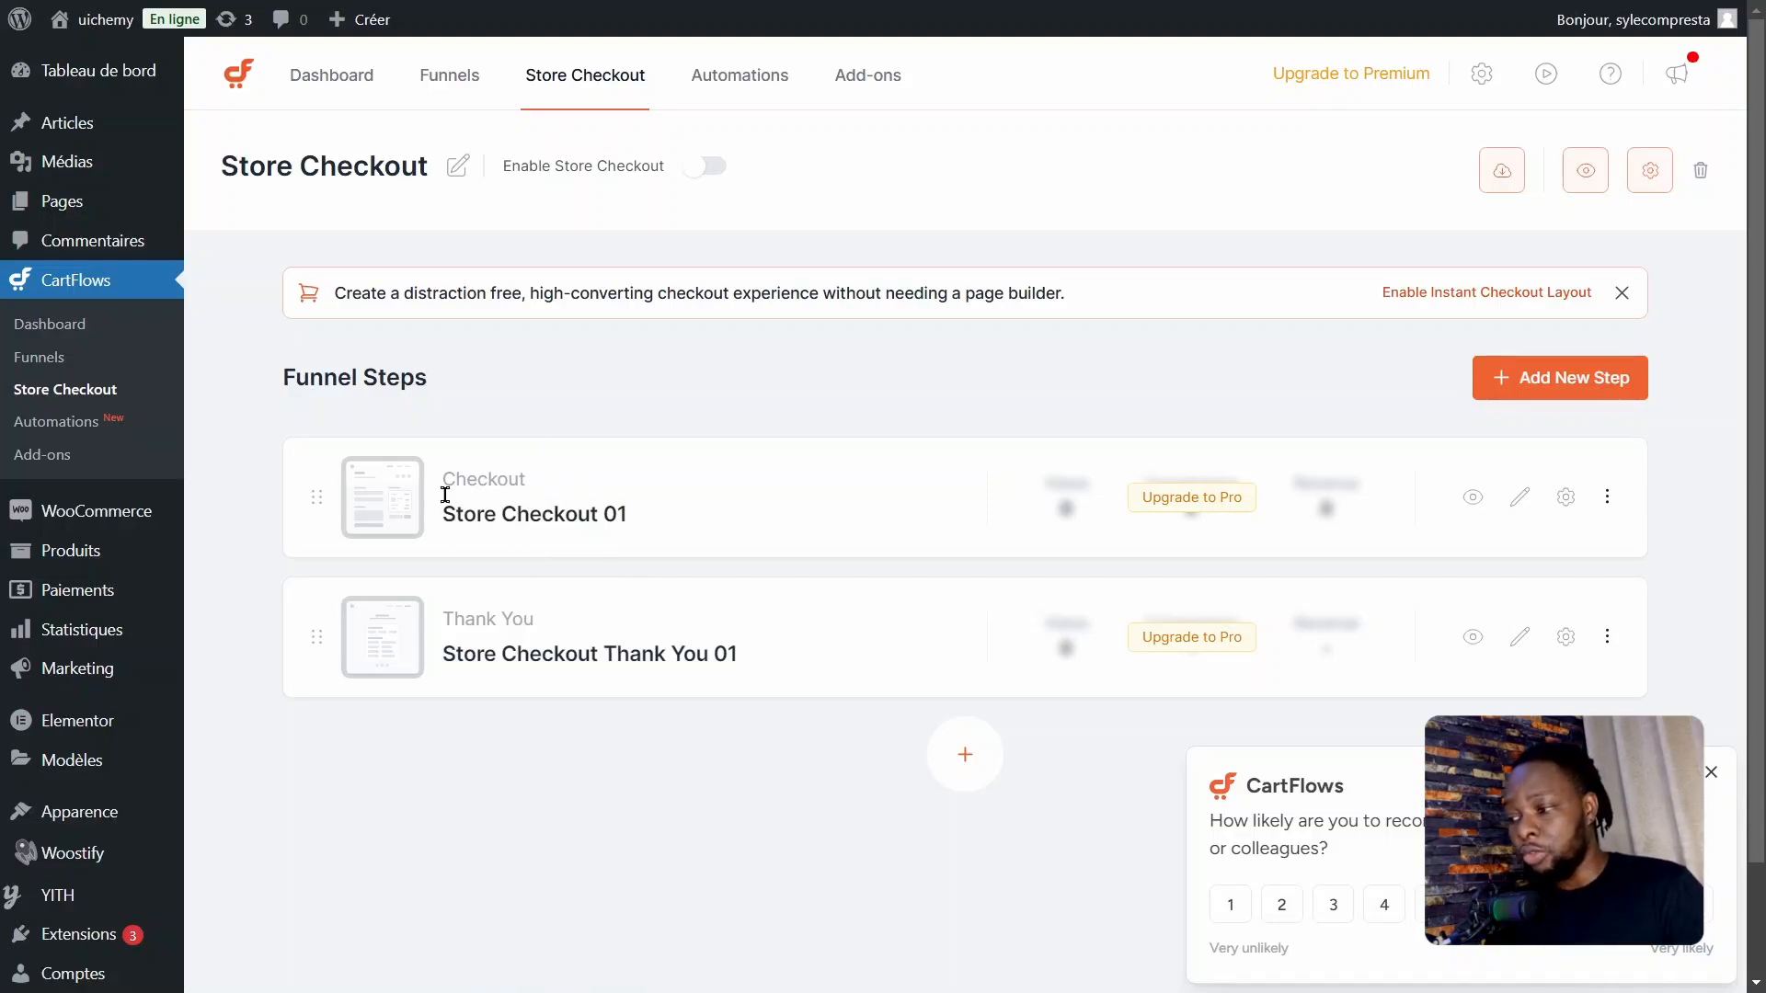
Step: Open the Store Checkout 01 step for editing in Elementor and set the "Complete your order" heading's font size to 31 px
left_click(1521, 499)
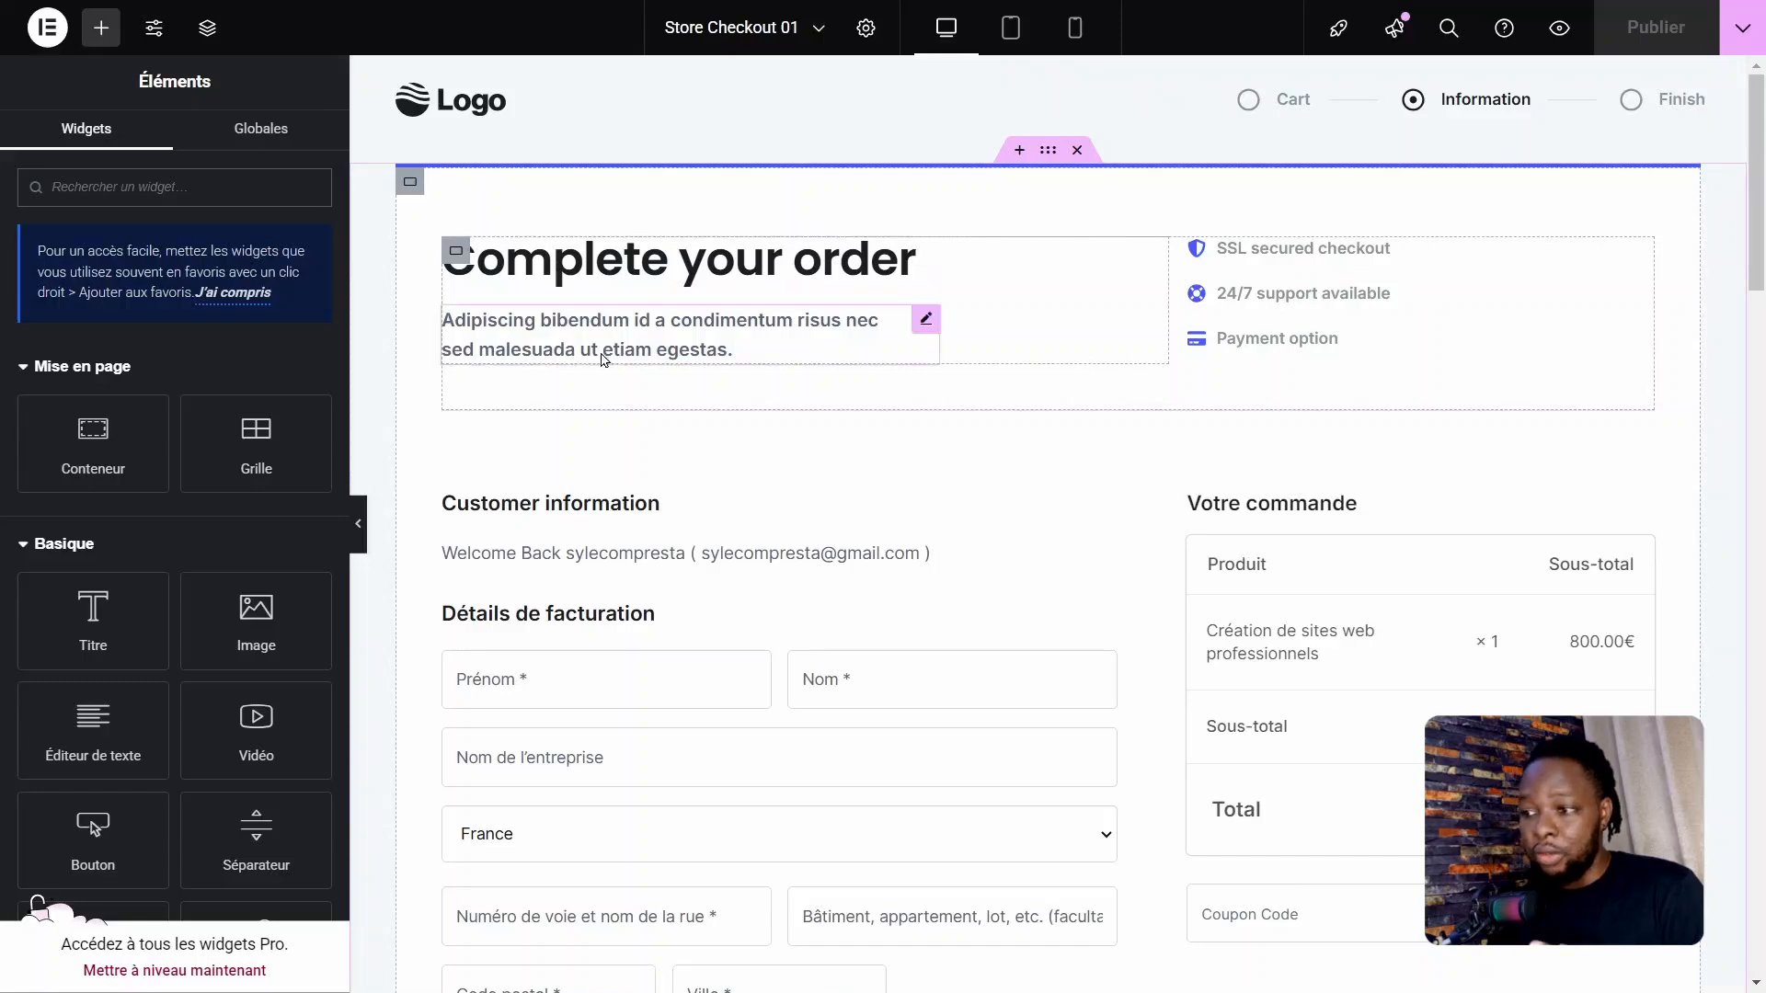
left_click(927, 254)
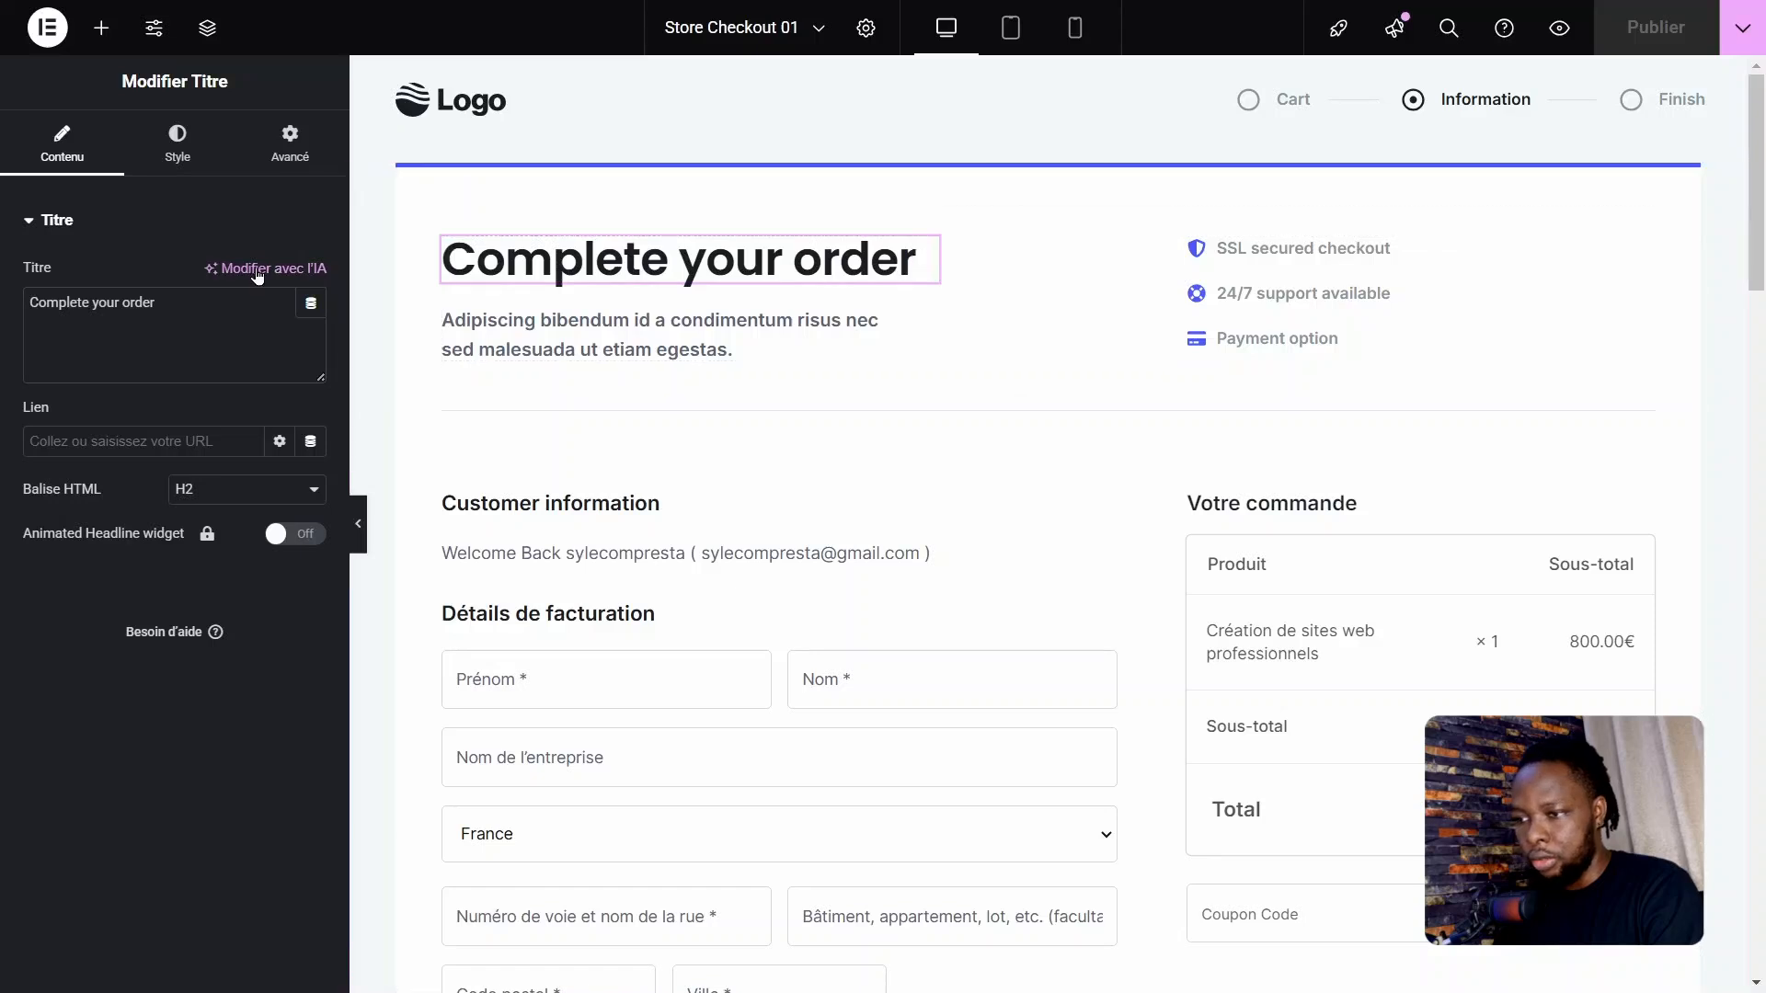
left_click(178, 143)
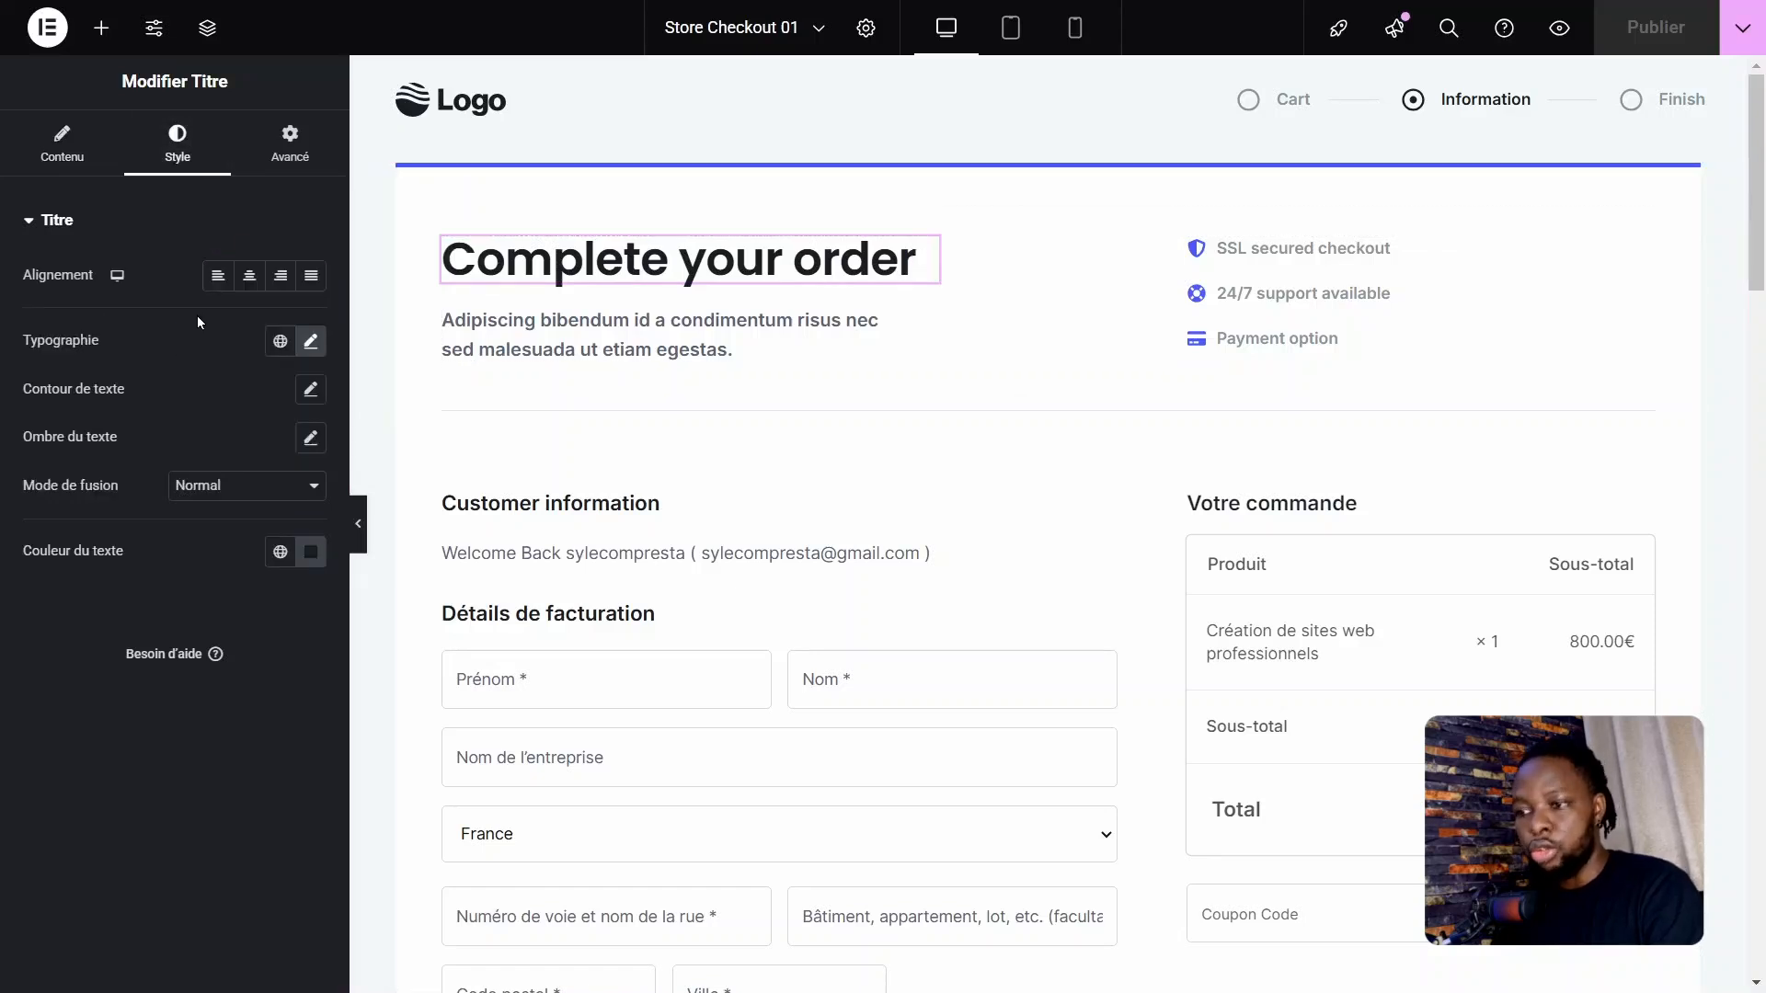
left_click(310, 342)
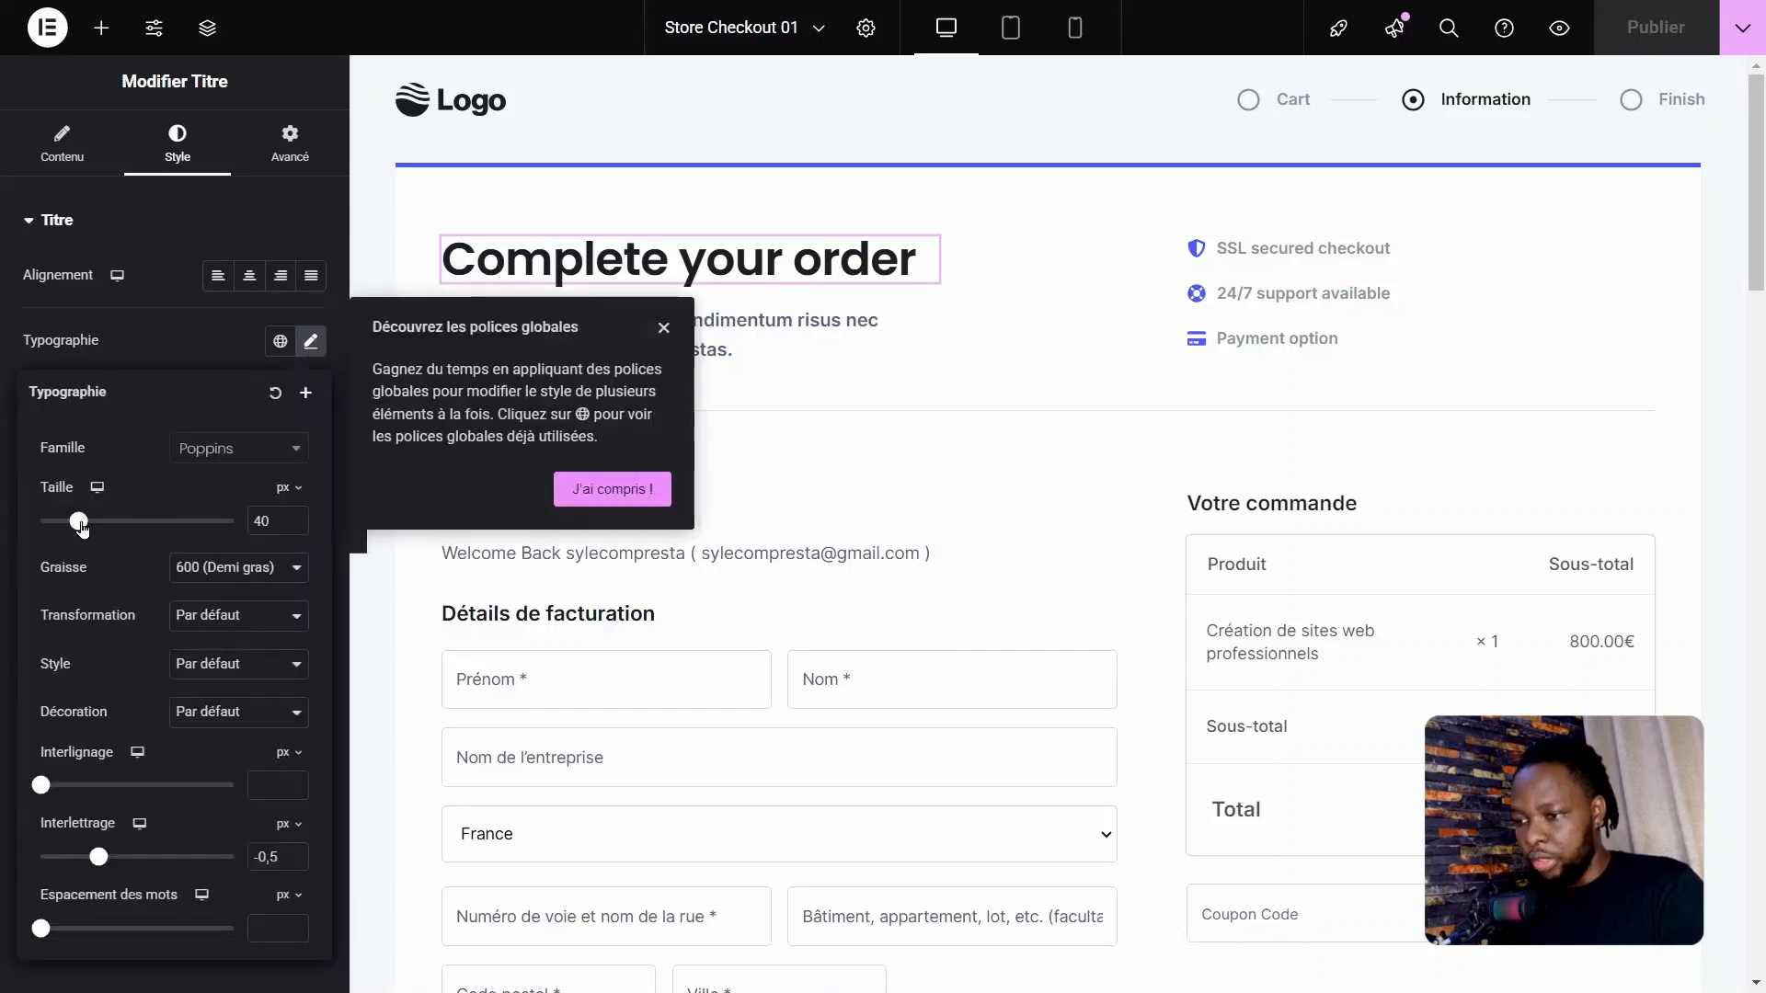
left_click_drag(78, 521, 71, 524)
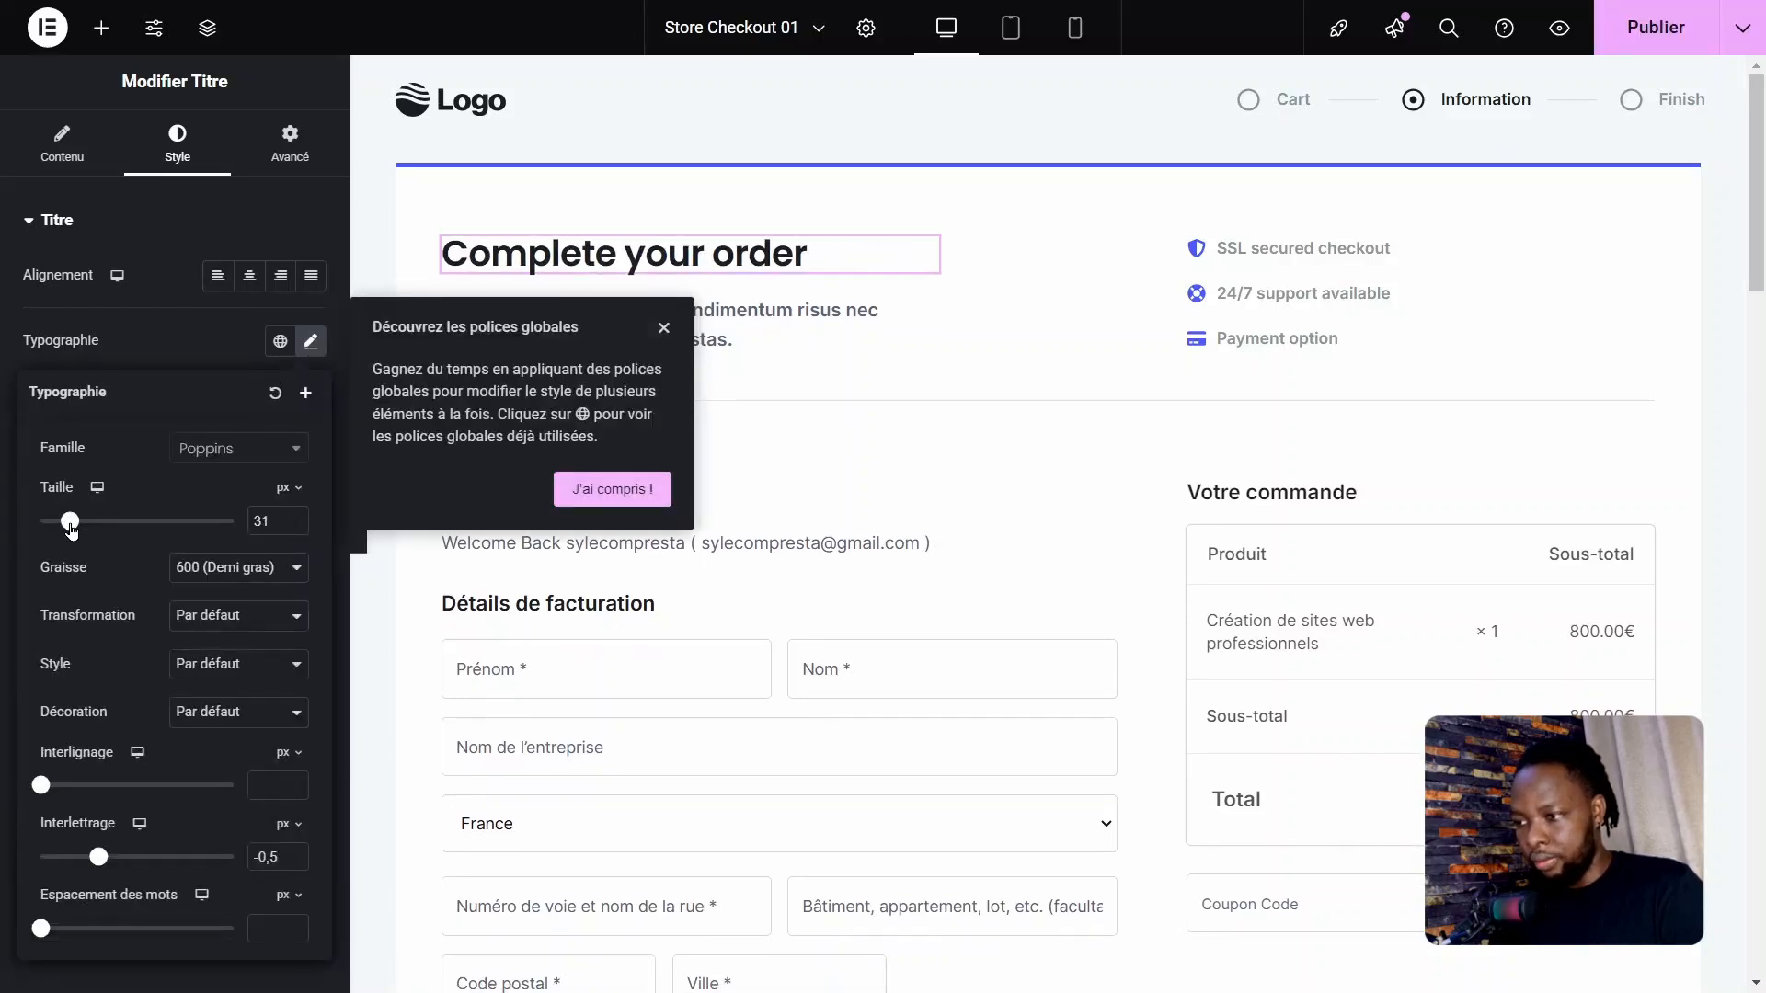
left_click(160, 318)
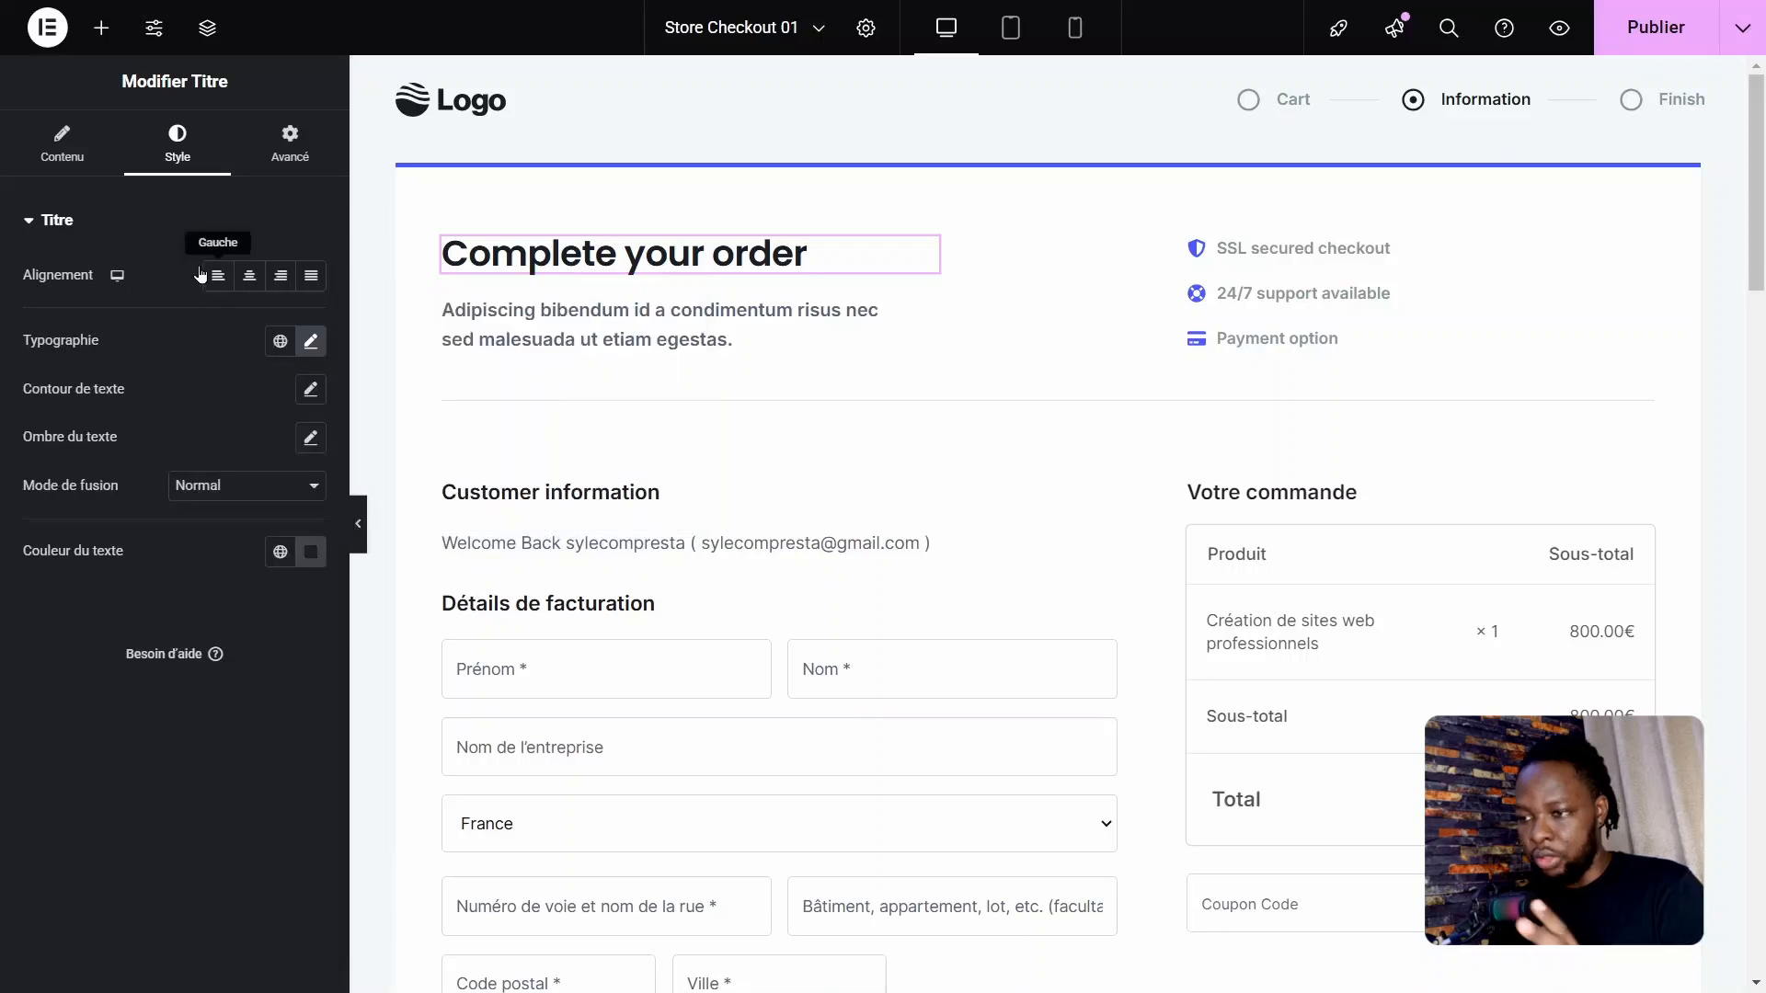
Step: Translate the "Complete your order" heading with DeepL, replace it with "Complétez votre commande" and open its style settings
left_click(62, 147)
left_click(186, 314)
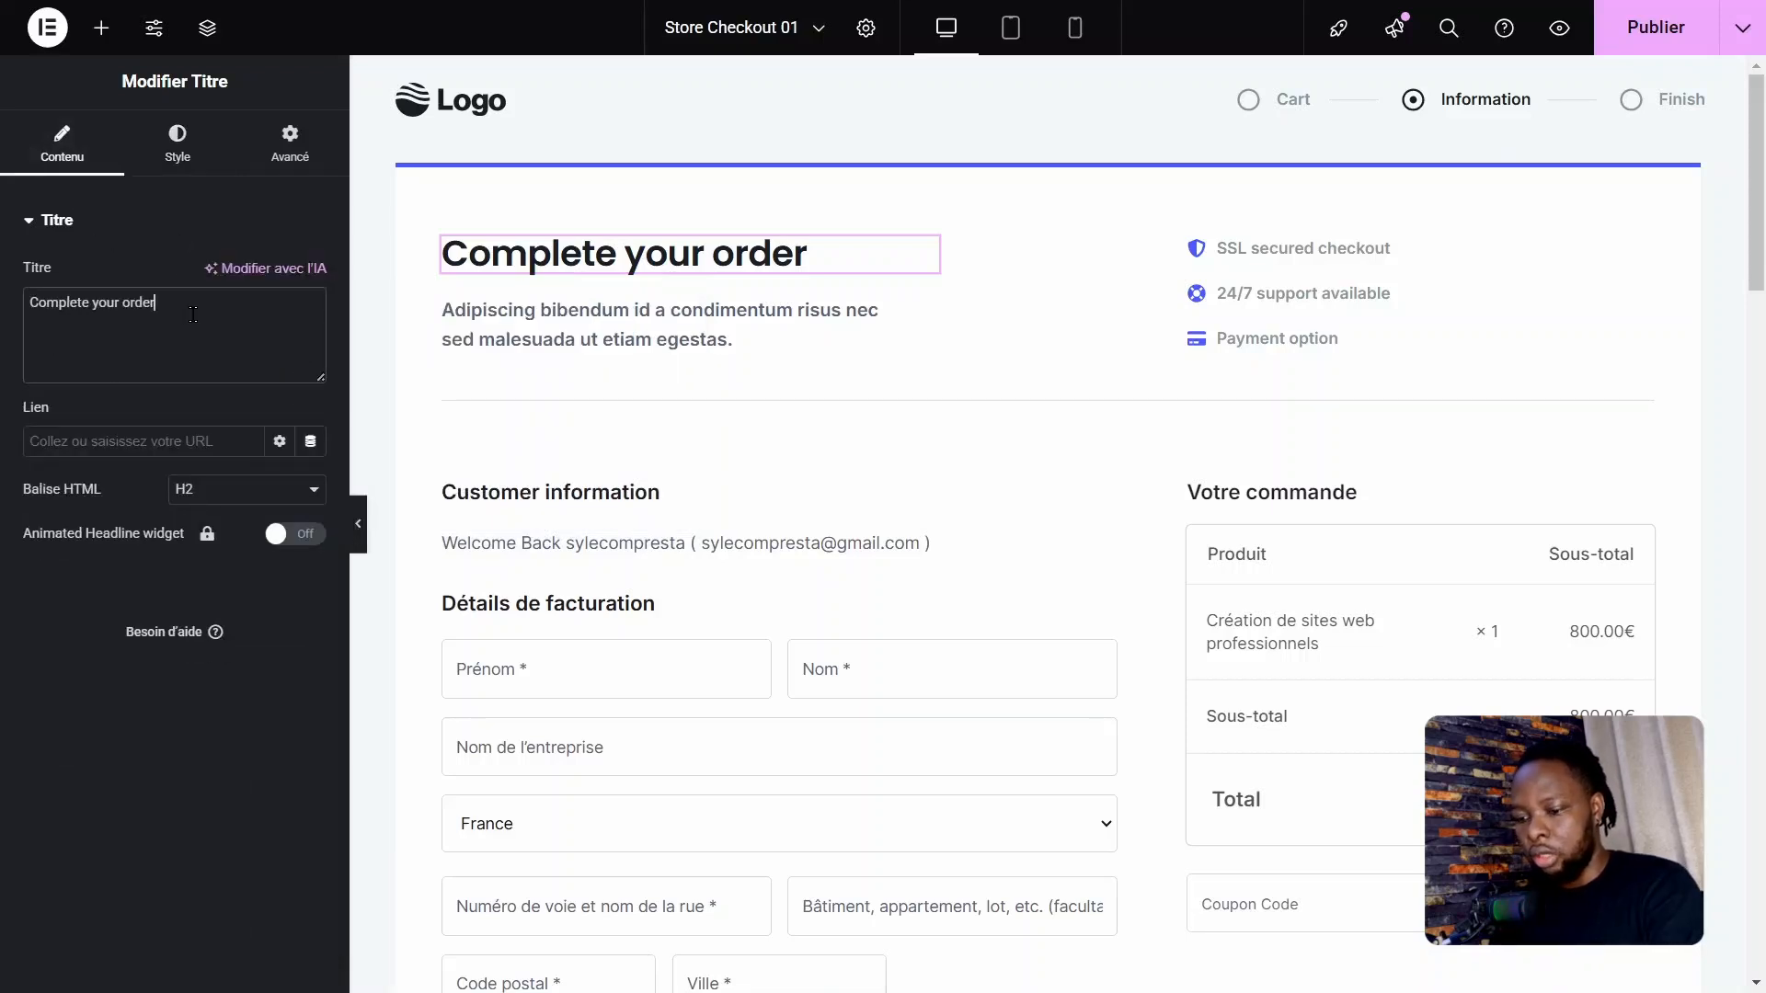
key("ctrl+a")
key("ctrl+c")
key("alt+Tab")
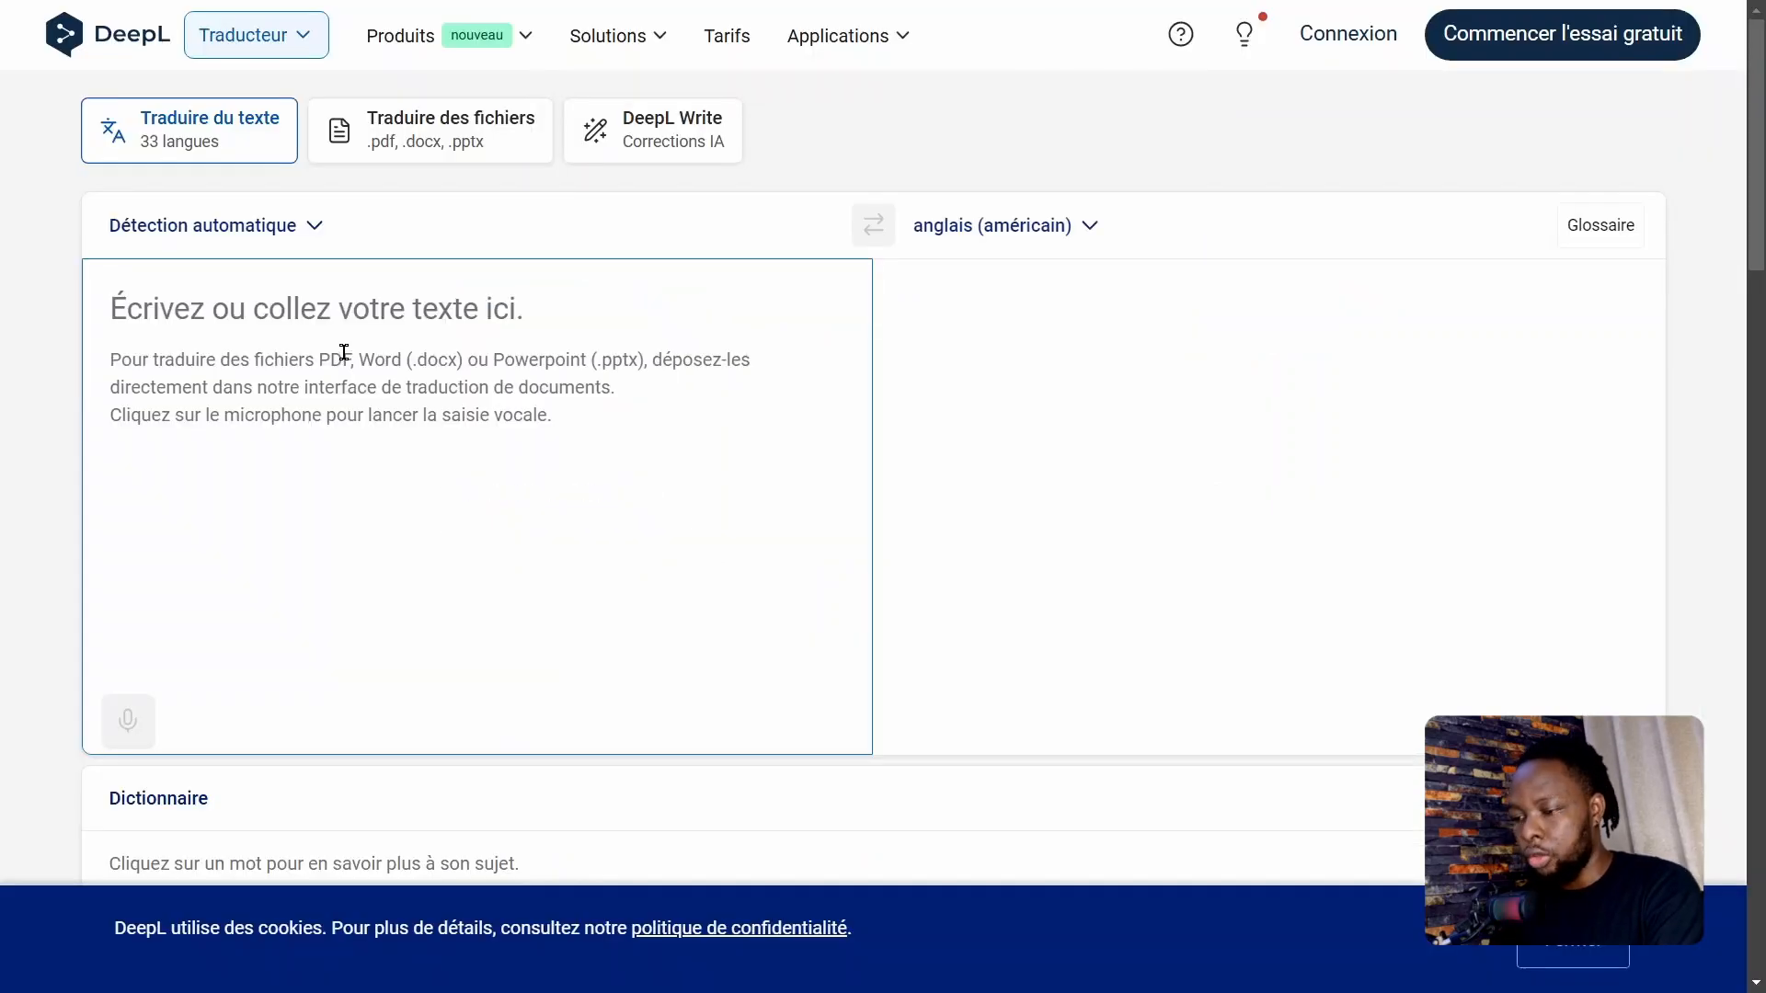
key("ctrl+v")
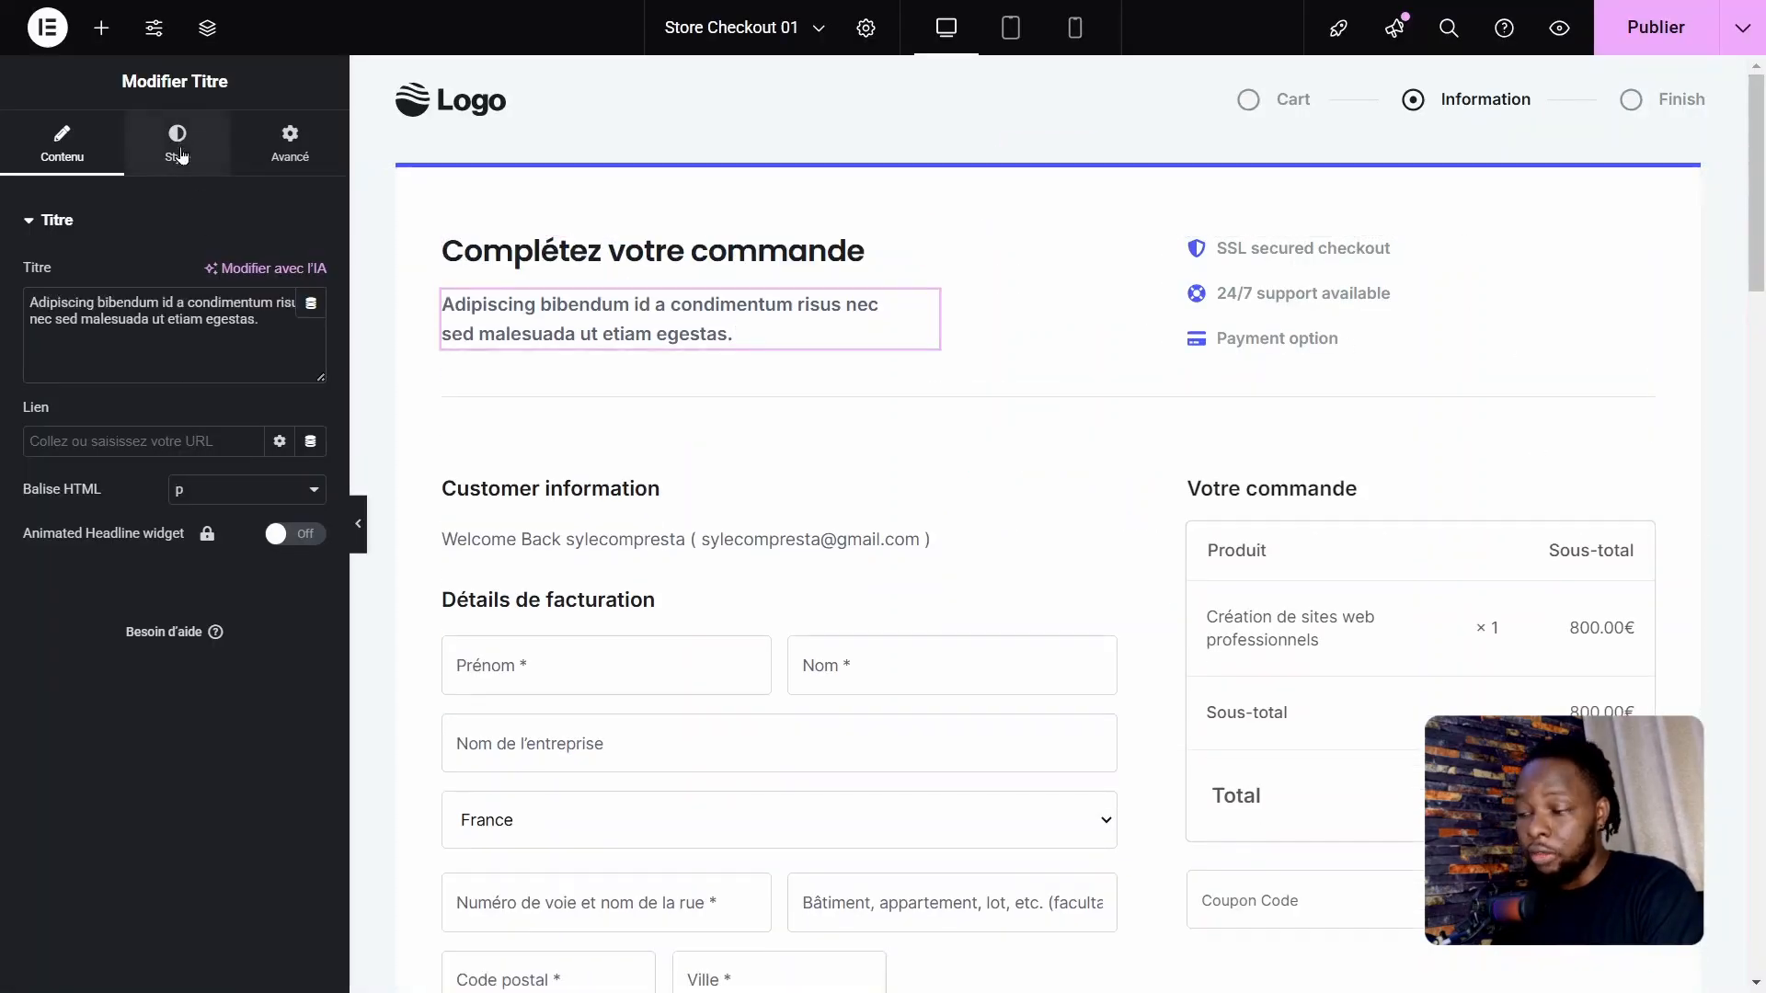
left_click(181, 152)
Step: Change the icon list texts to "Paiement sécurisé SSL", "Assistance 24/7 disponible" and "Remboursement Garantie sur 30 Jours"
left_click(1228, 291)
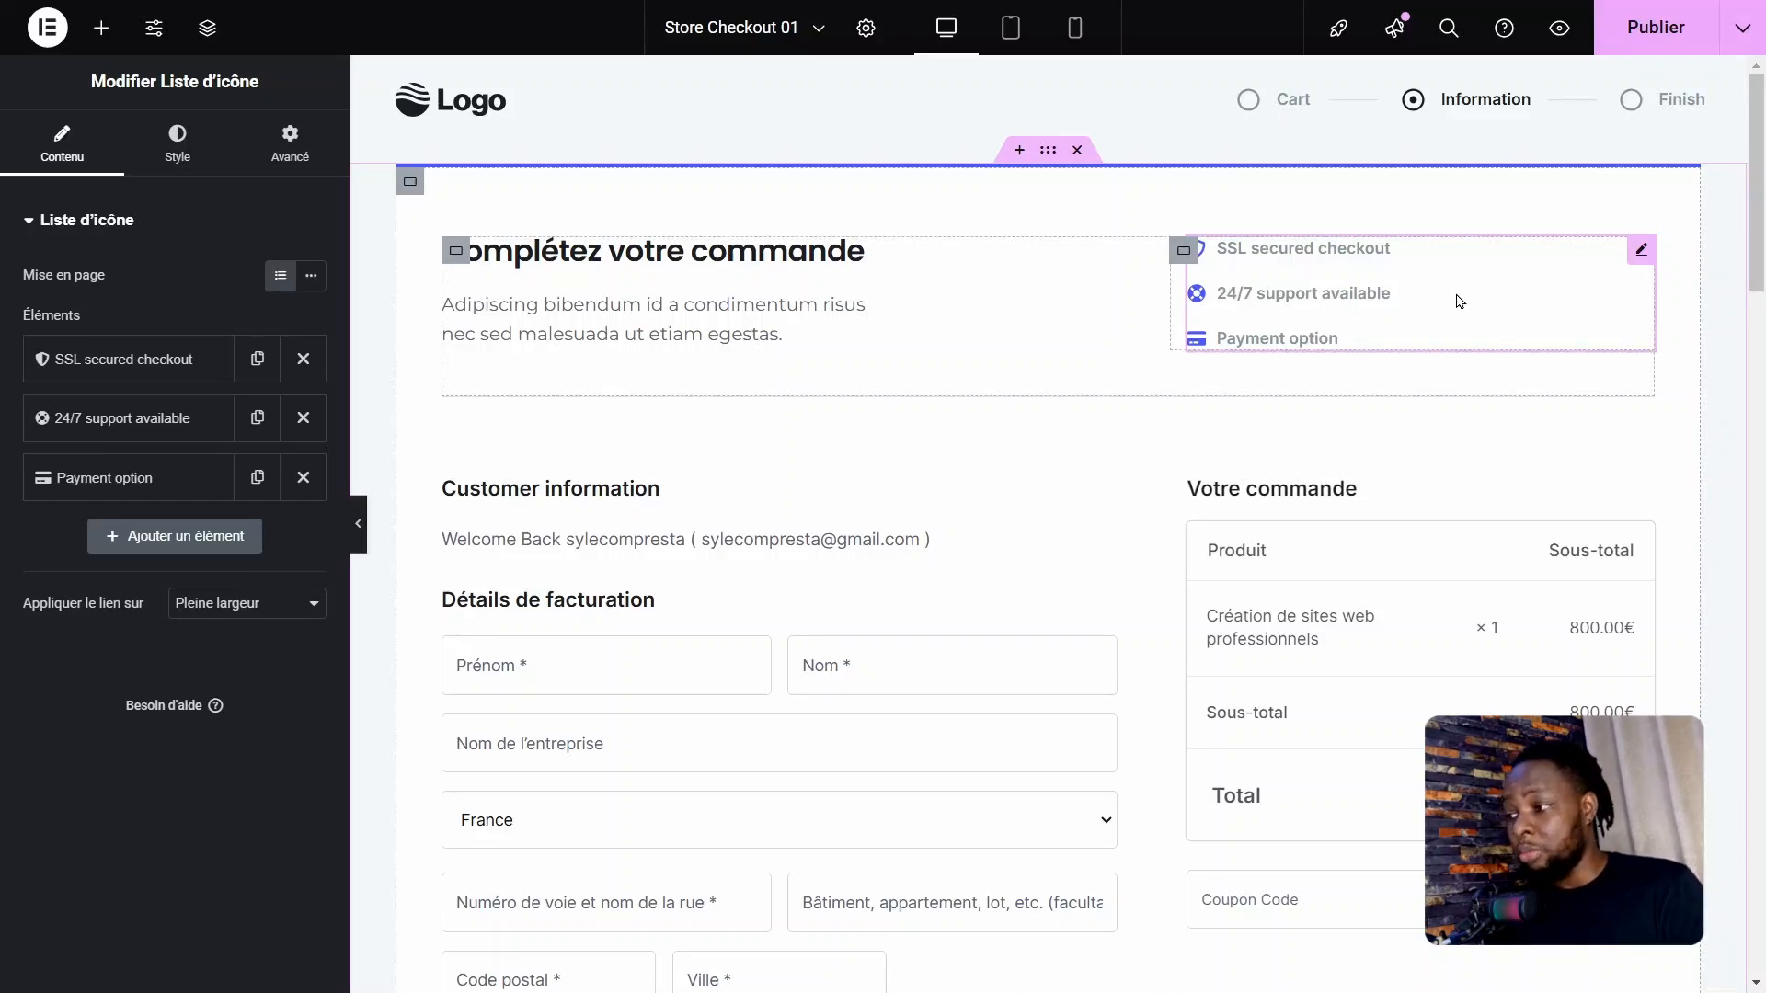
left_click(149, 367)
left_click(201, 440)
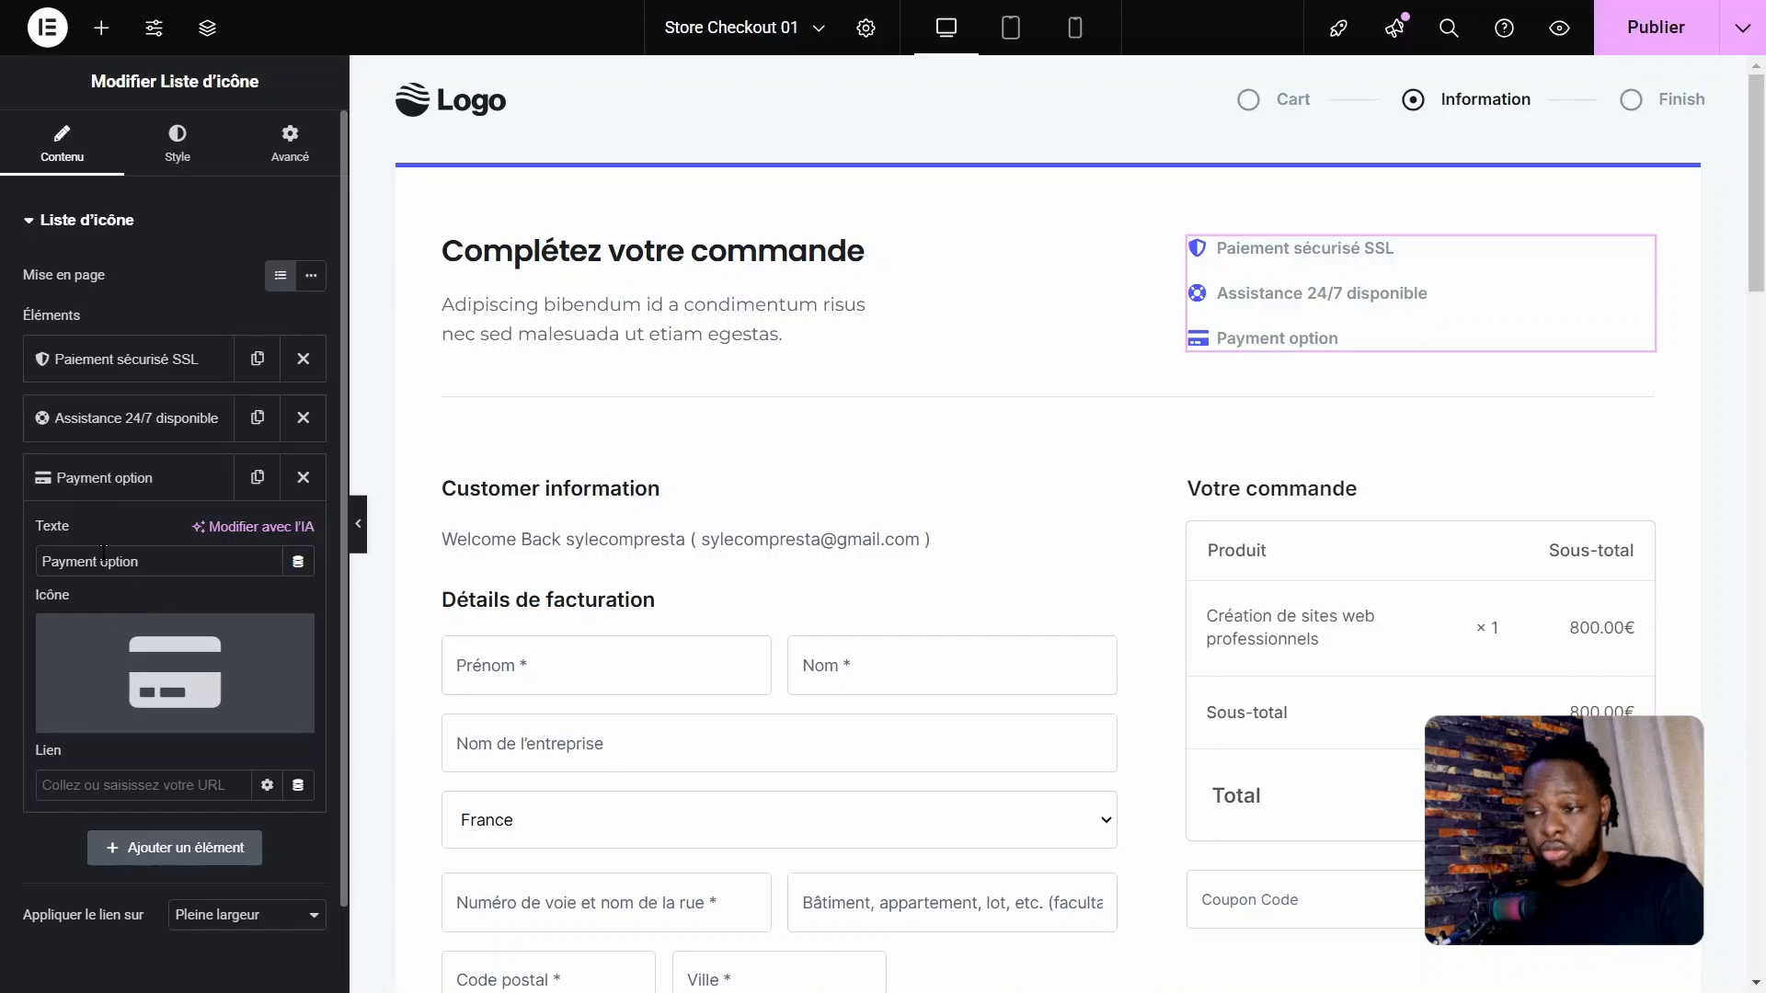
left_click_drag(140, 562, 27, 563)
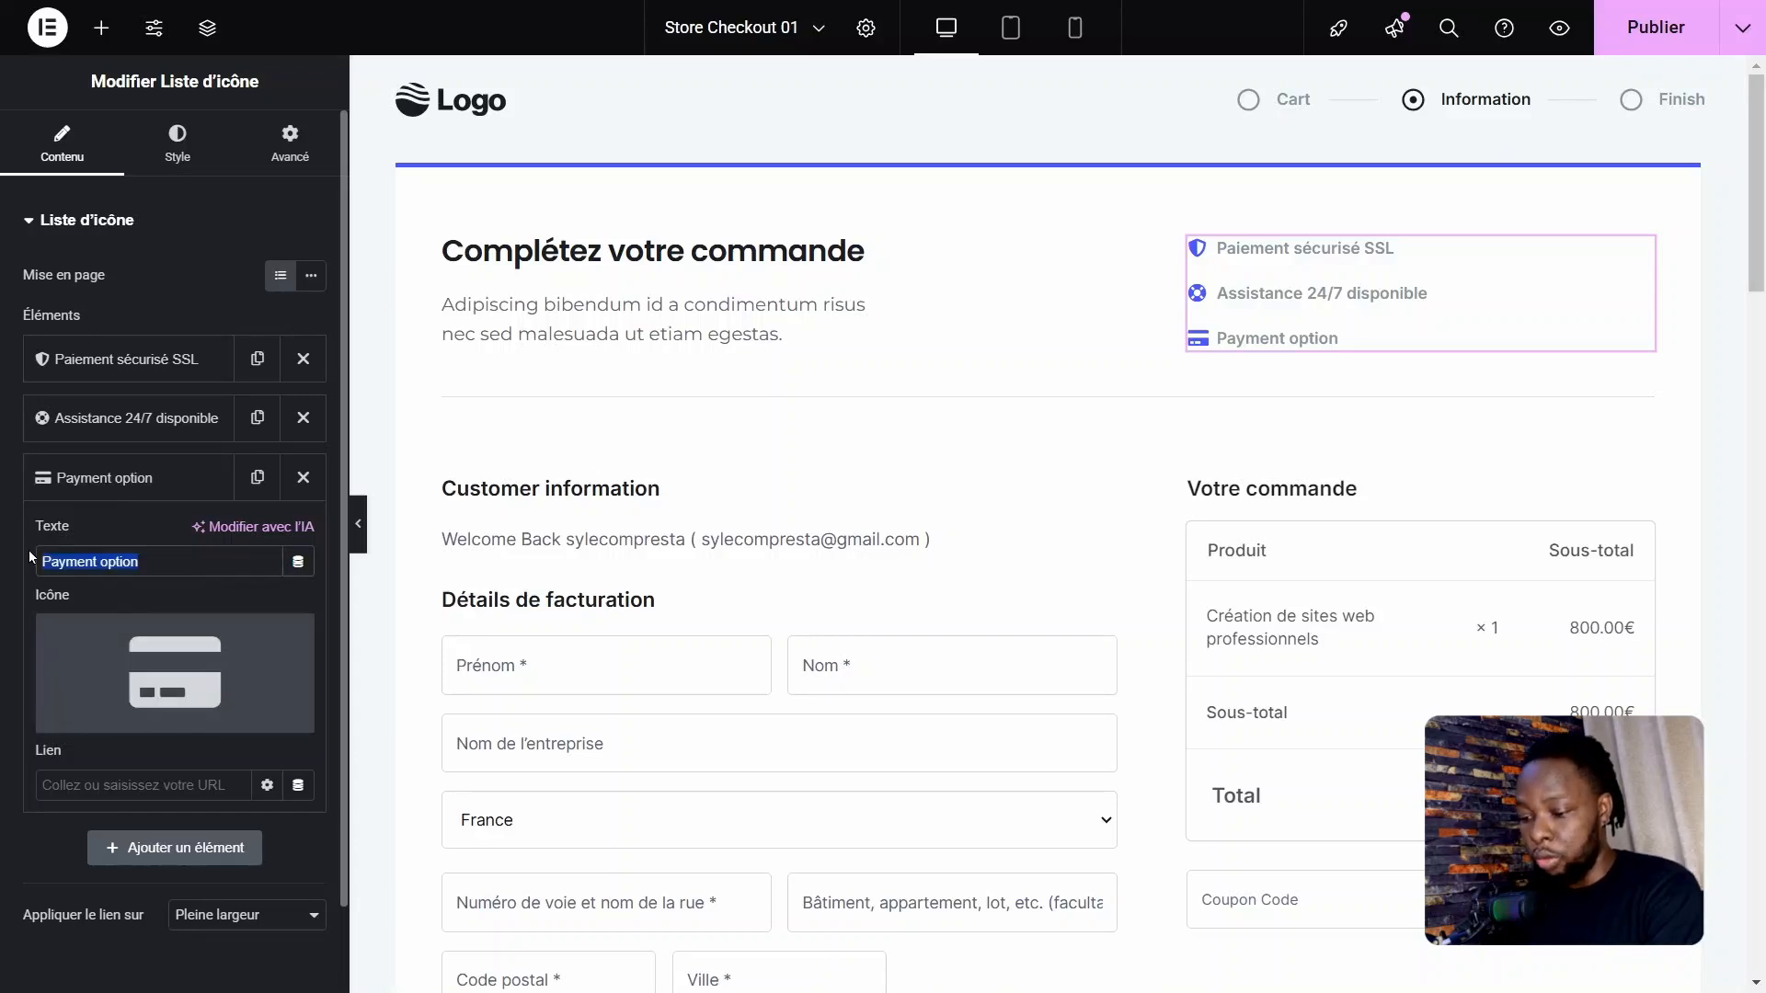
type("Remboursement Garantie de 3")
type("0 Jours")
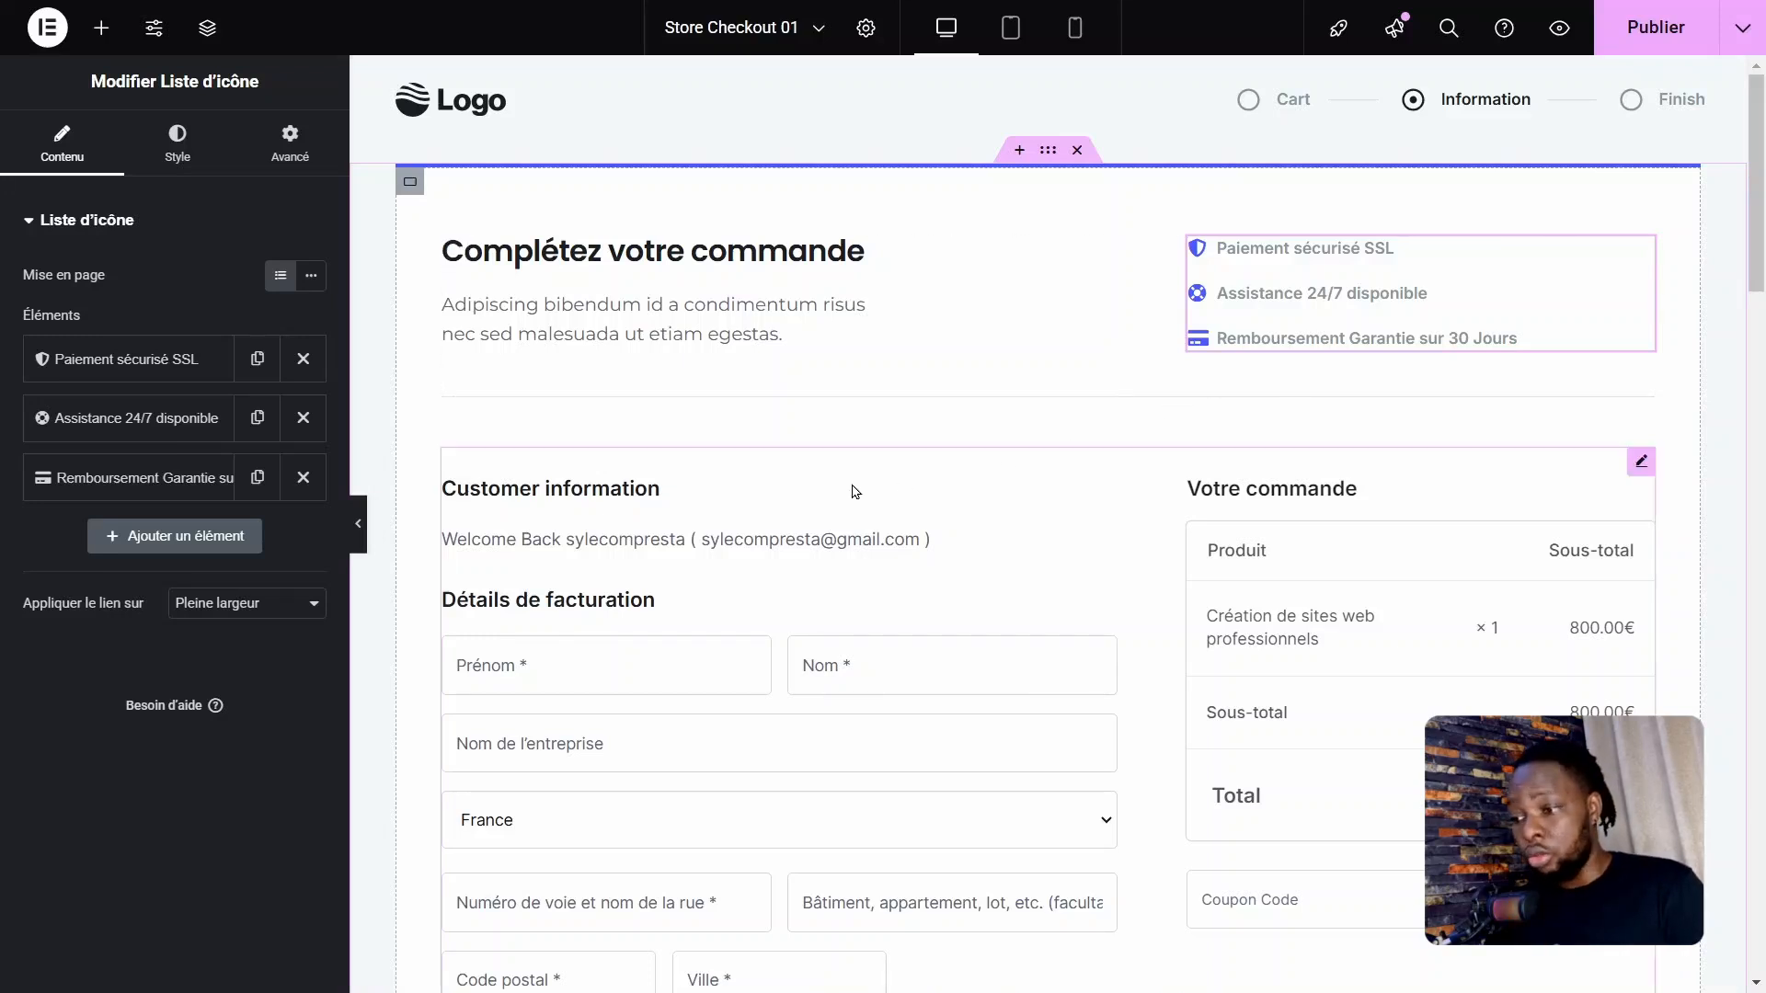
Step: Set the checkout form's layout to Two Column and review the billing and payment sections
scroll(1380, 441, "down", 1)
left_click(1647, 381)
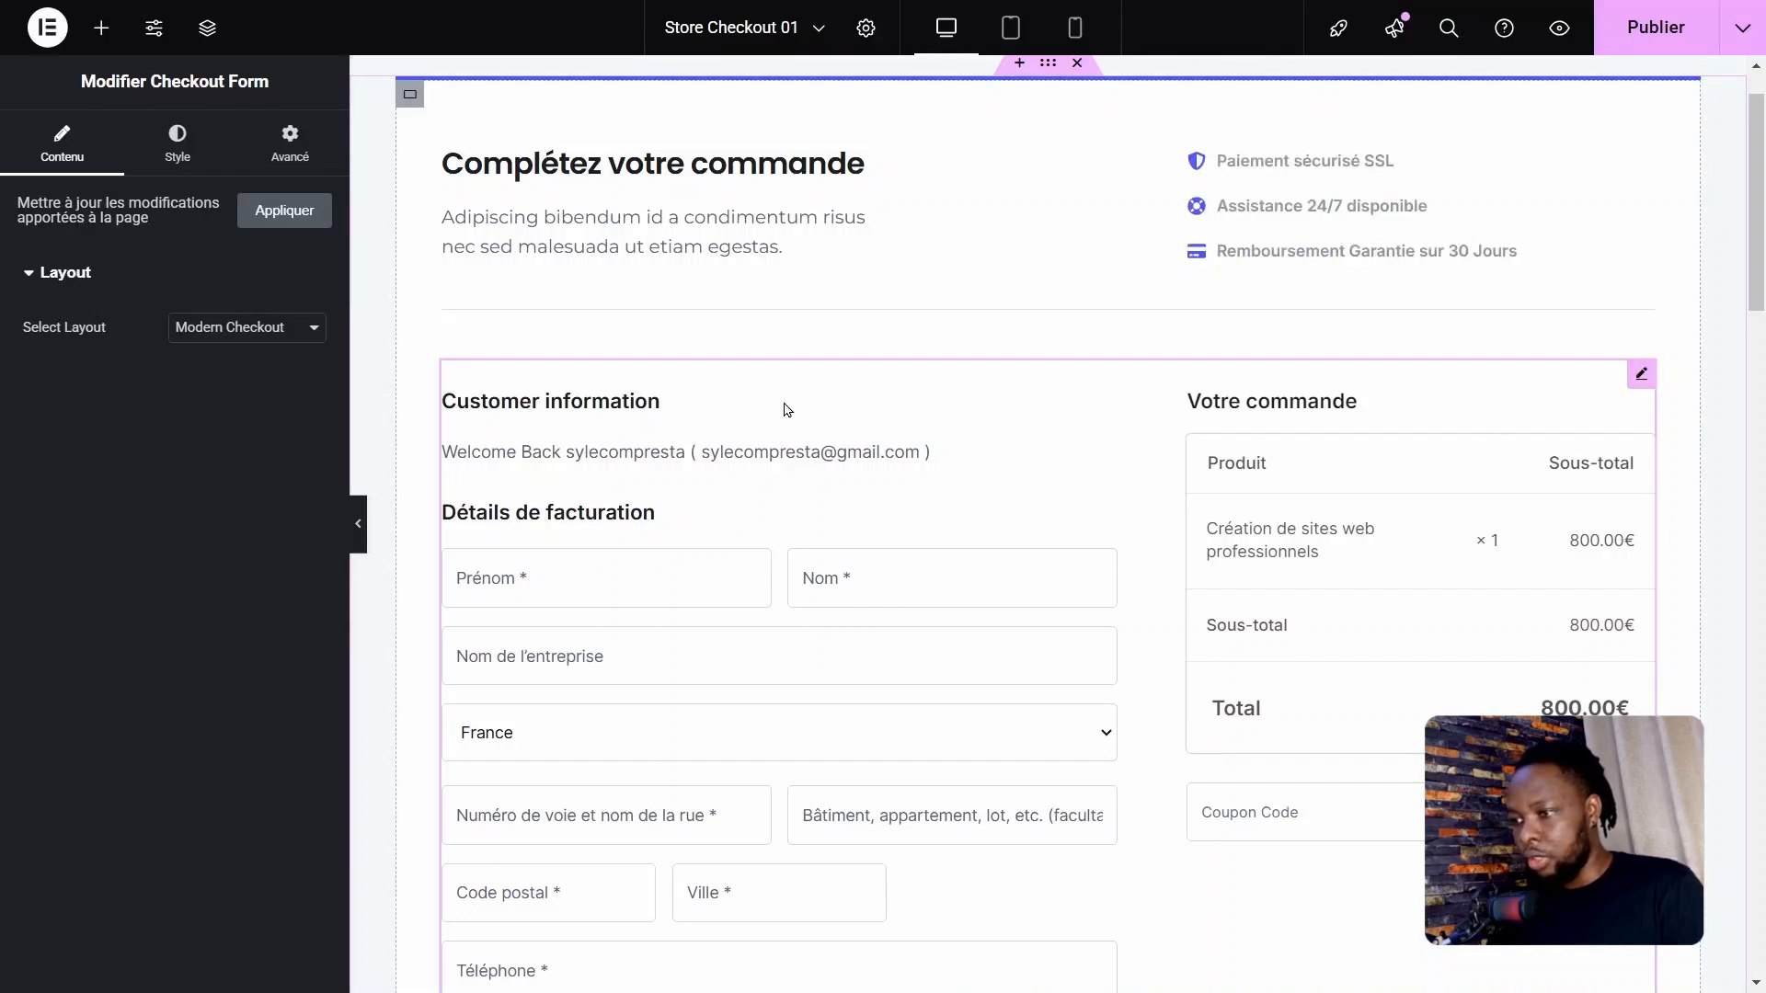
left_click(268, 324)
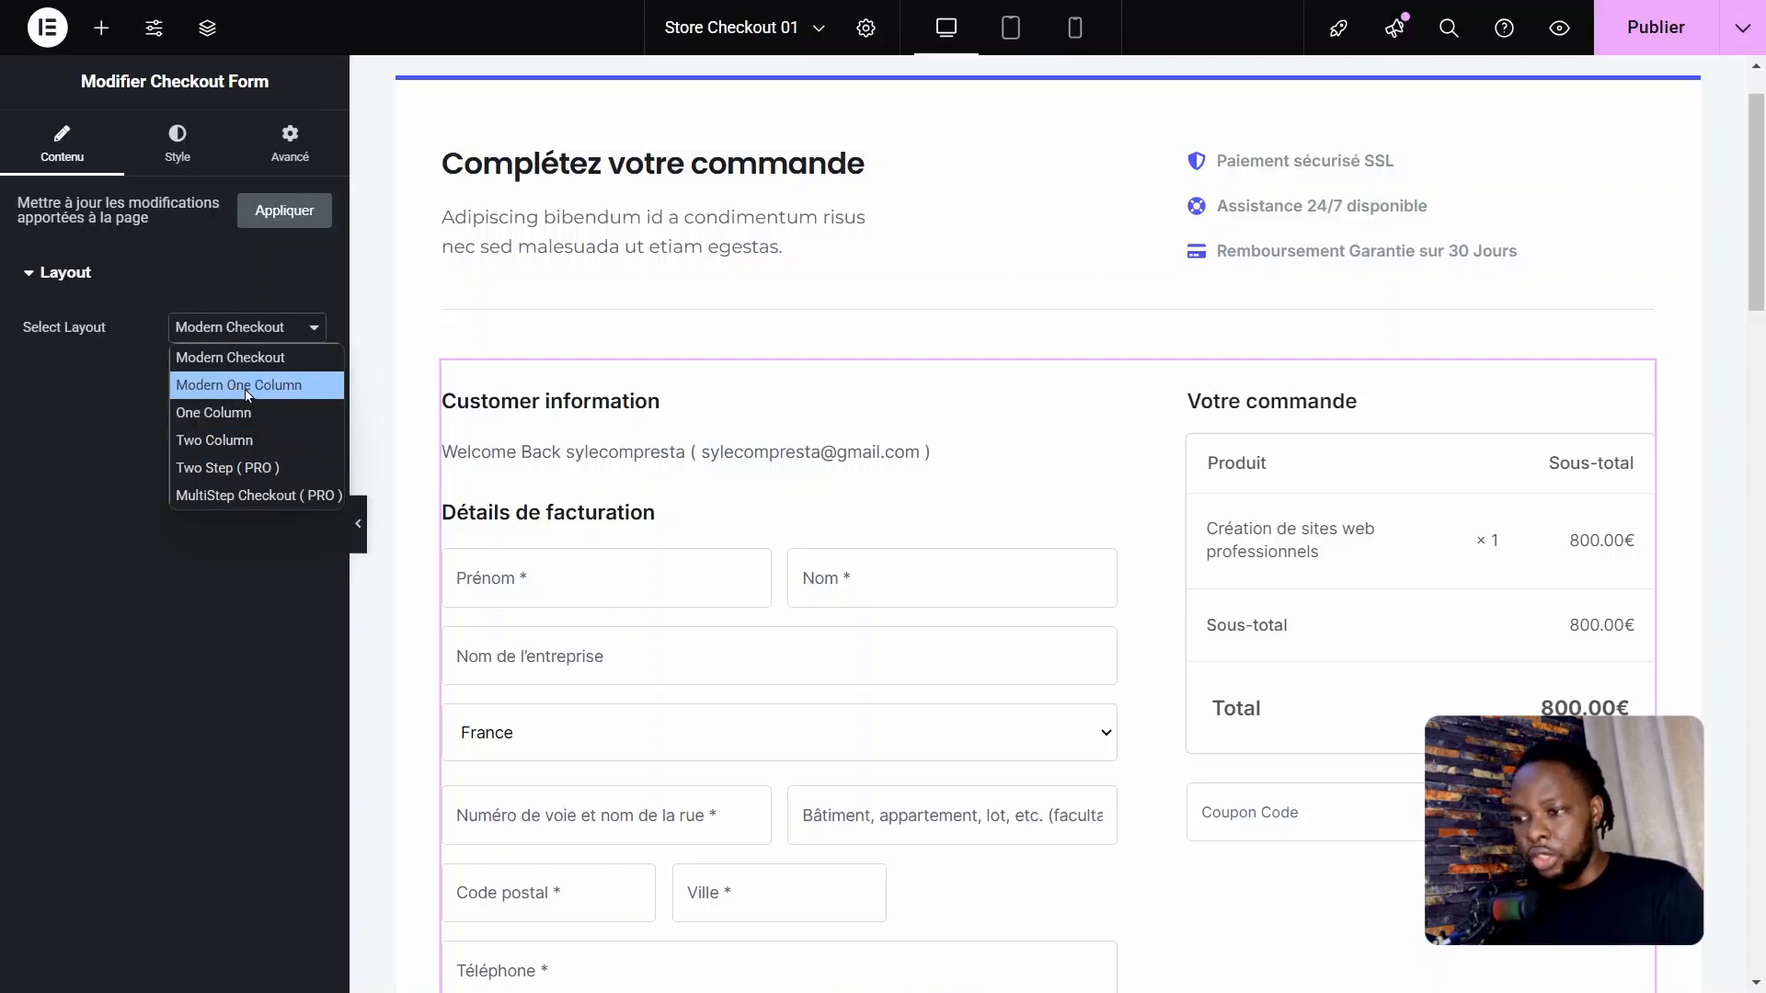
left_click(241, 440)
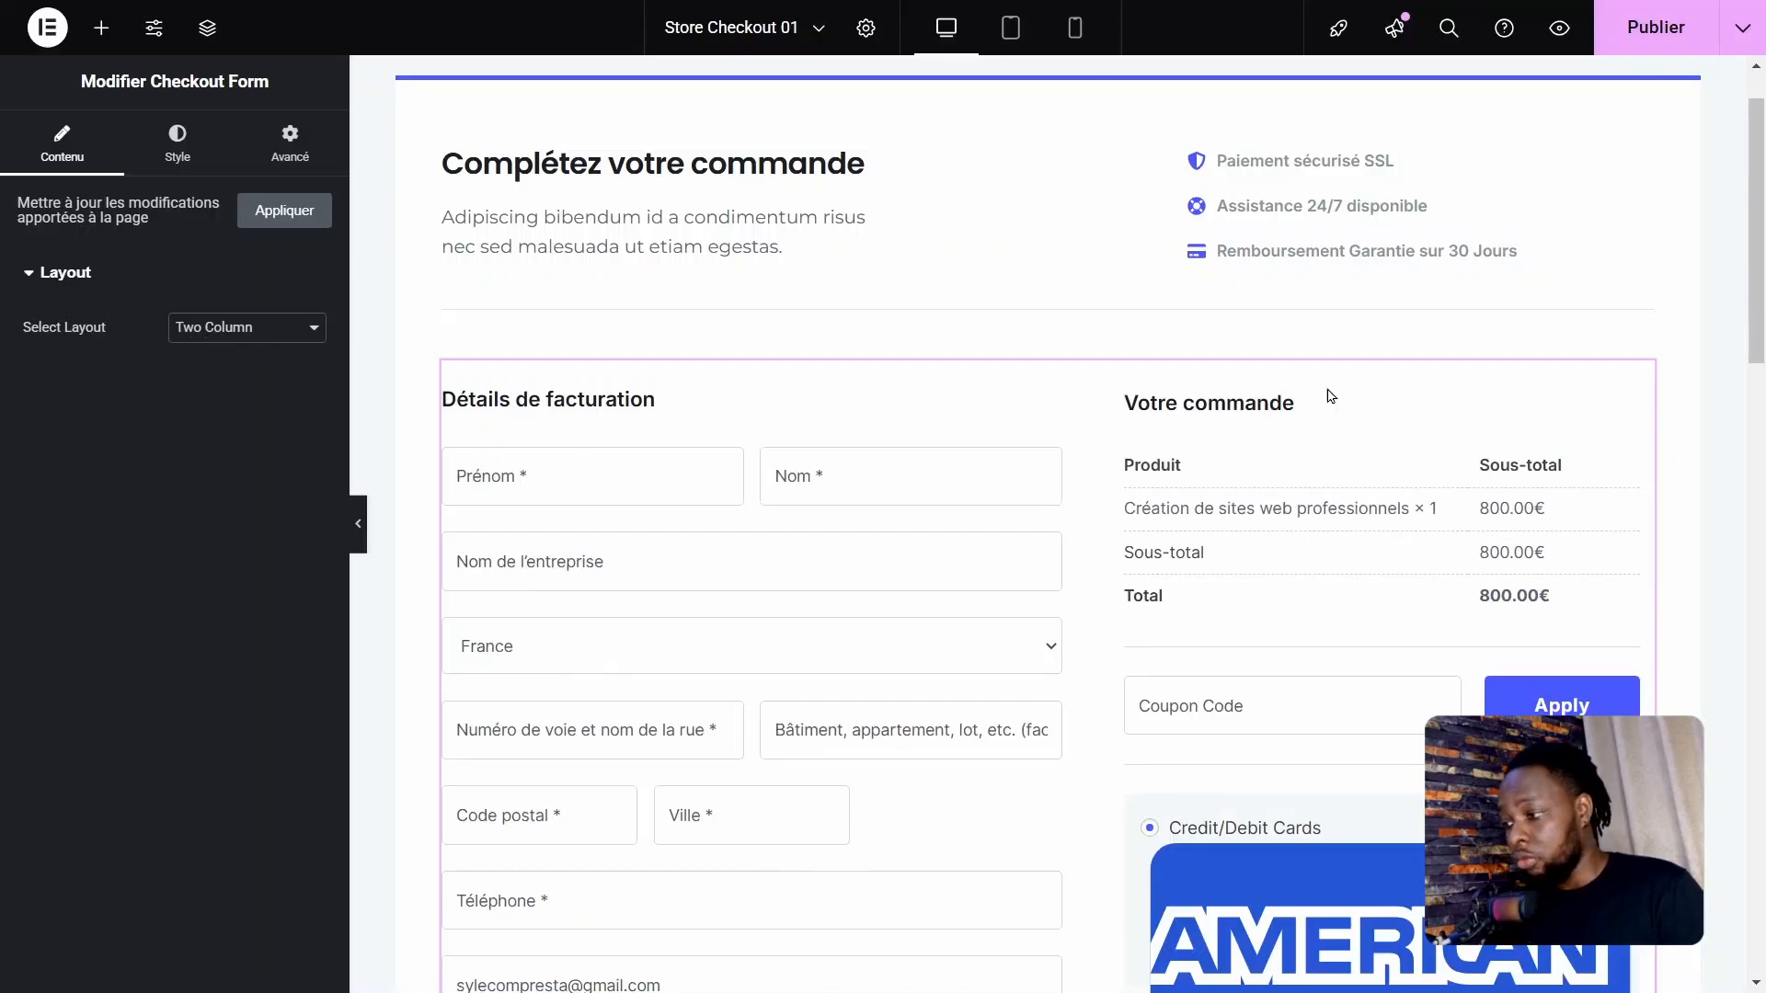
left_click_drag(1758, 262, 1765, 448)
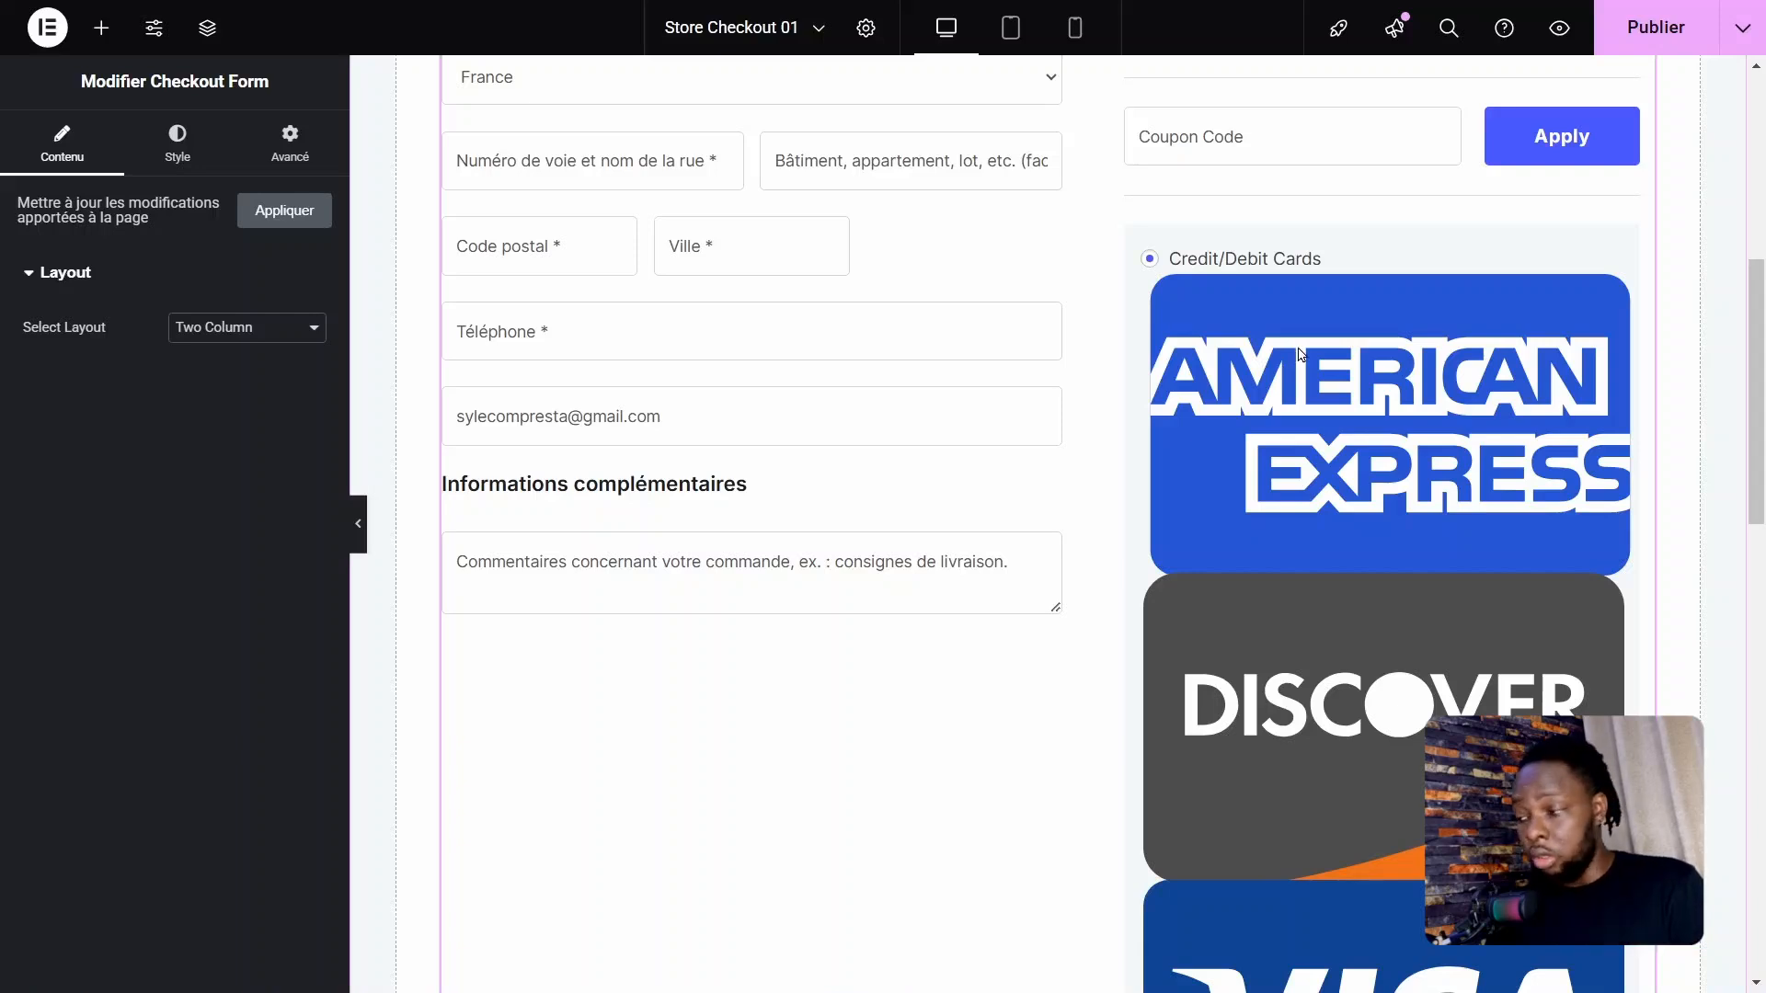
Step: Set the "Complétez votre commande" heading's font size to 24 px
scroll(524, 603, "down", 10)
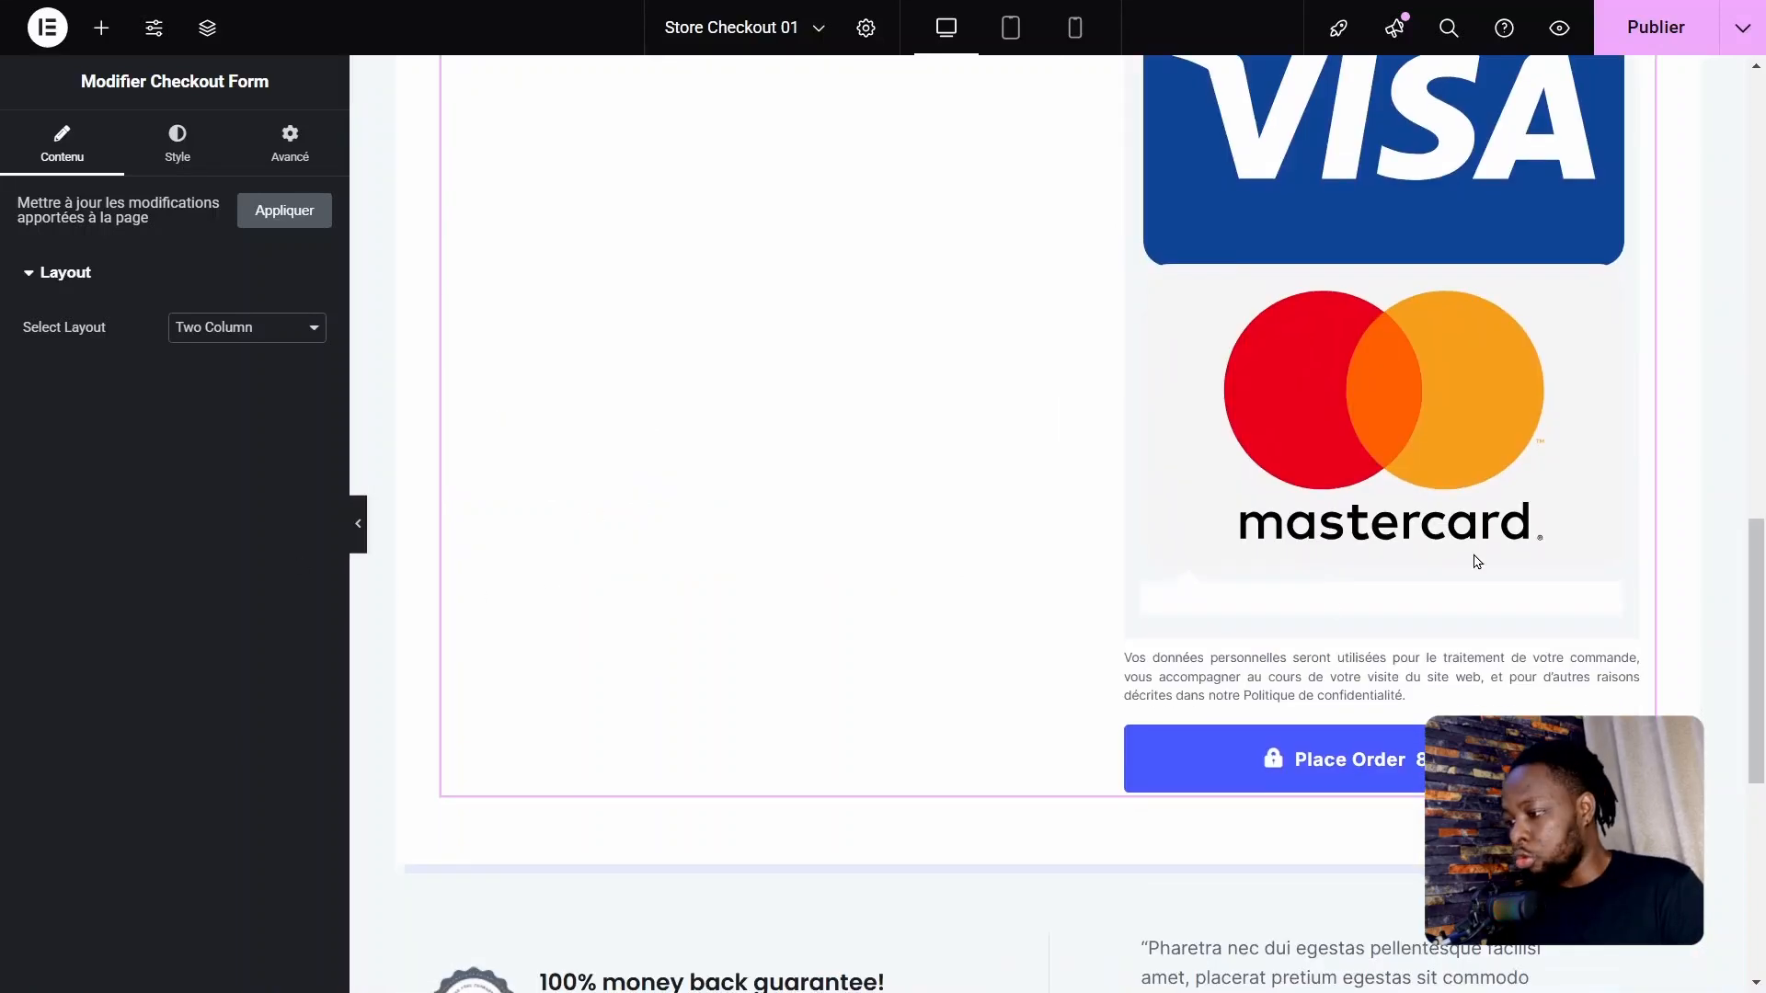
scroll(1377, 766, "up", 10)
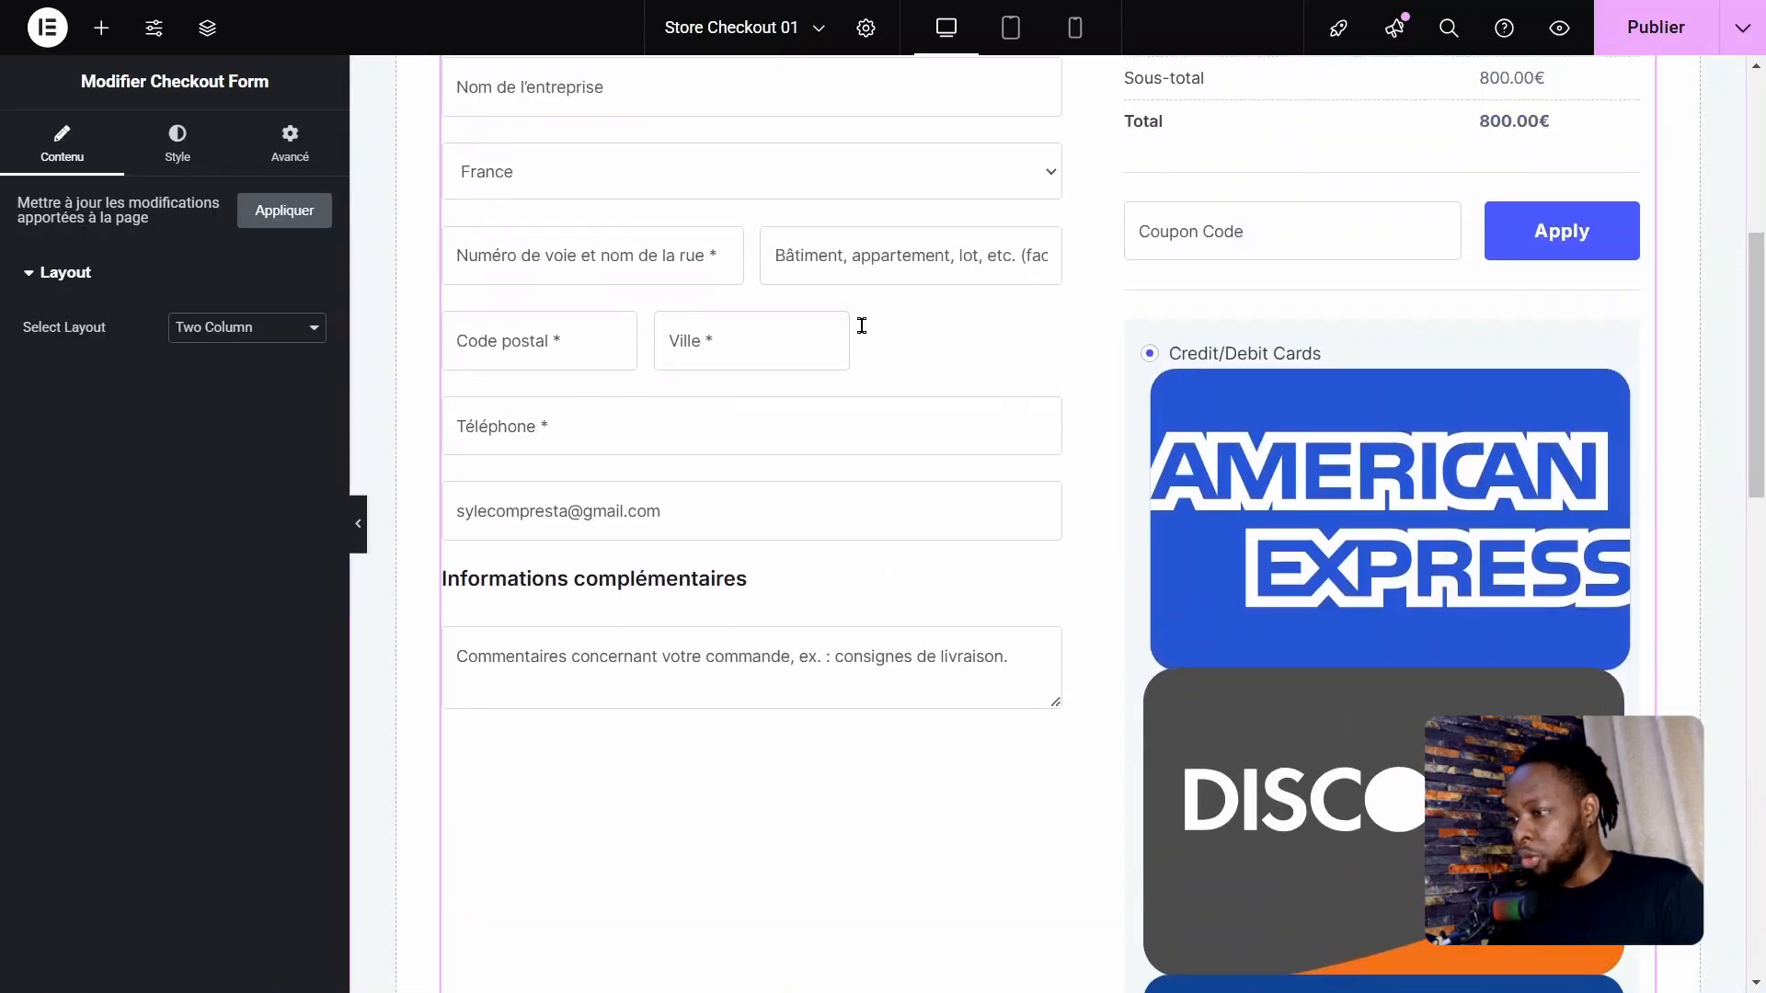
scroll(862, 325, "up", 4)
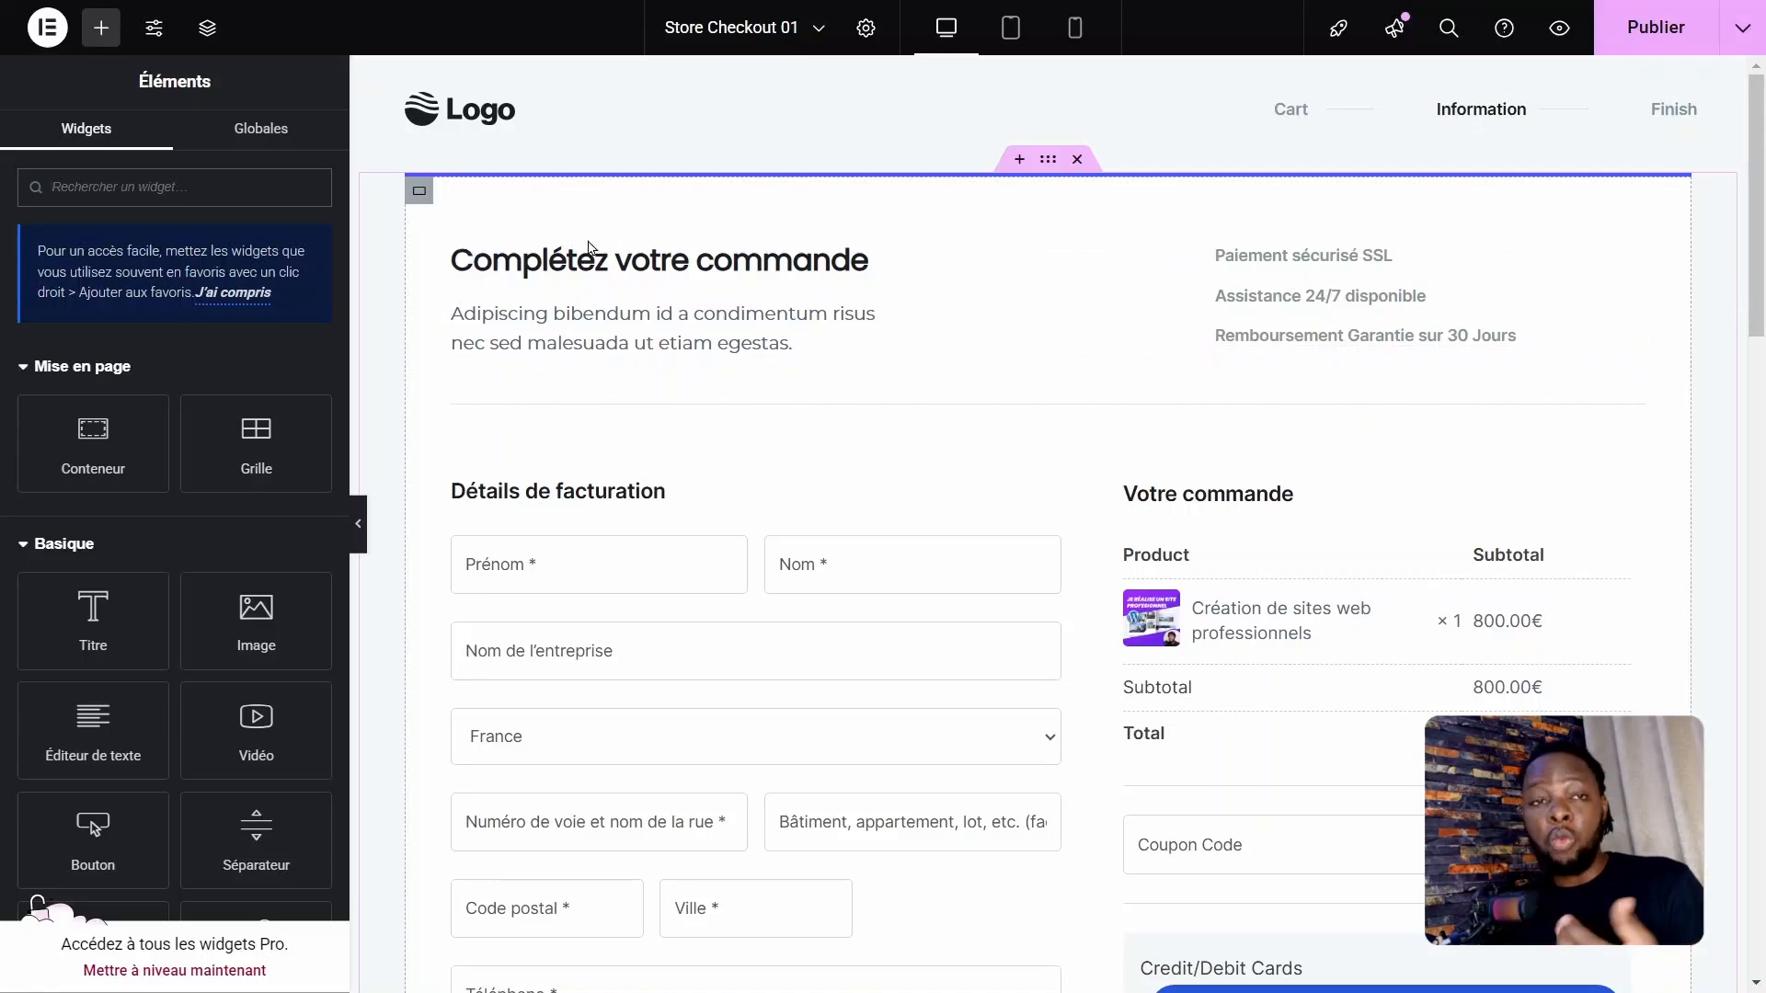
left_click(785, 264)
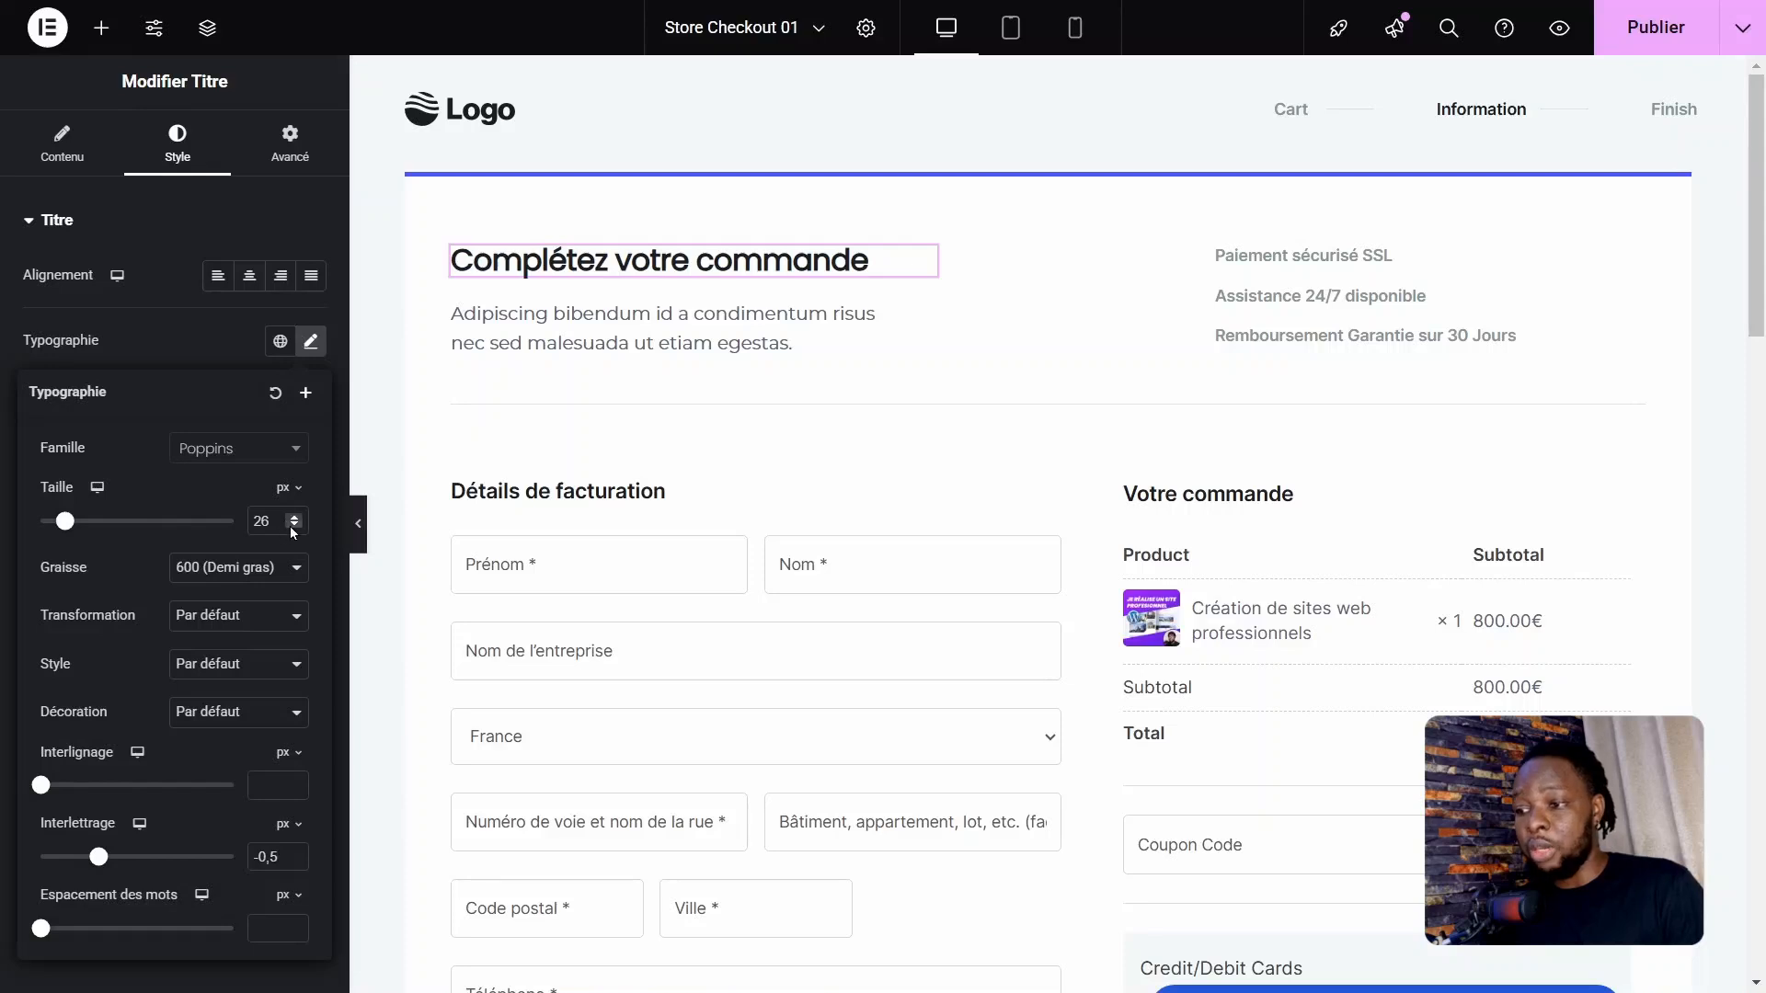
left_click(291, 519)
left_click(292, 529)
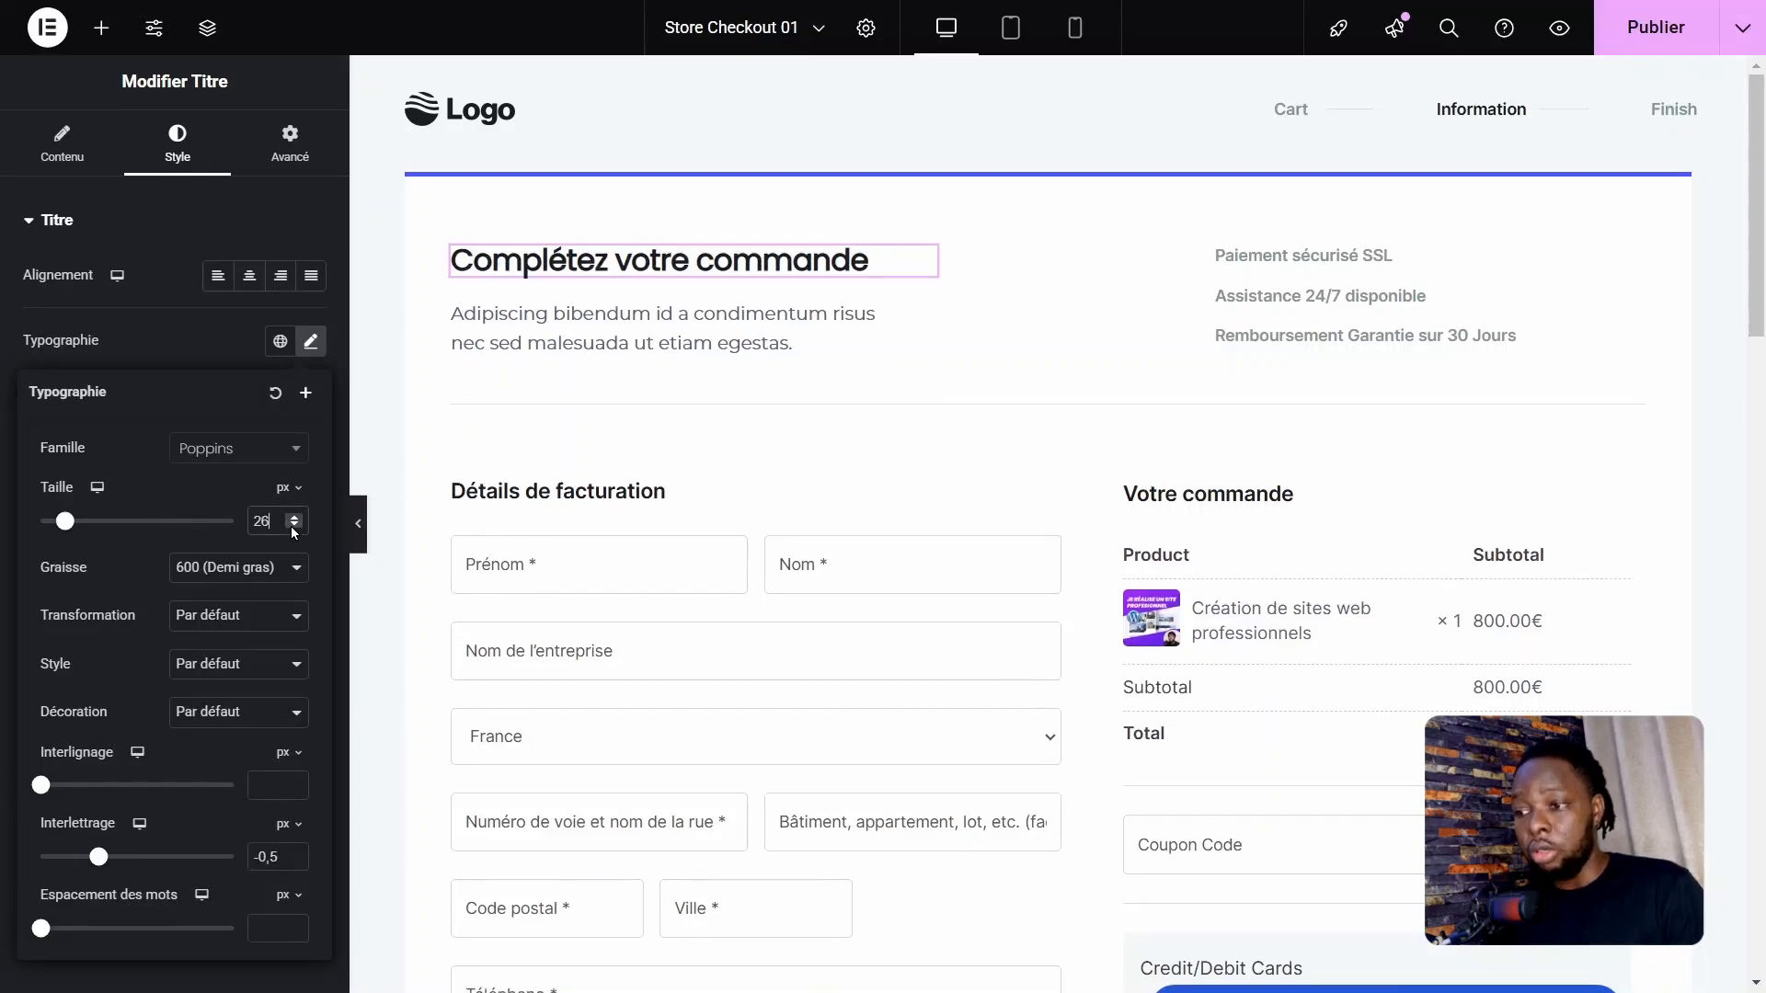
left_click(293, 529)
left_click(293, 529)
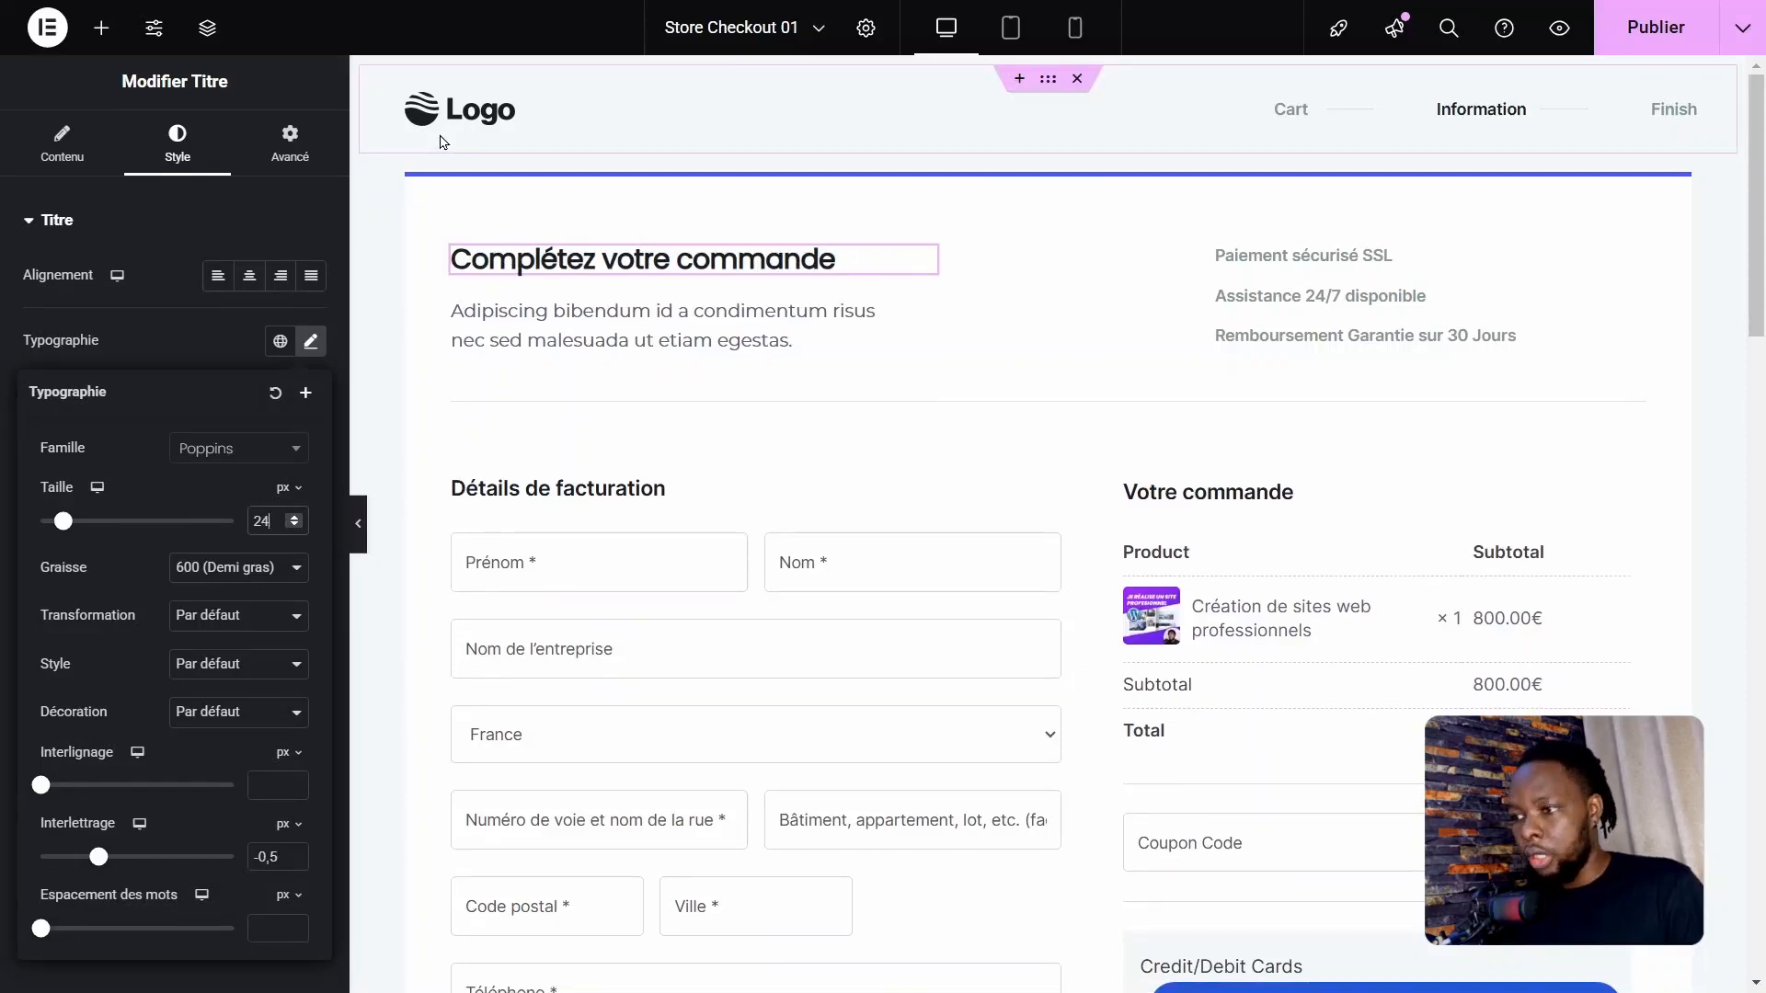
Step: Examine the media library images available for replacing the header logo, and close it without choosing one
left_click(471, 118)
mouse_move(241, 405)
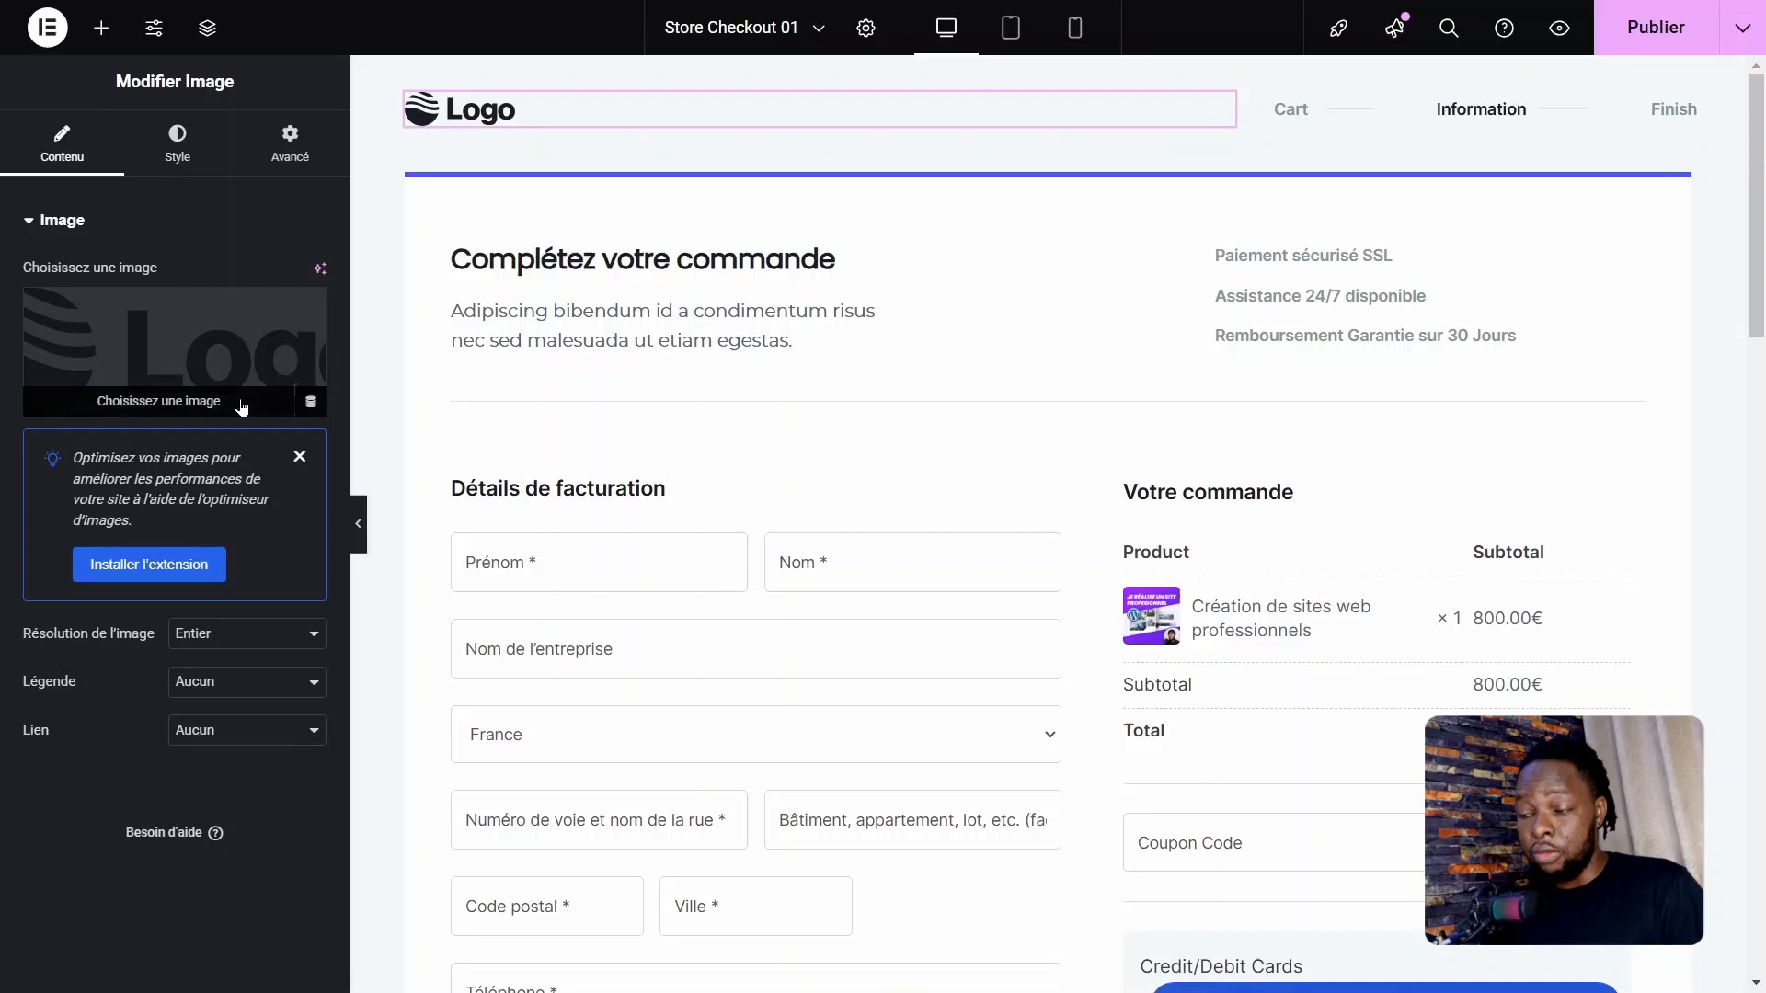
left_click(179, 342)
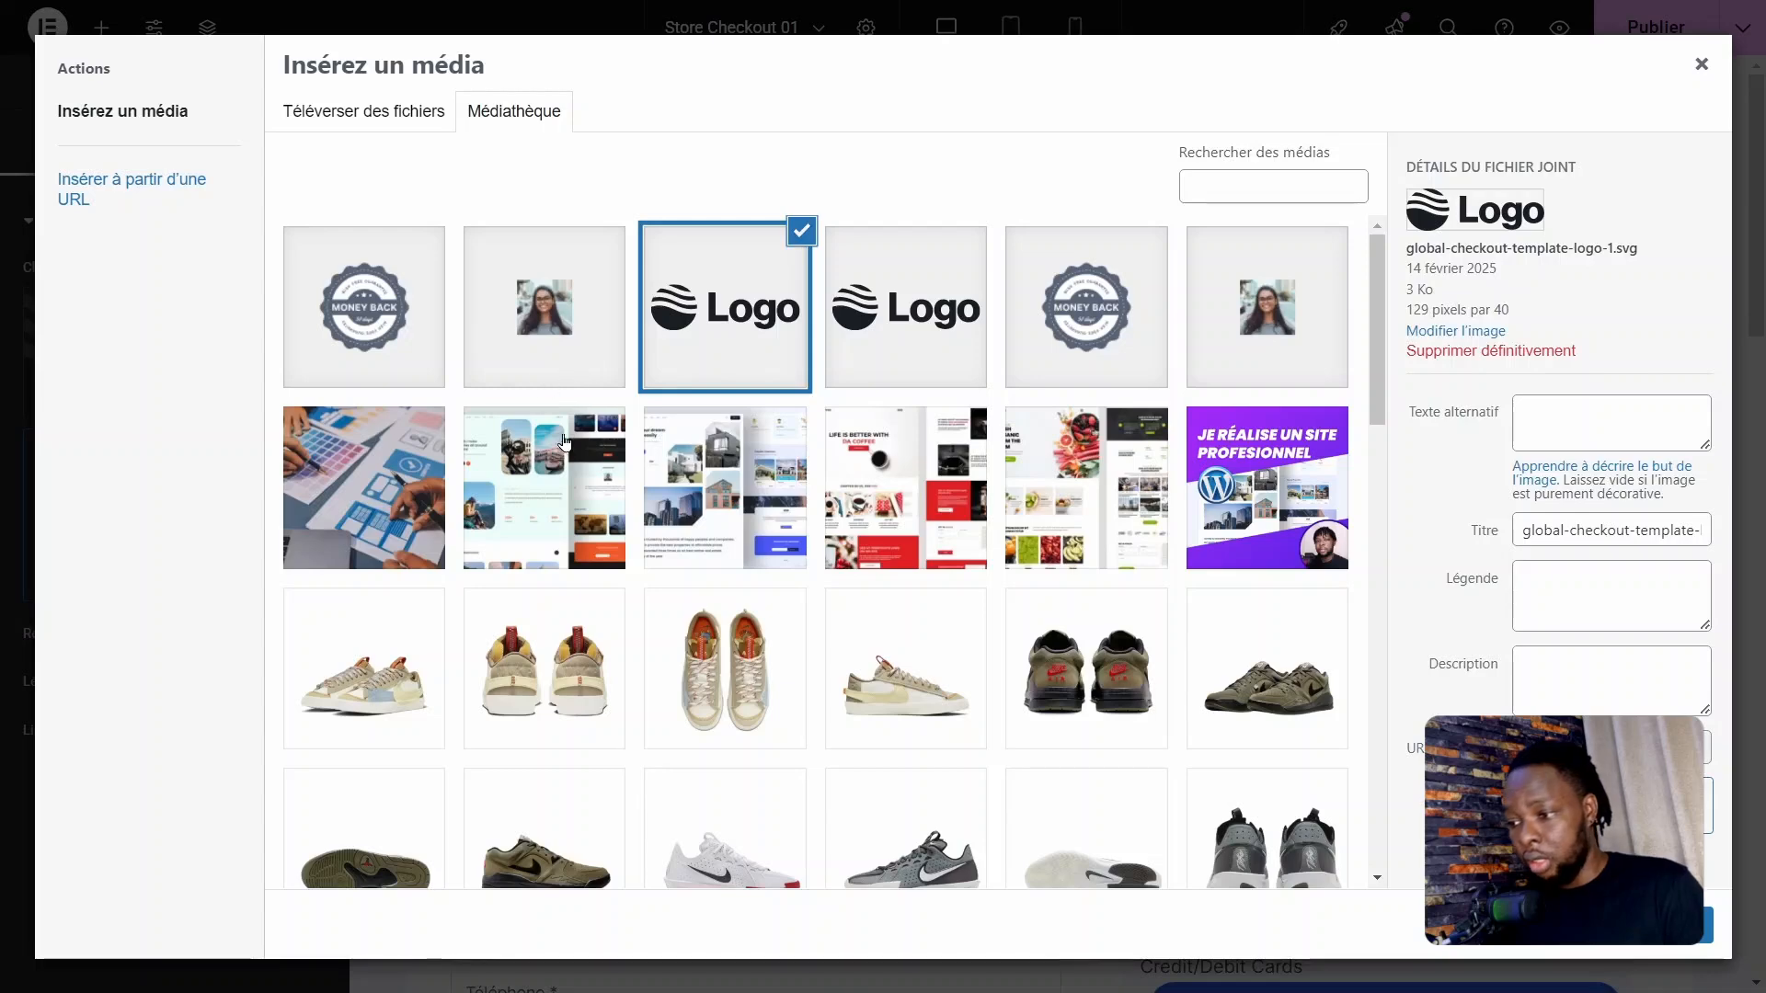
left_click(1701, 64)
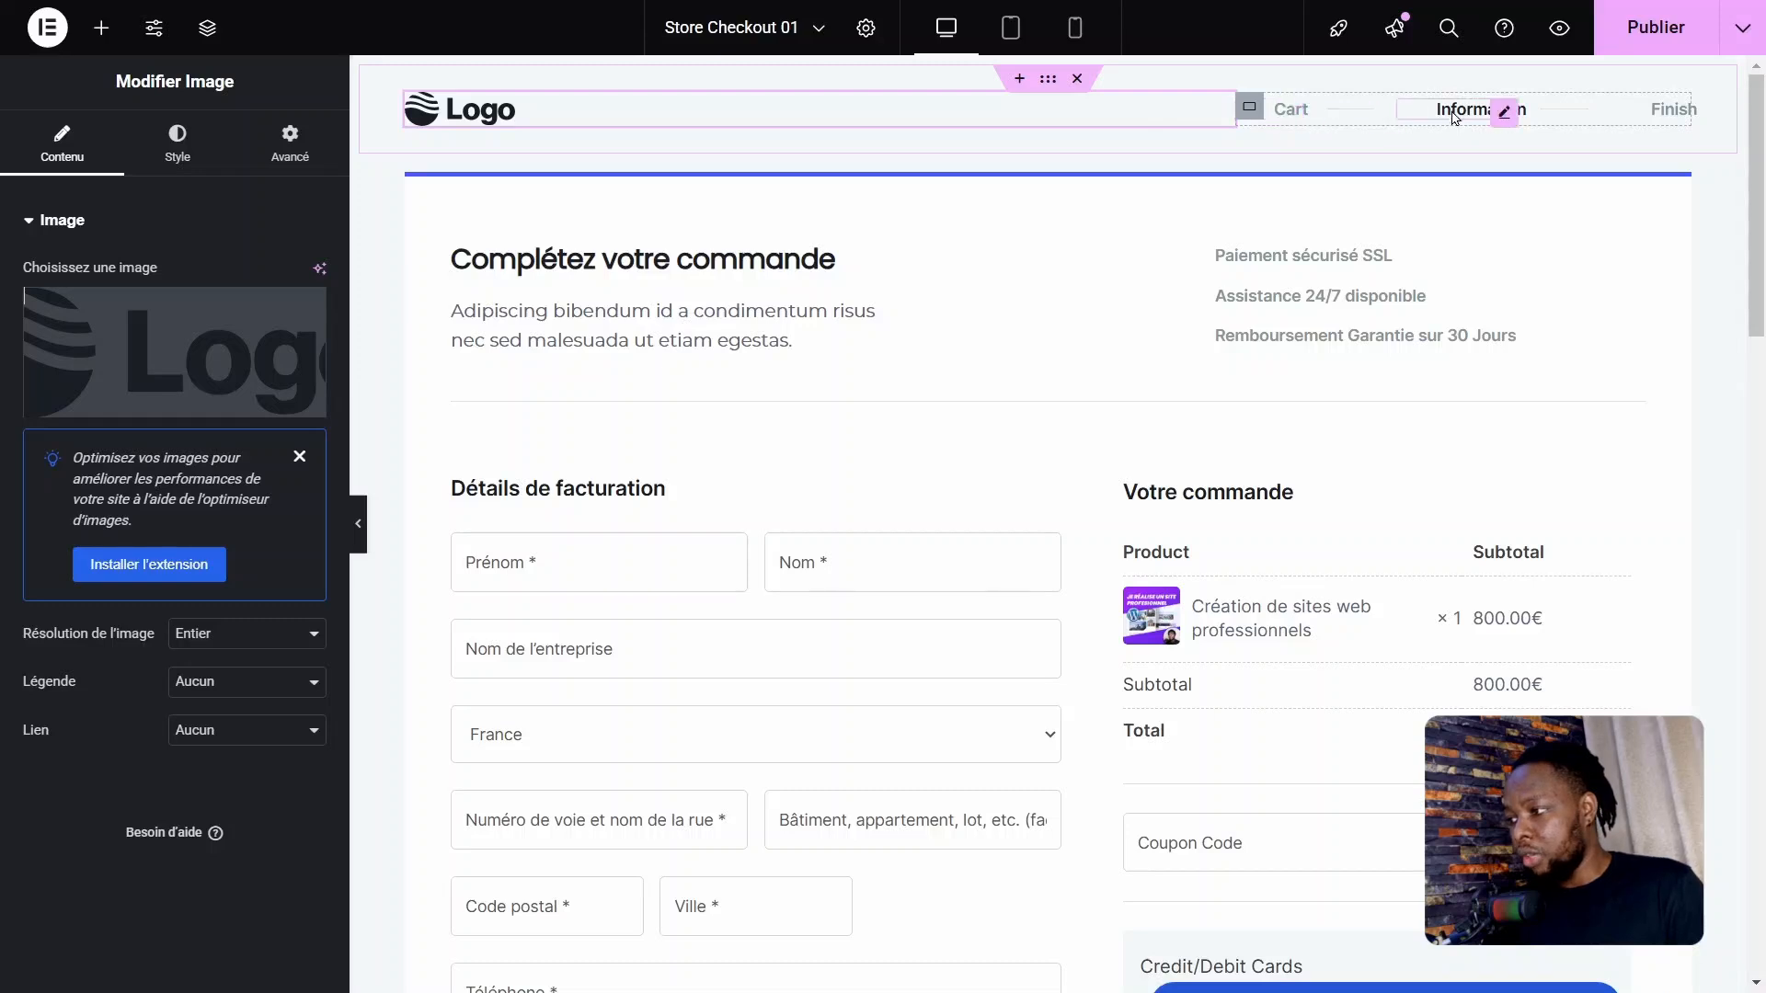
Step: Rename the "Cart" item in the header's progress steps to "Panier"
left_click(1281, 111)
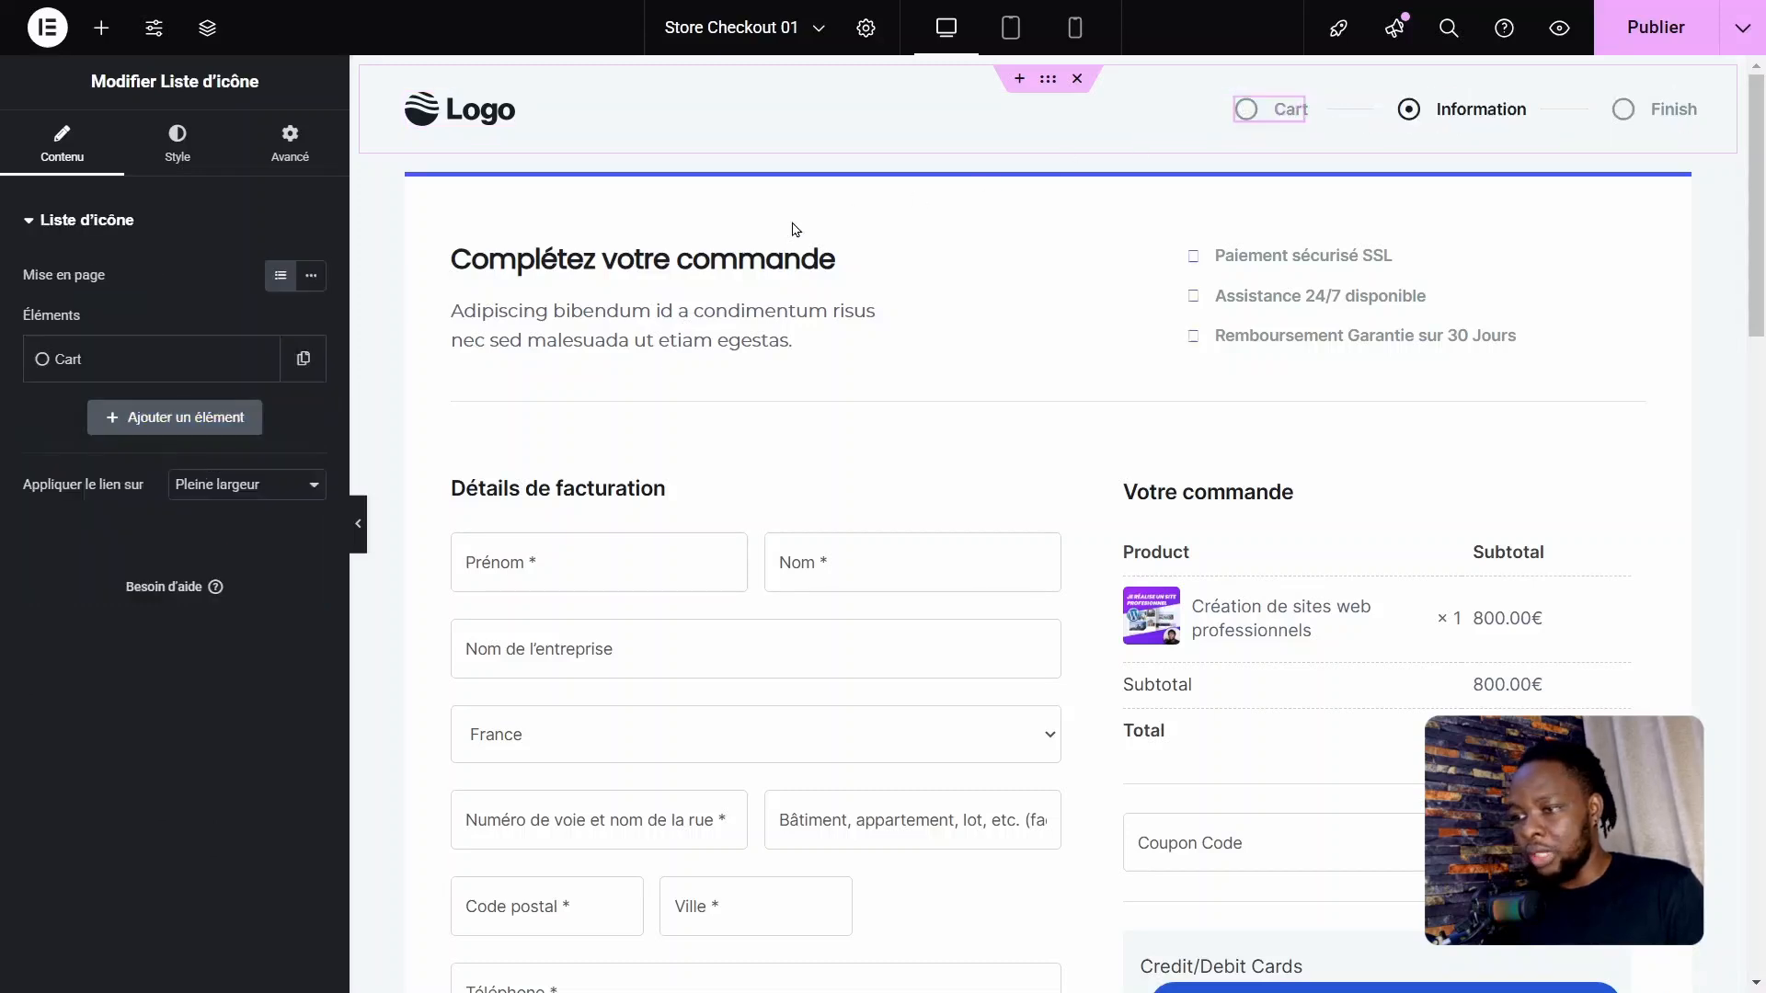
left_click(153, 379)
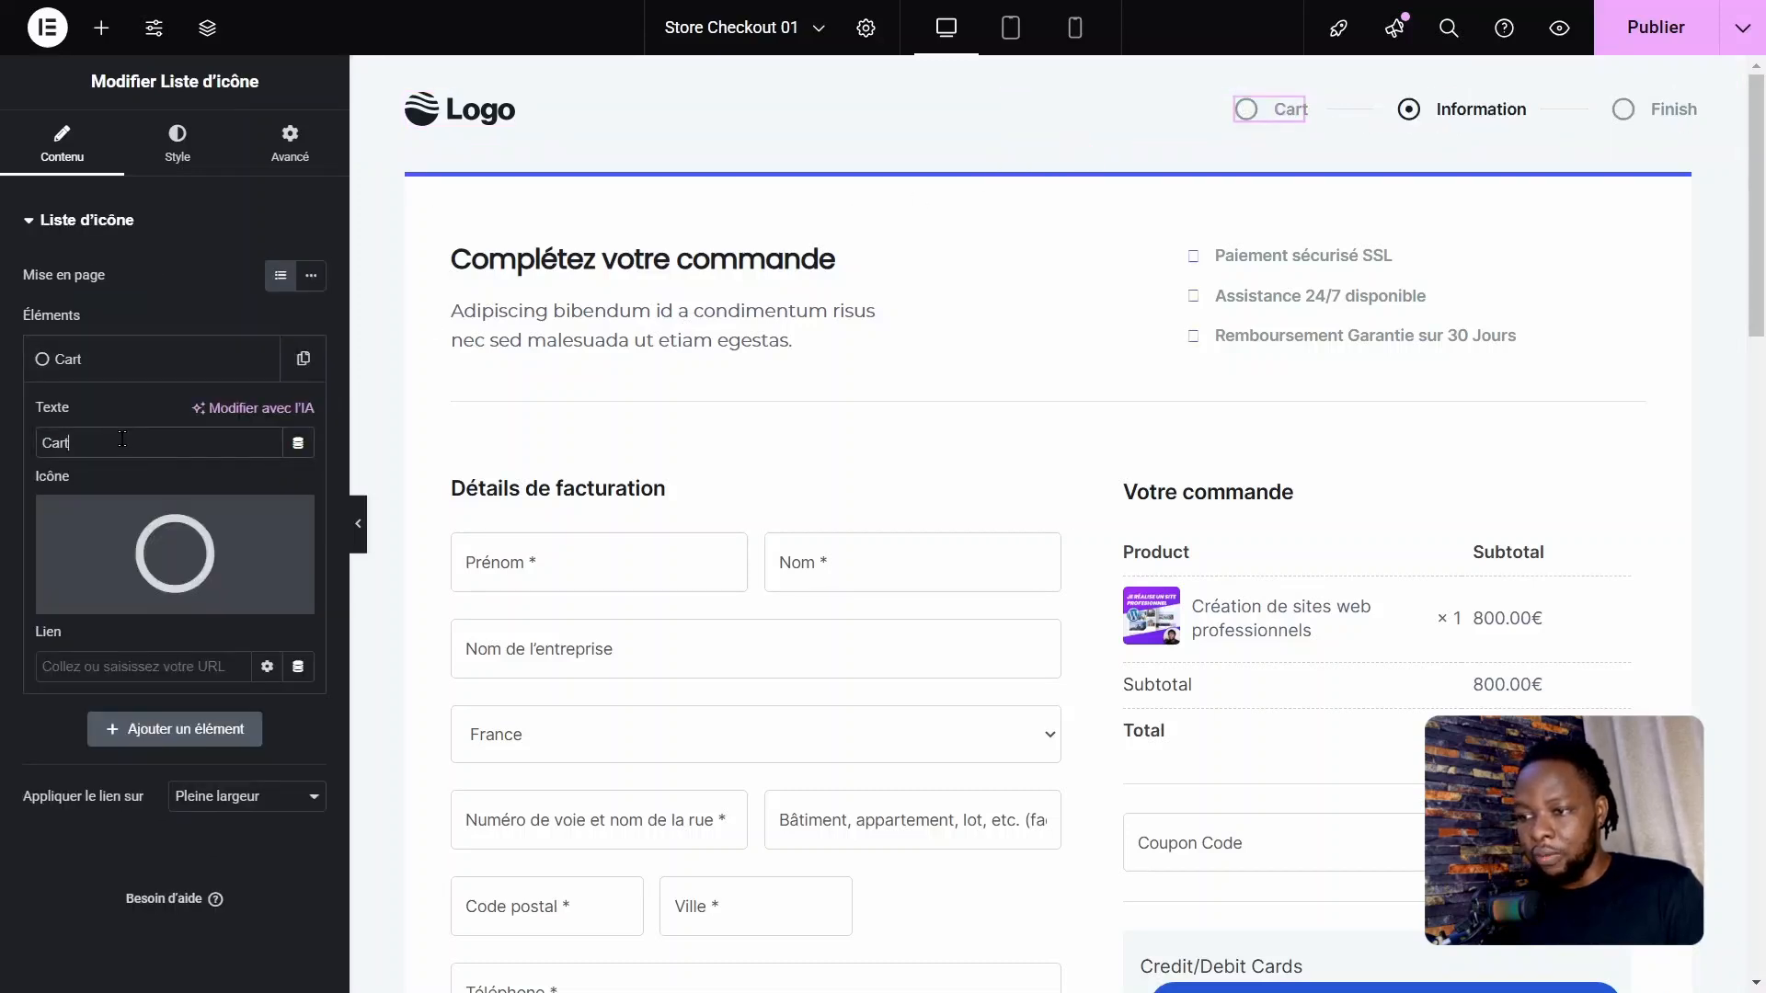
left_click_drag(82, 442, 5, 443)
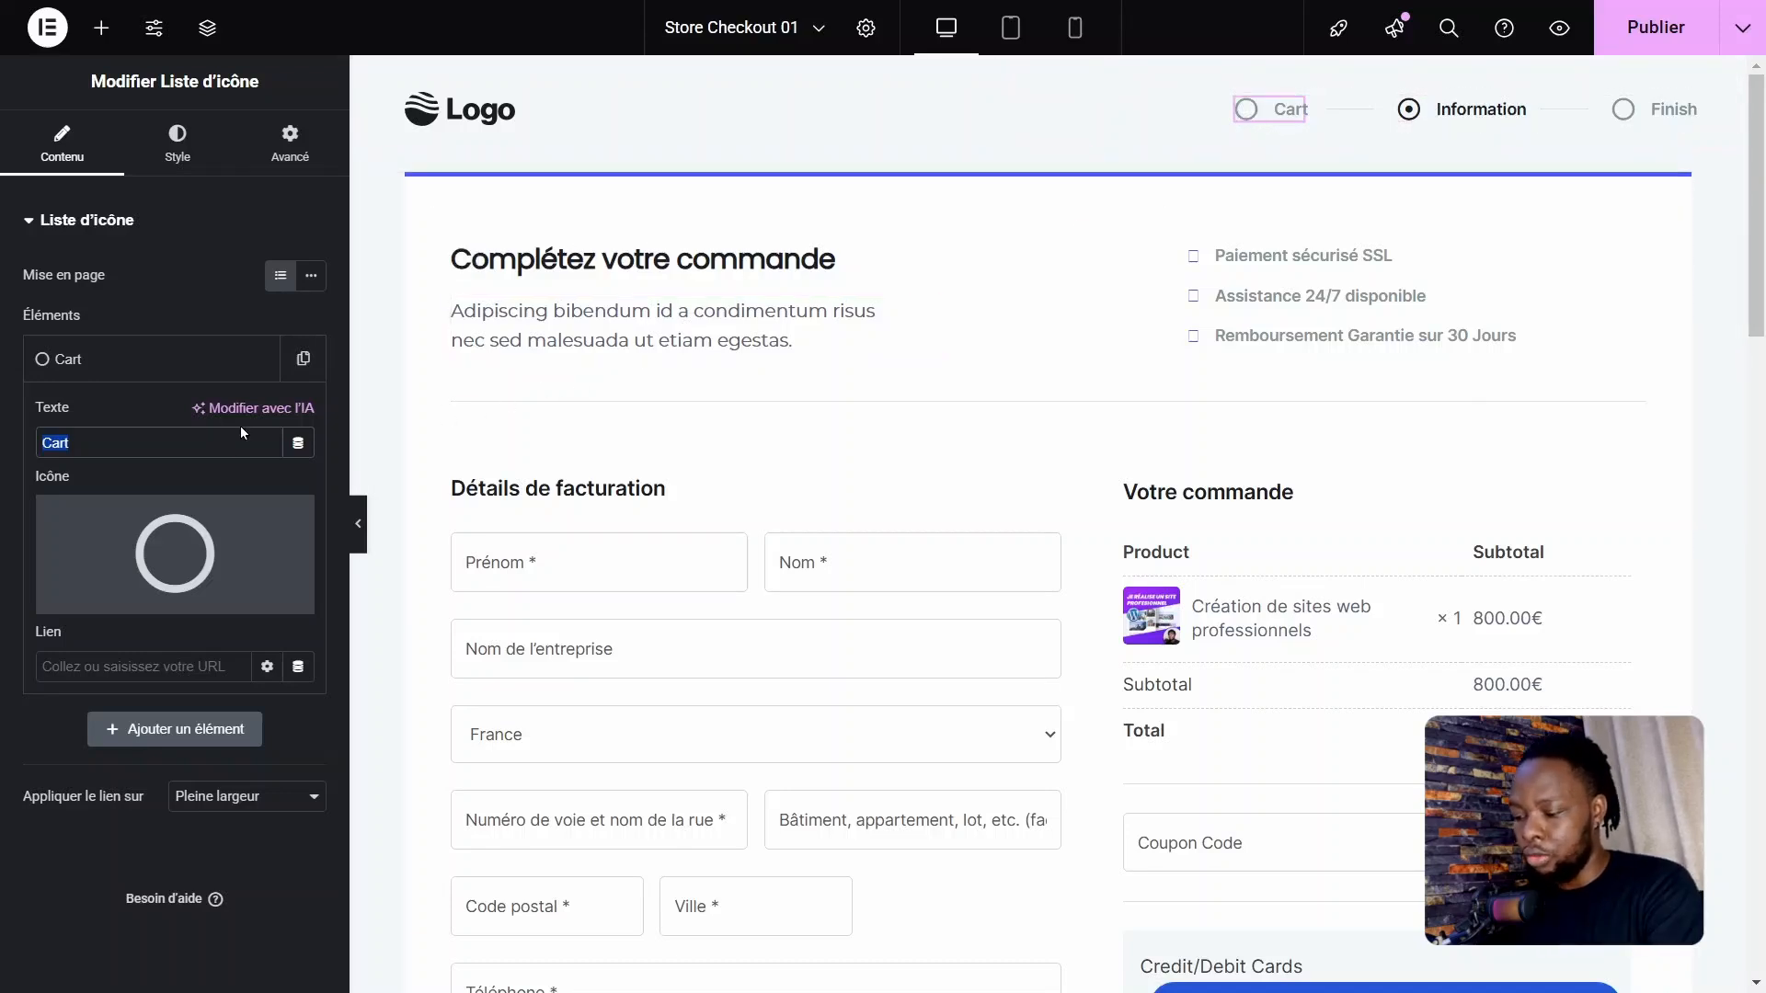
type("Panier")
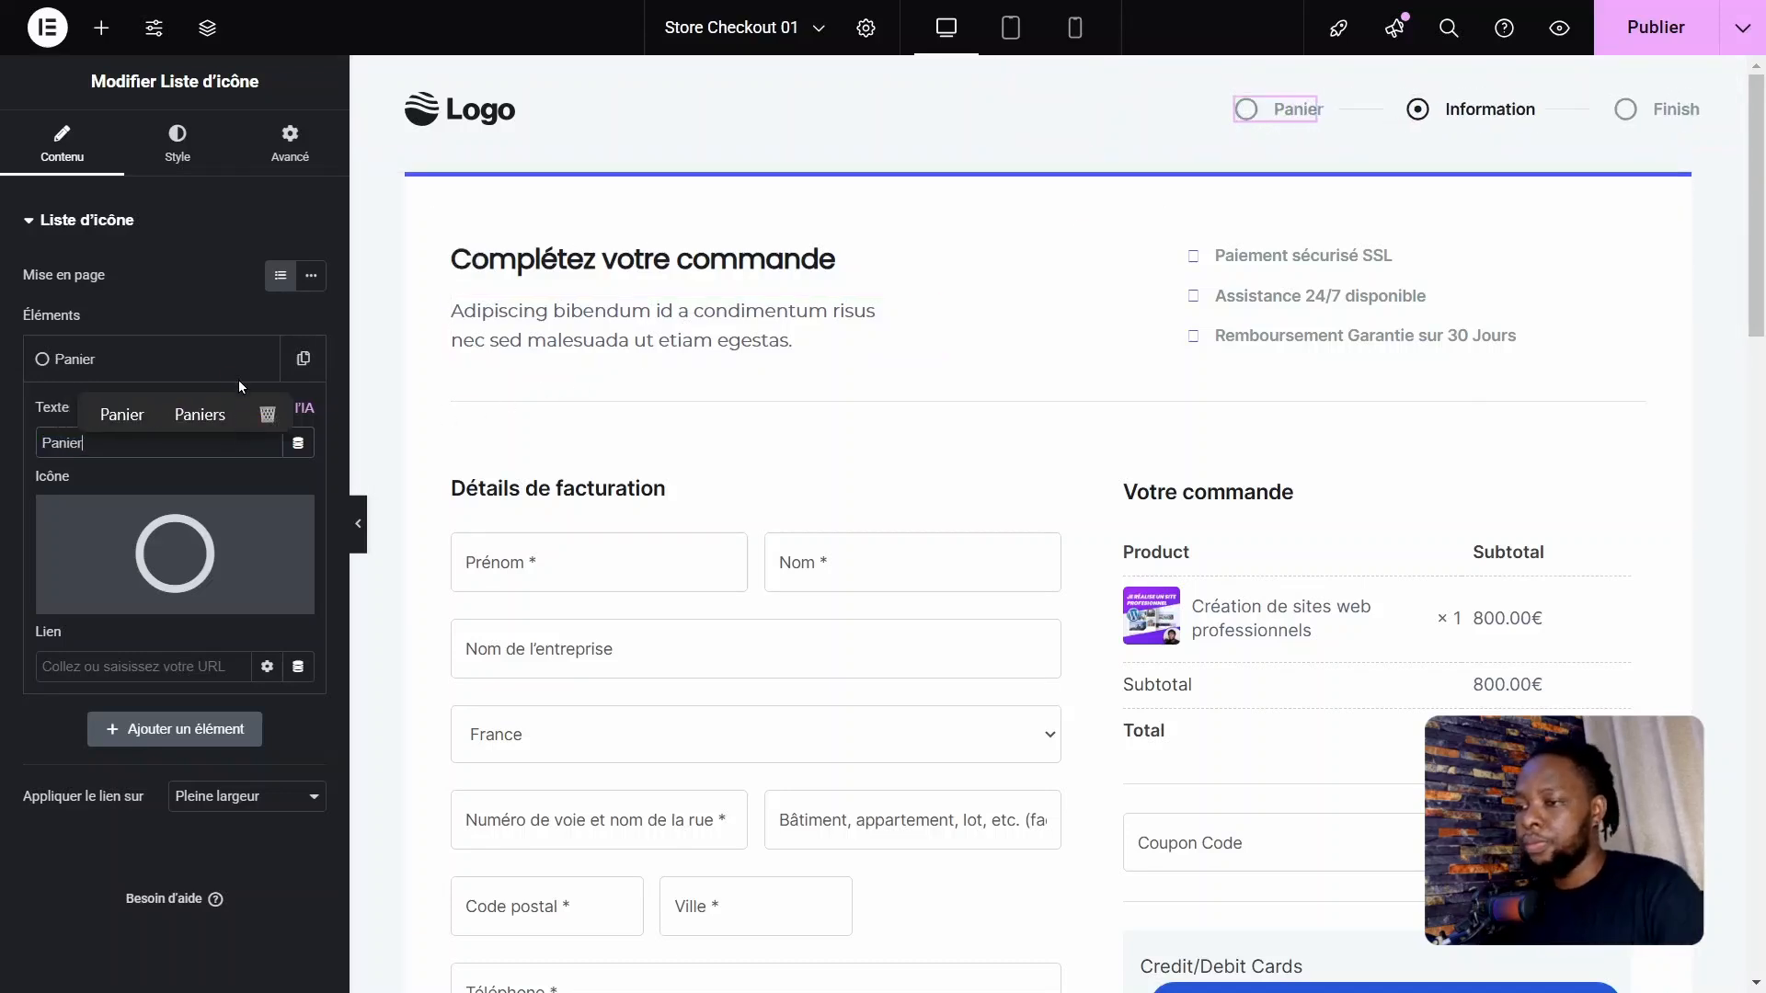
Step: Rename the "Information" item in the header's progress steps to "Validation"
left_click(1521, 114)
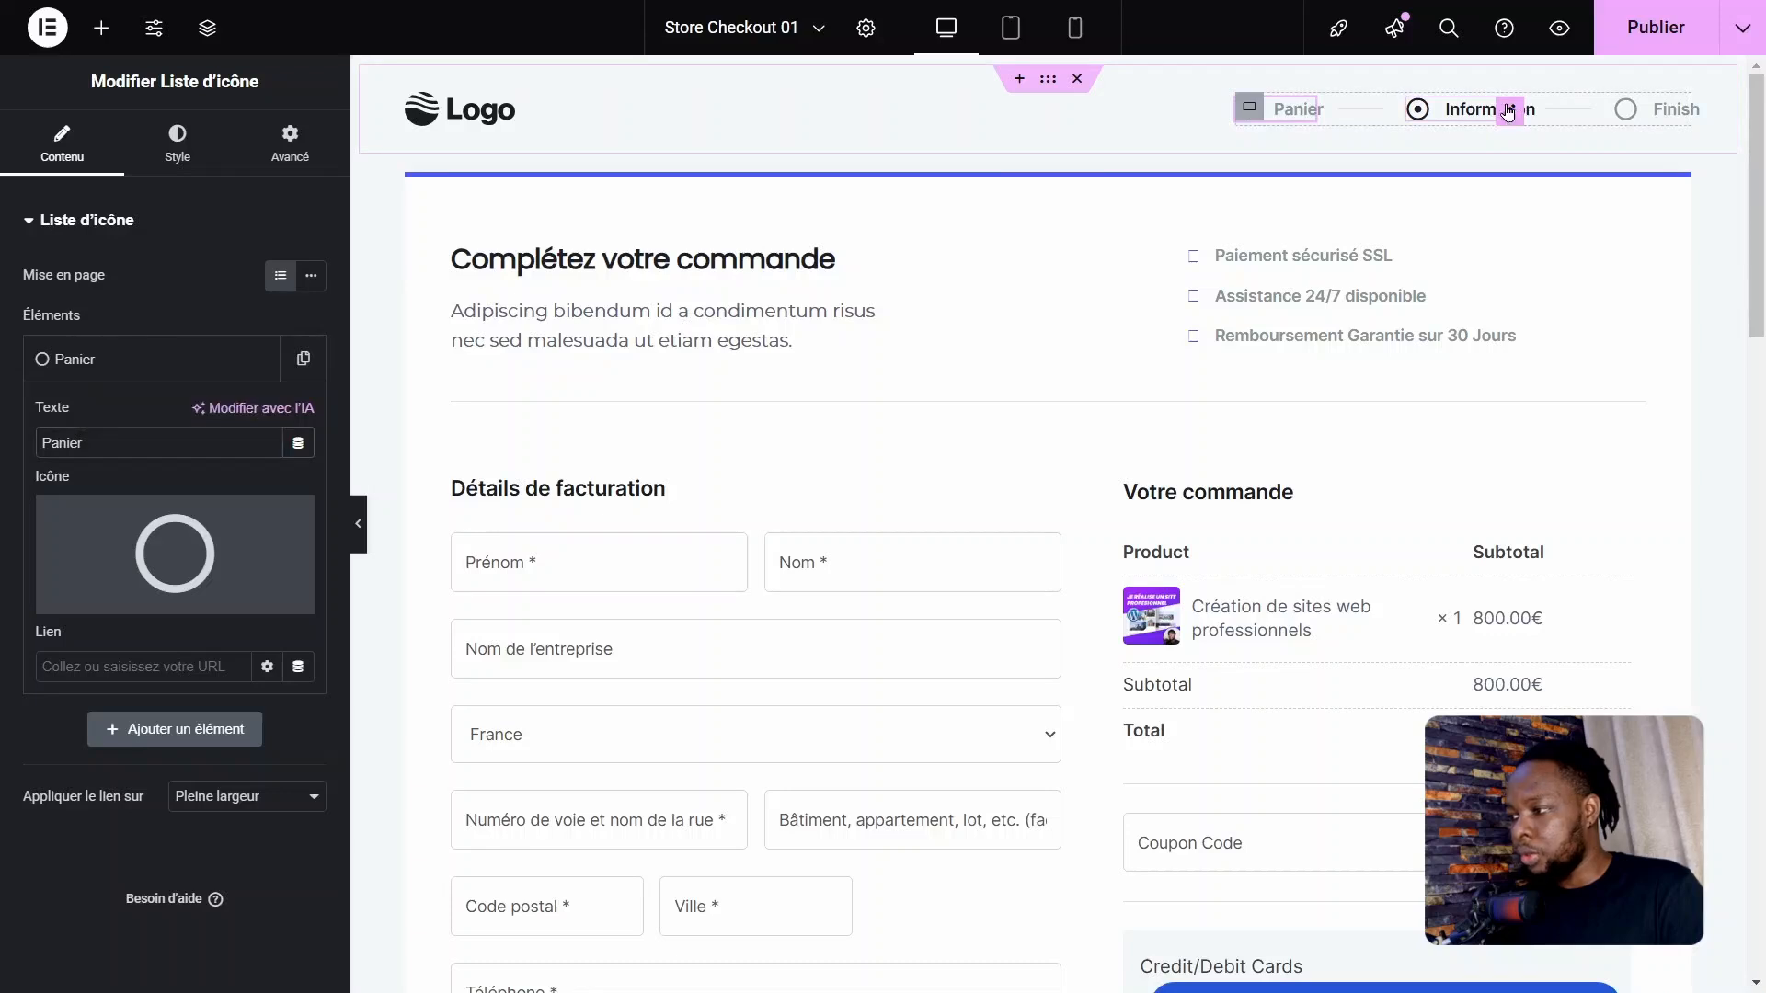
left_click(122, 364)
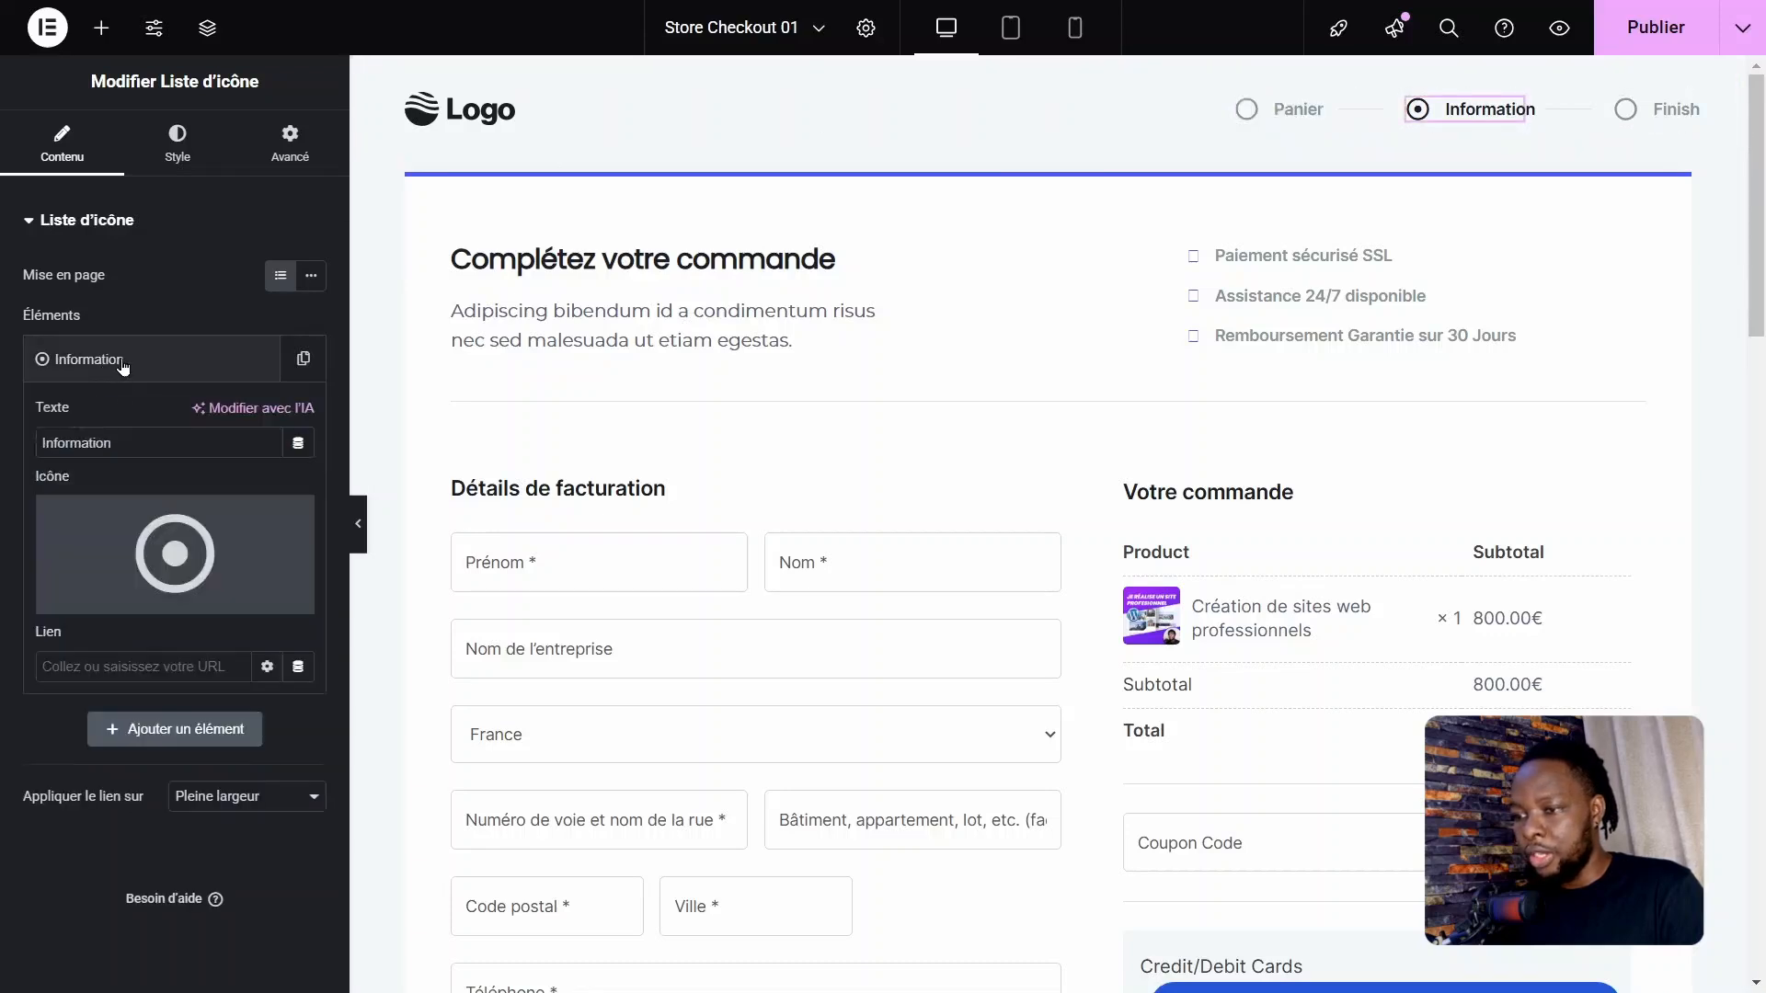
double_click(84, 446)
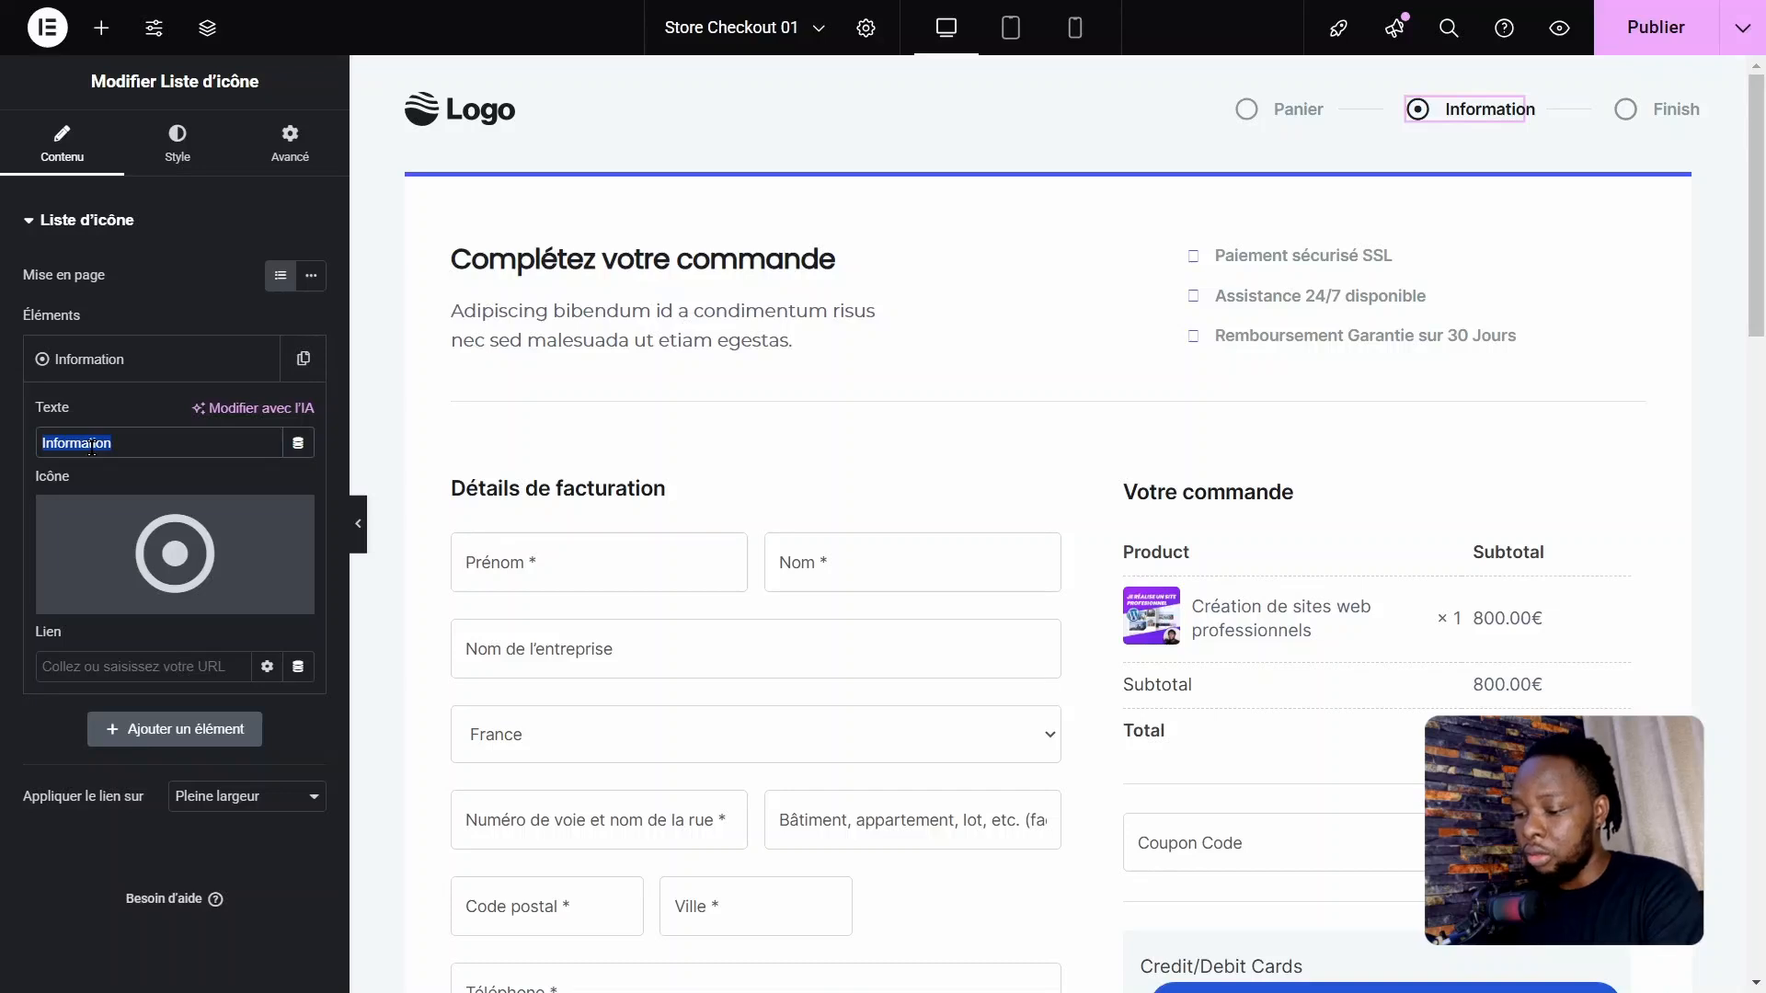
type("Va")
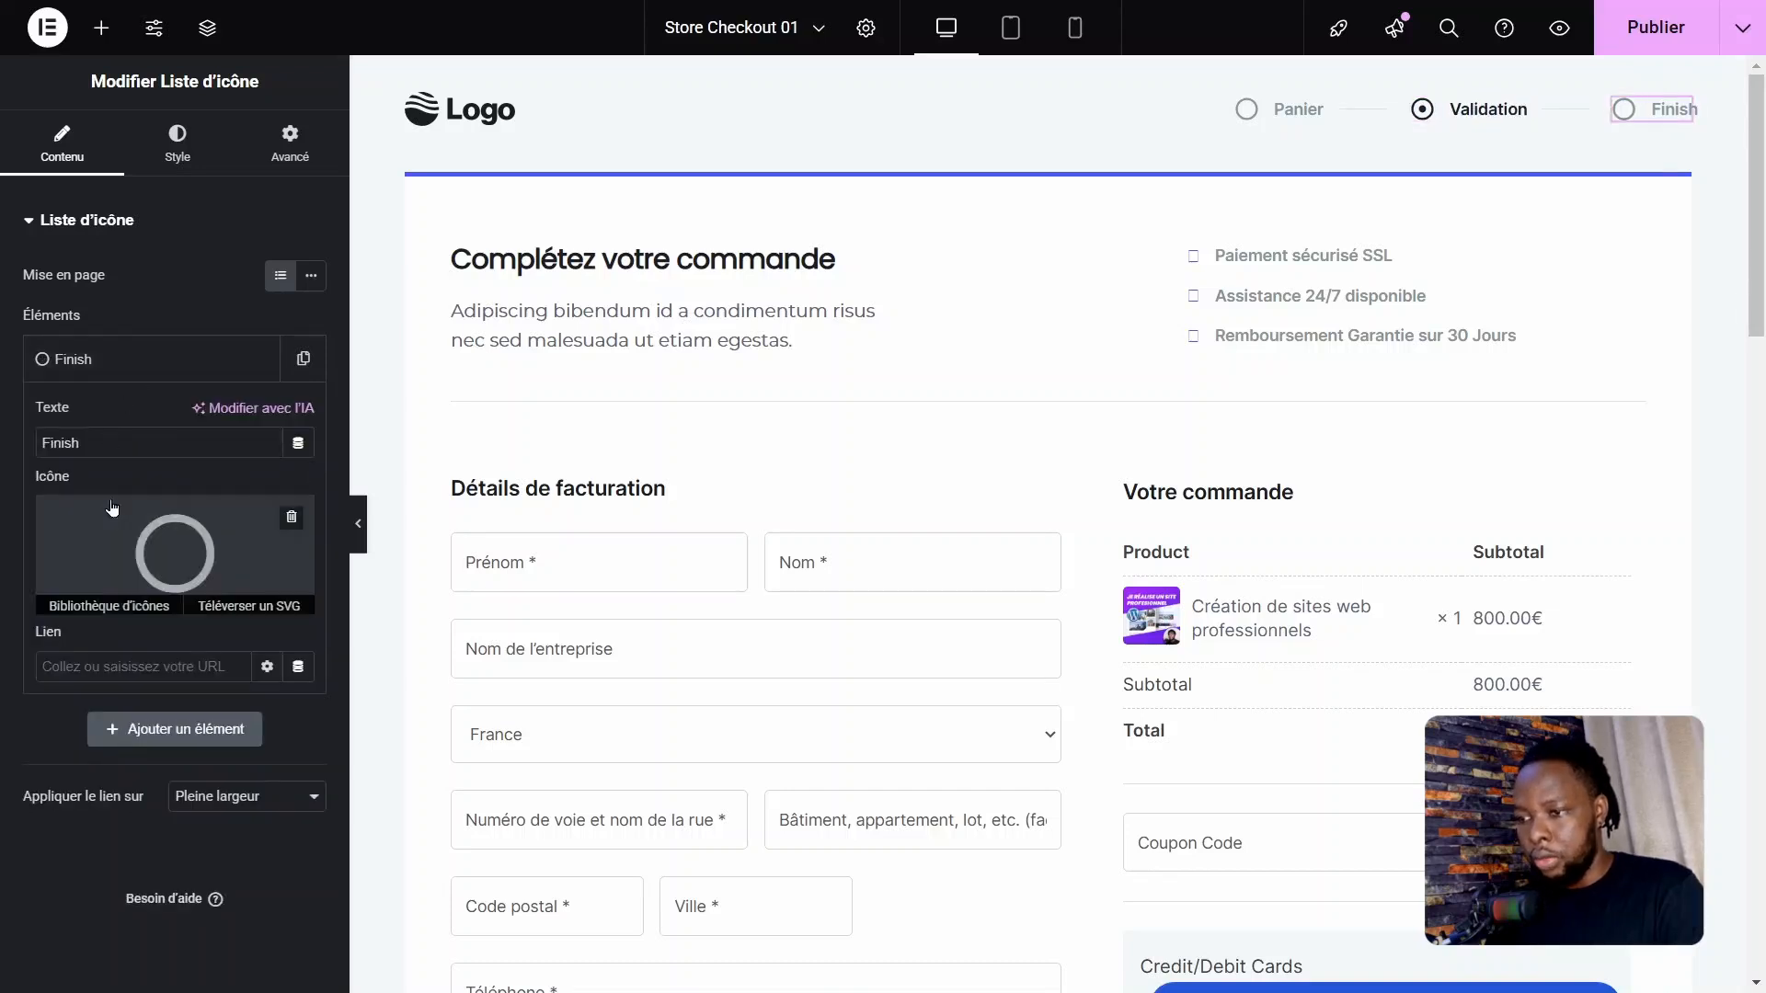
Step: Replace the "Finish" progress step's text with "Remerciement" and collapse its item settings
double_click(59, 444)
type("Remerciement")
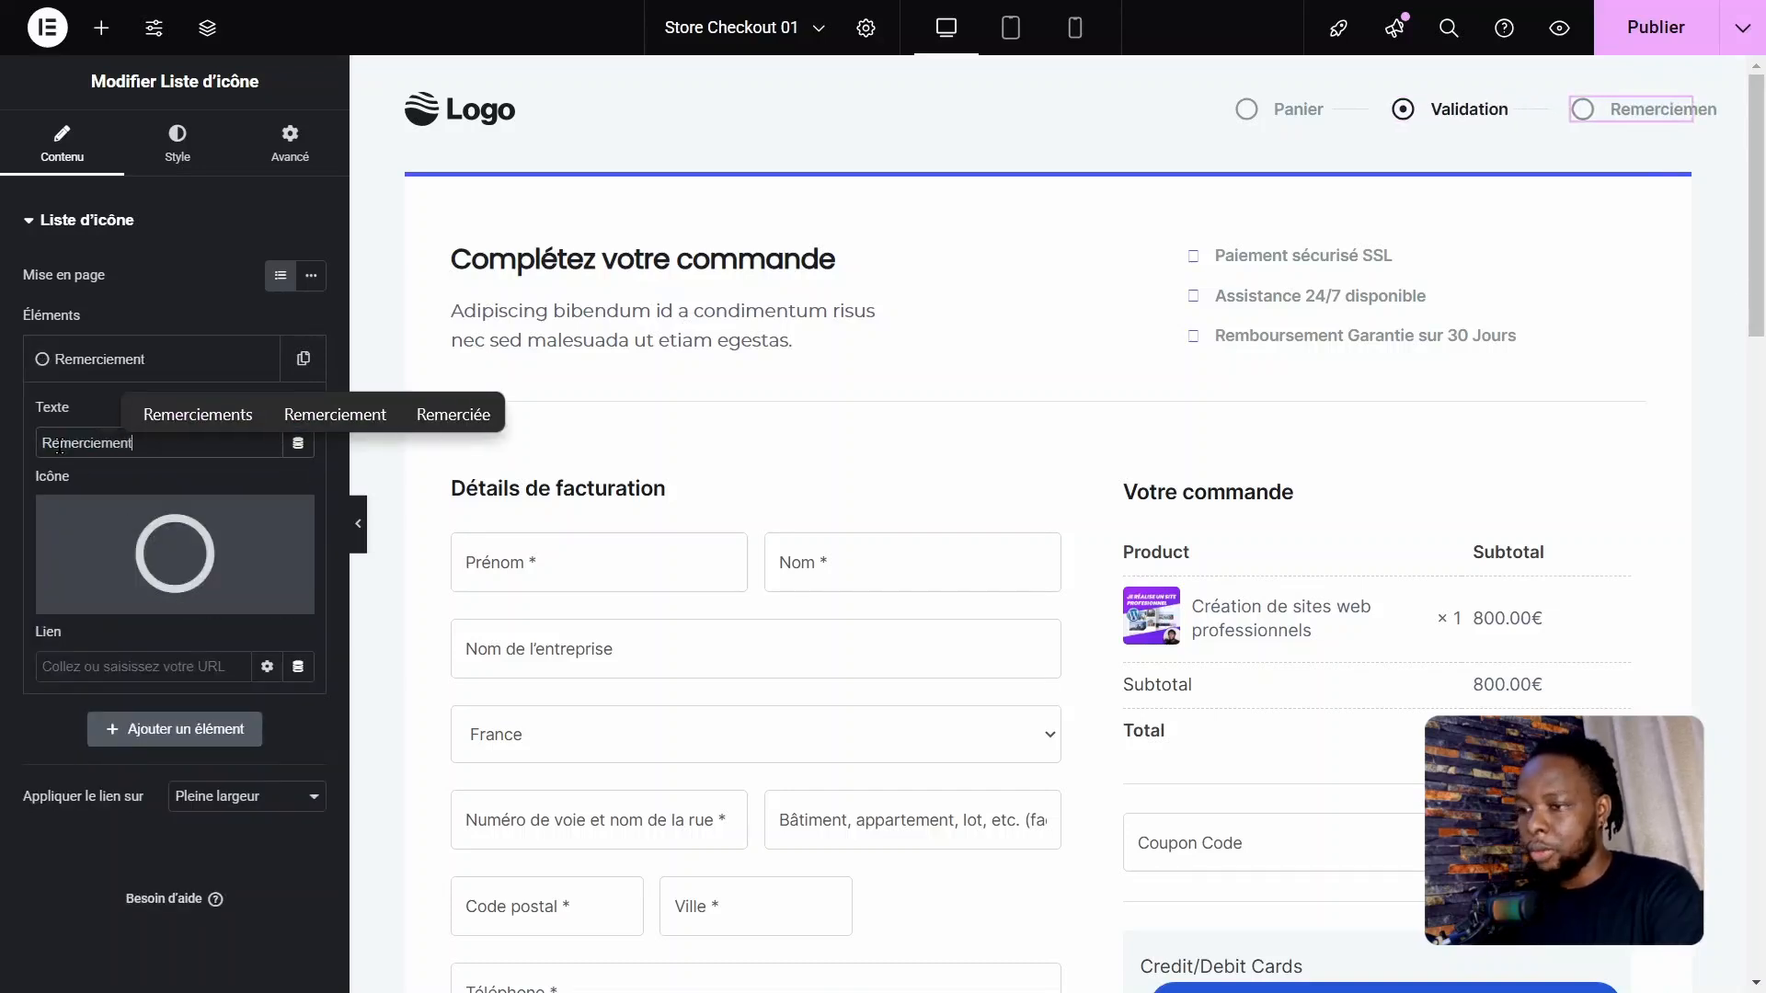
left_click(102, 361)
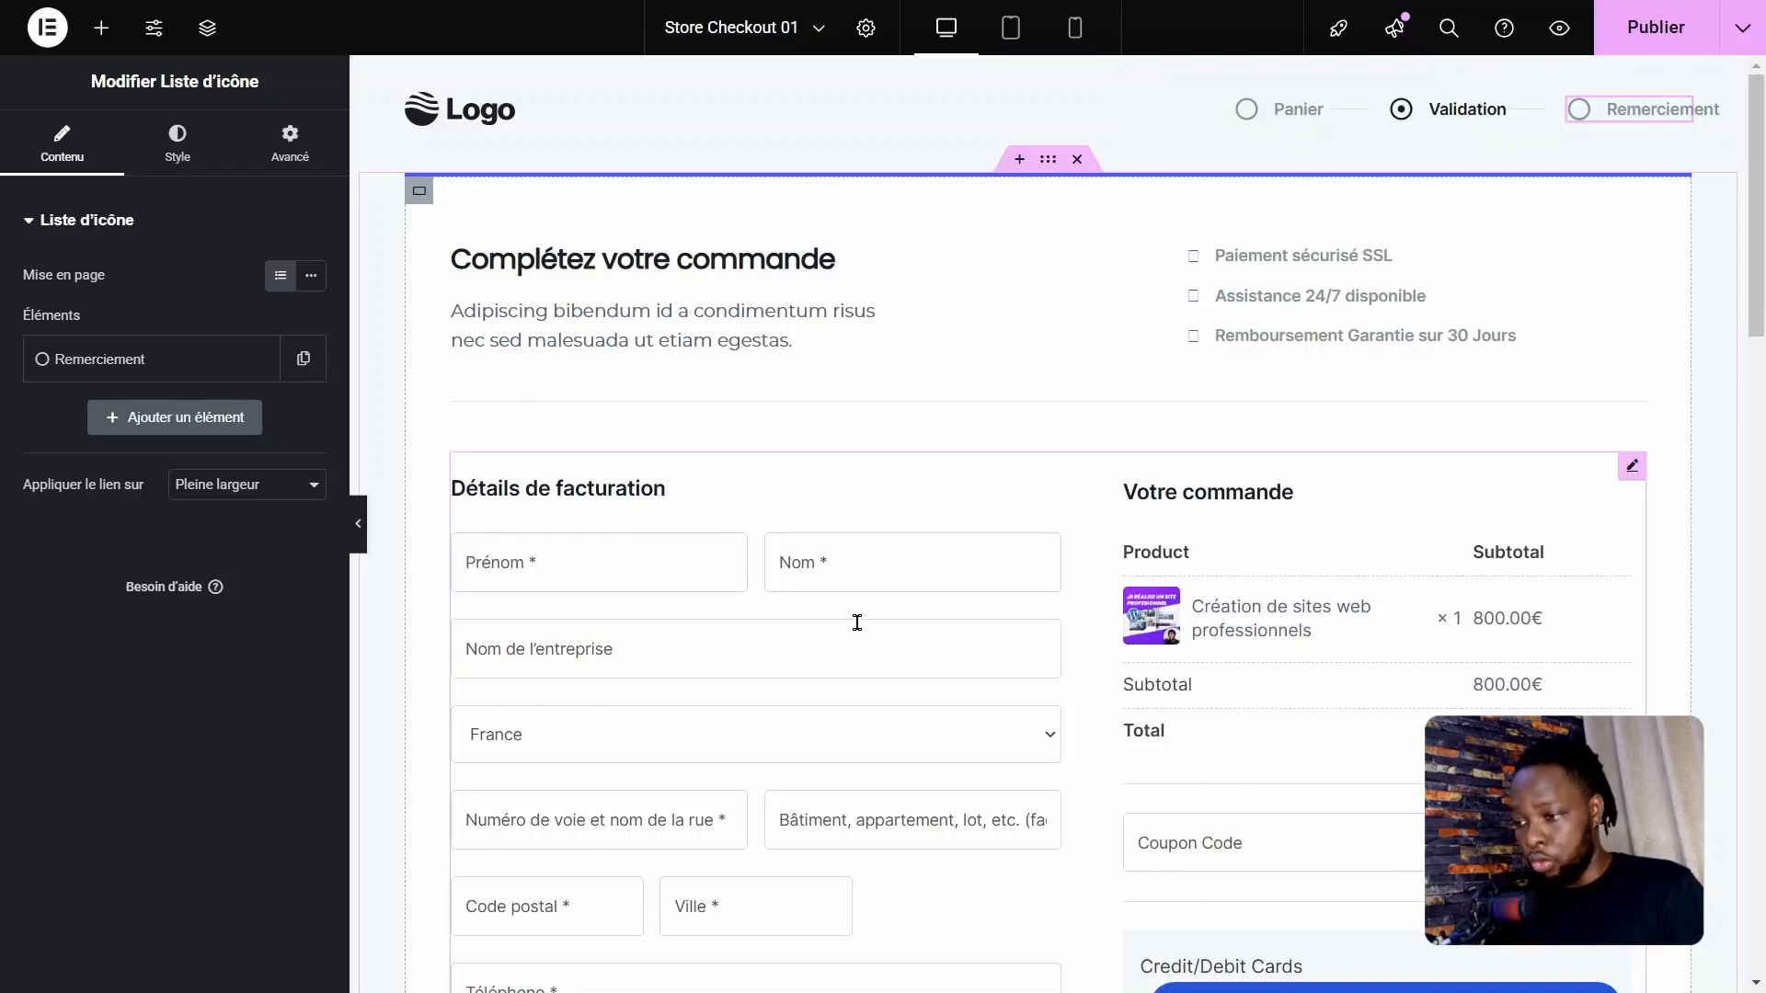
Step: Publish the checkout page changes and open the page preview
left_click_drag(1757, 213, 1760, 273)
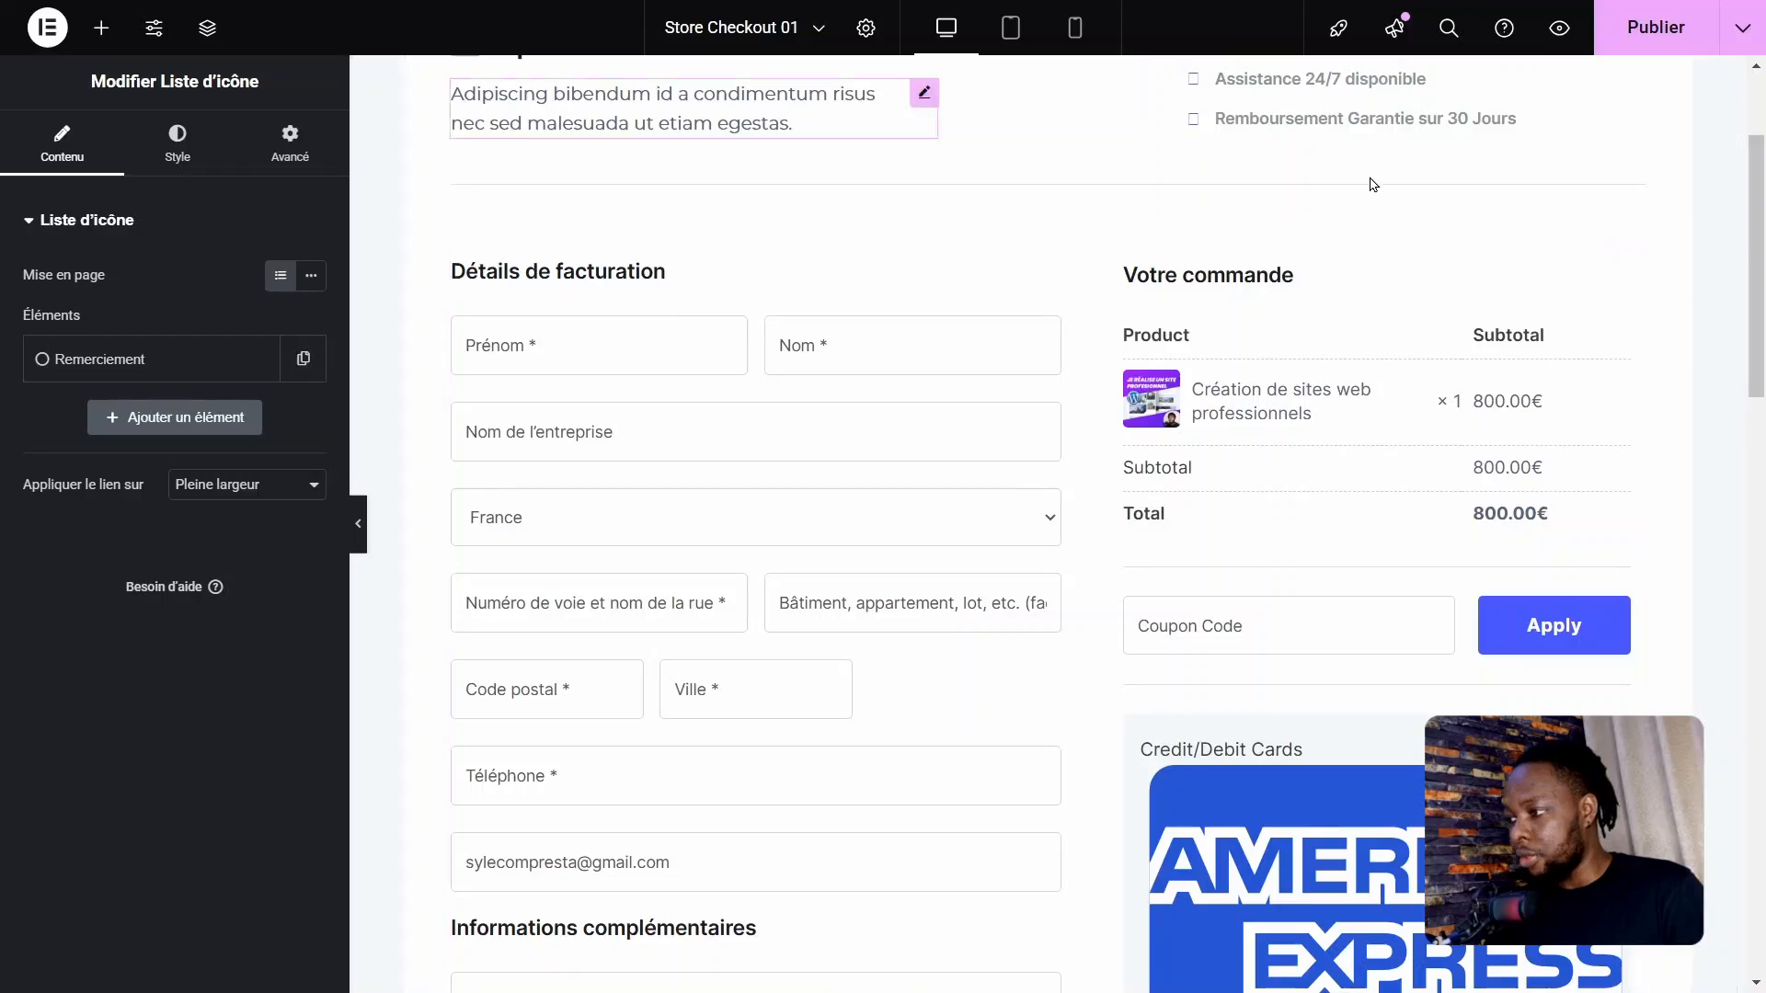
left_click(1640, 53)
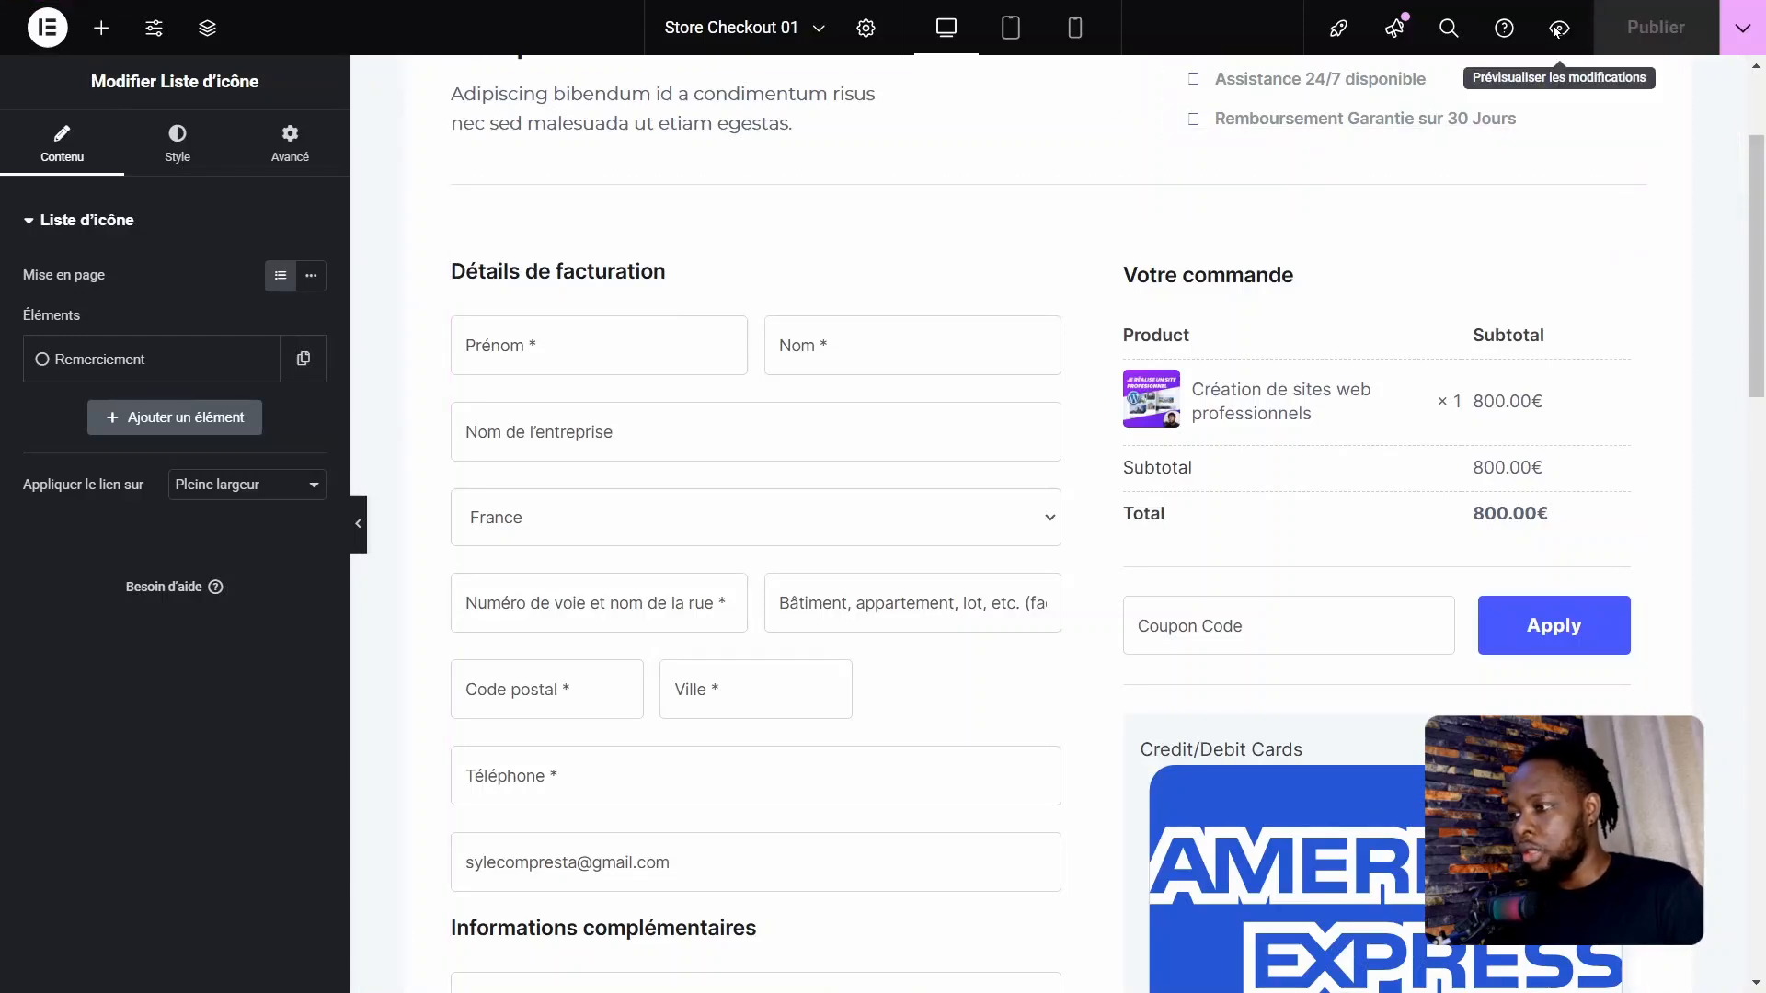
left_click(1558, 35)
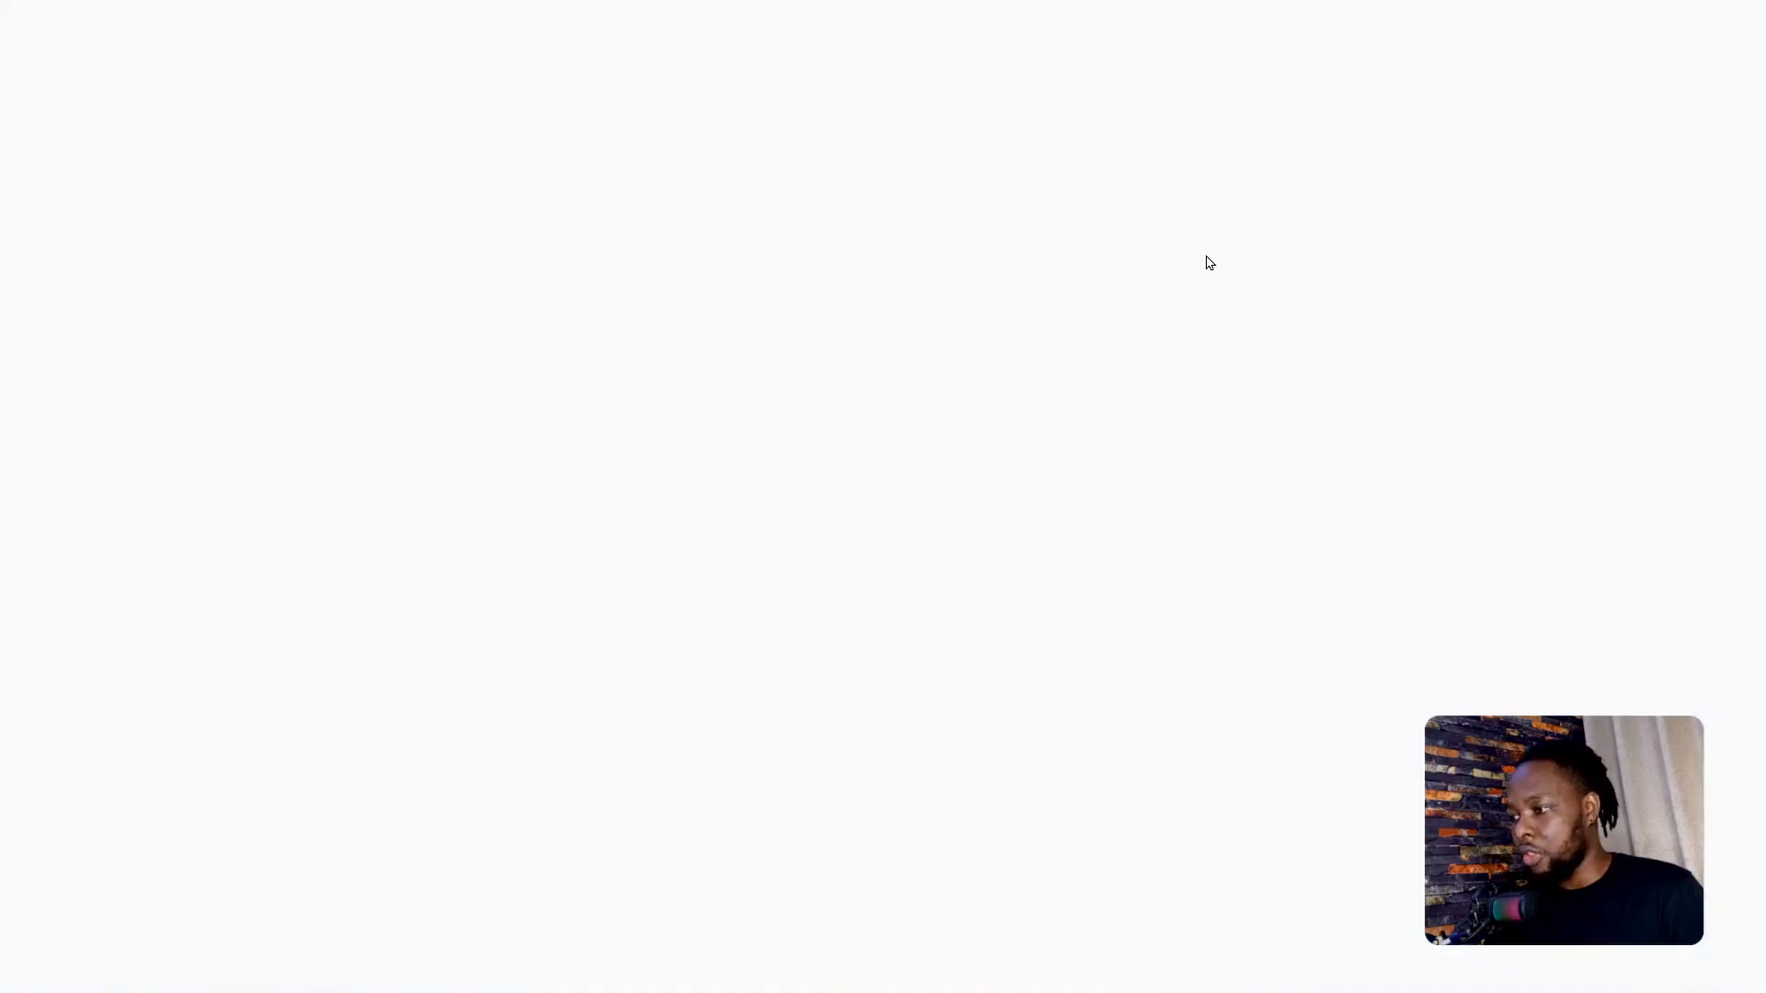
Step: Review the previewed checkout page, including the card payment fields, money-back guarantee, testimonial, footer and header
scroll(1159, 423, "down", 6)
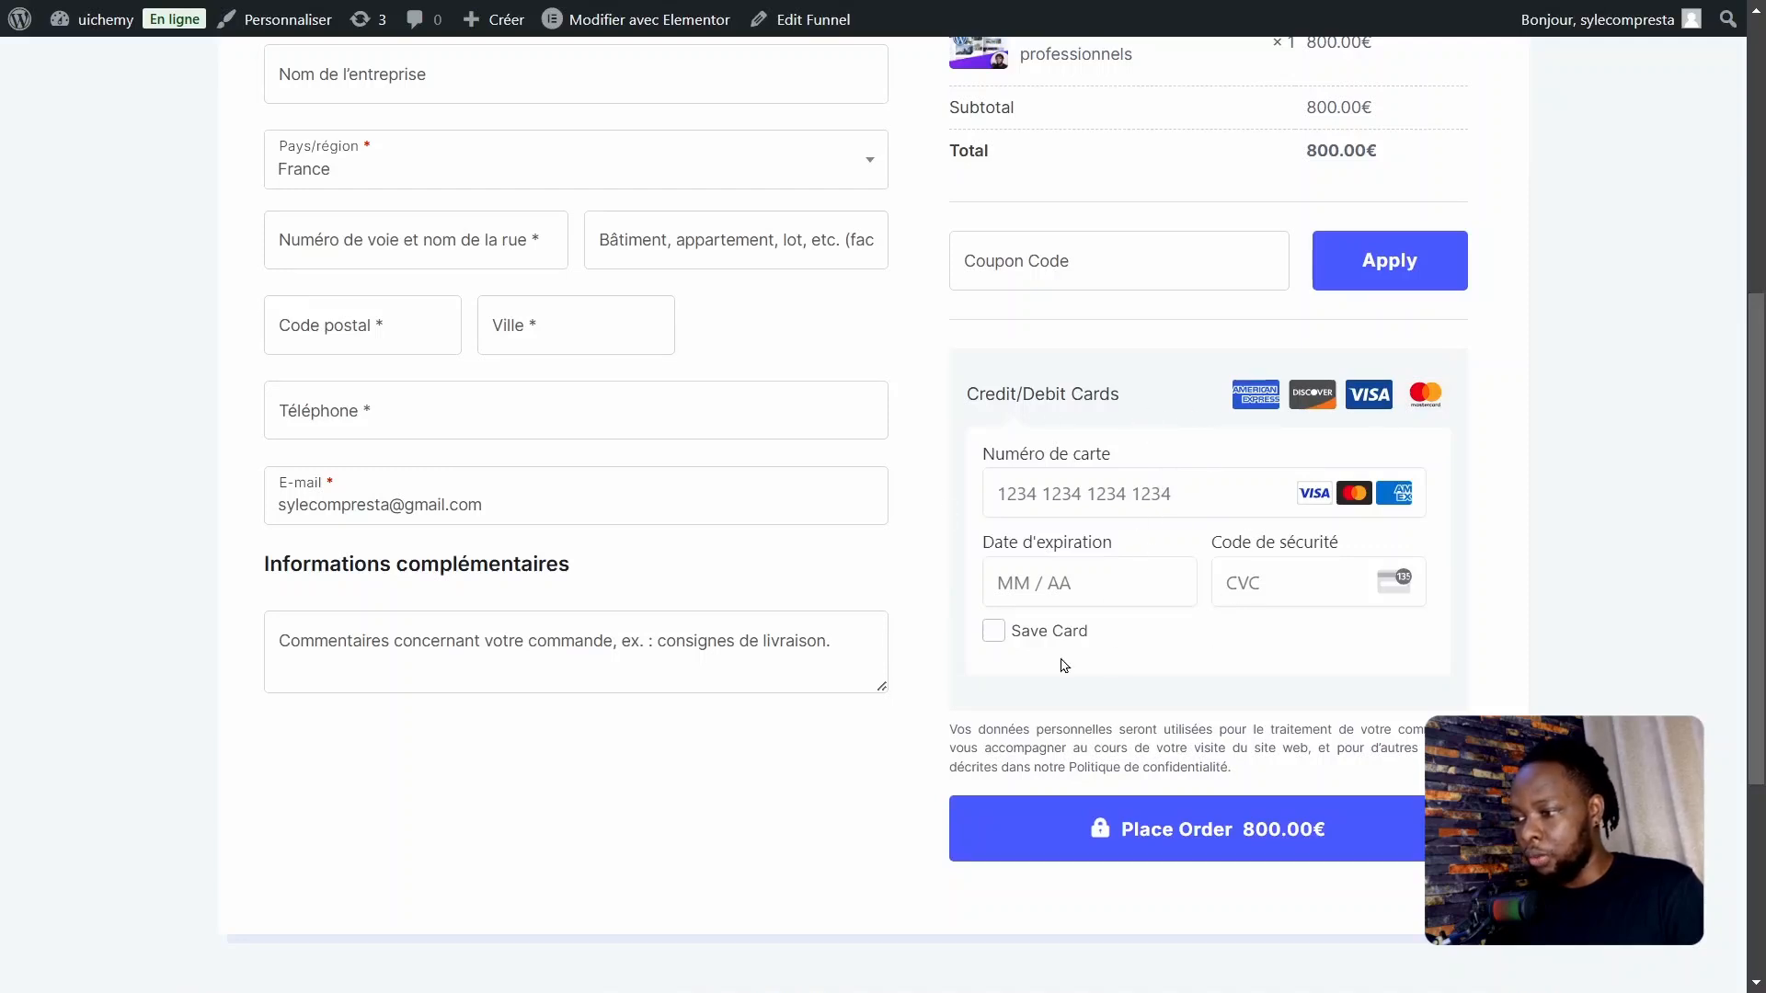
left_click(1055, 488)
left_click(1534, 448)
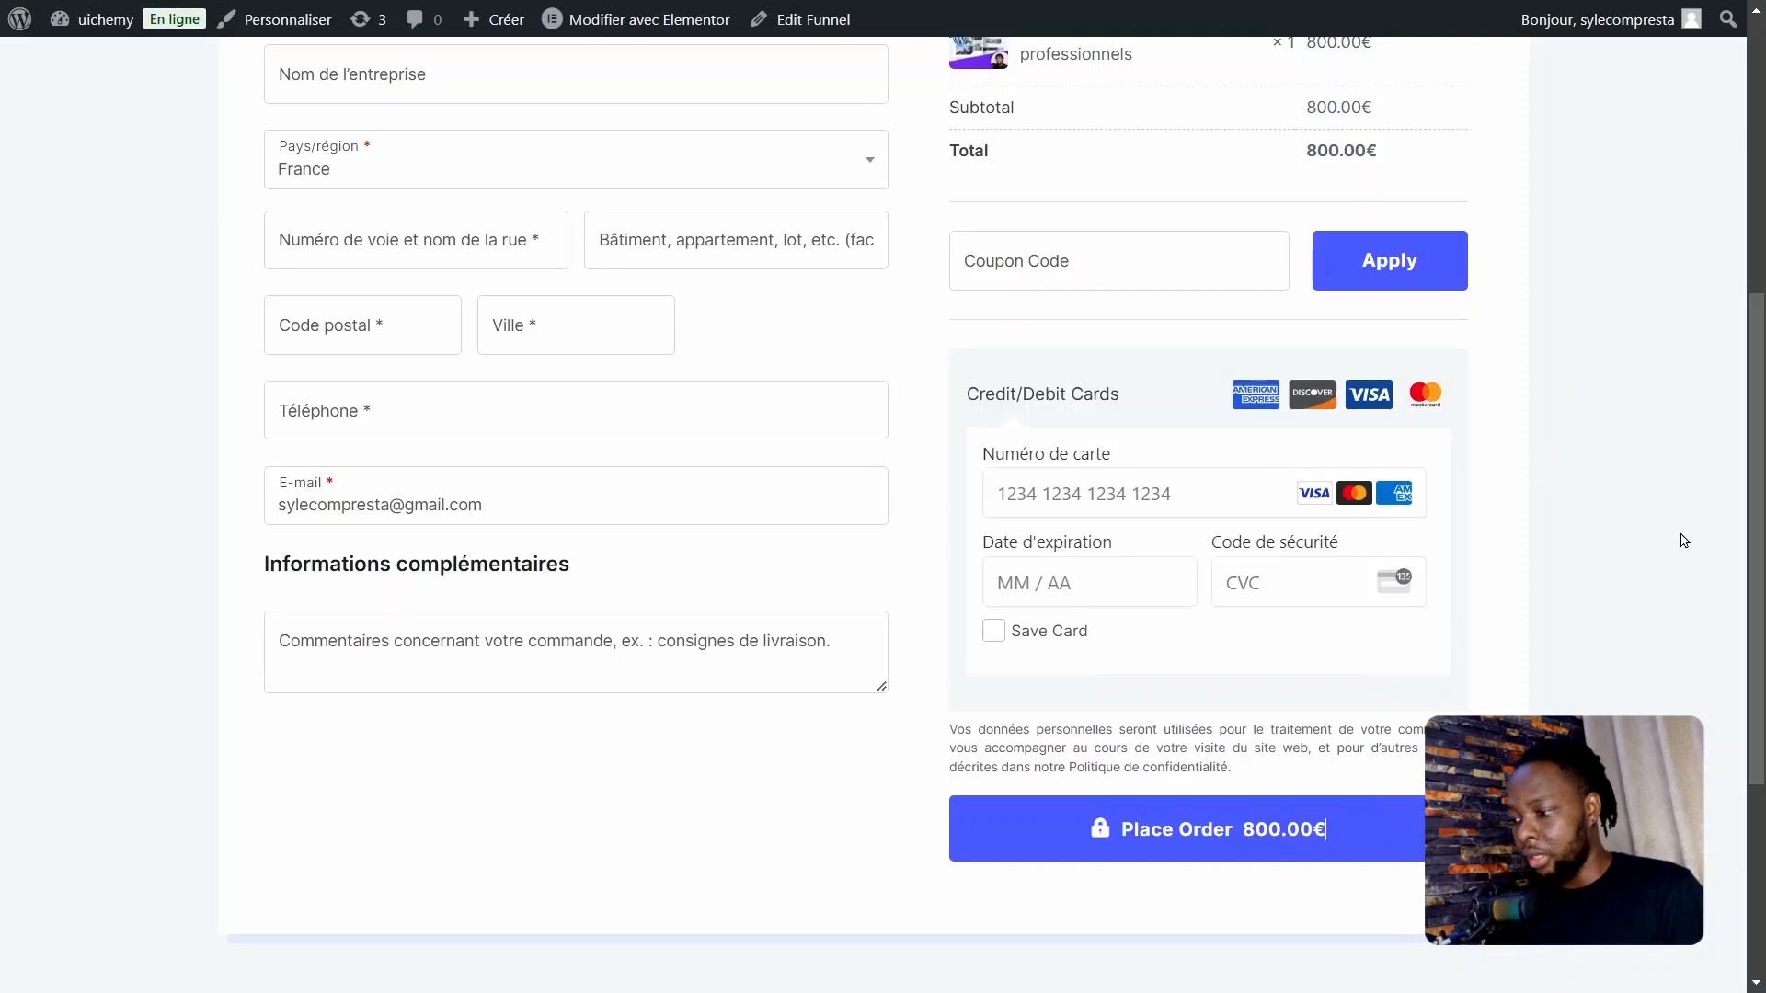
left_click_drag(1752, 641, 1735, 752)
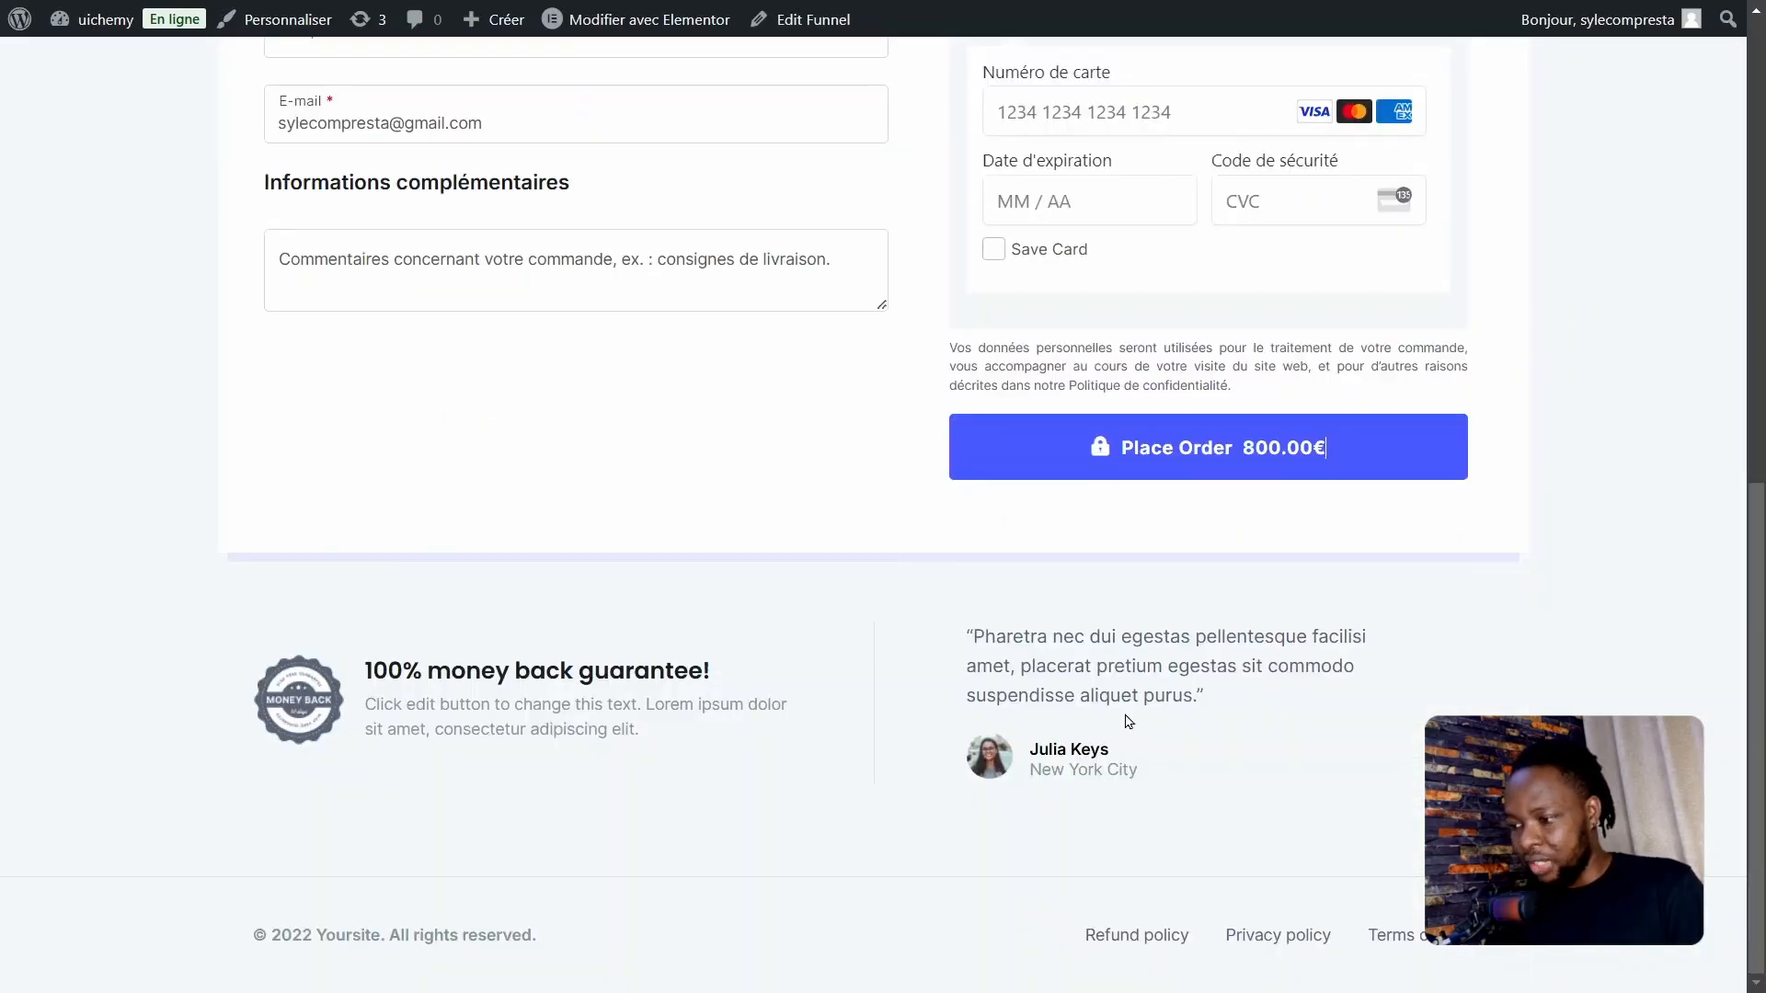
left_click_drag(299, 669, 516, 692)
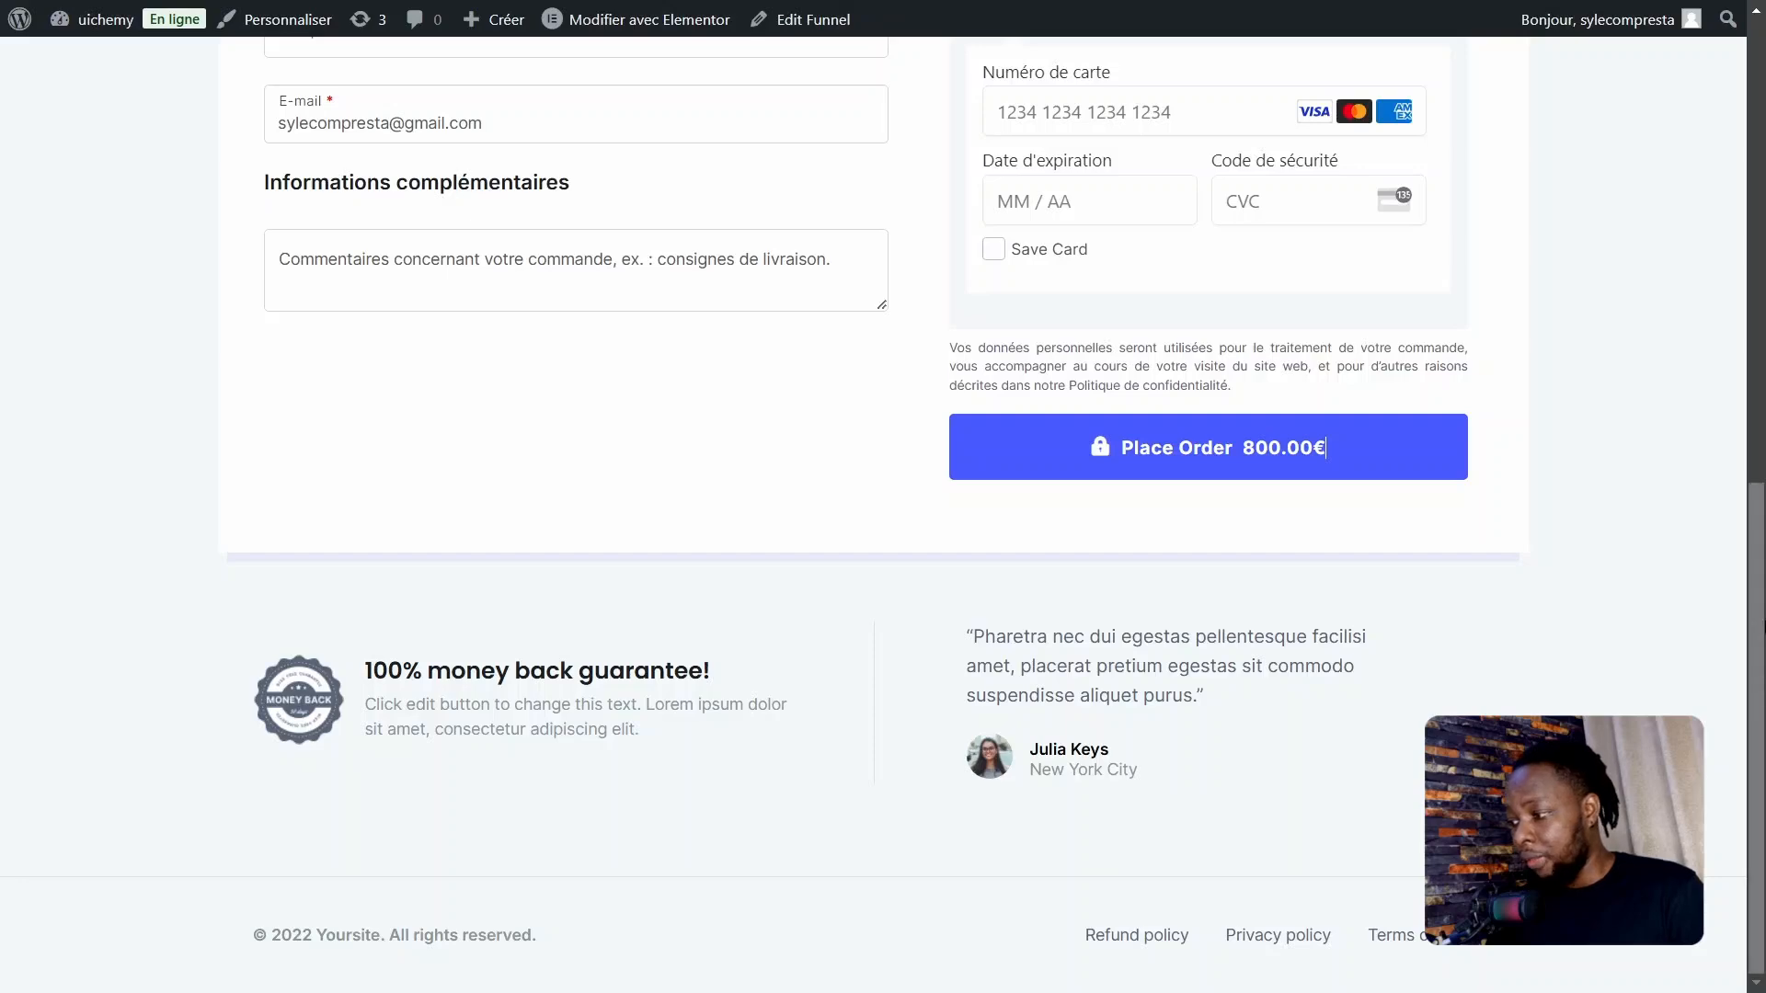
left_click_drag(1757, 644, 1757, 119)
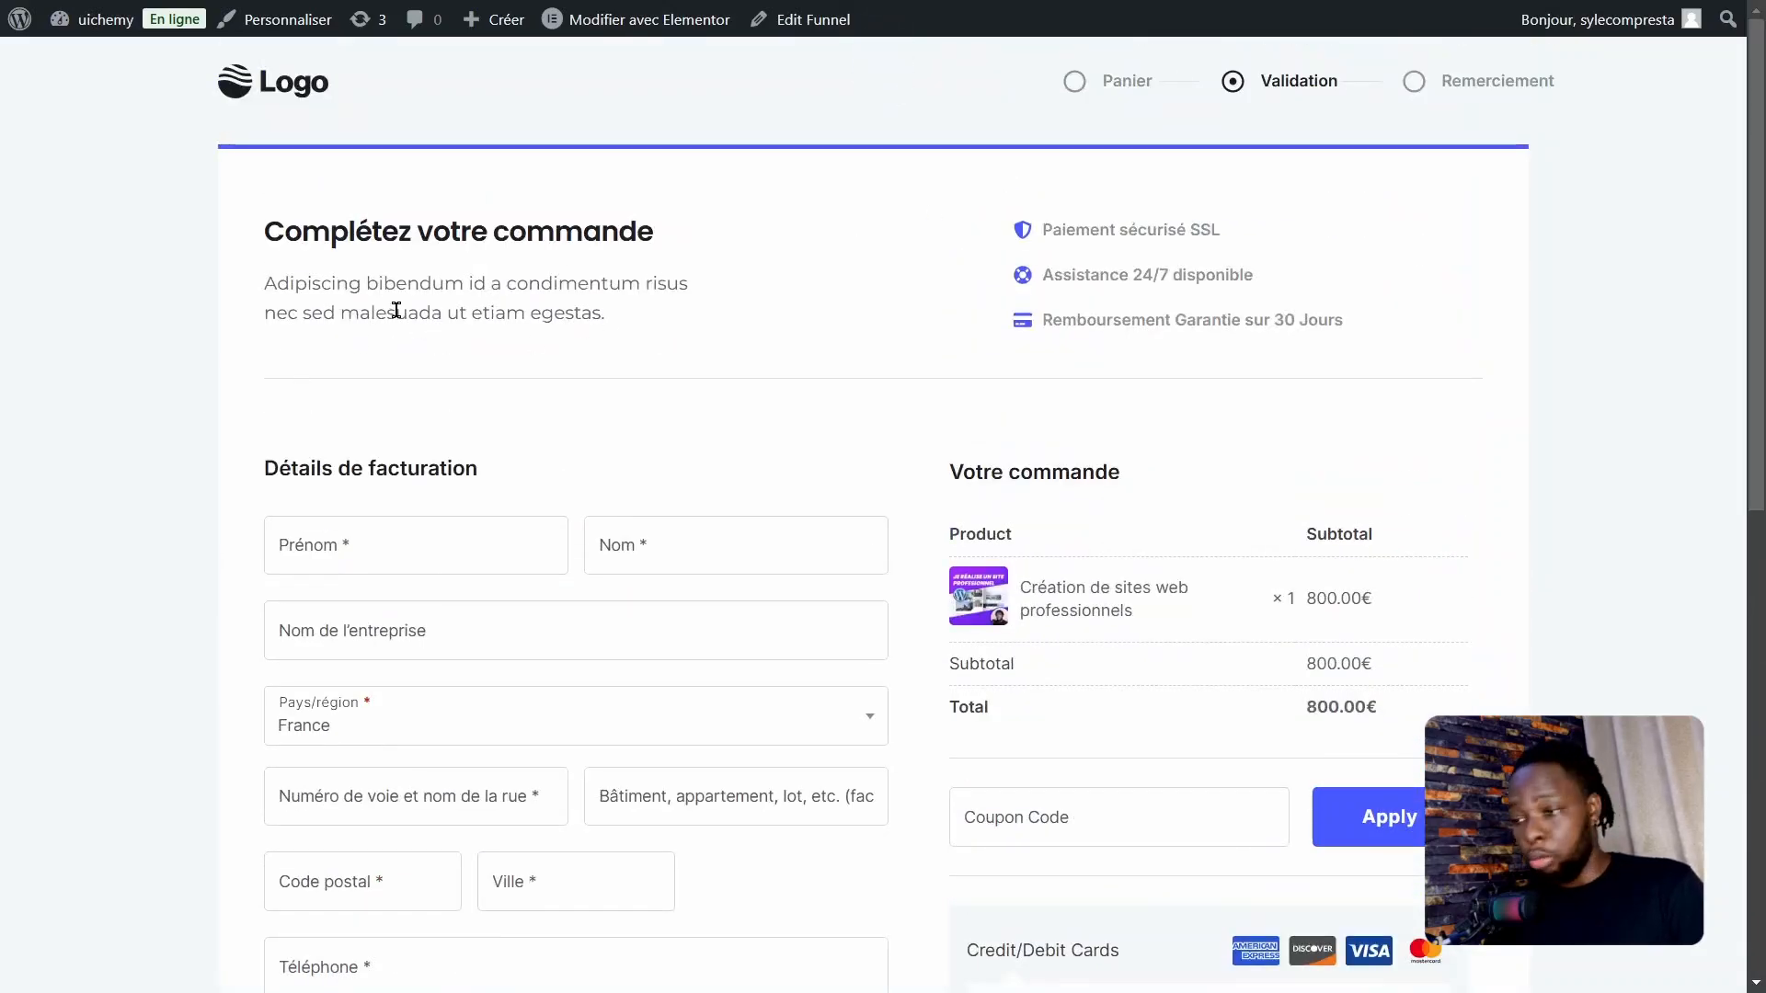
scroll(543, 314, "down", 3)
scroll(683, 320, "up", 3)
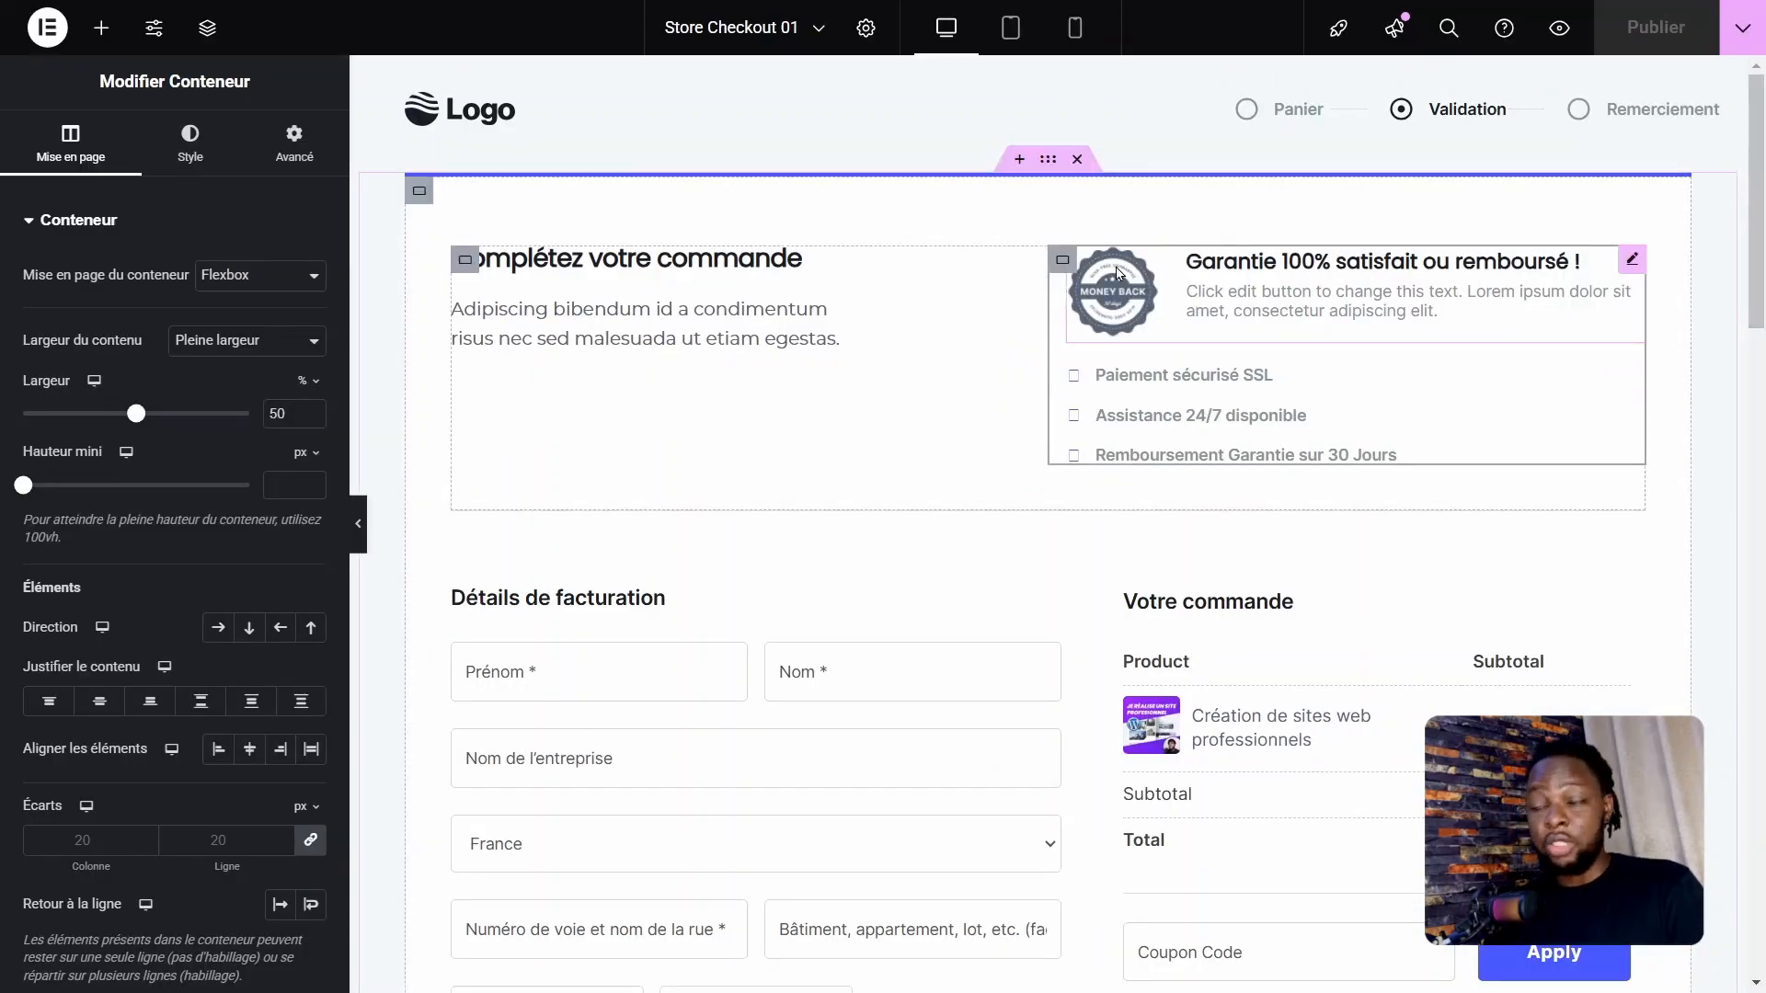
Step: Preview the page with the guarantee block above the security list, and check its billing, order and payment sections
left_click(1559, 28)
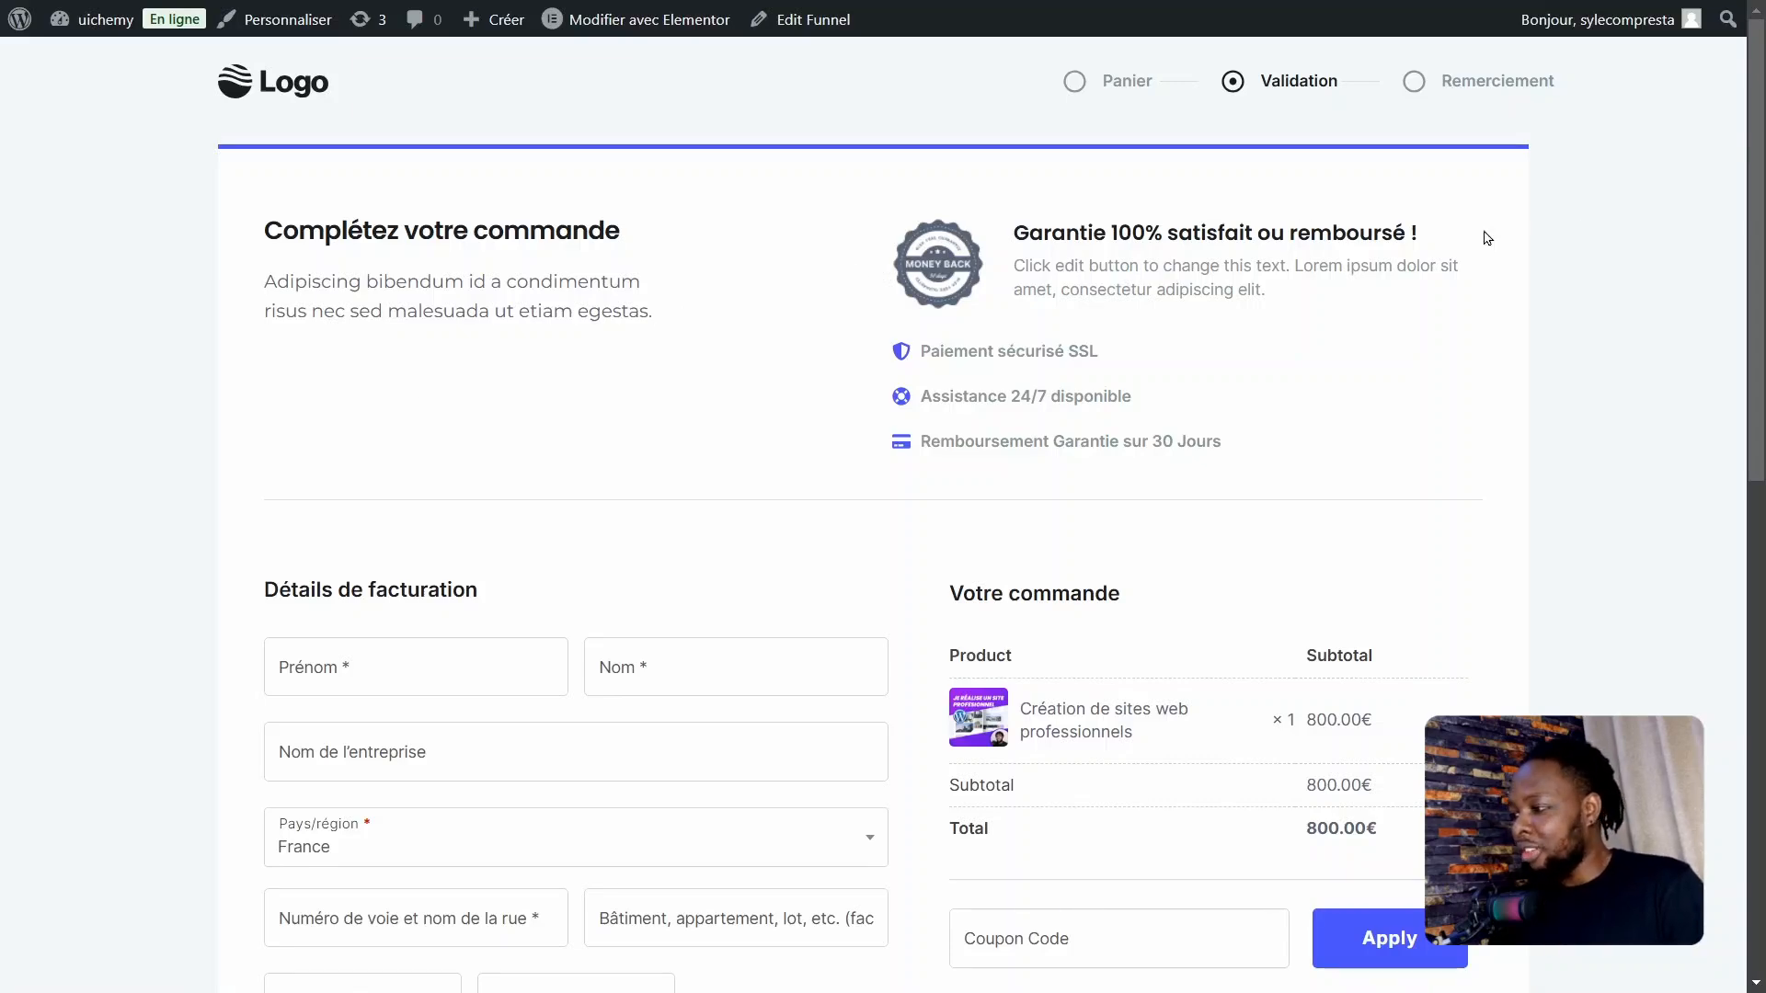
scroll(1759, 276, "down", 2)
scroll(1759, 276, "down", 5)
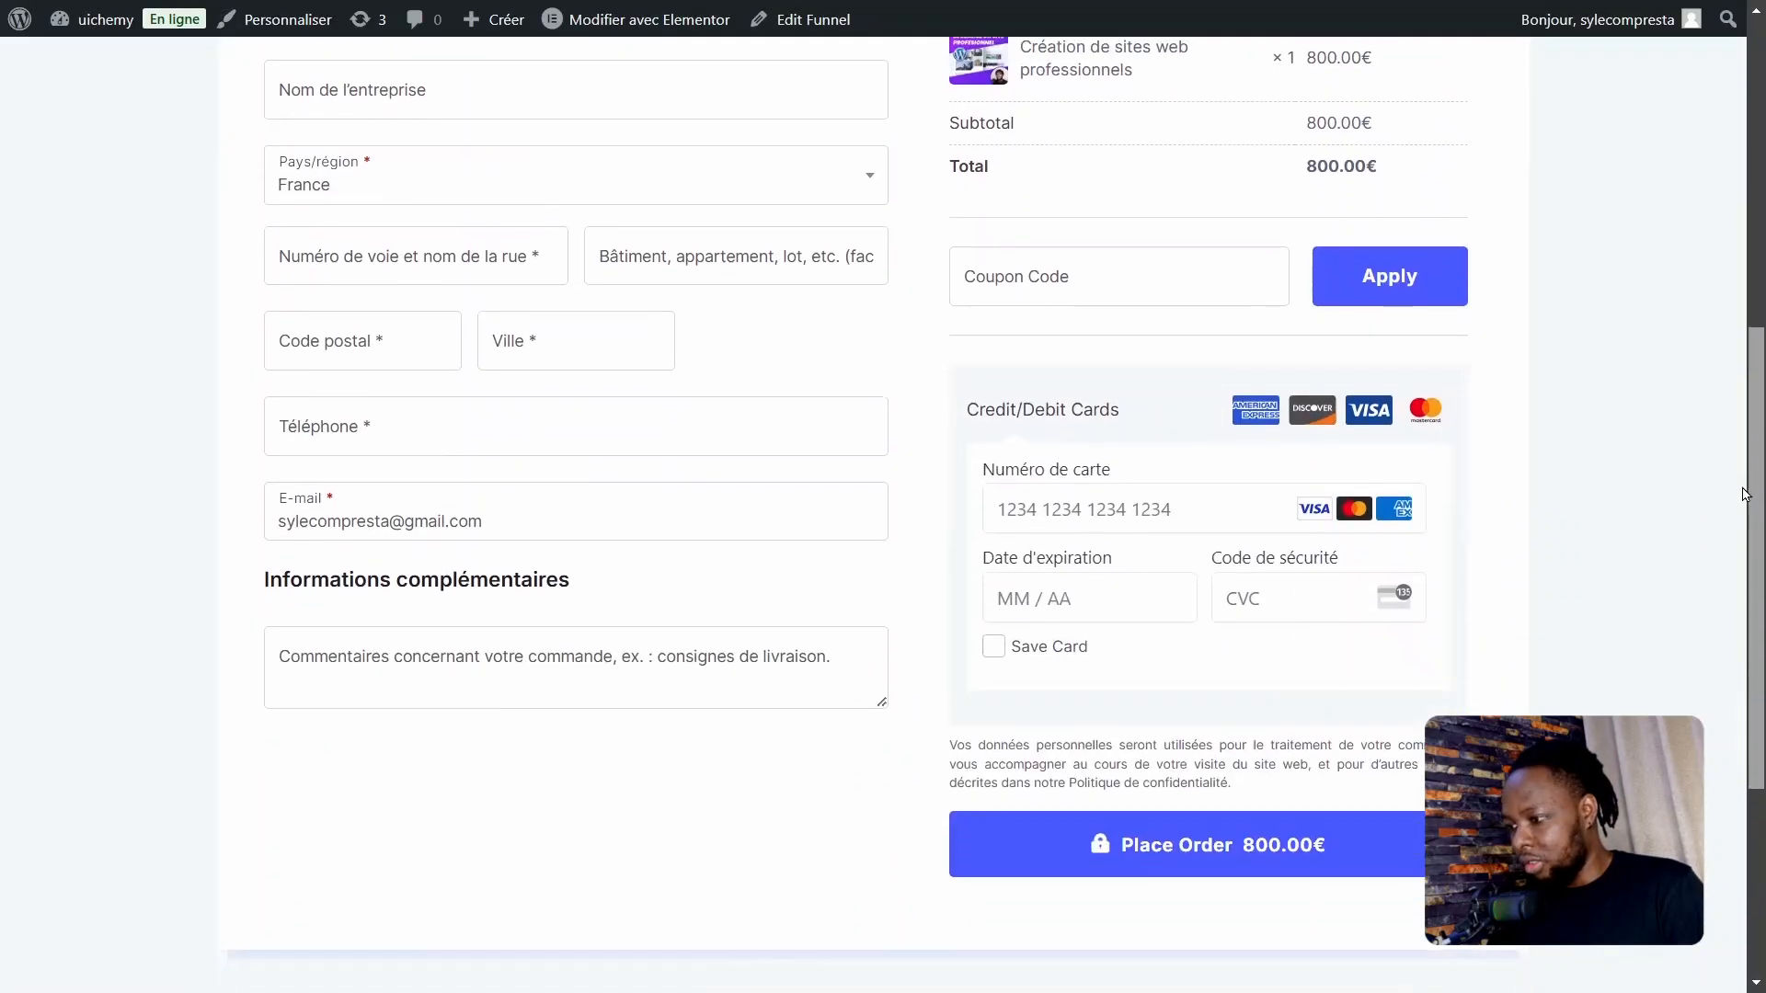
scroll(1758, 363, "up", 2)
scroll(1763, 365, "up", 2)
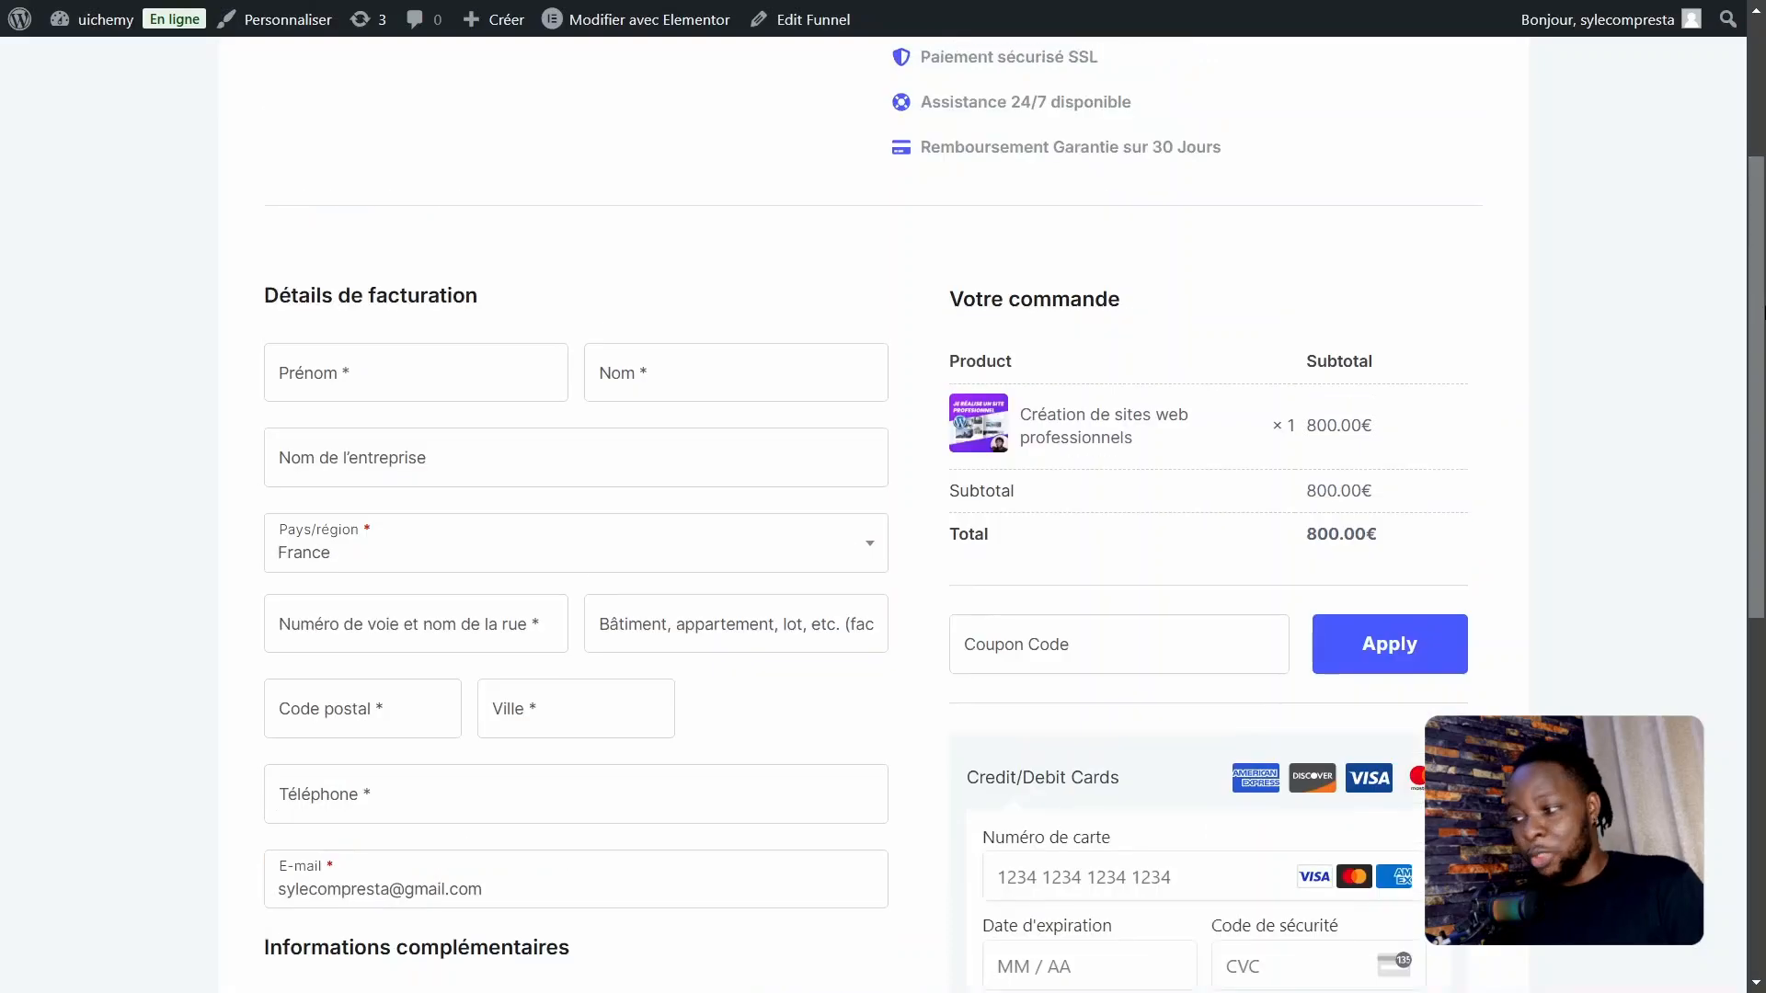
scroll(1762, 531, "down", 5)
scroll(1763, 515, "up", 1)
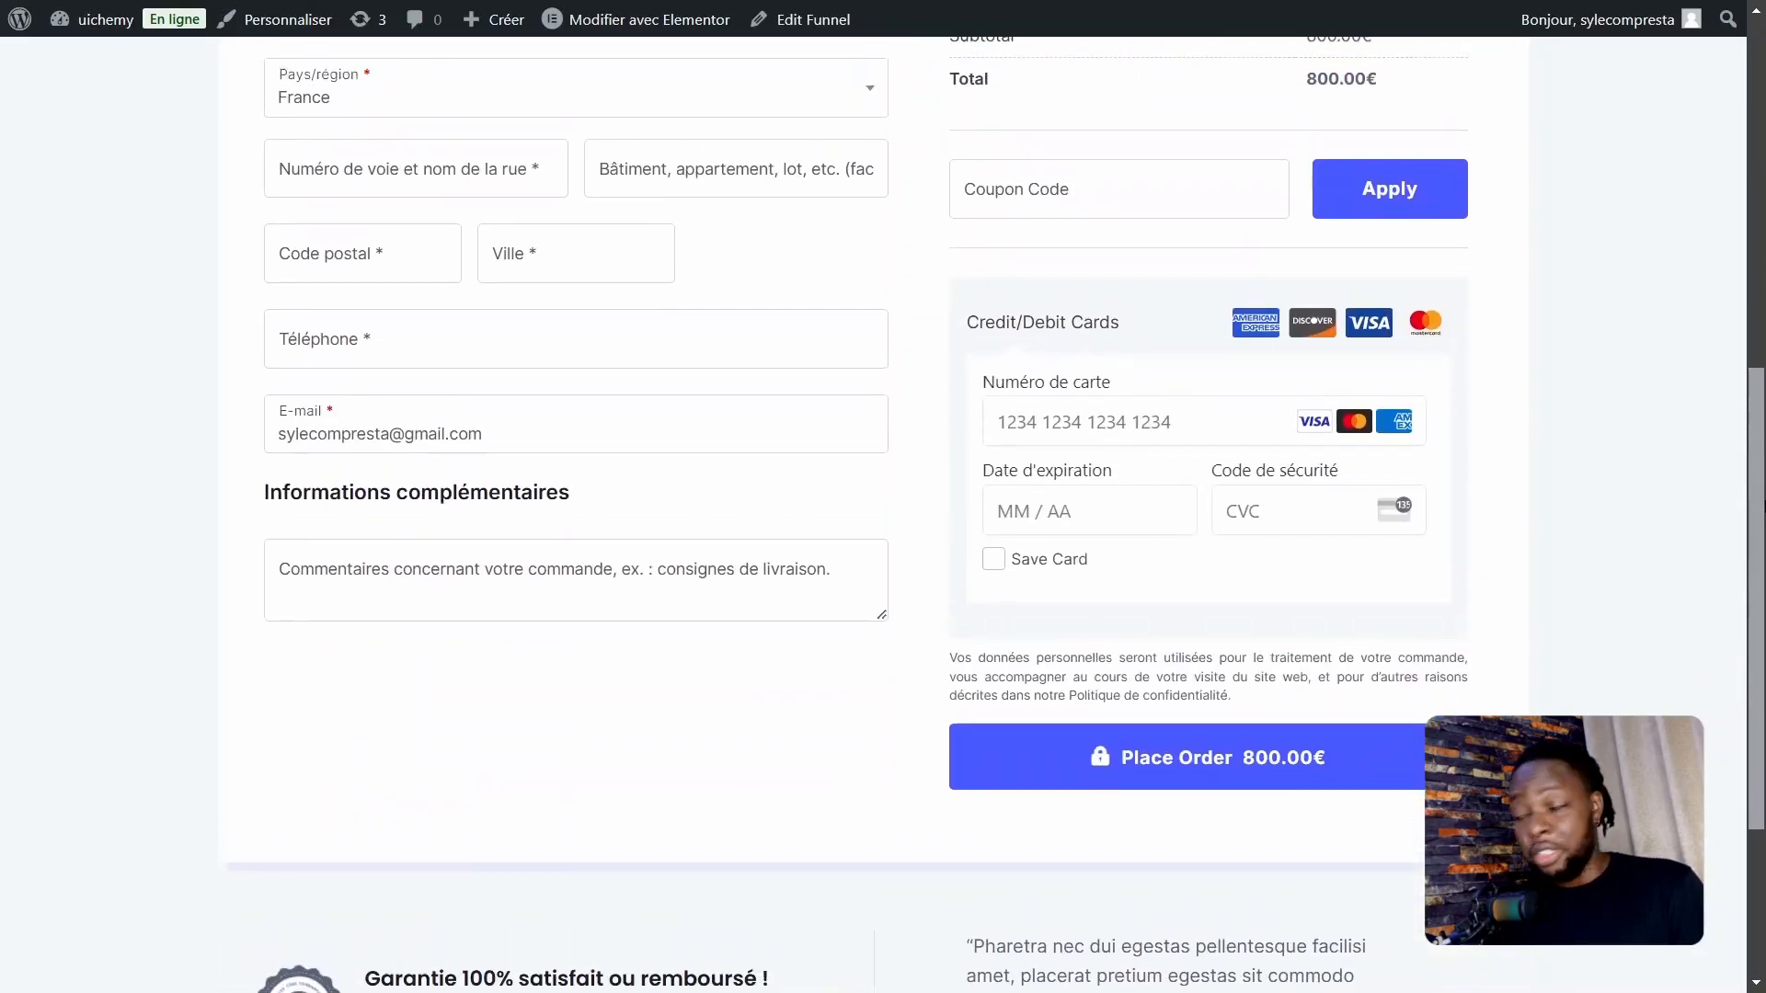
scroll(1063, 428, "up", 8)
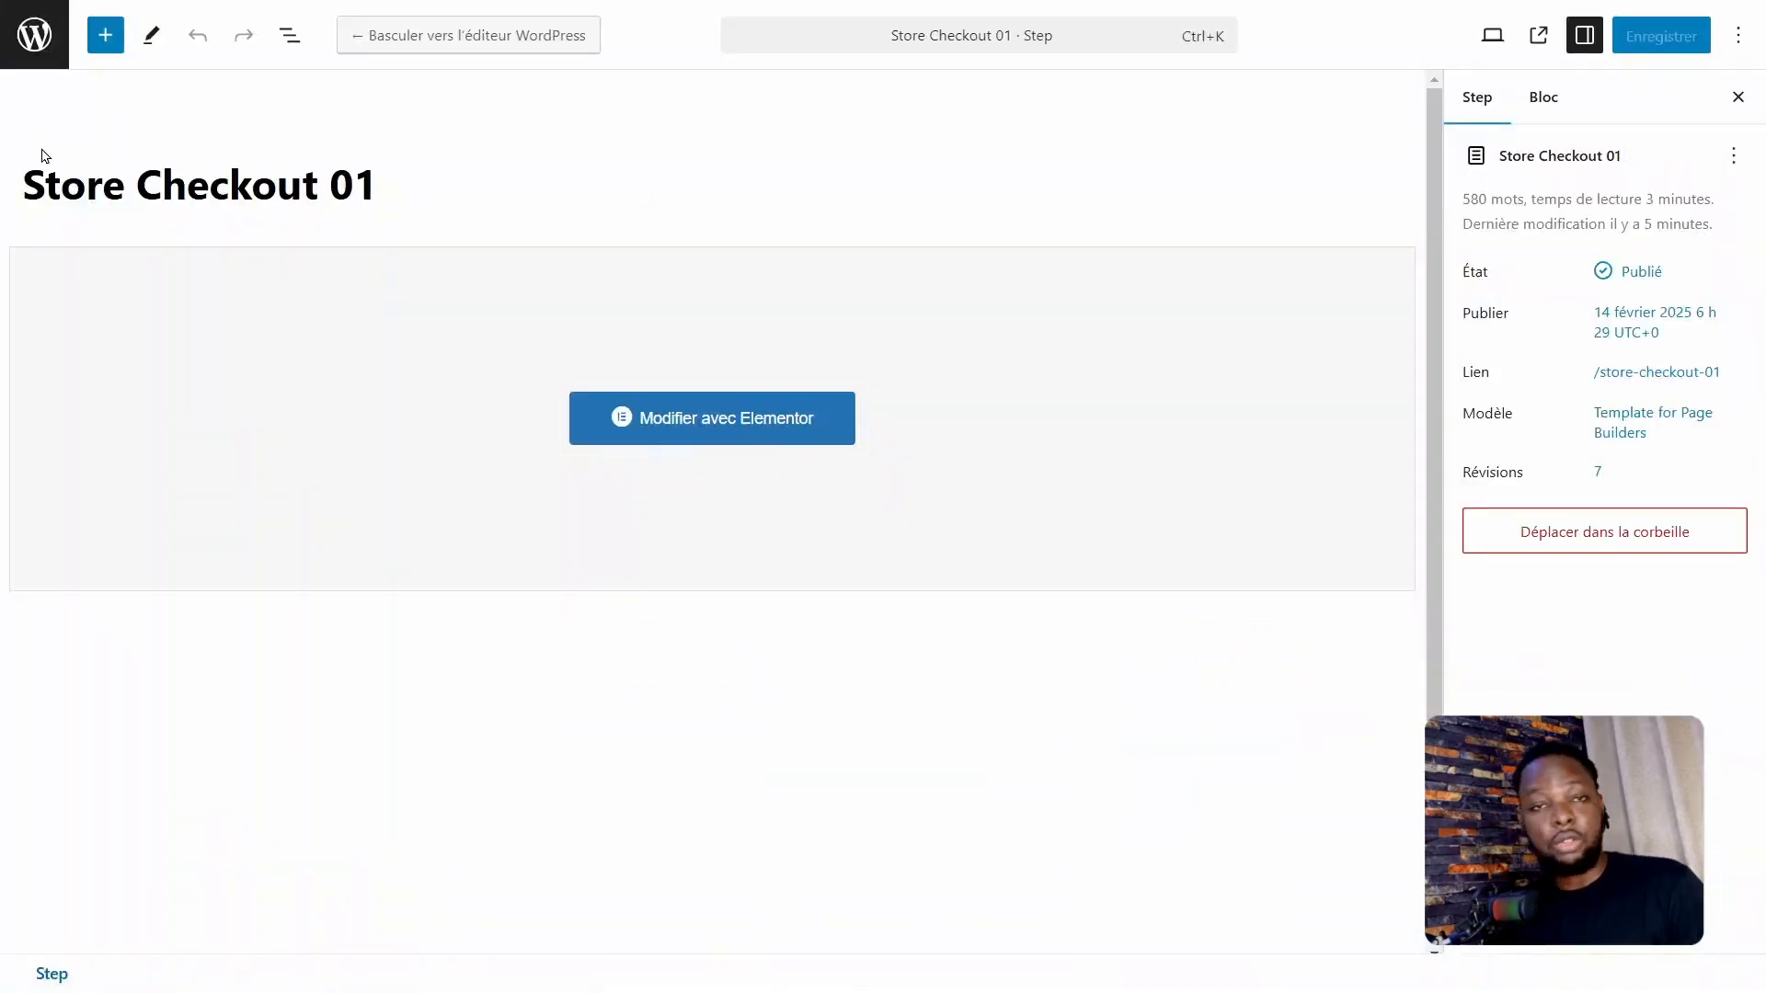
Step: Leave the Store Checkout 01 step editor and open the Store Checkout page of CartFlows
left_click(26, 57)
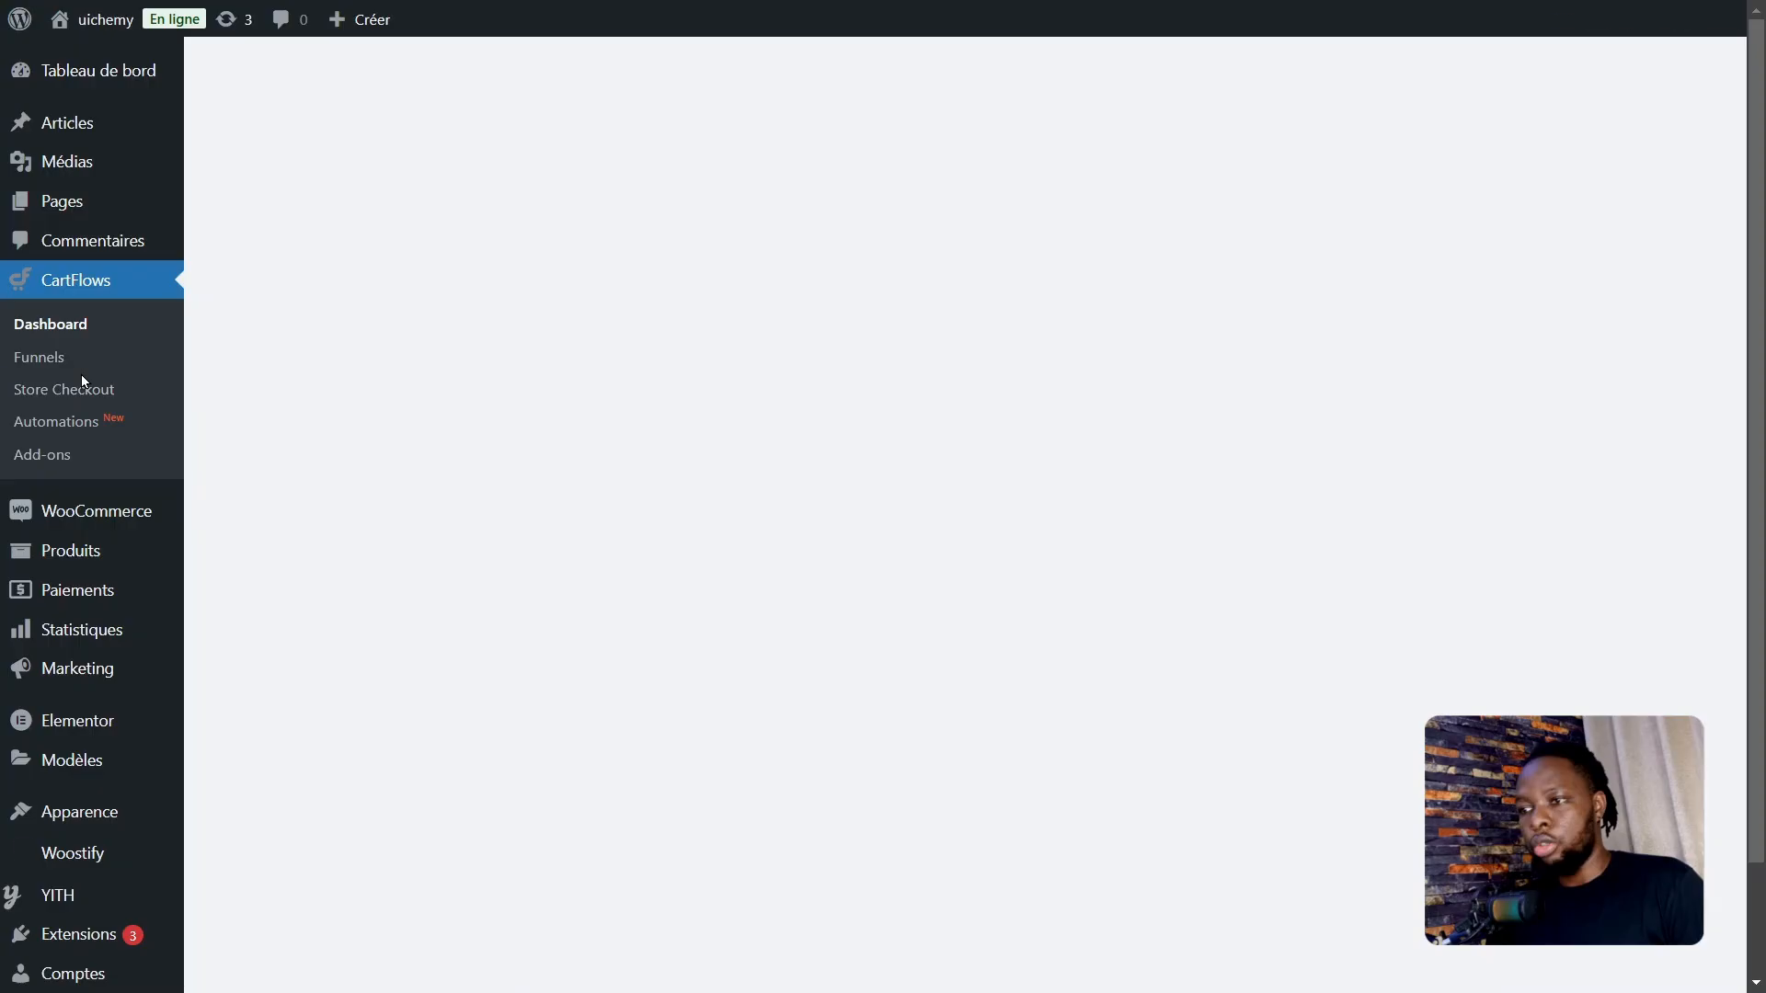
left_click(81, 388)
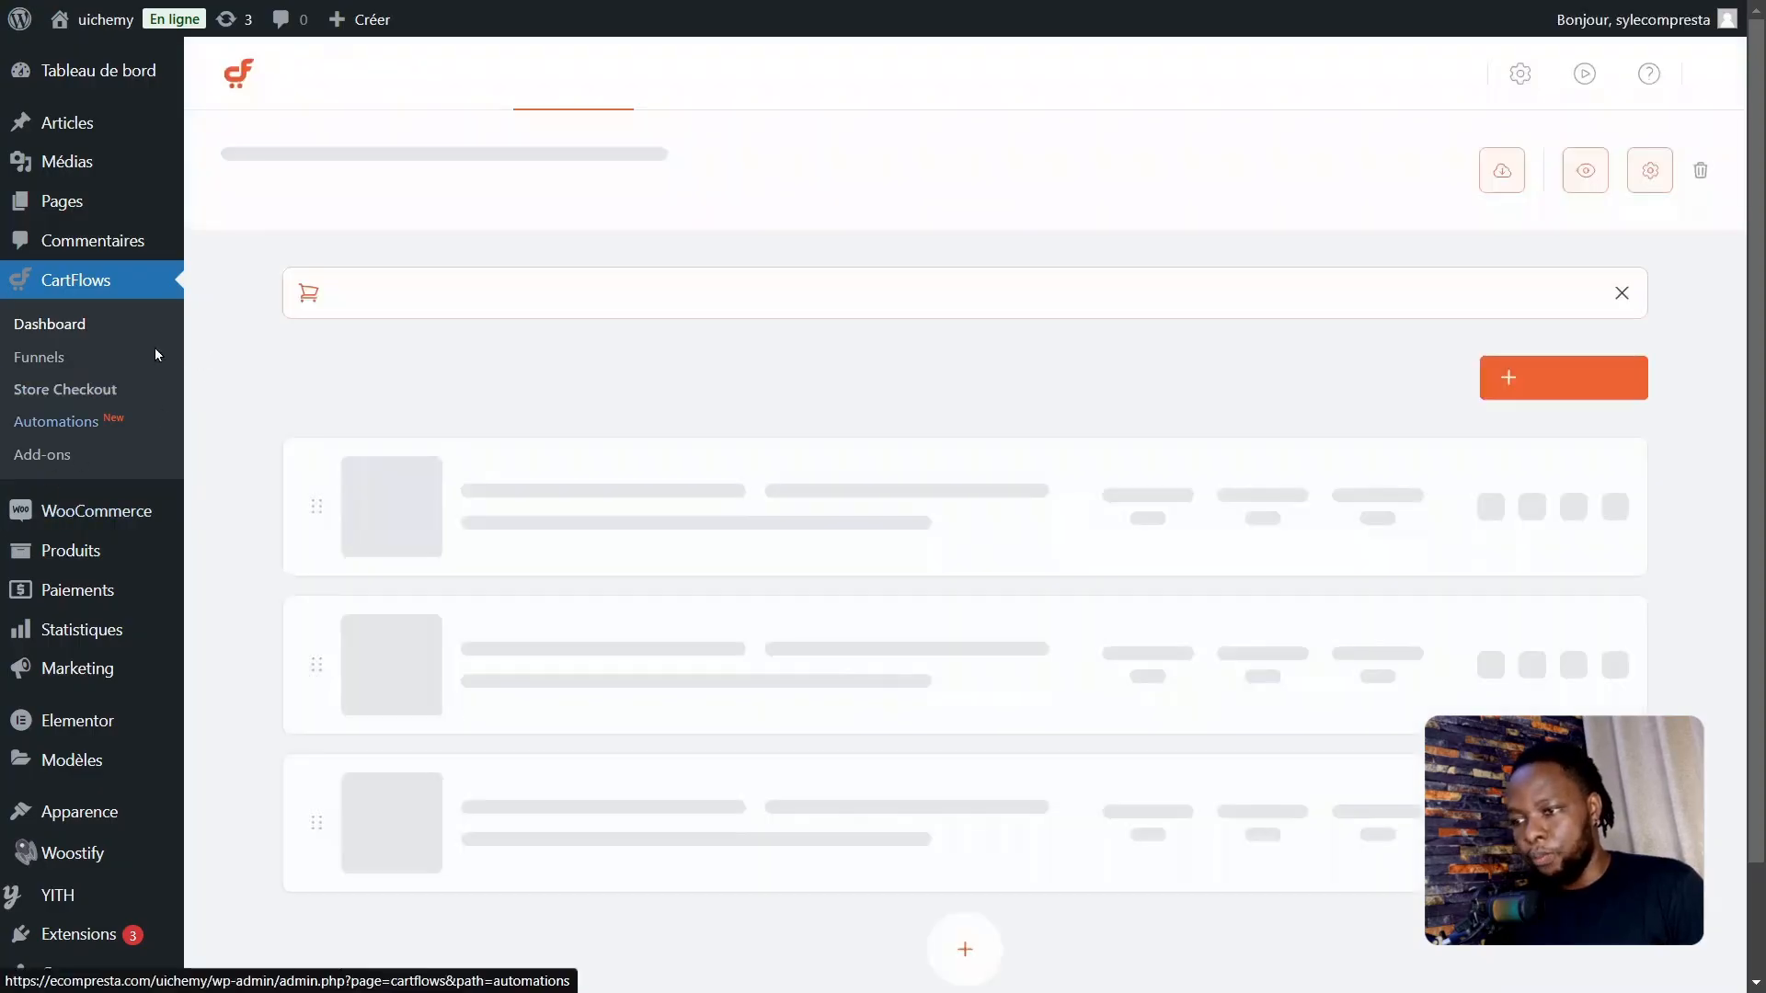
Step: Open the settings of the Store Checkout 01 step and go to its Checkout Form options, saving the pending changes
left_click(1608, 499)
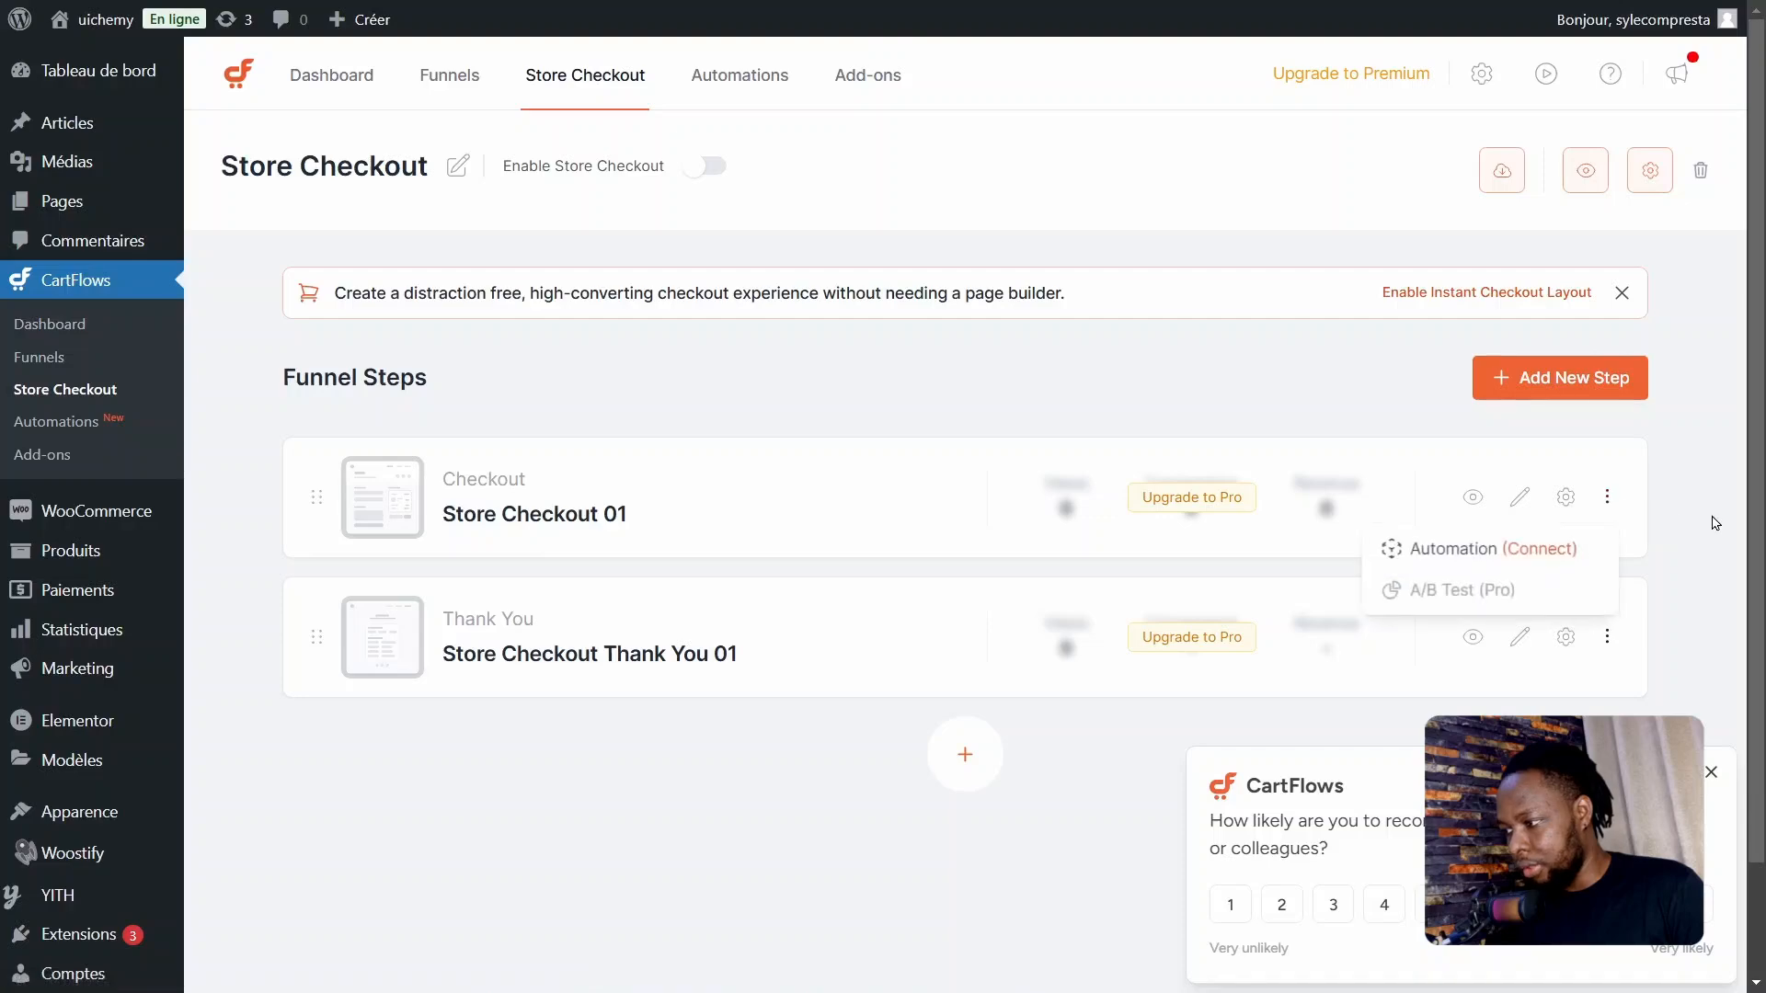
left_click(1702, 488)
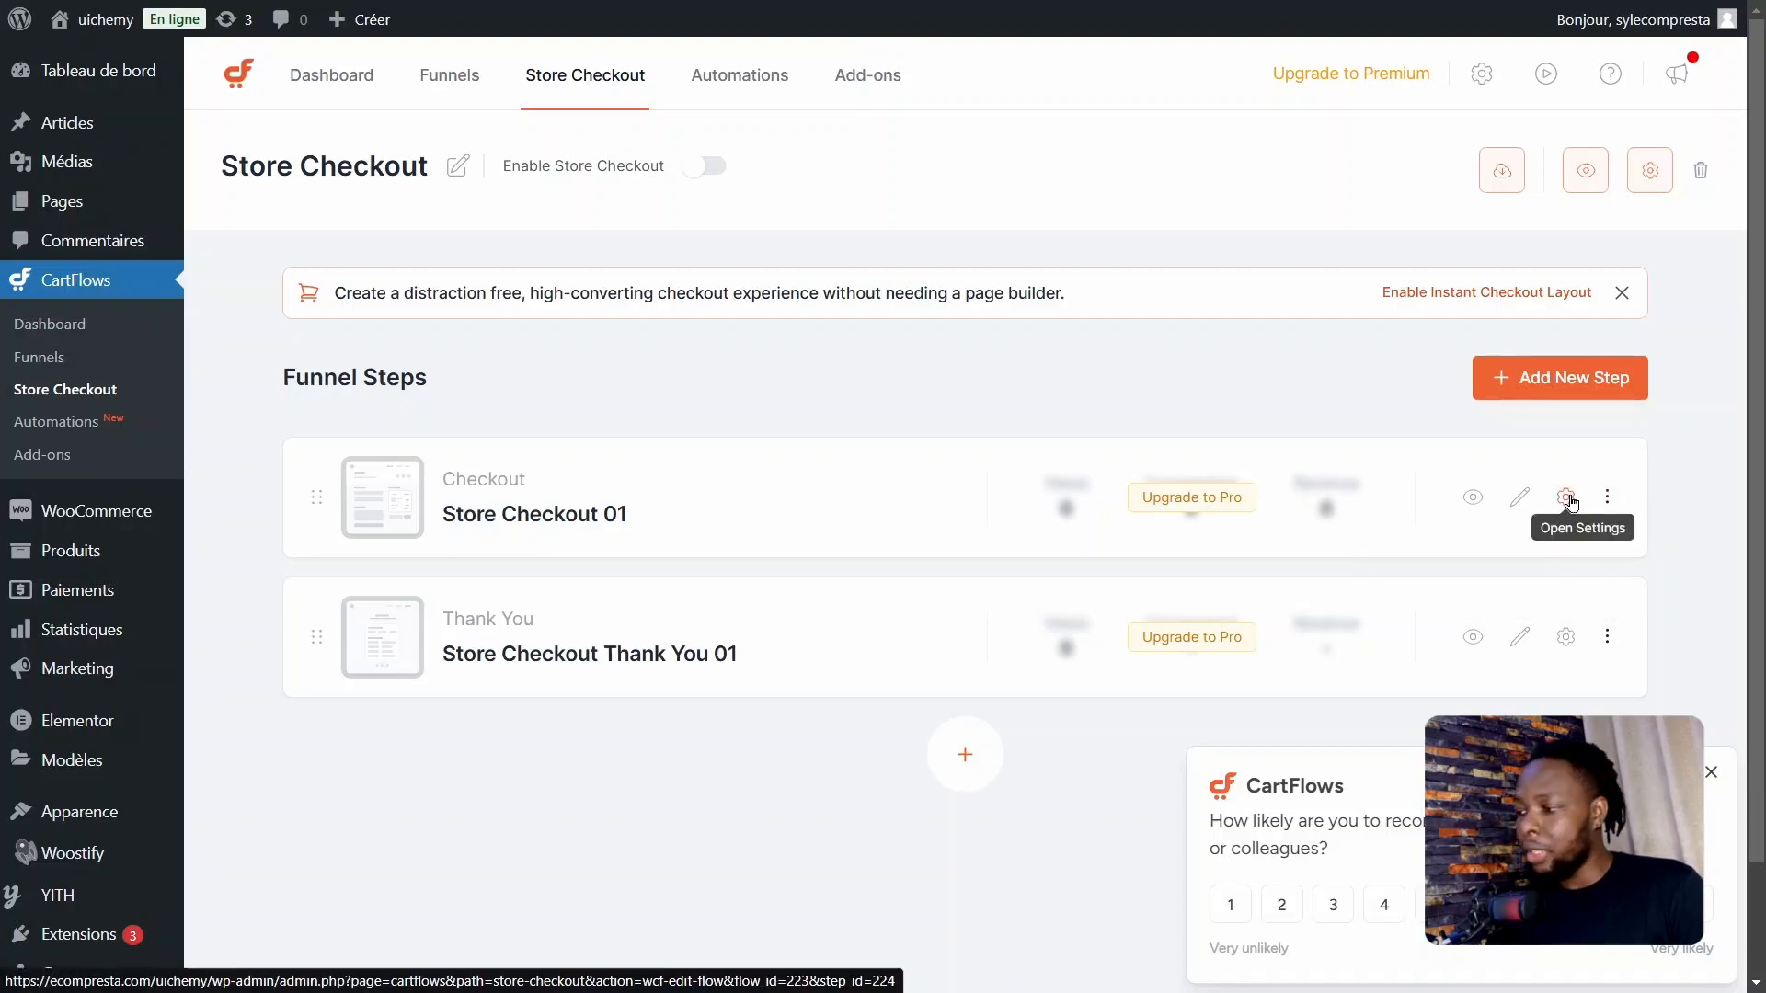
left_click(1569, 499)
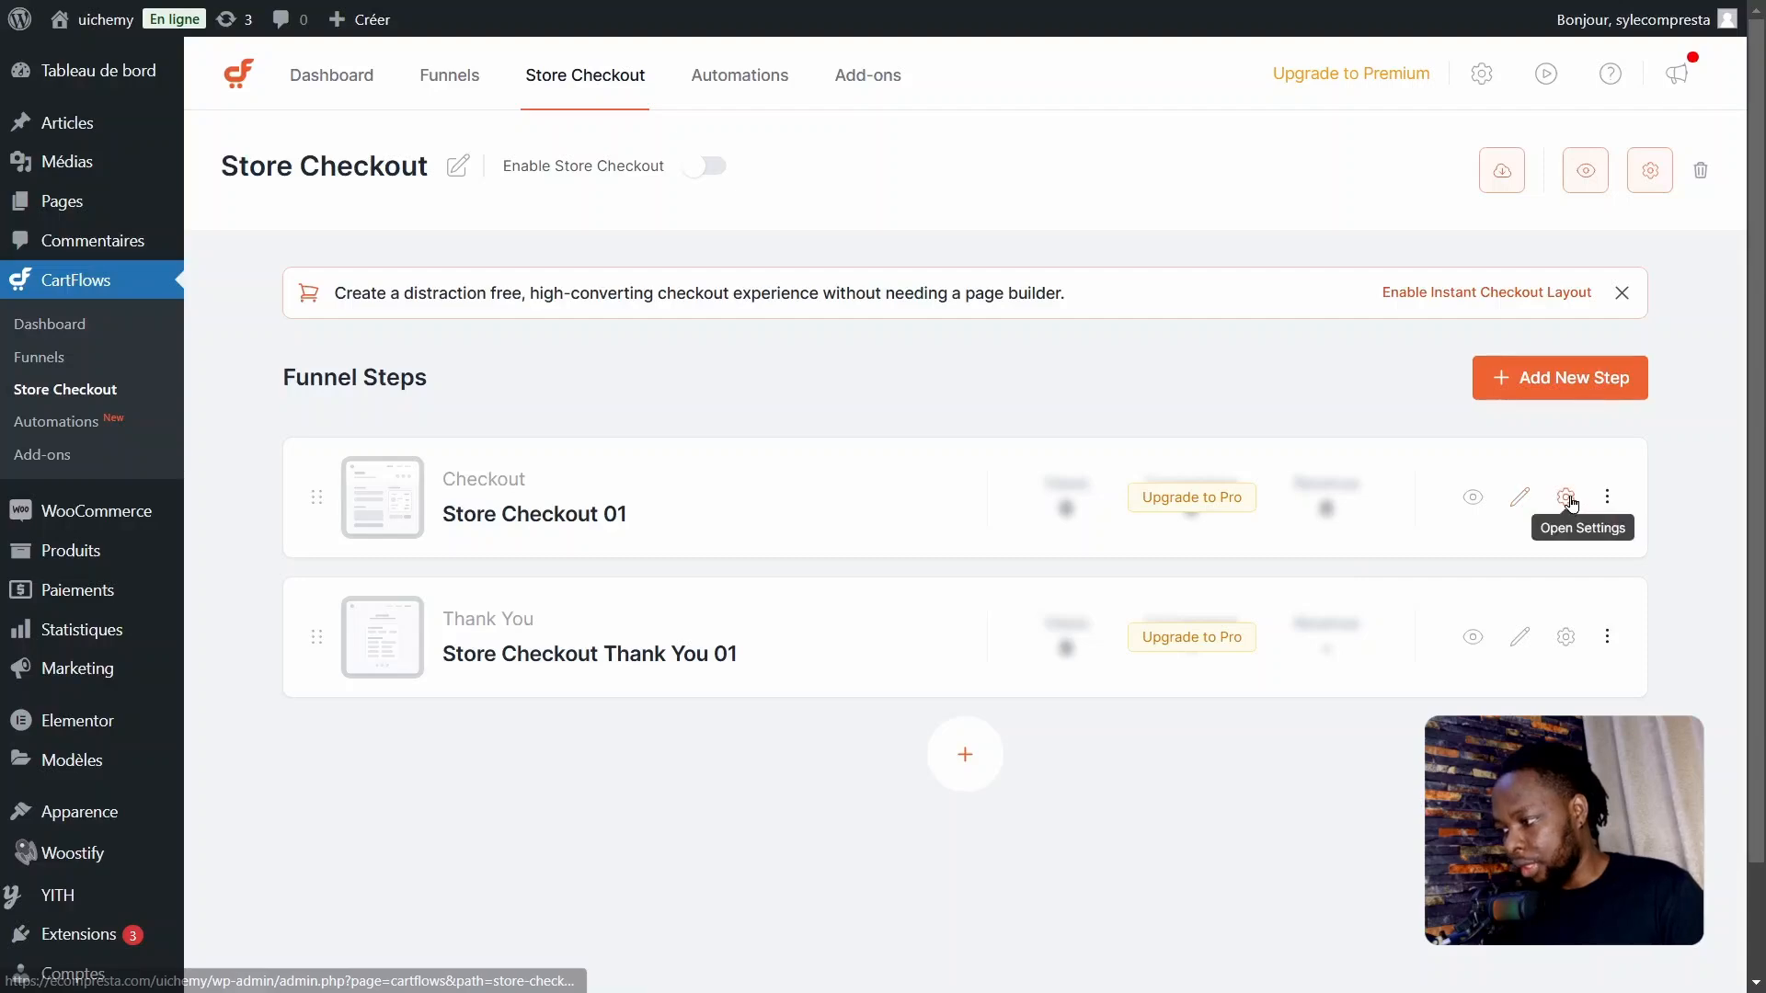
left_click(1564, 497)
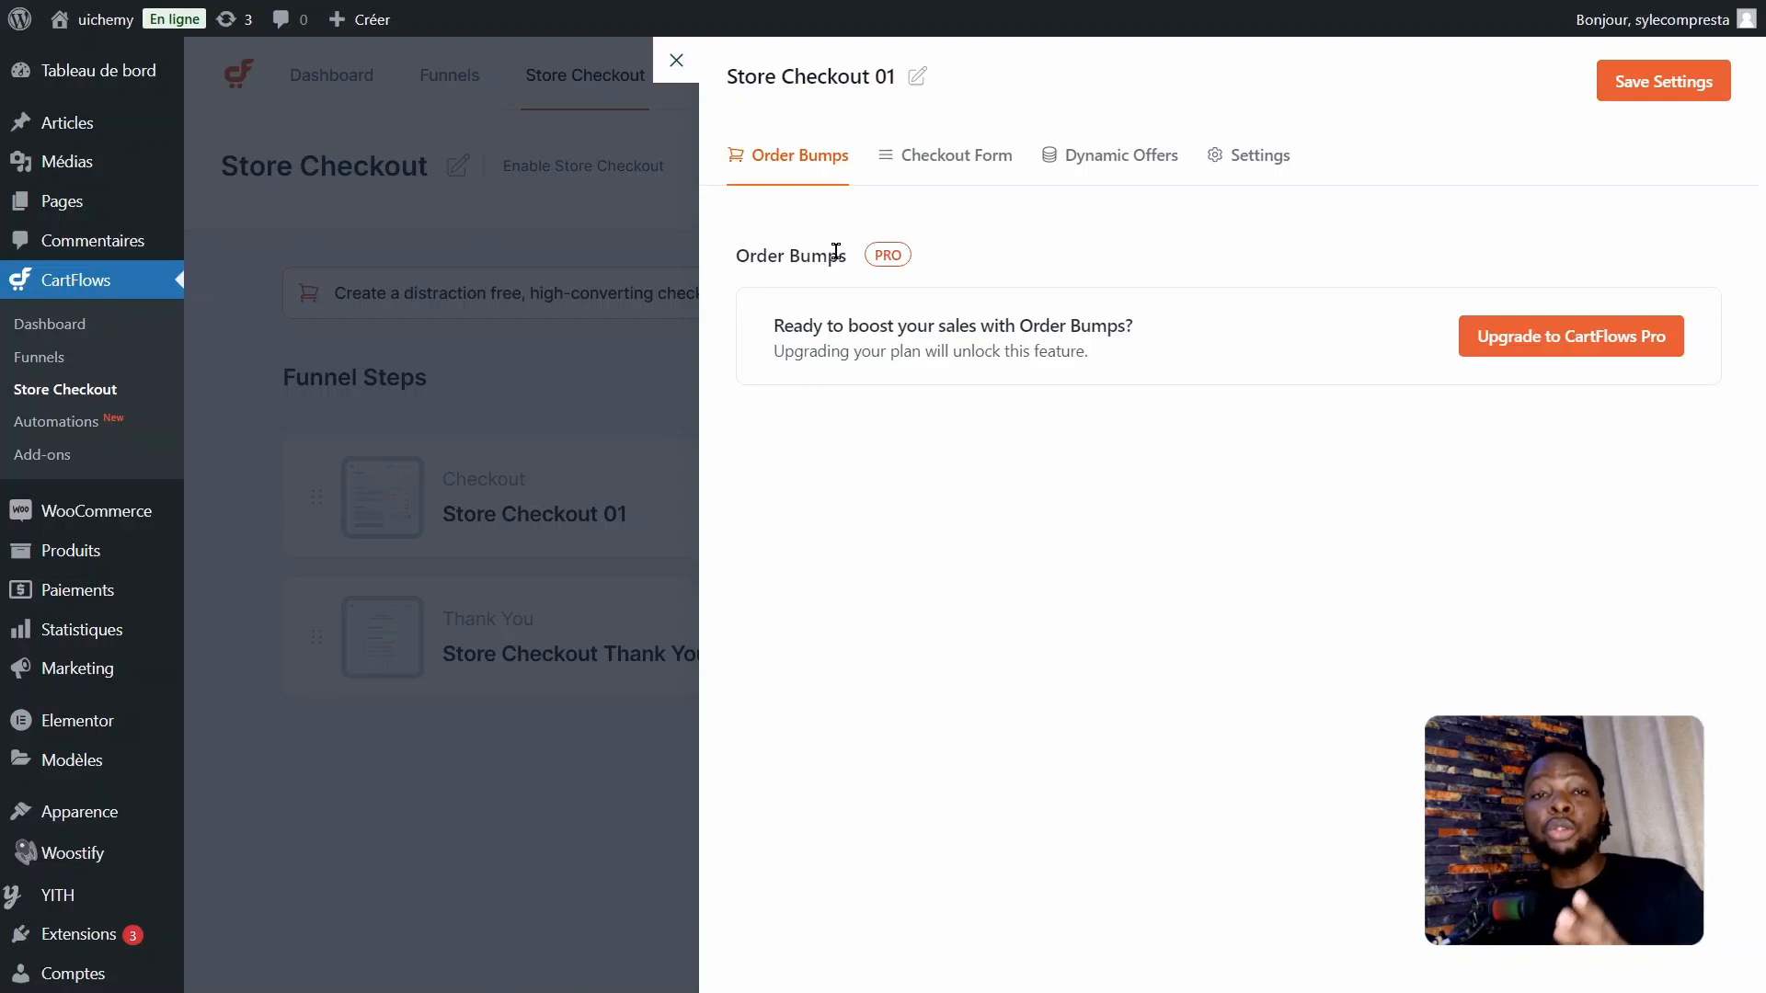
left_click(946, 158)
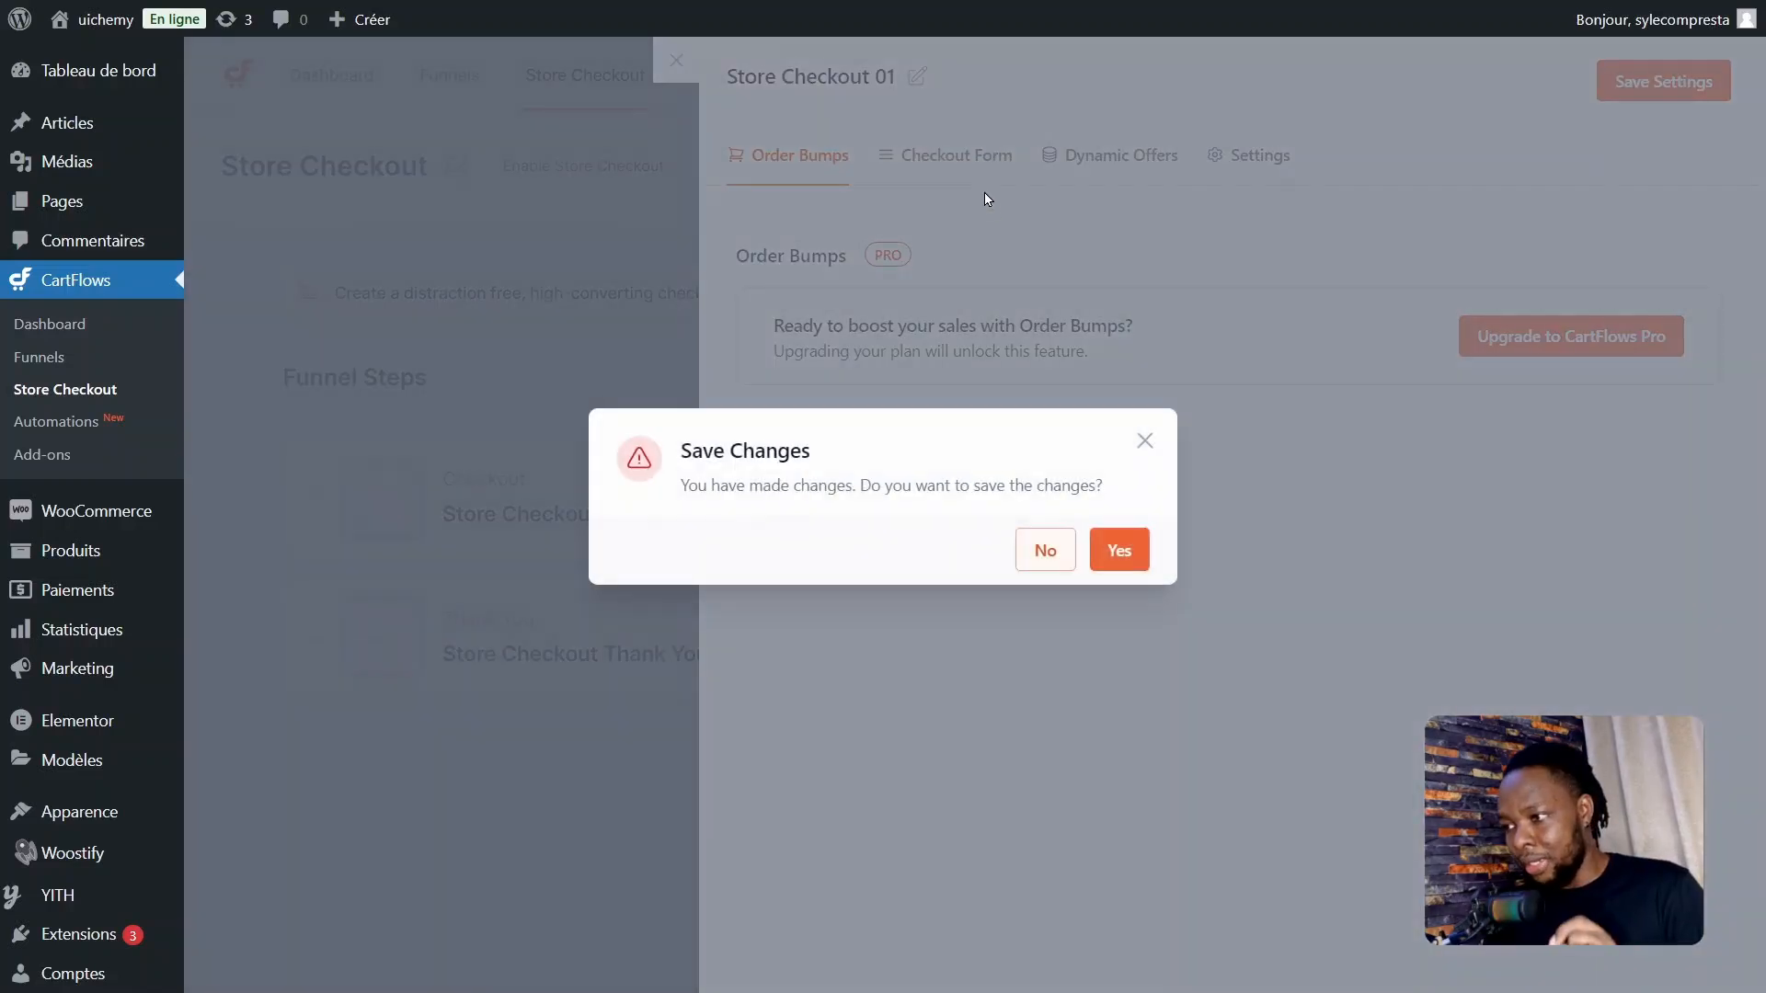
left_click(1122, 555)
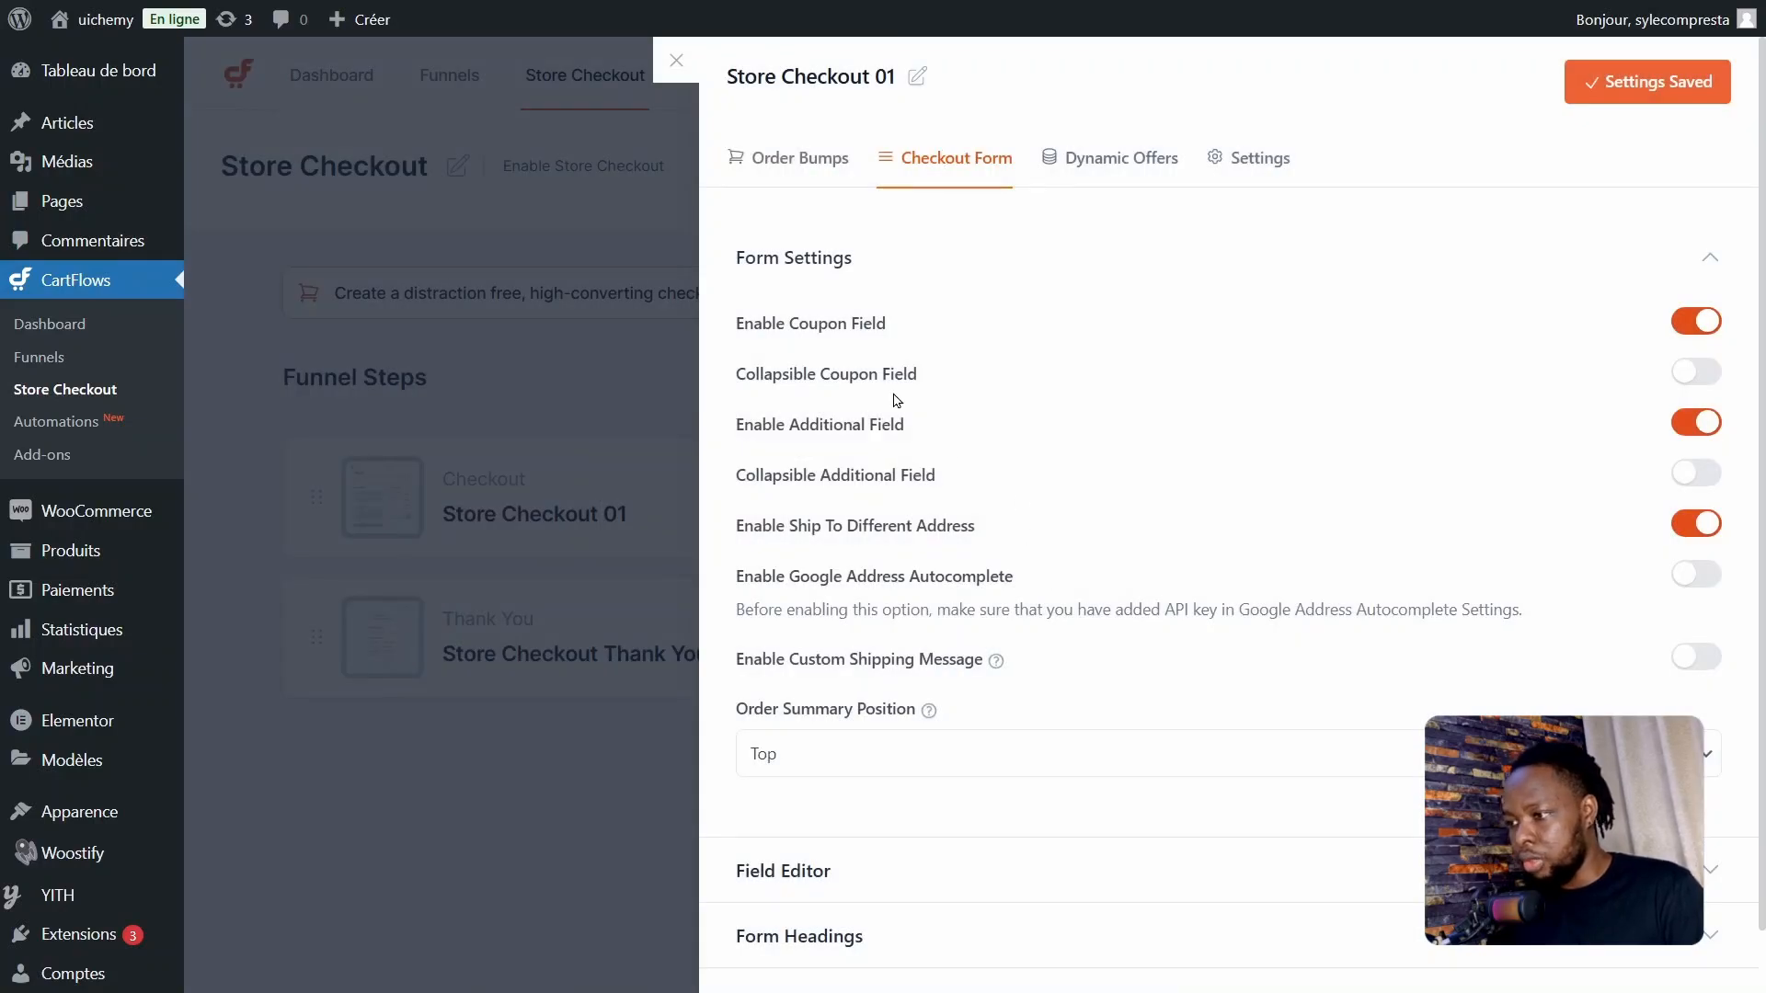
Step: Examine the Form Settings options for the coupon field, additional field and shipping to a different address
left_click(1689, 321)
left_click(1689, 321)
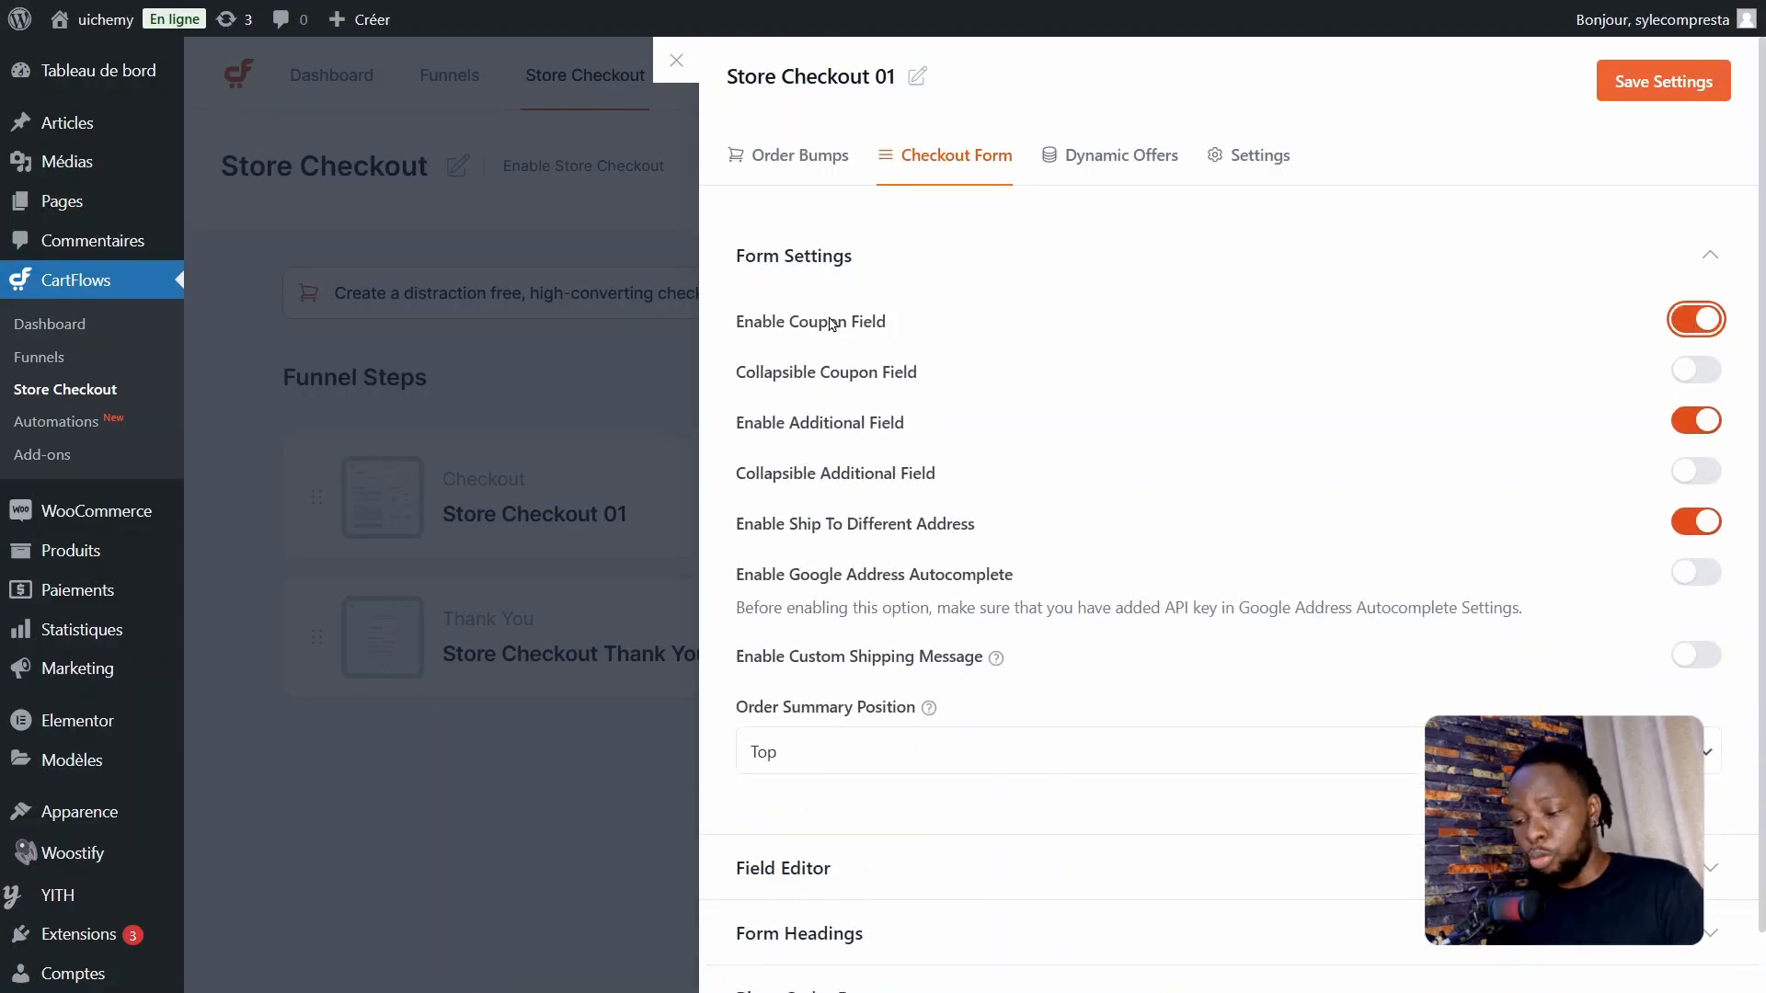
left_click(1526, 333)
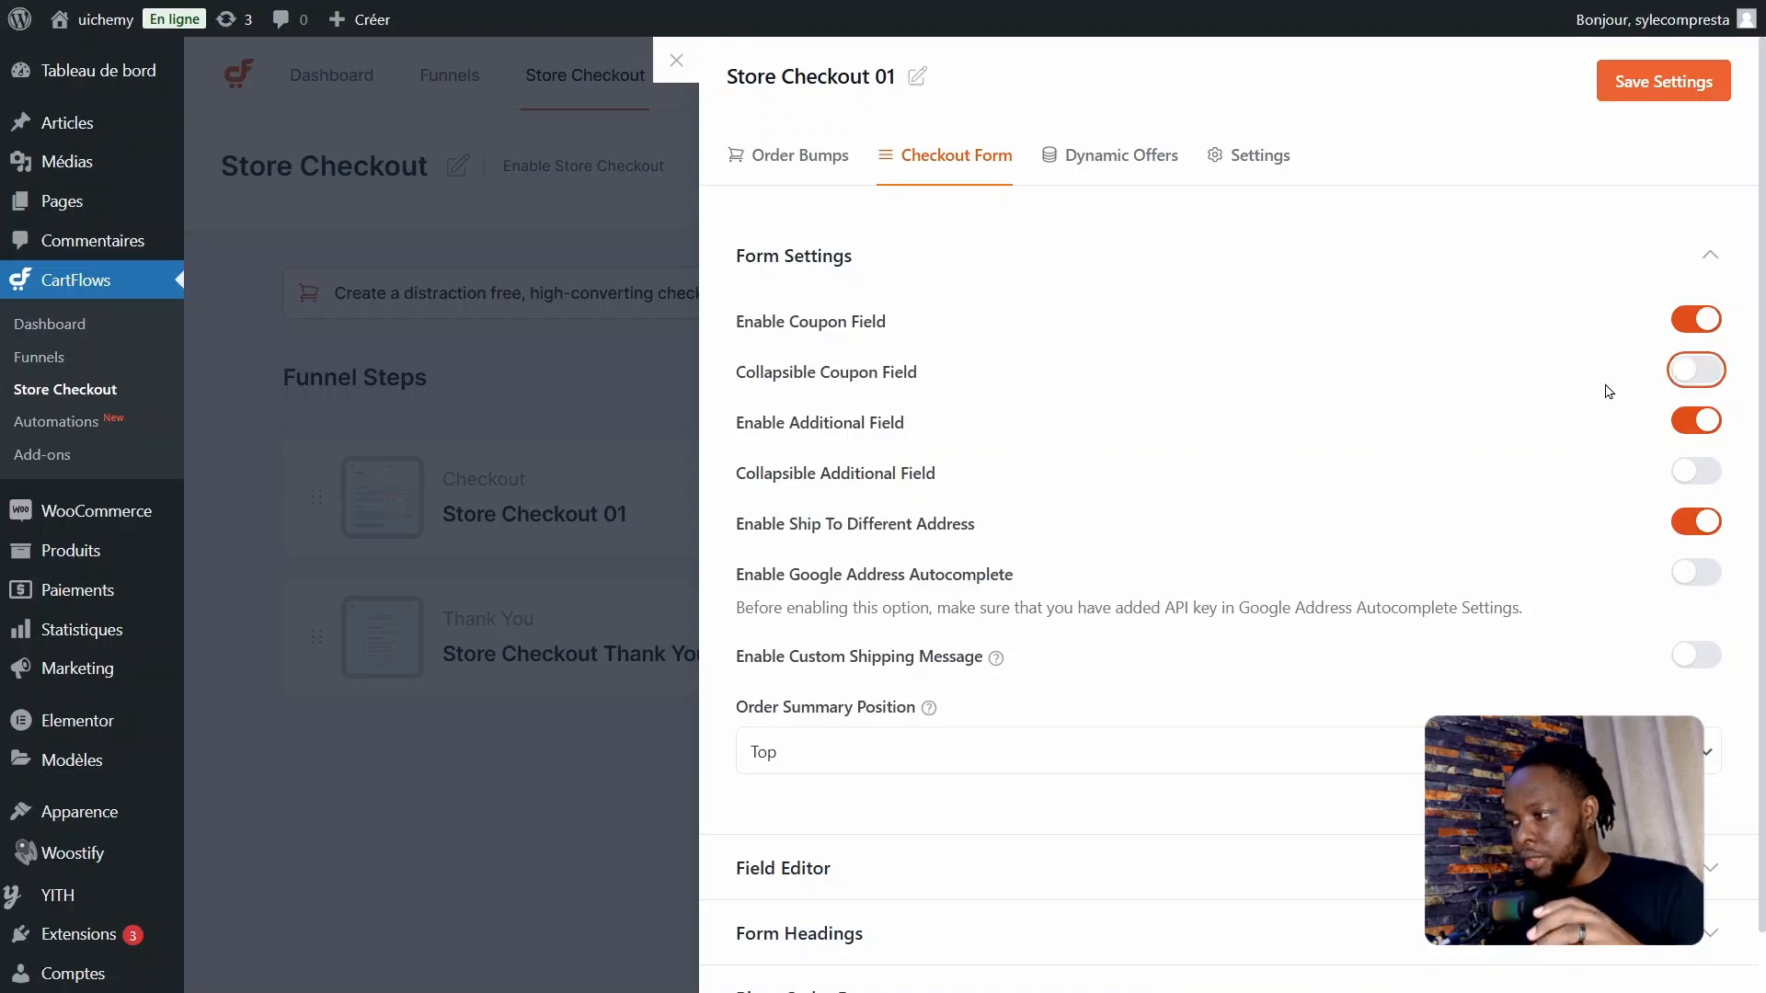
left_click(1697, 376)
left_click(1689, 377)
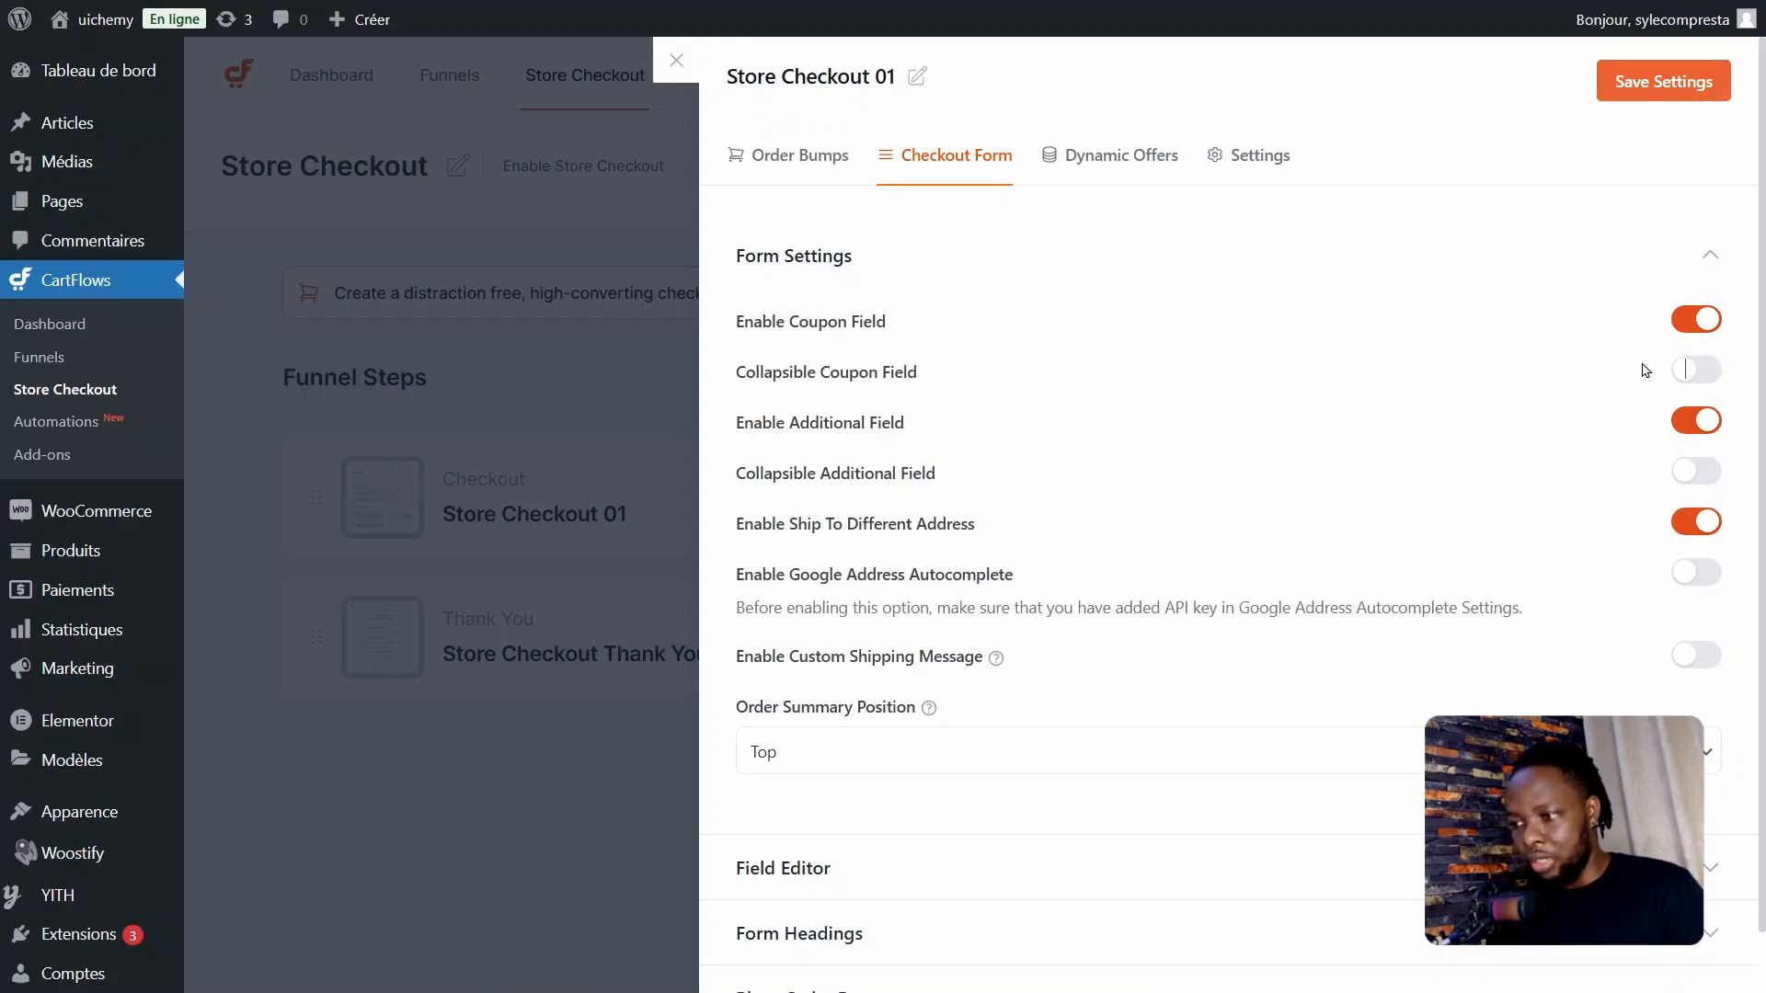
scroll(1023, 356, "down", 1)
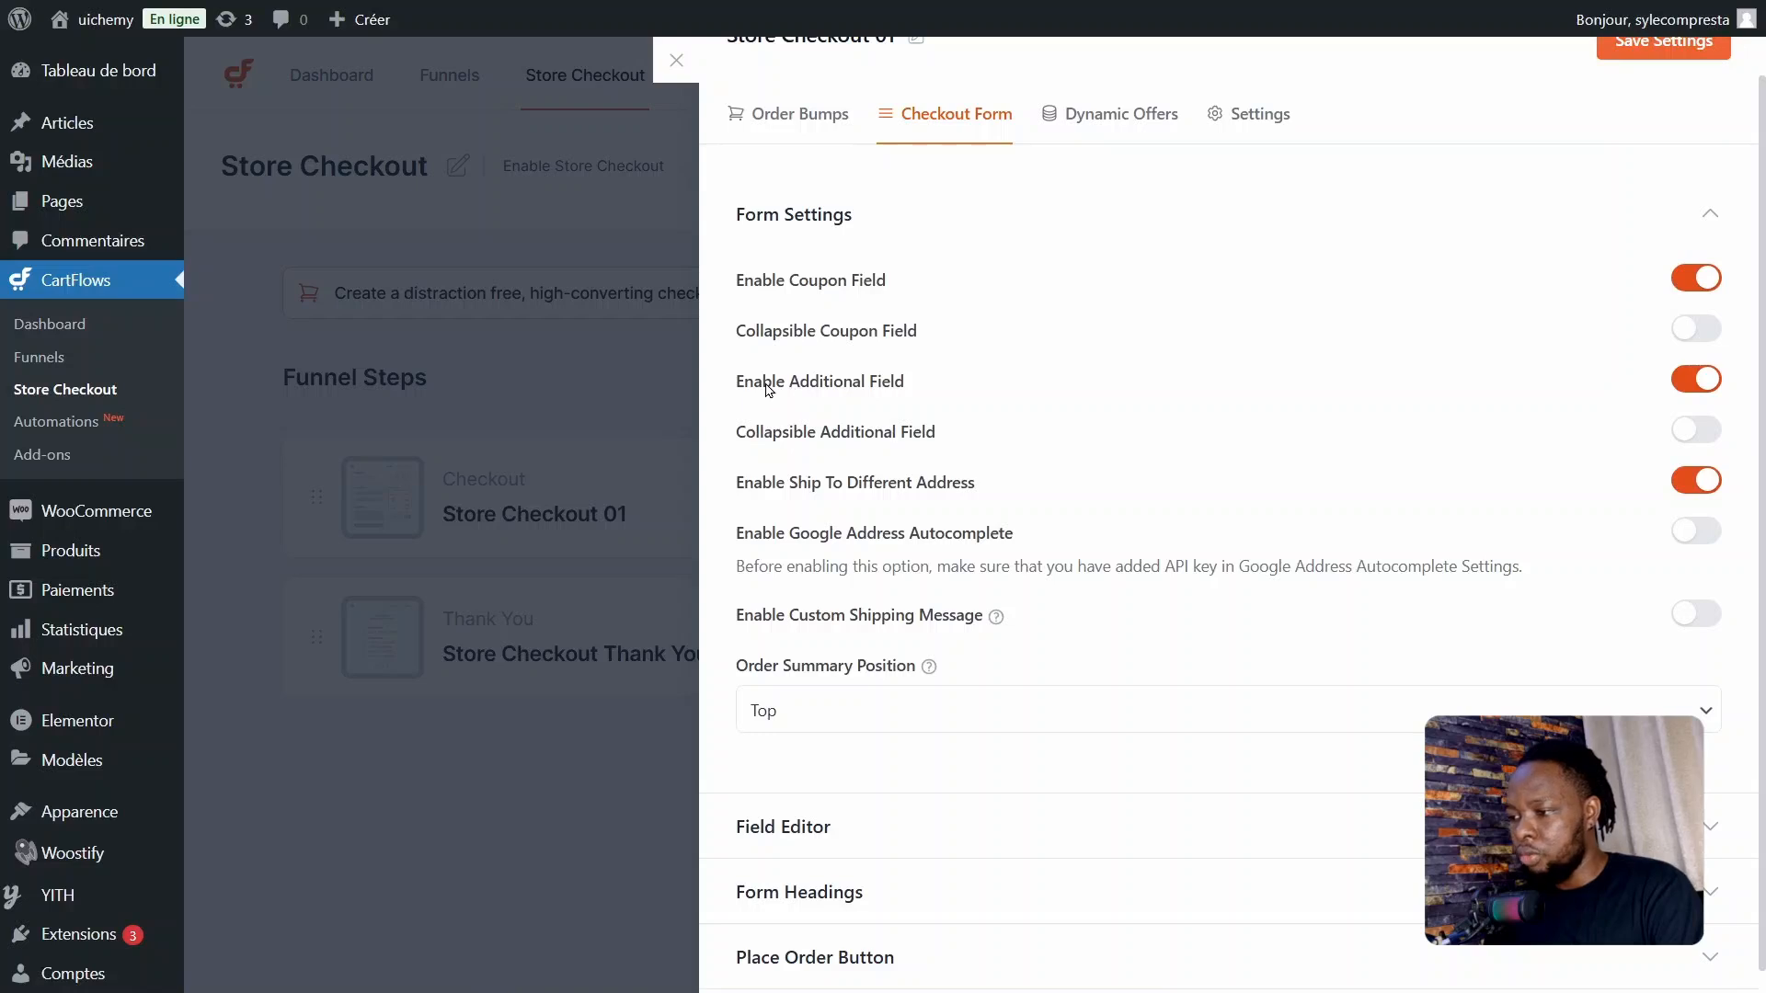
left_click_drag(745, 382, 915, 385)
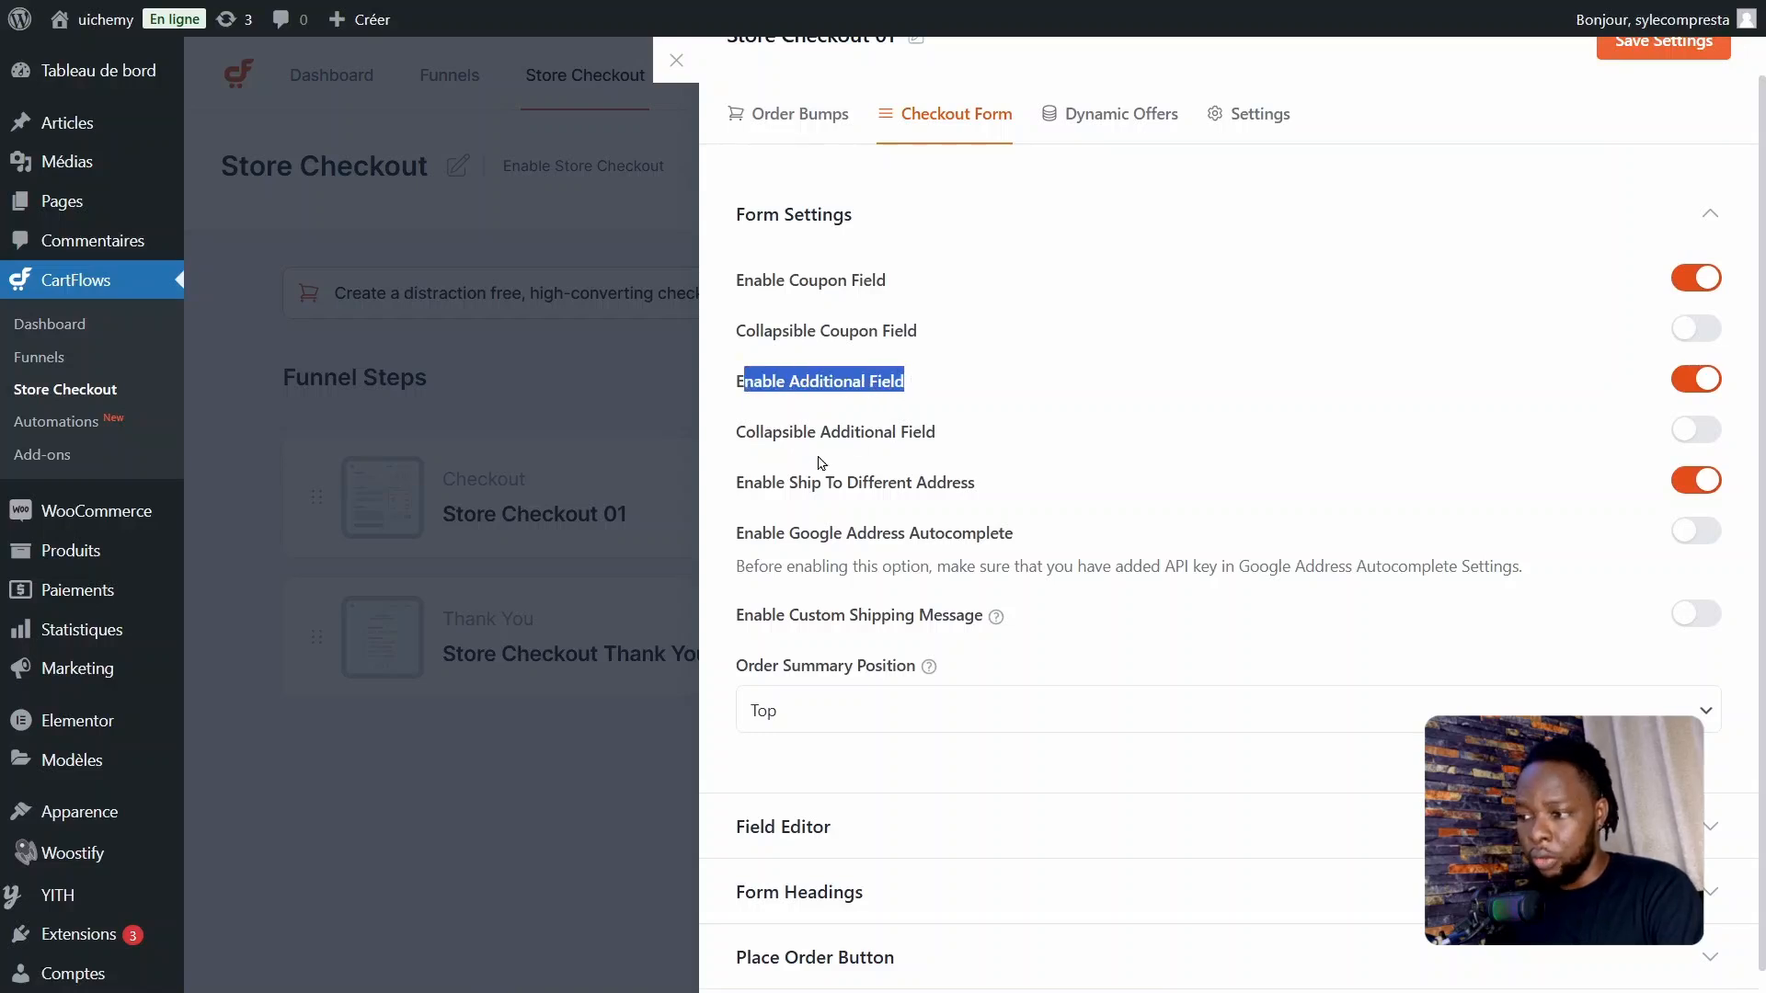
left_click_drag(753, 486, 956, 497)
scroll(975, 478, "down", 1)
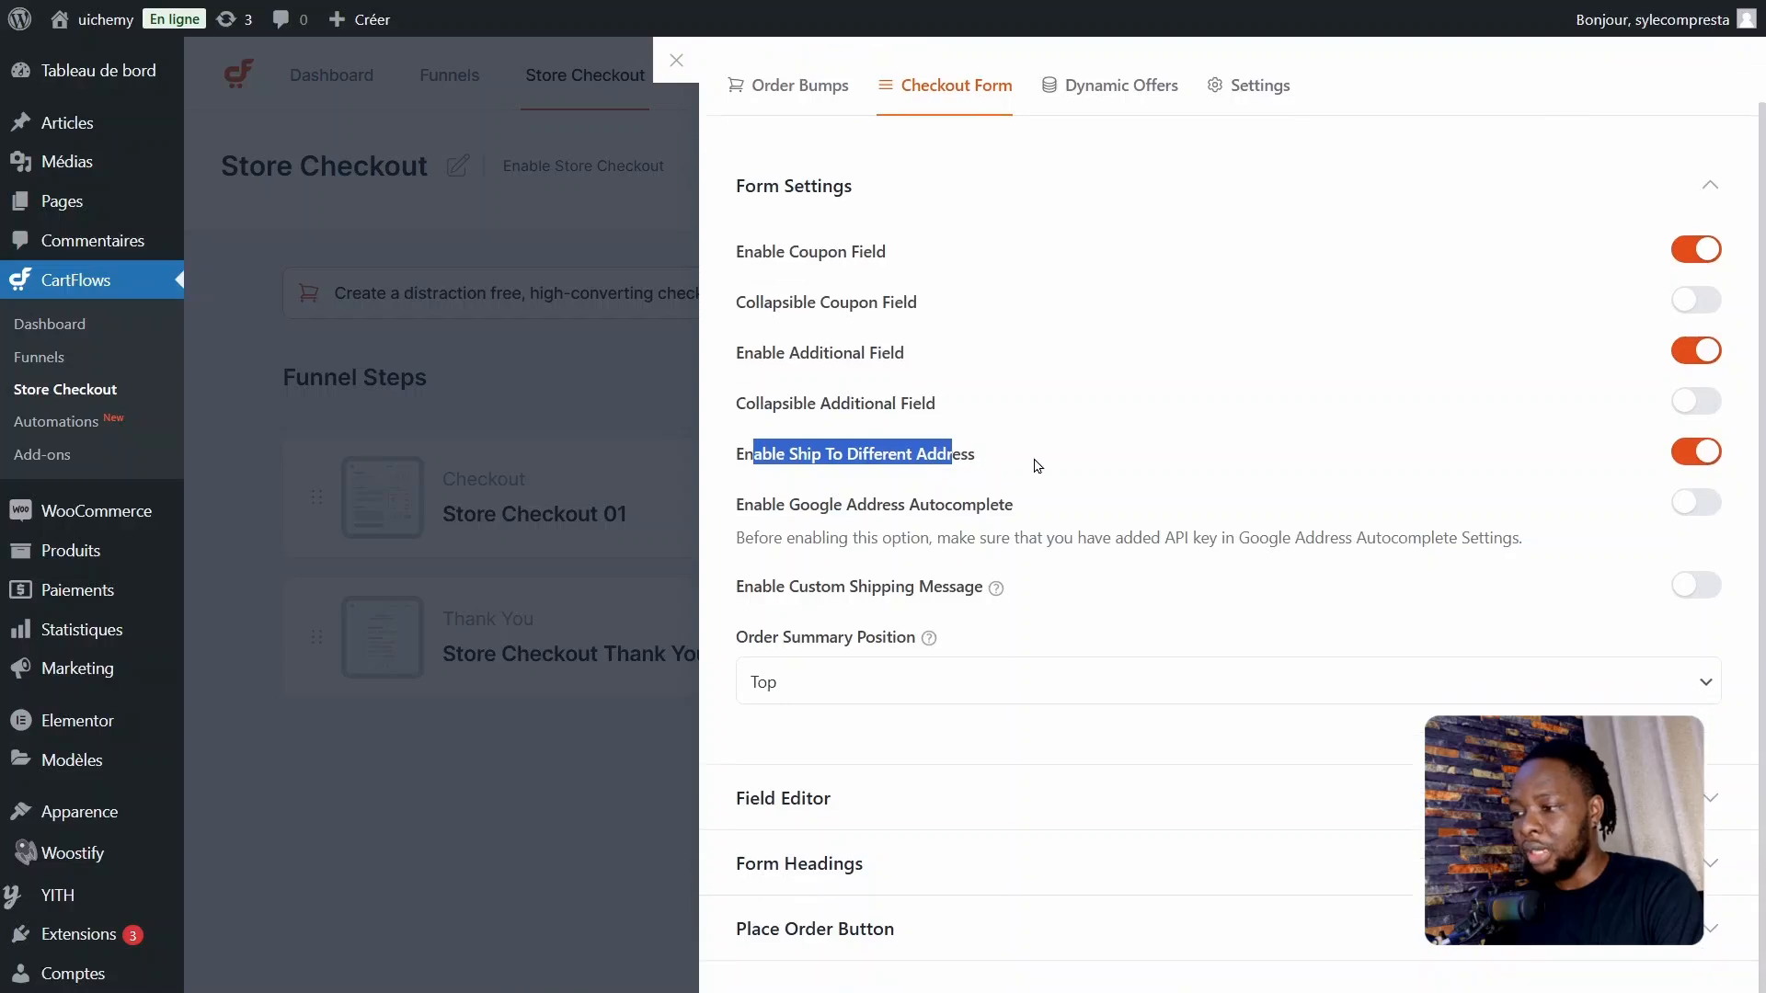
left_click(1037, 457)
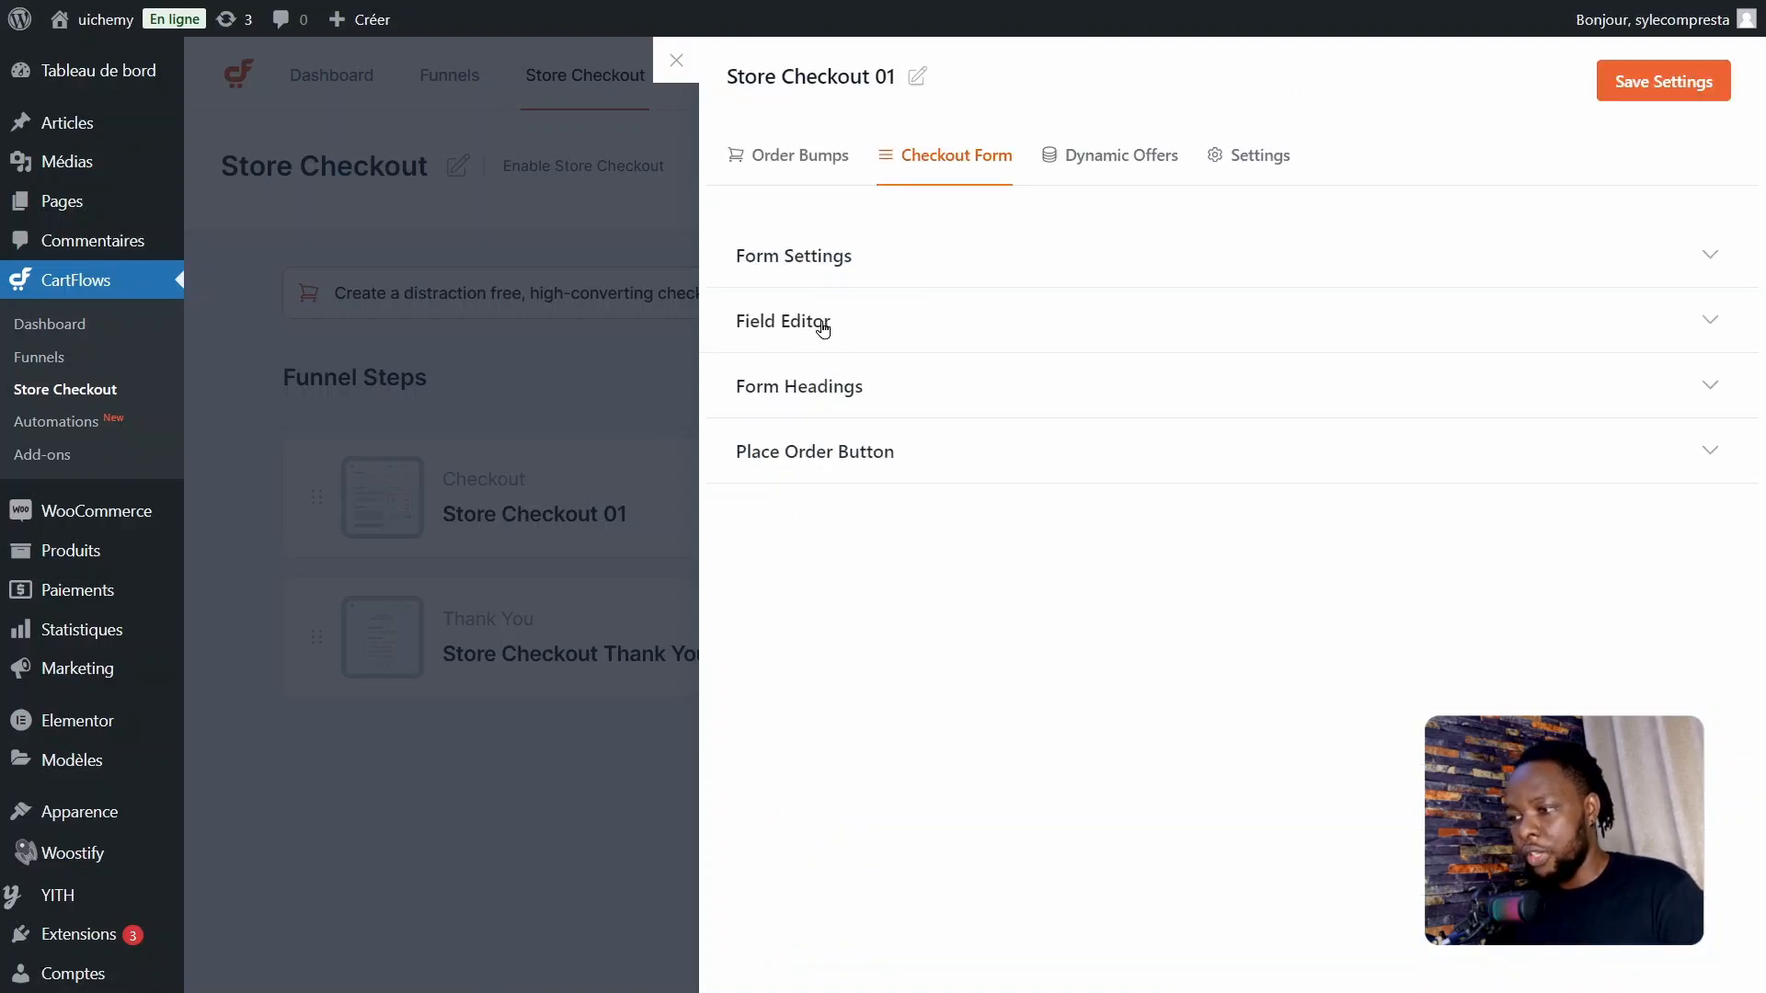
Step: Enable the custom field editor in the Field Editor section of the checkout form
left_click(823, 328)
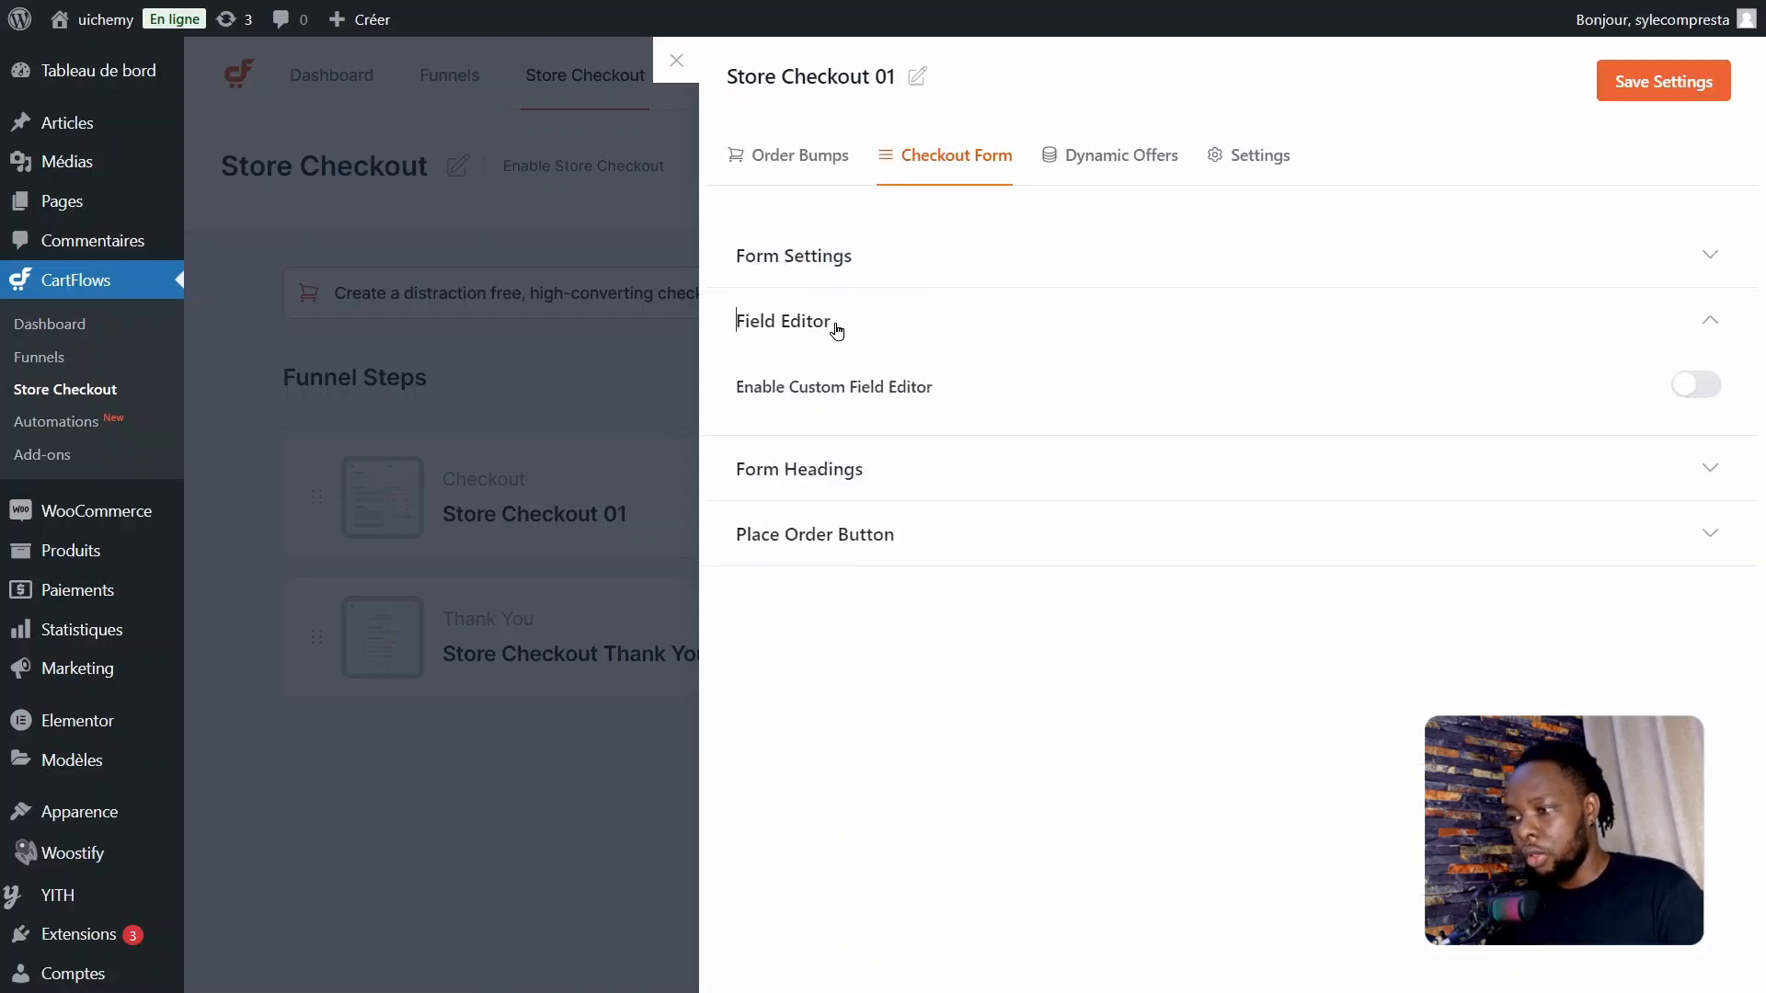
left_click(1698, 387)
scroll(1047, 646, "down", 6)
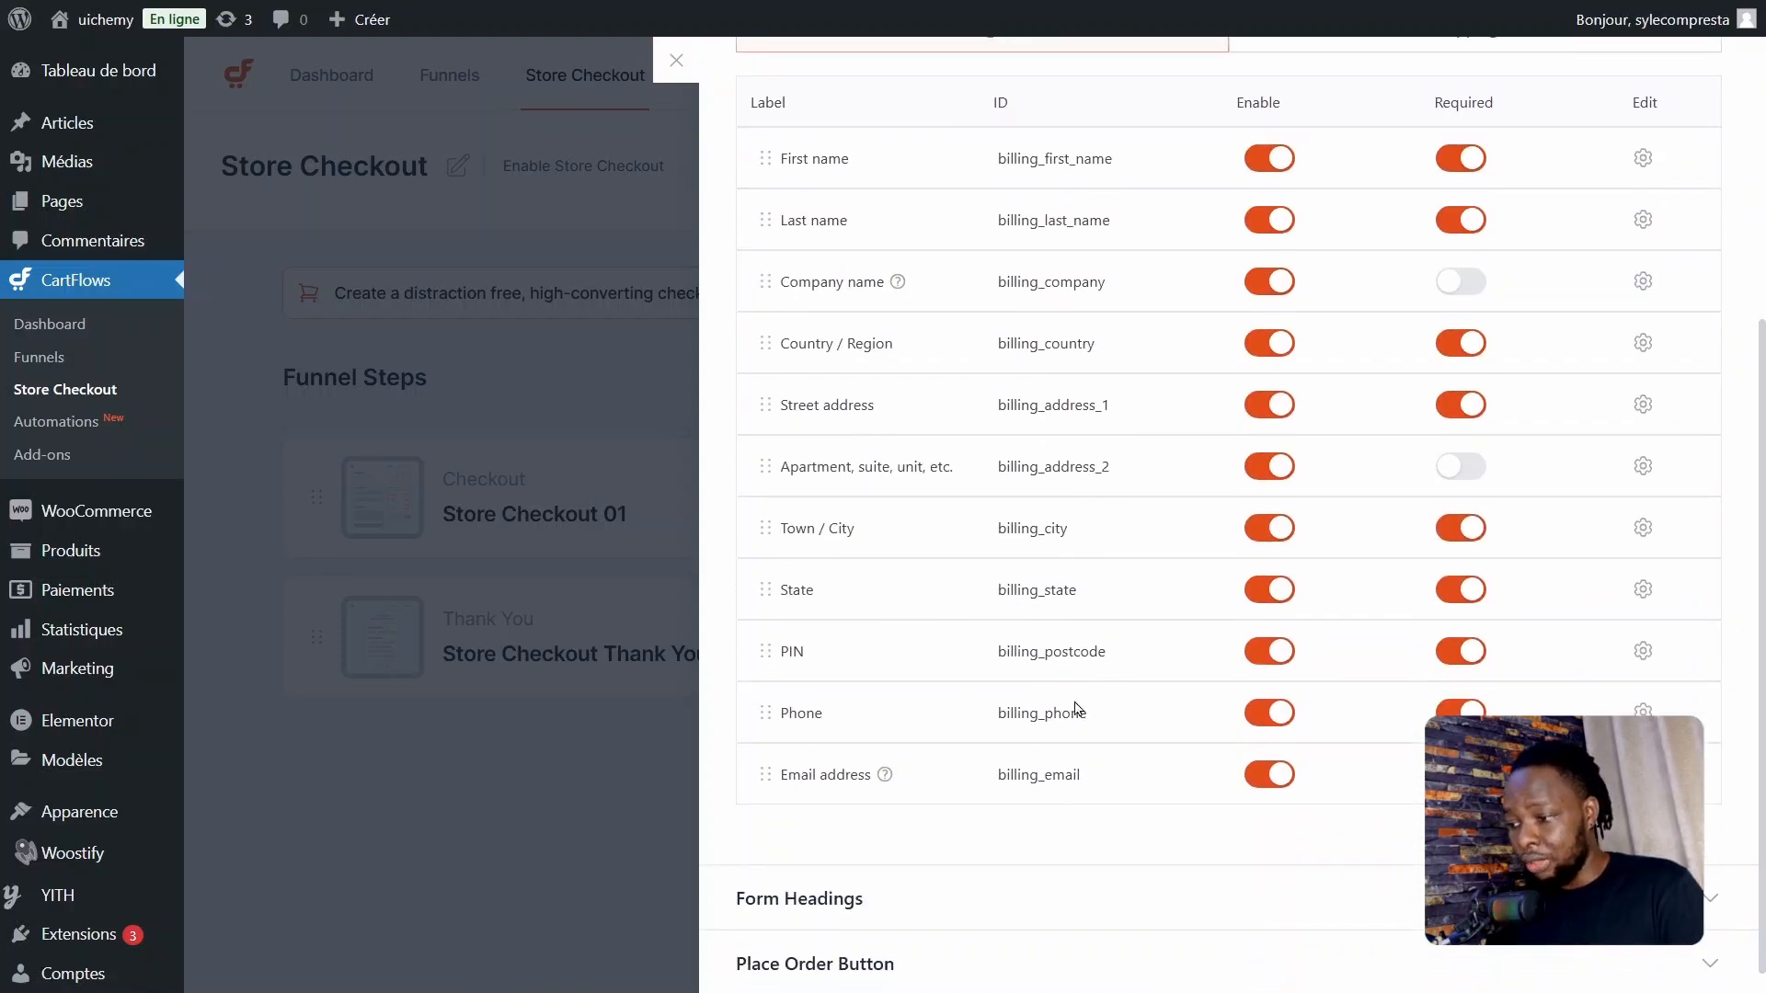
Step: Check the phone field in Elementor's checkout form and set the Phone billing field's width to 33% in CartFlows
left_click(1644, 711)
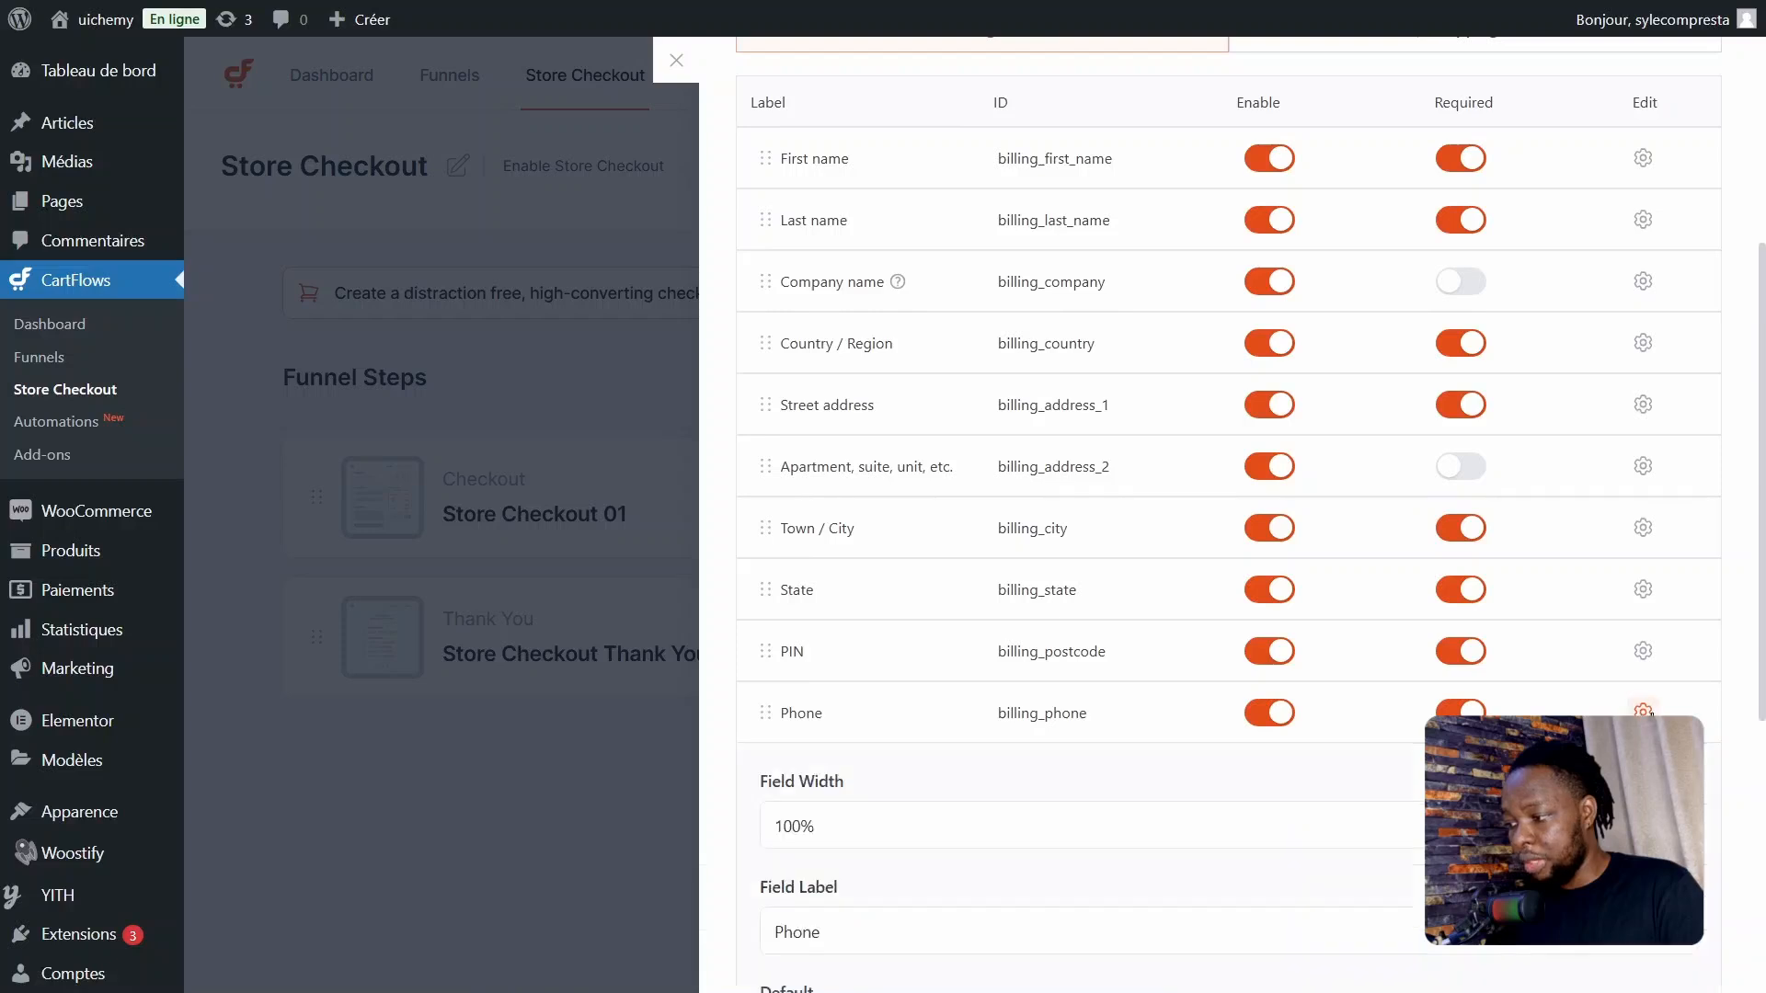
left_click_drag(1762, 559, 1764, 618)
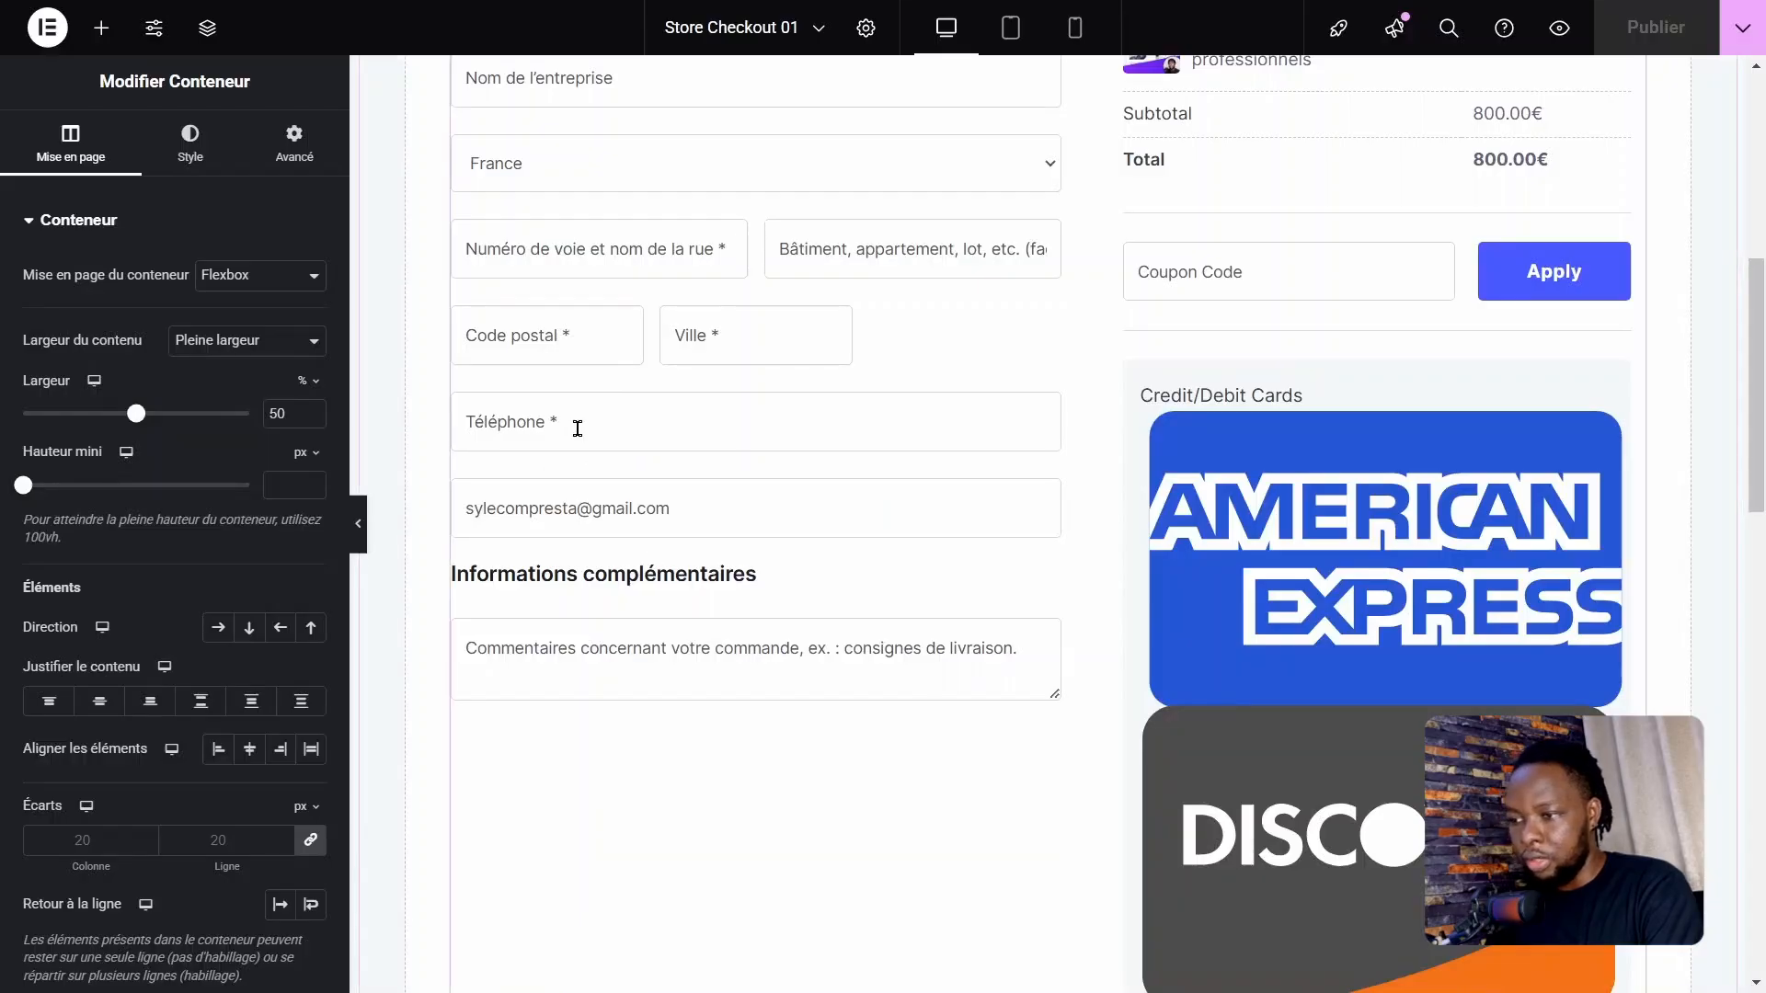
left_click(578, 429)
left_click(533, 489)
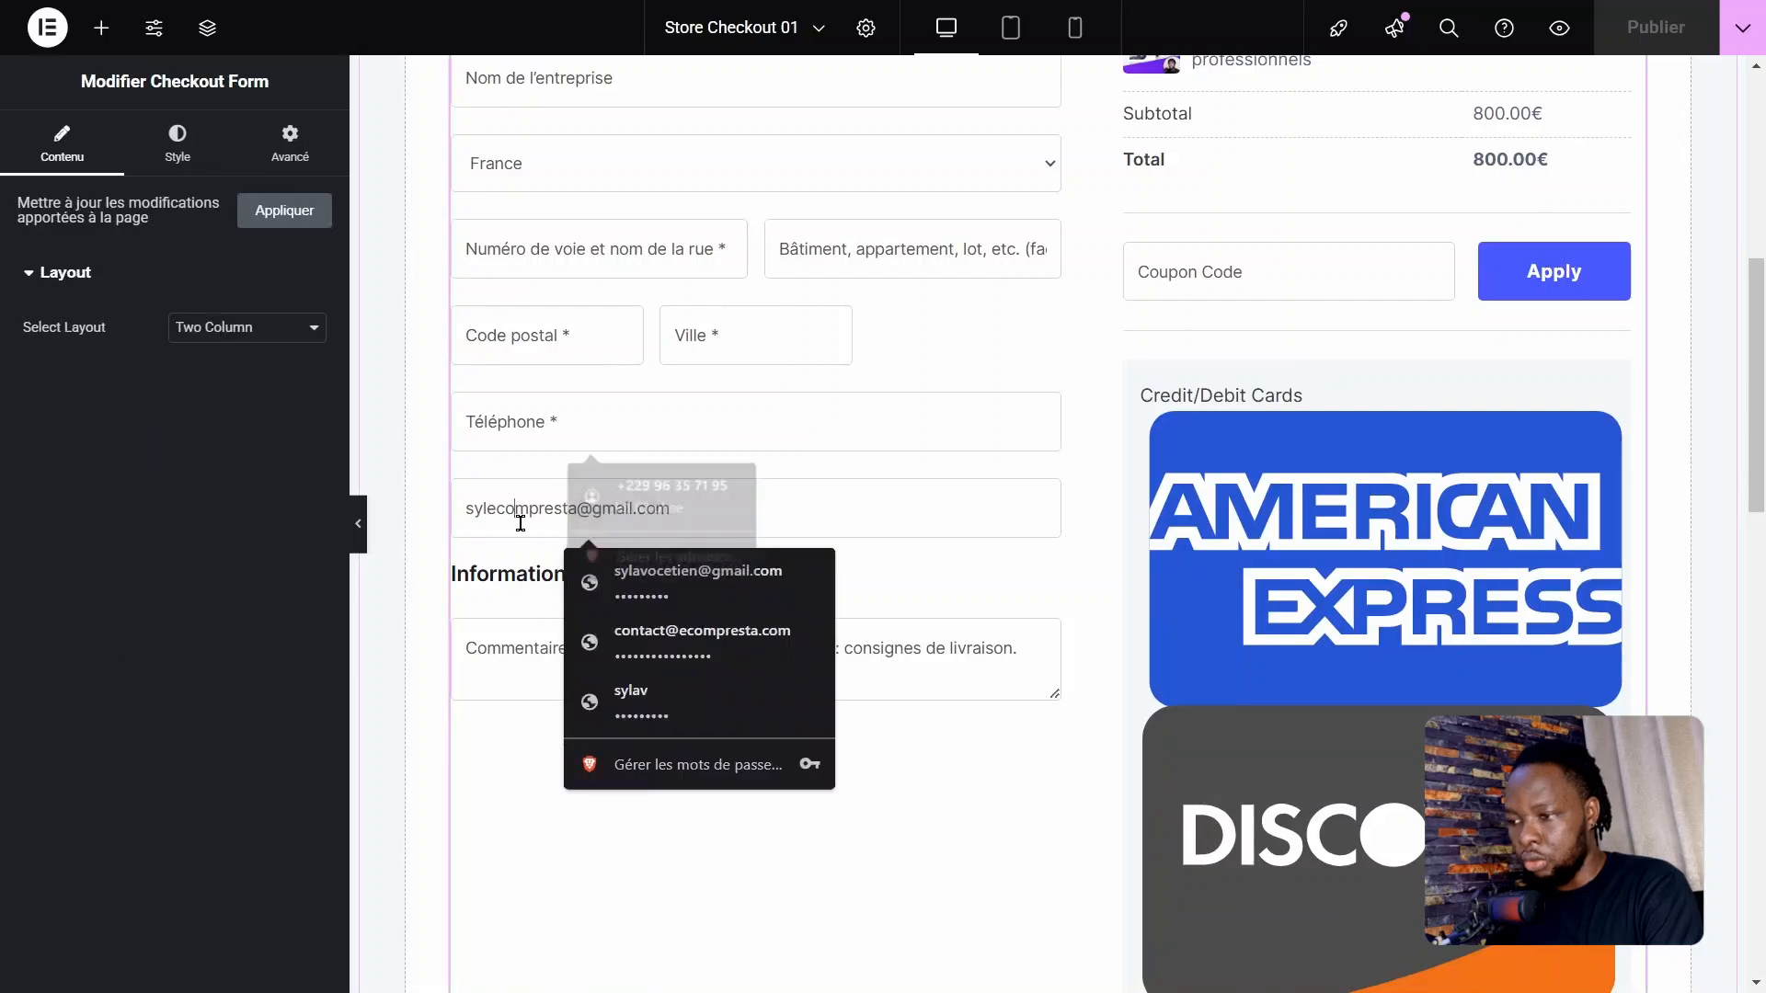
left_click(543, 815)
scroll(987, 525, "up", 5)
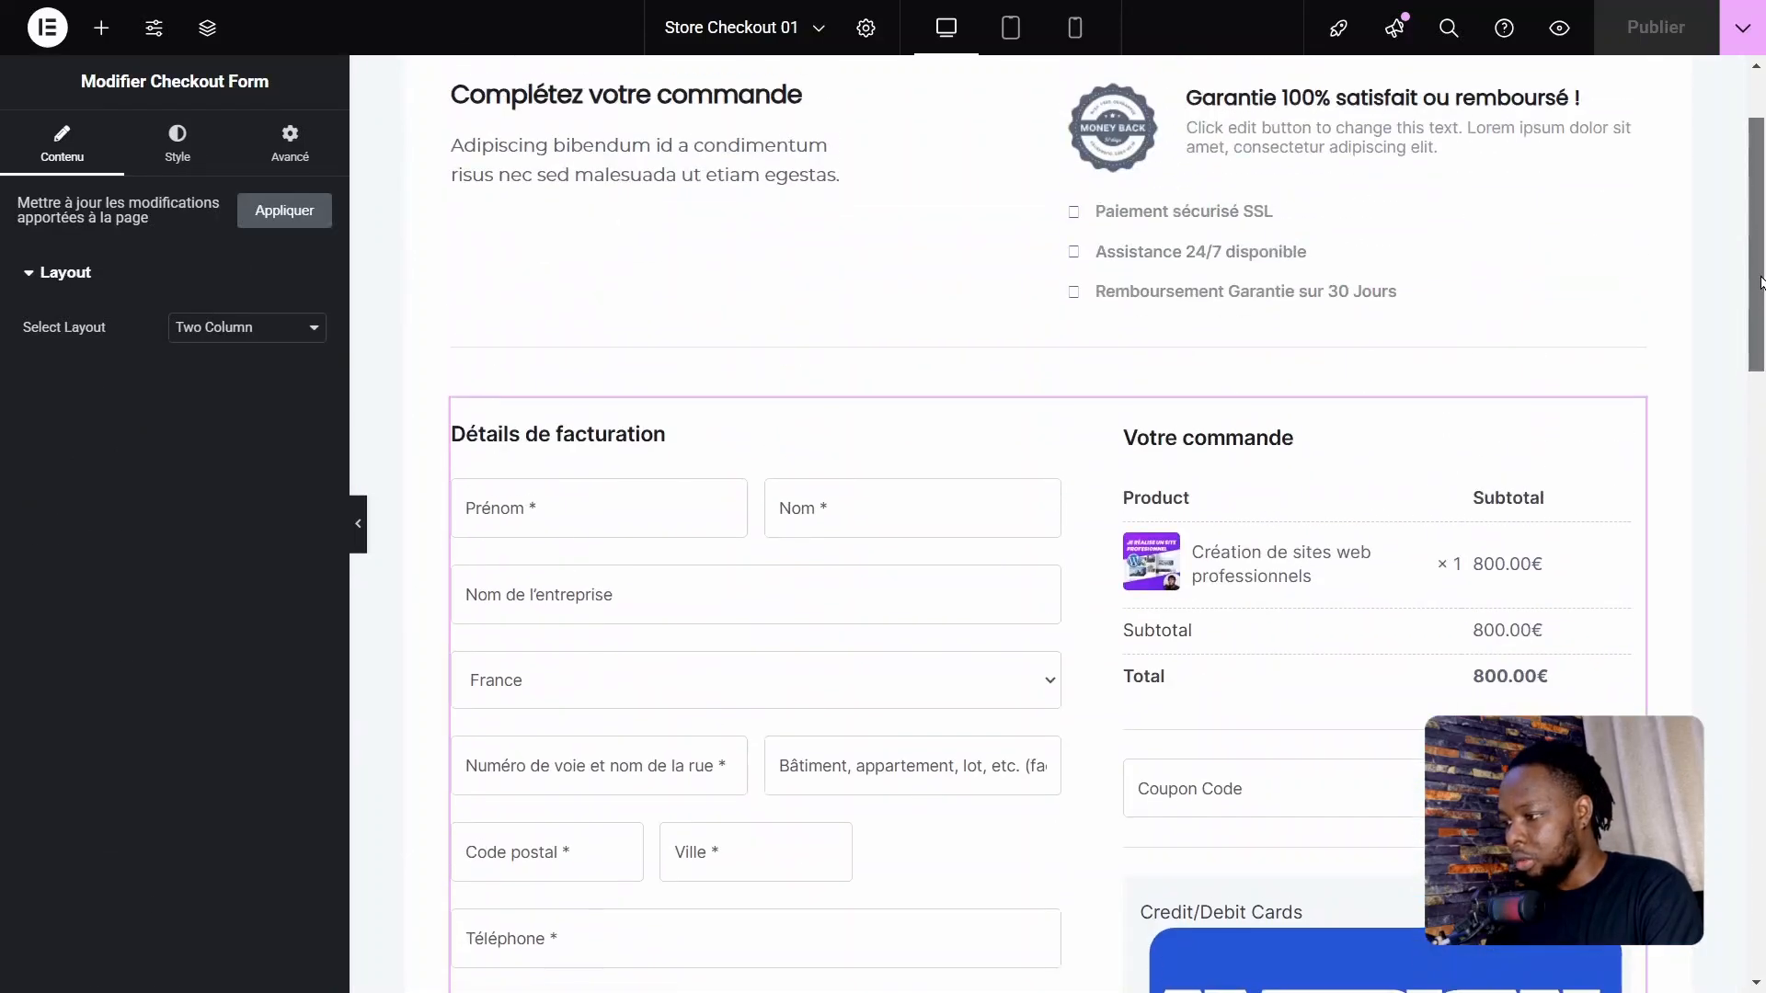
scroll(1226, 421, "down", 1)
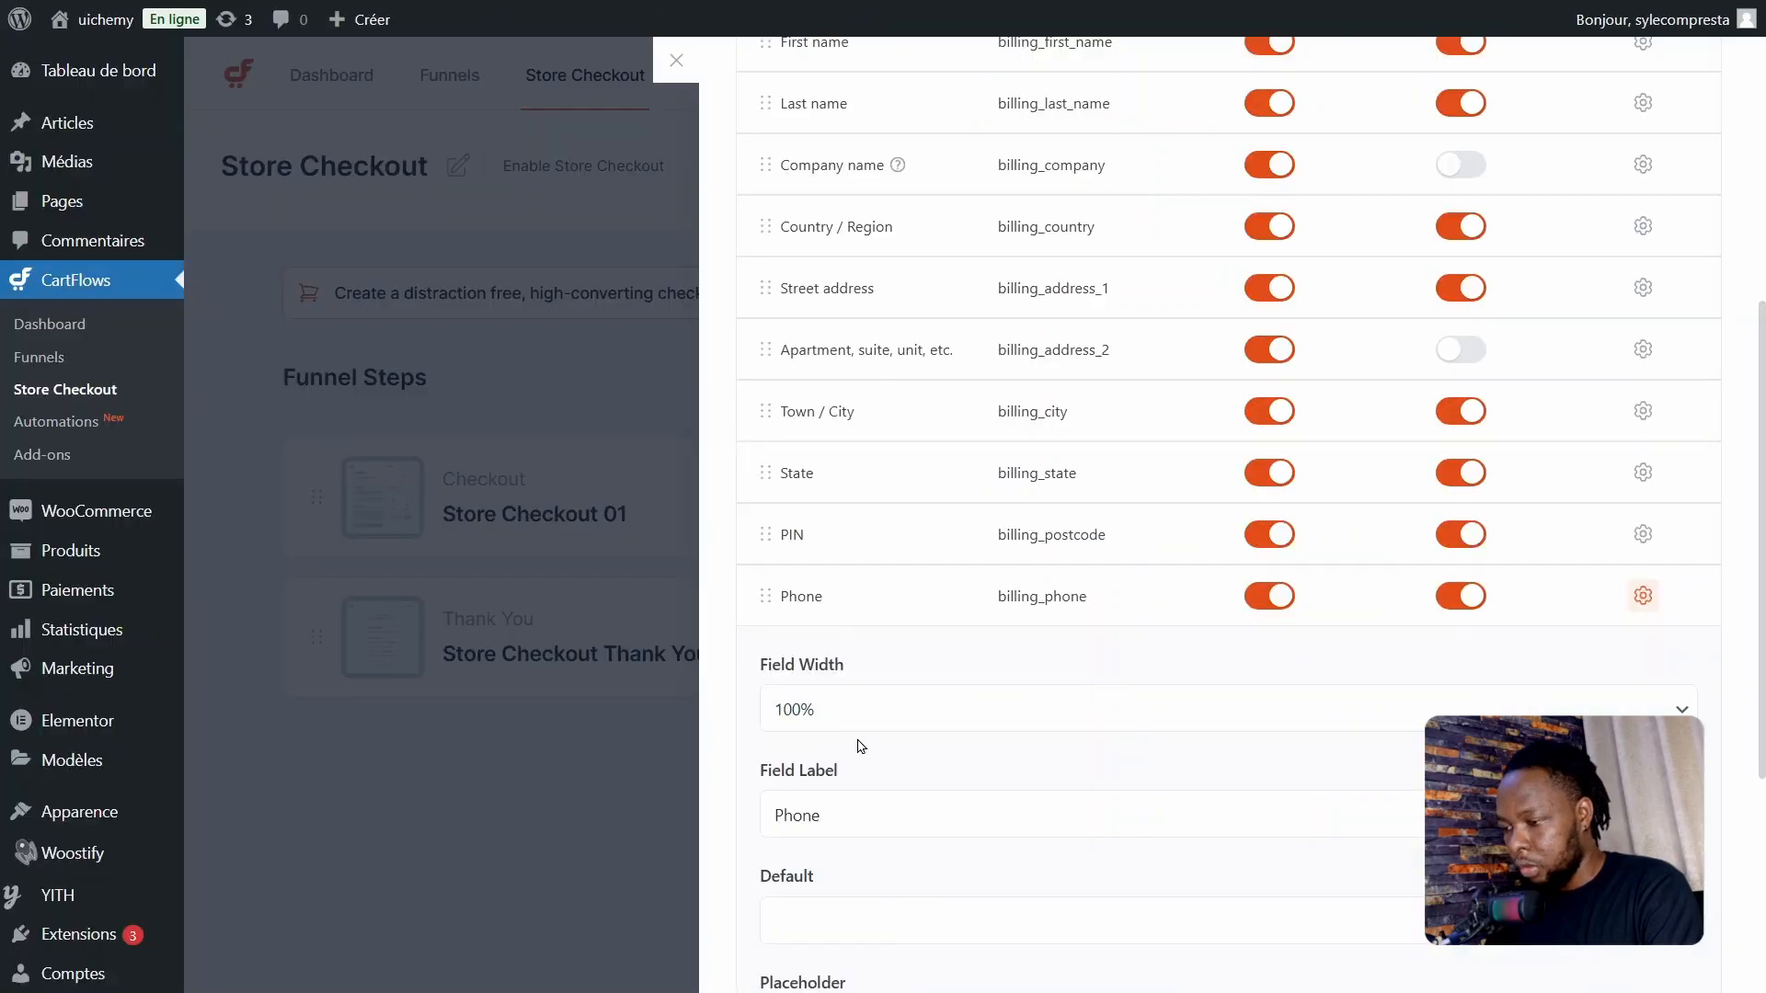
left_click(865, 709)
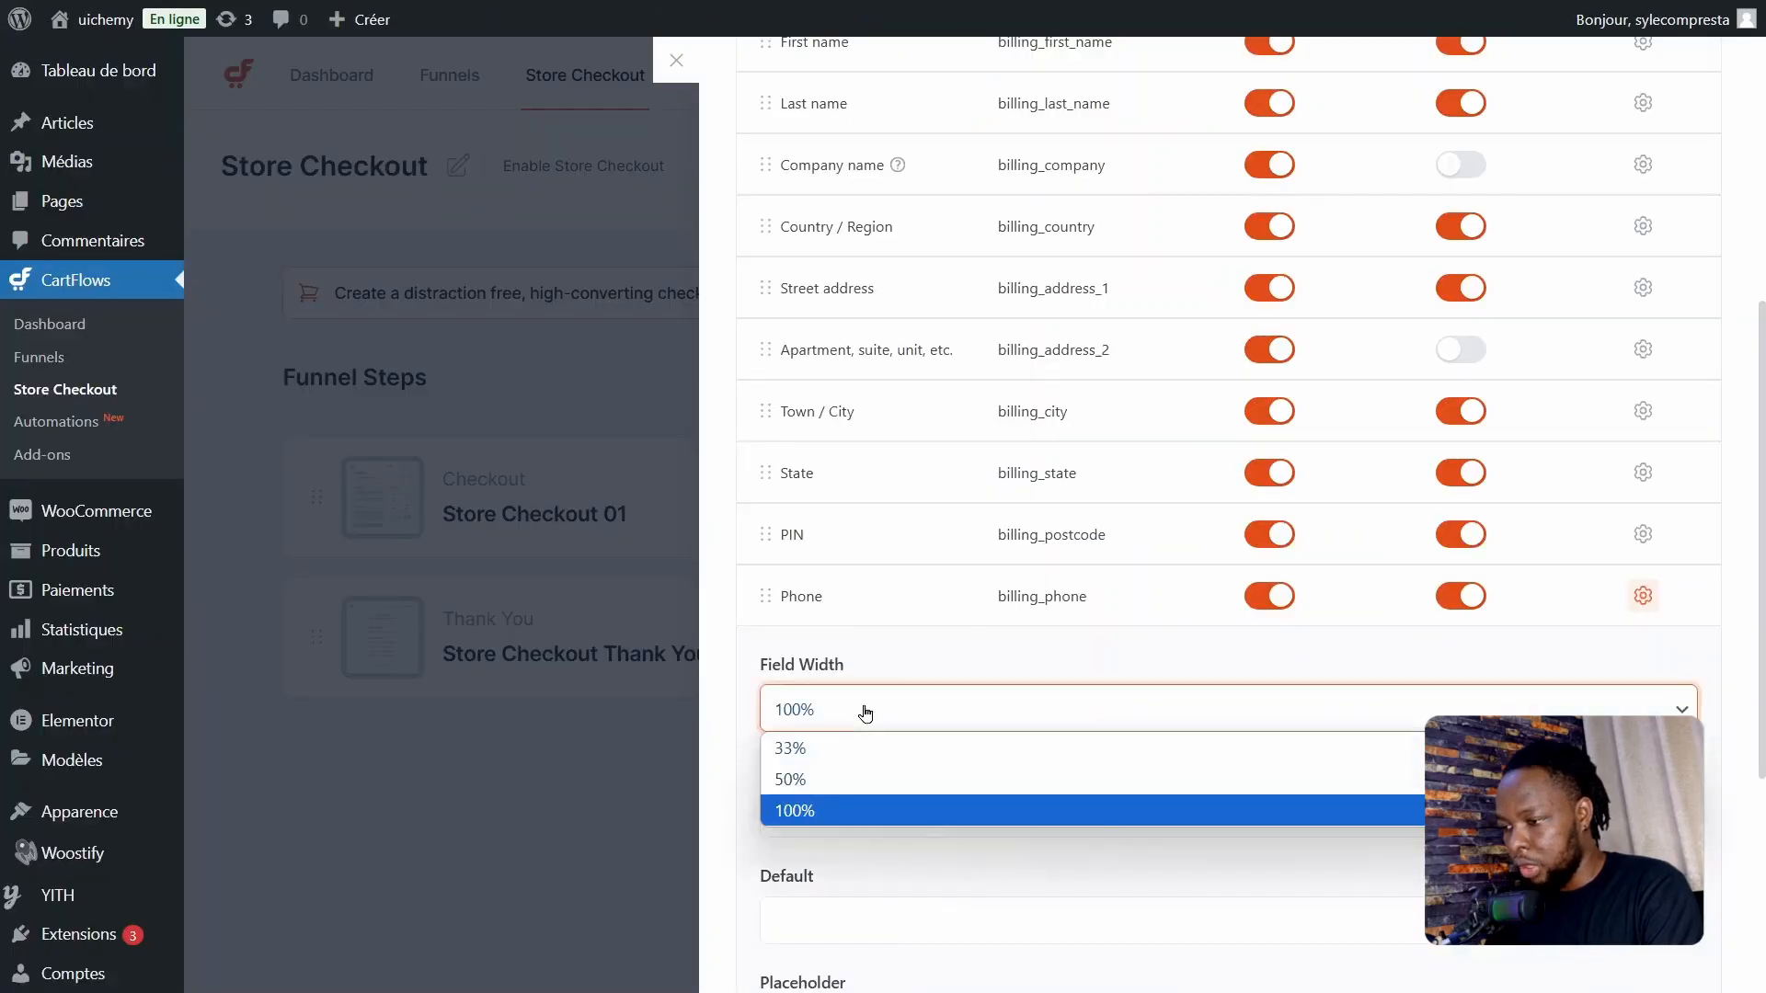
left_click(839, 747)
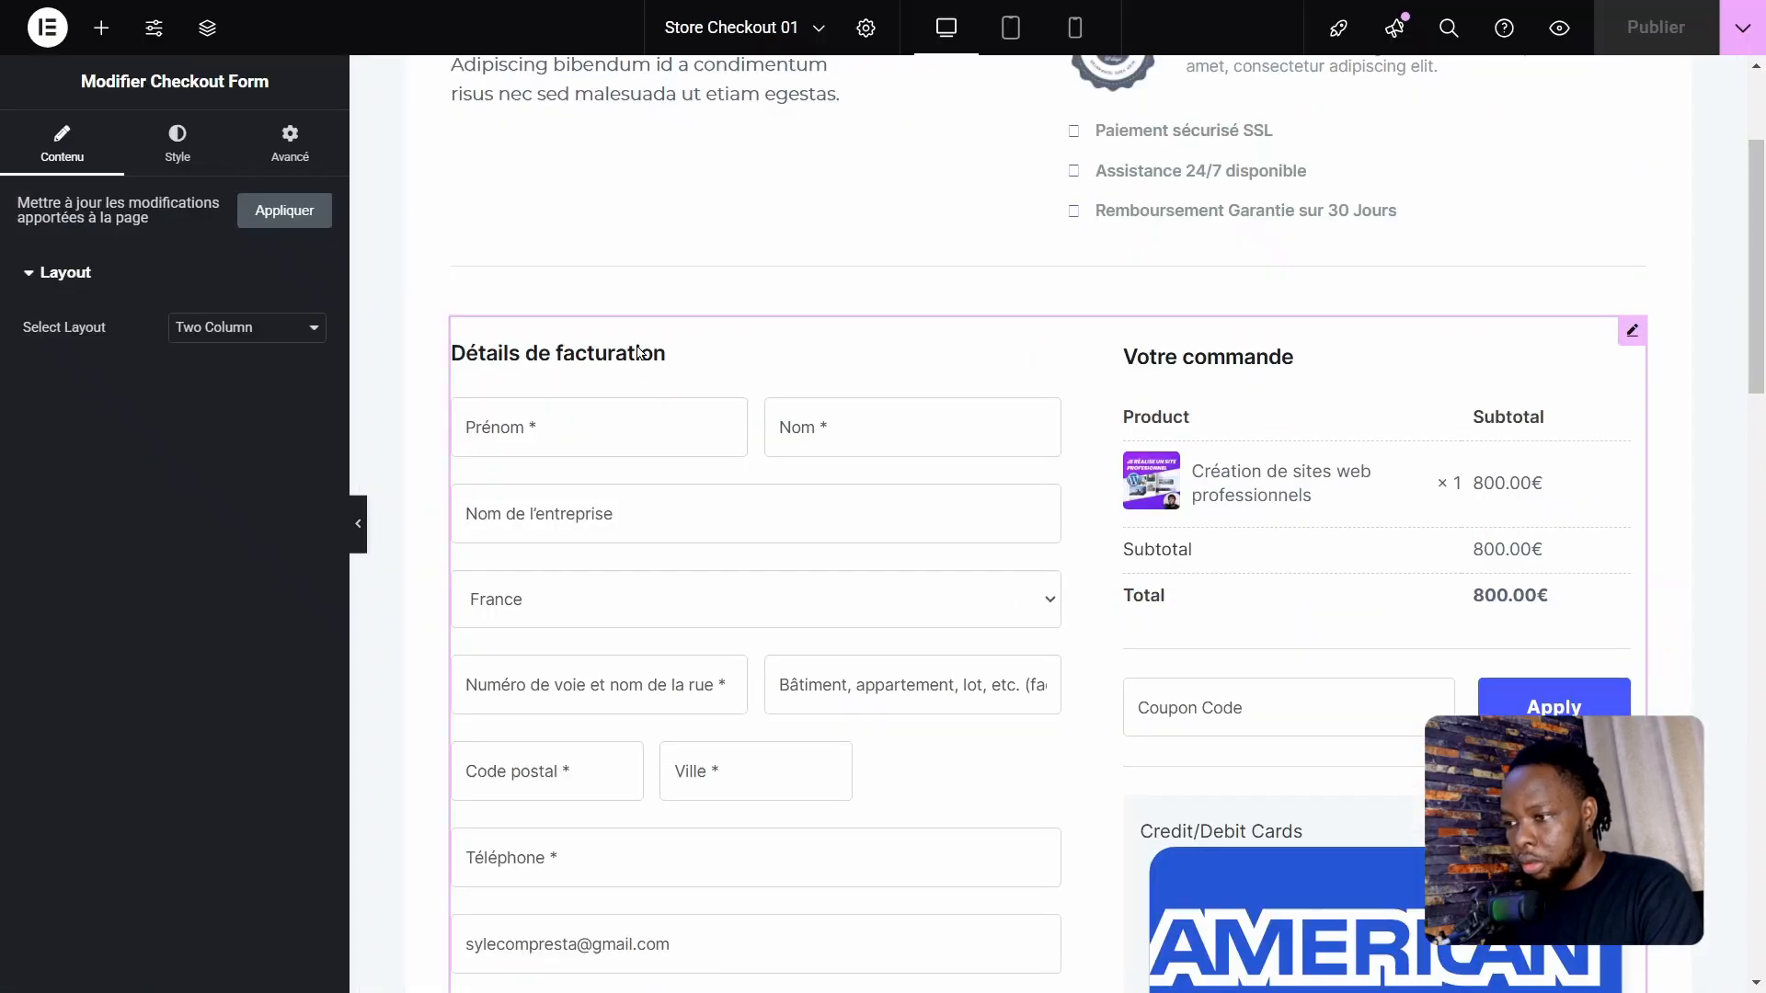
Step: Move the Phone field directly below Last name in the billing fields list
scroll(642, 560, "down", 3)
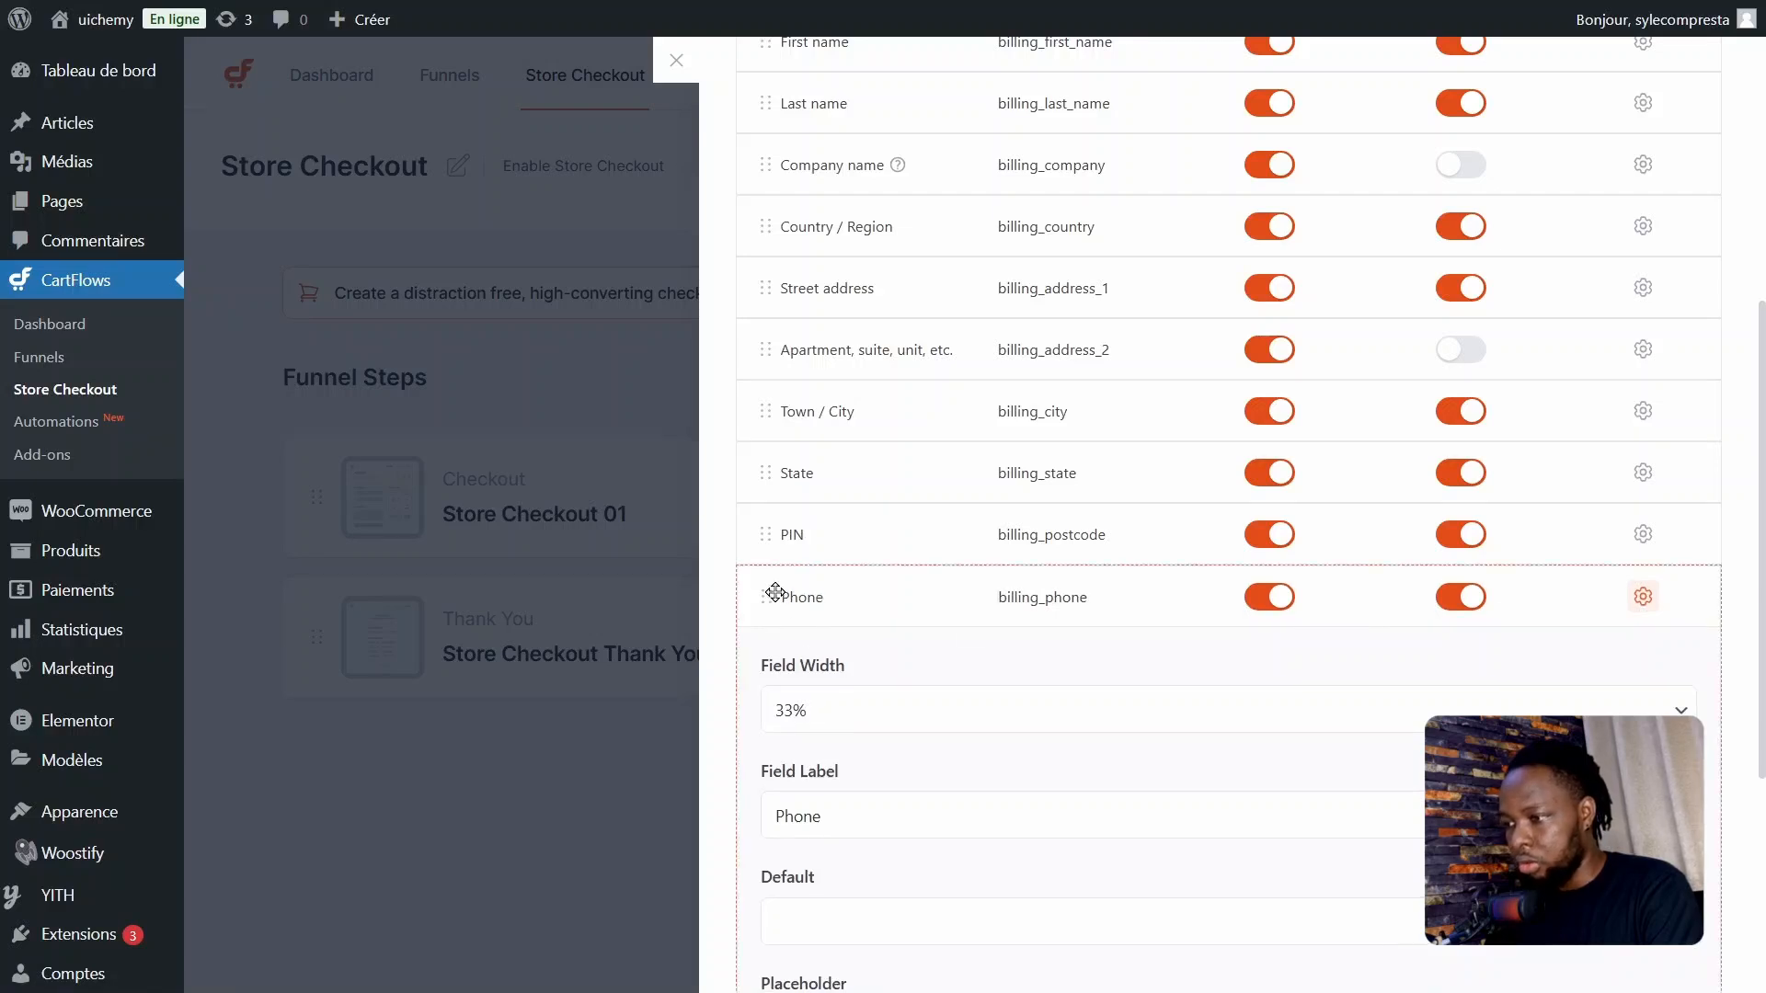
left_click_drag(775, 591, 775, 153)
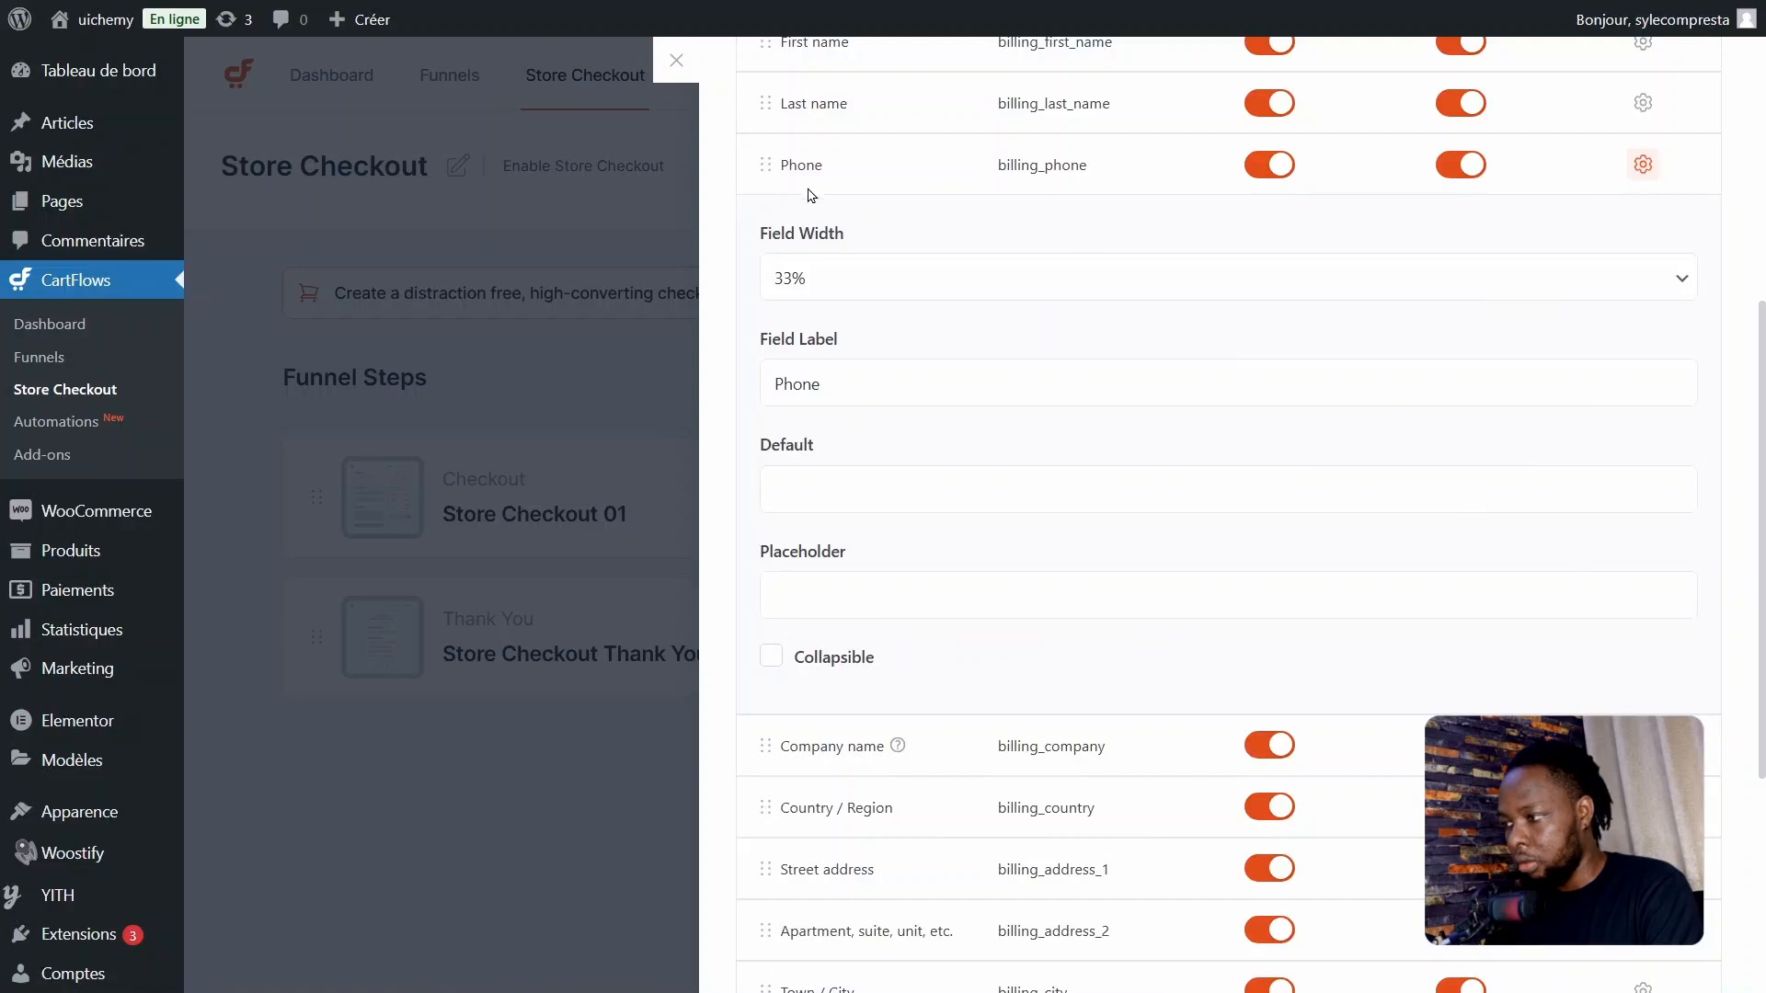
scroll(1054, 556, "up", 3)
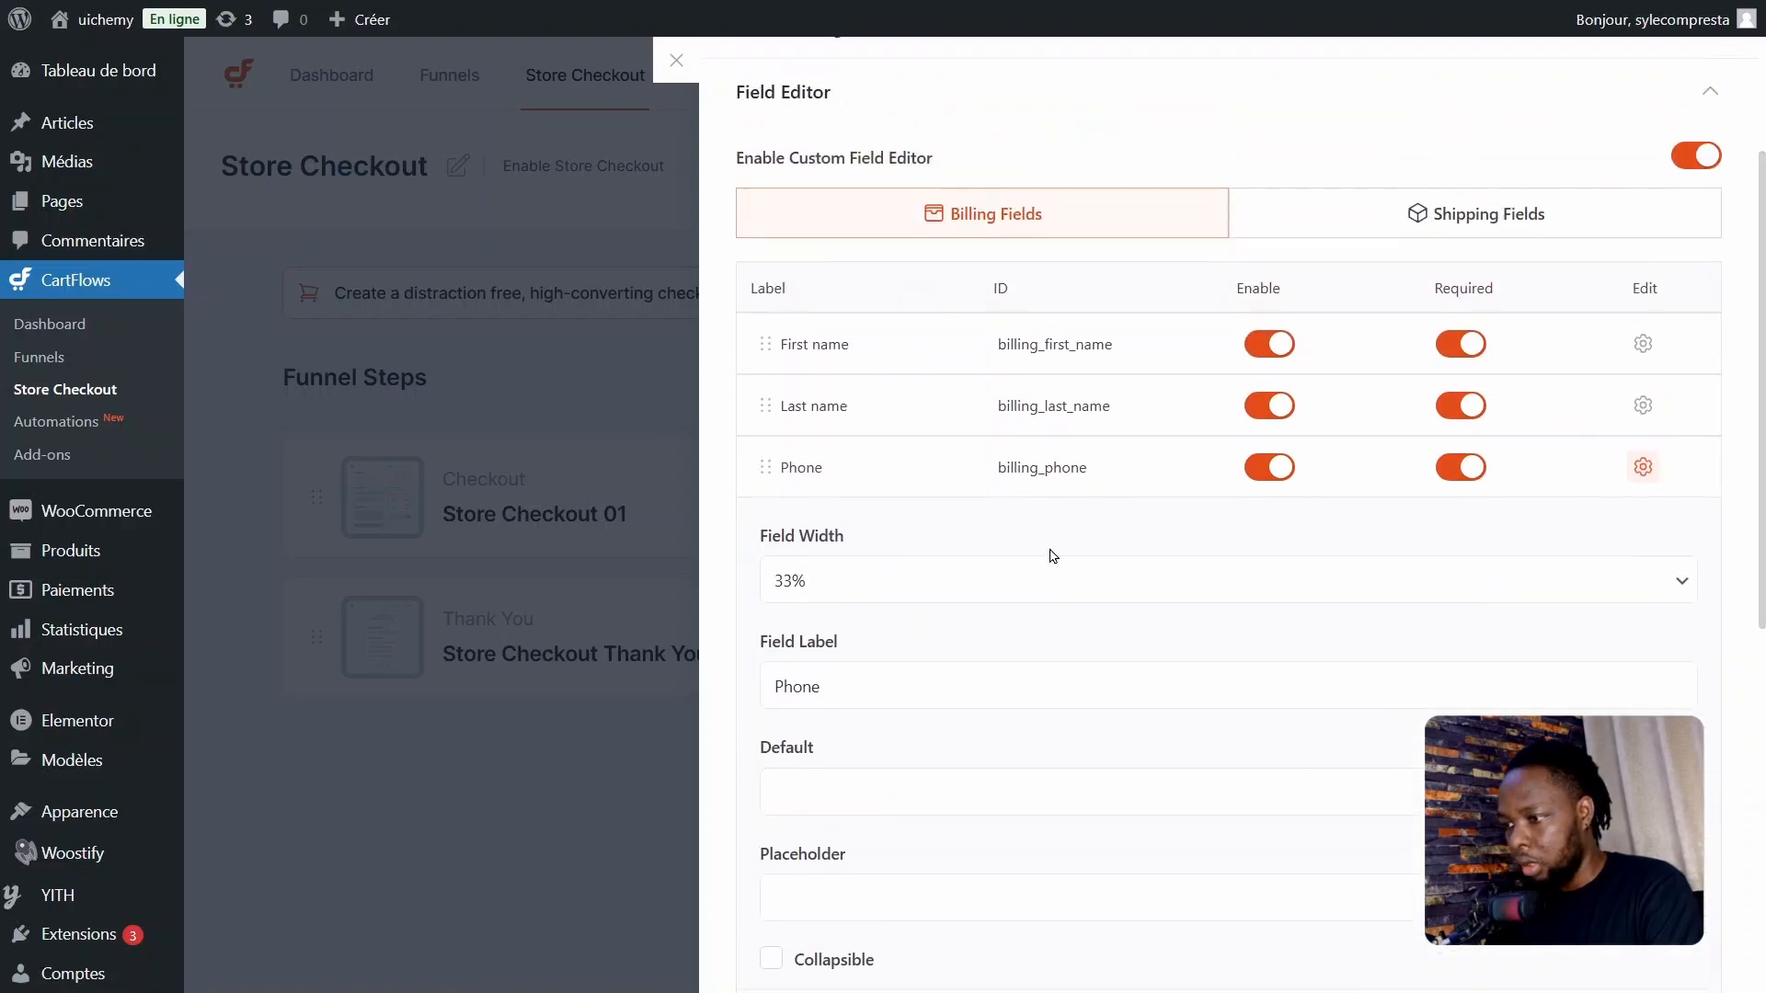
left_click(841, 683)
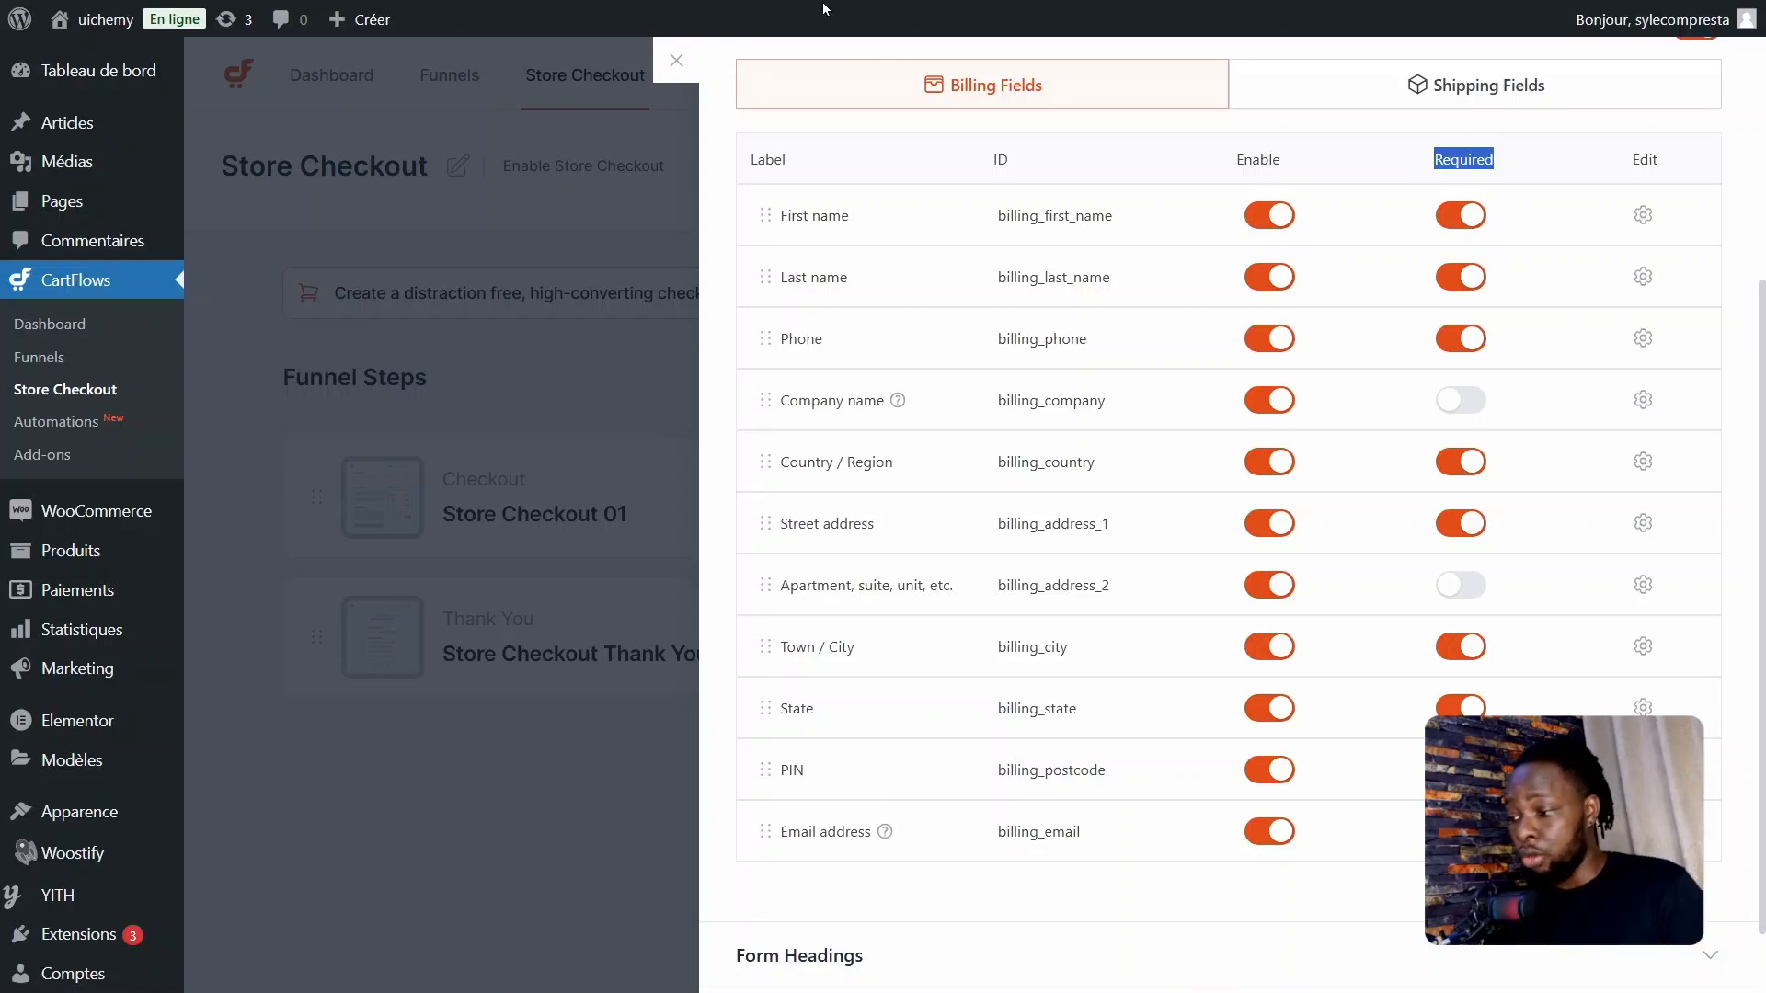
Step: In Form Headings, set the Billing Details heading to "Détails de Facturation" and the Shipping Details heading to "Livrer à une adresse différente ?"
scroll(1745, 618, "down", 1)
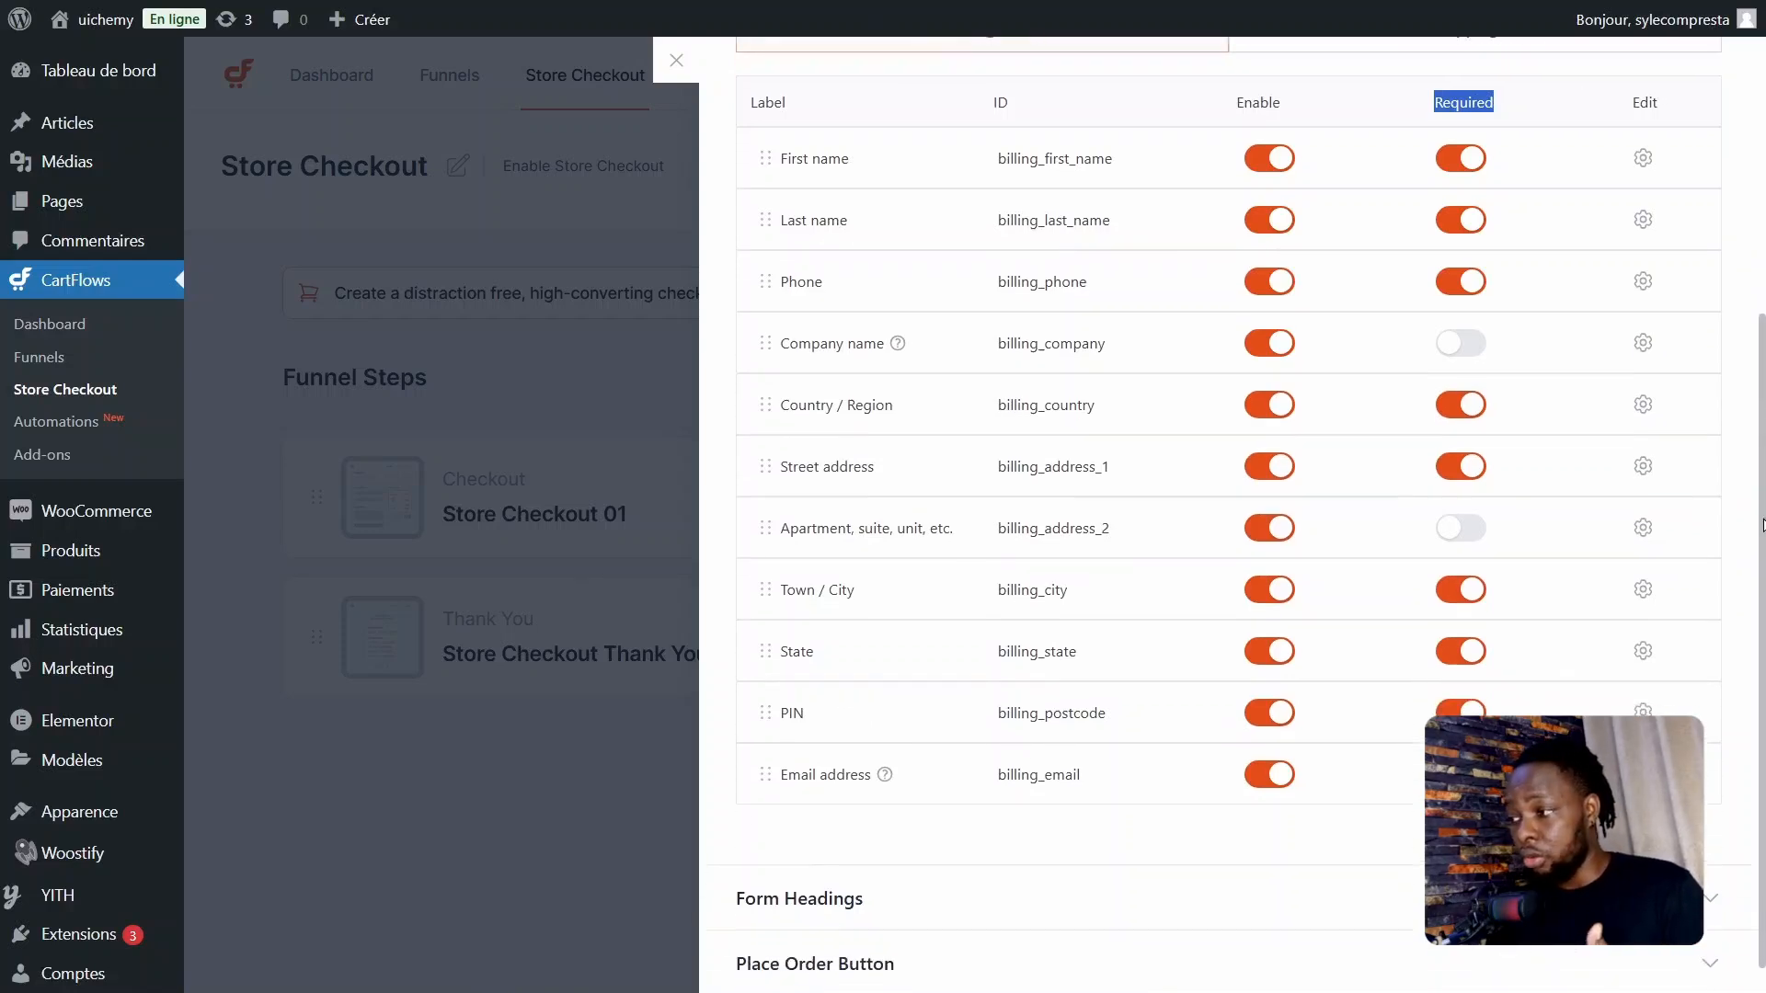
left_click(1031, 873)
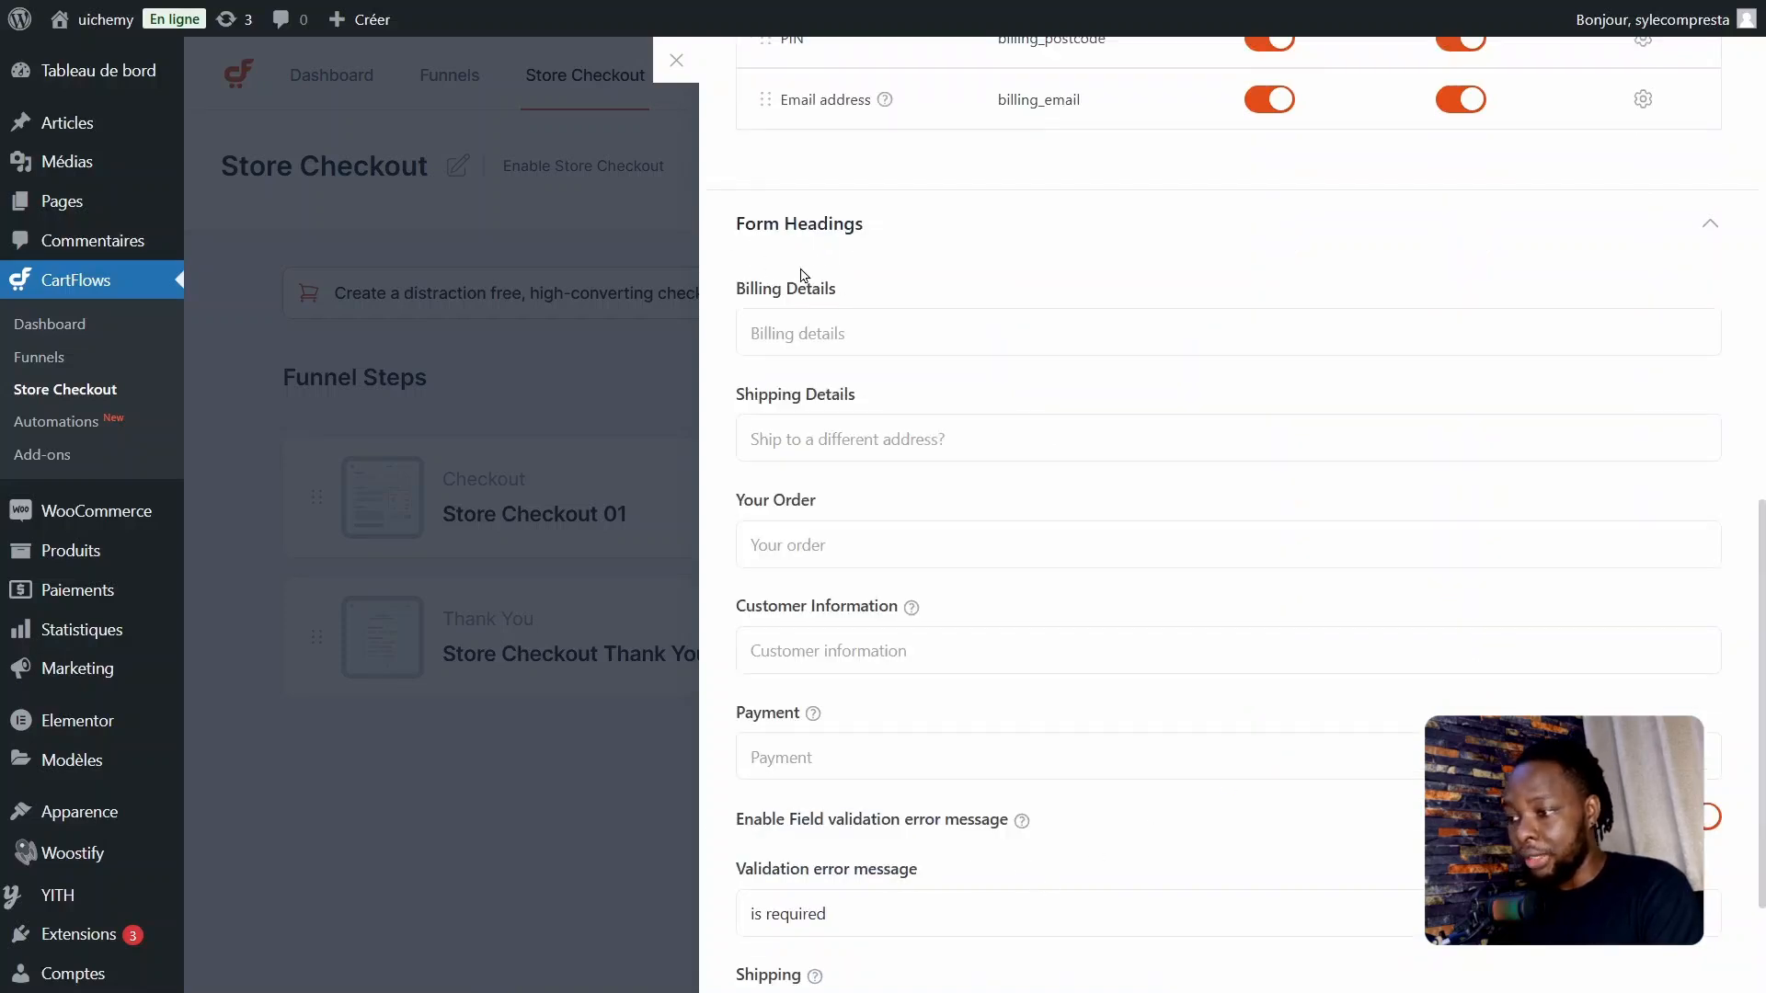
left_click(850, 343)
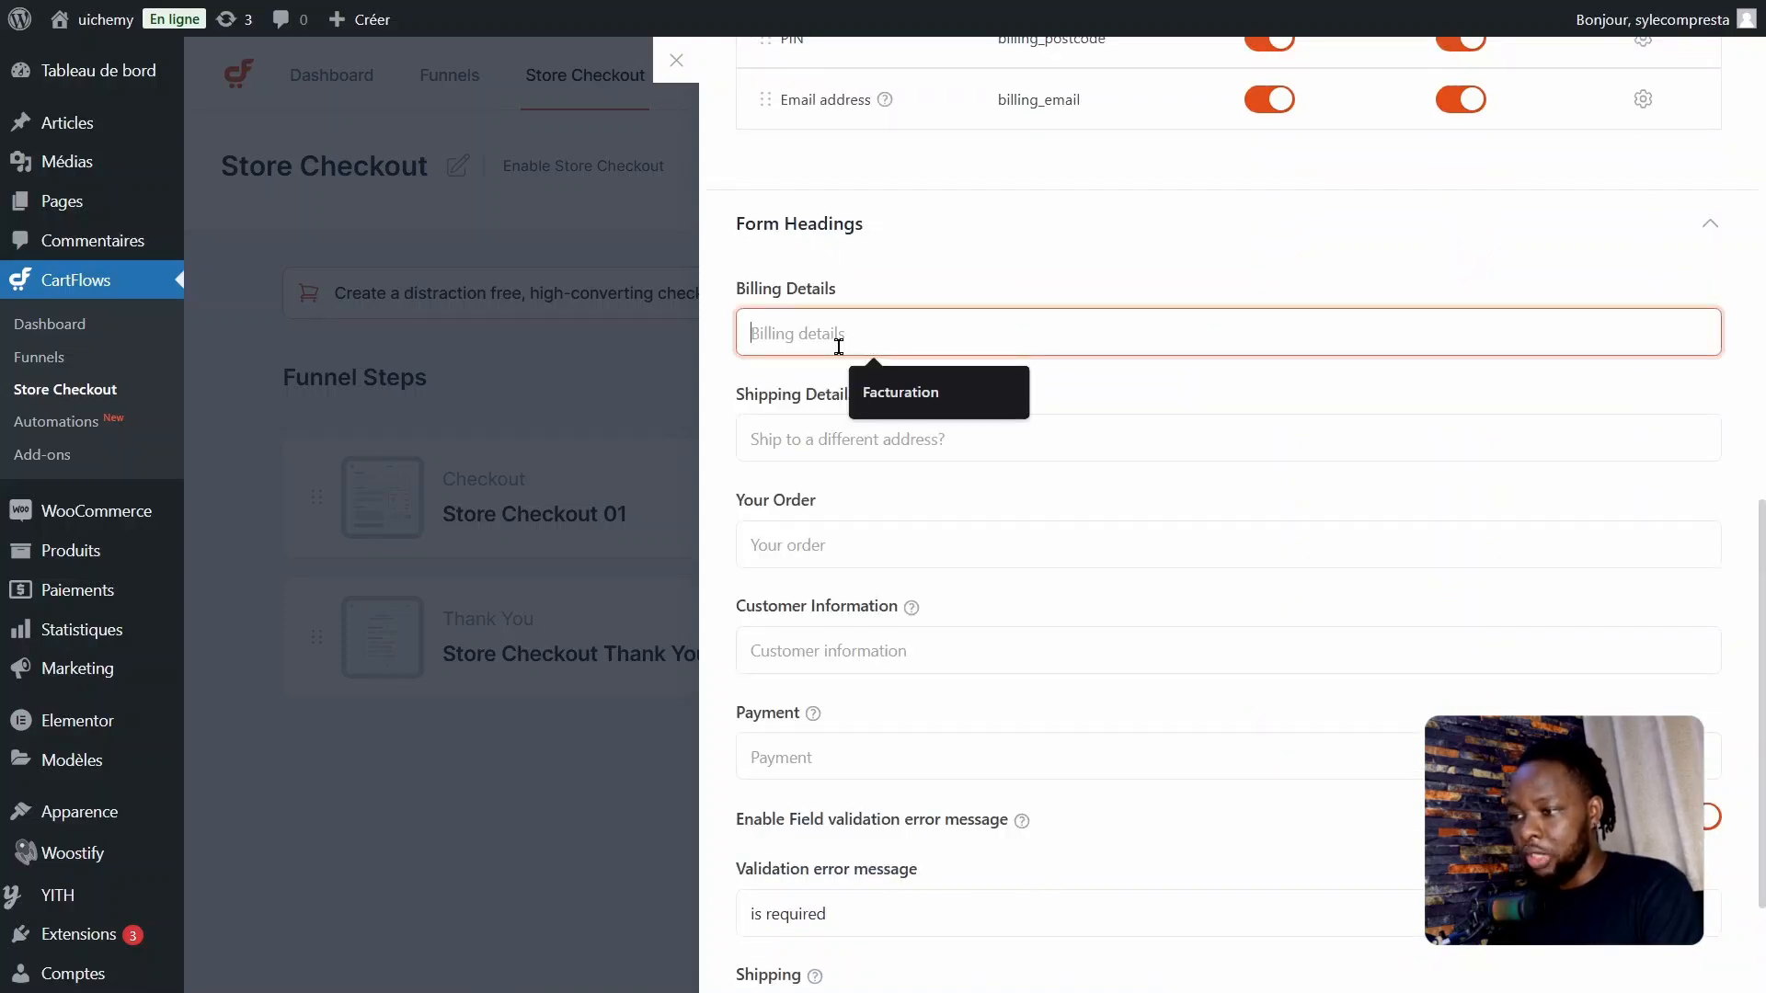
key("Down")
key("Return")
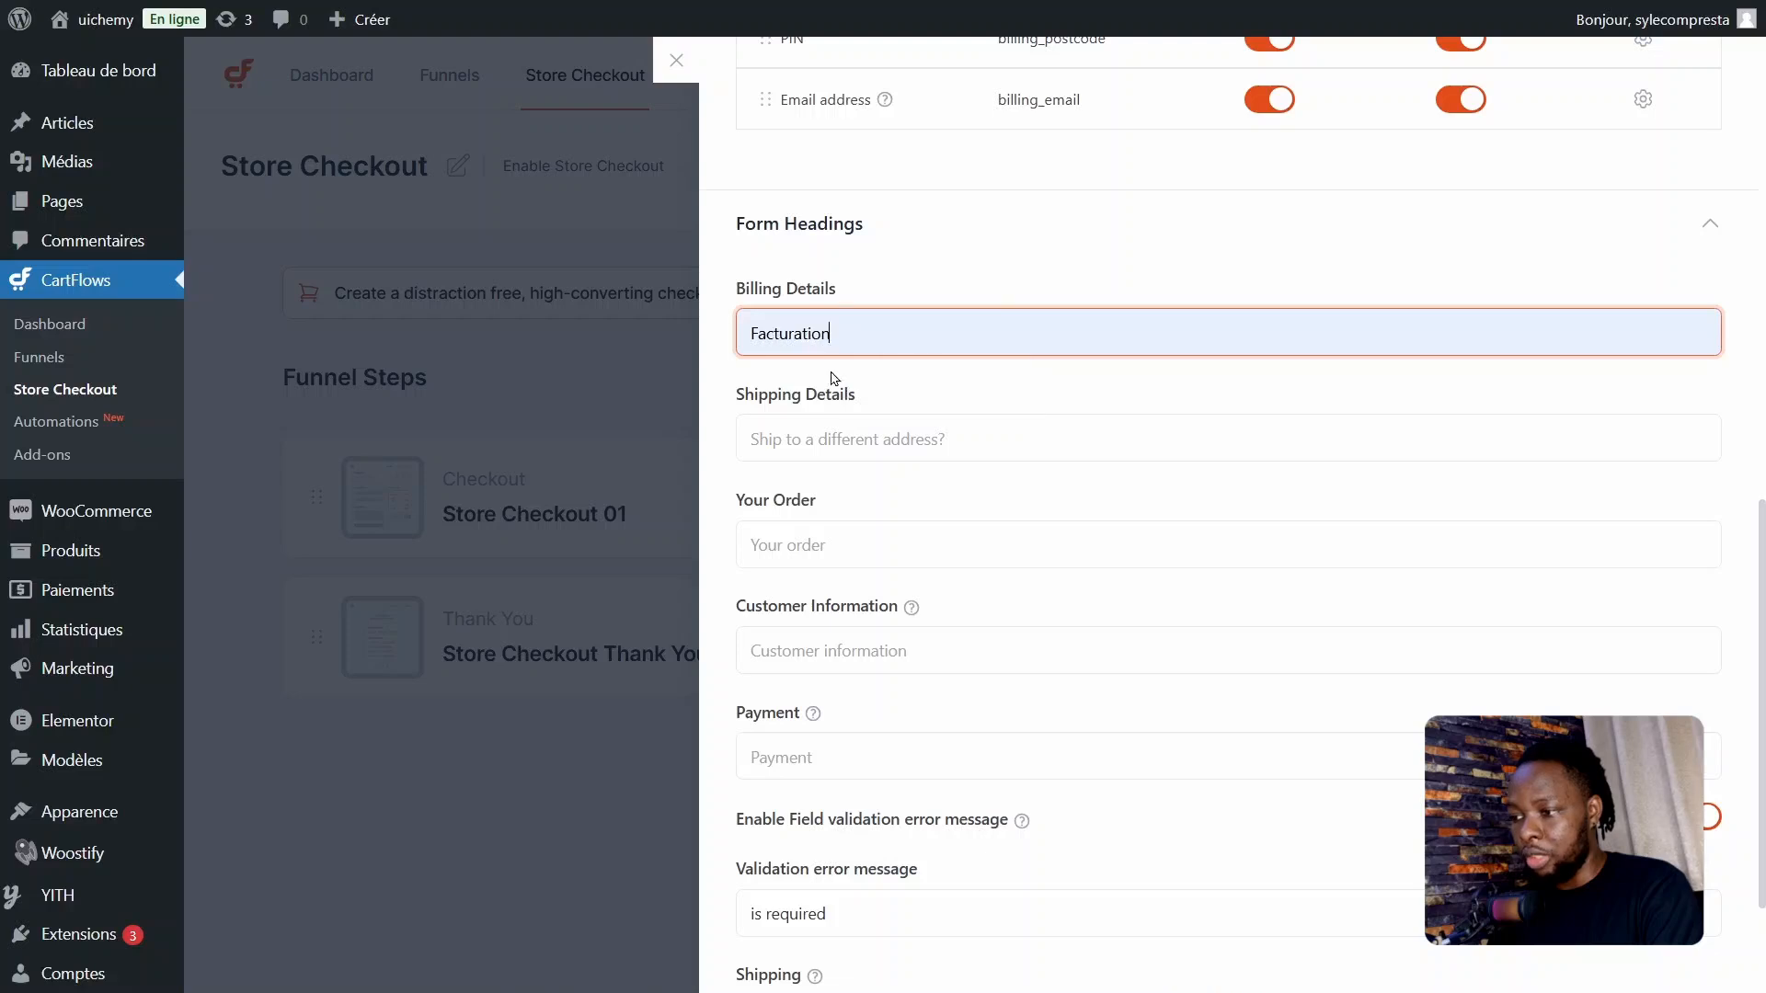
left_click(894, 438)
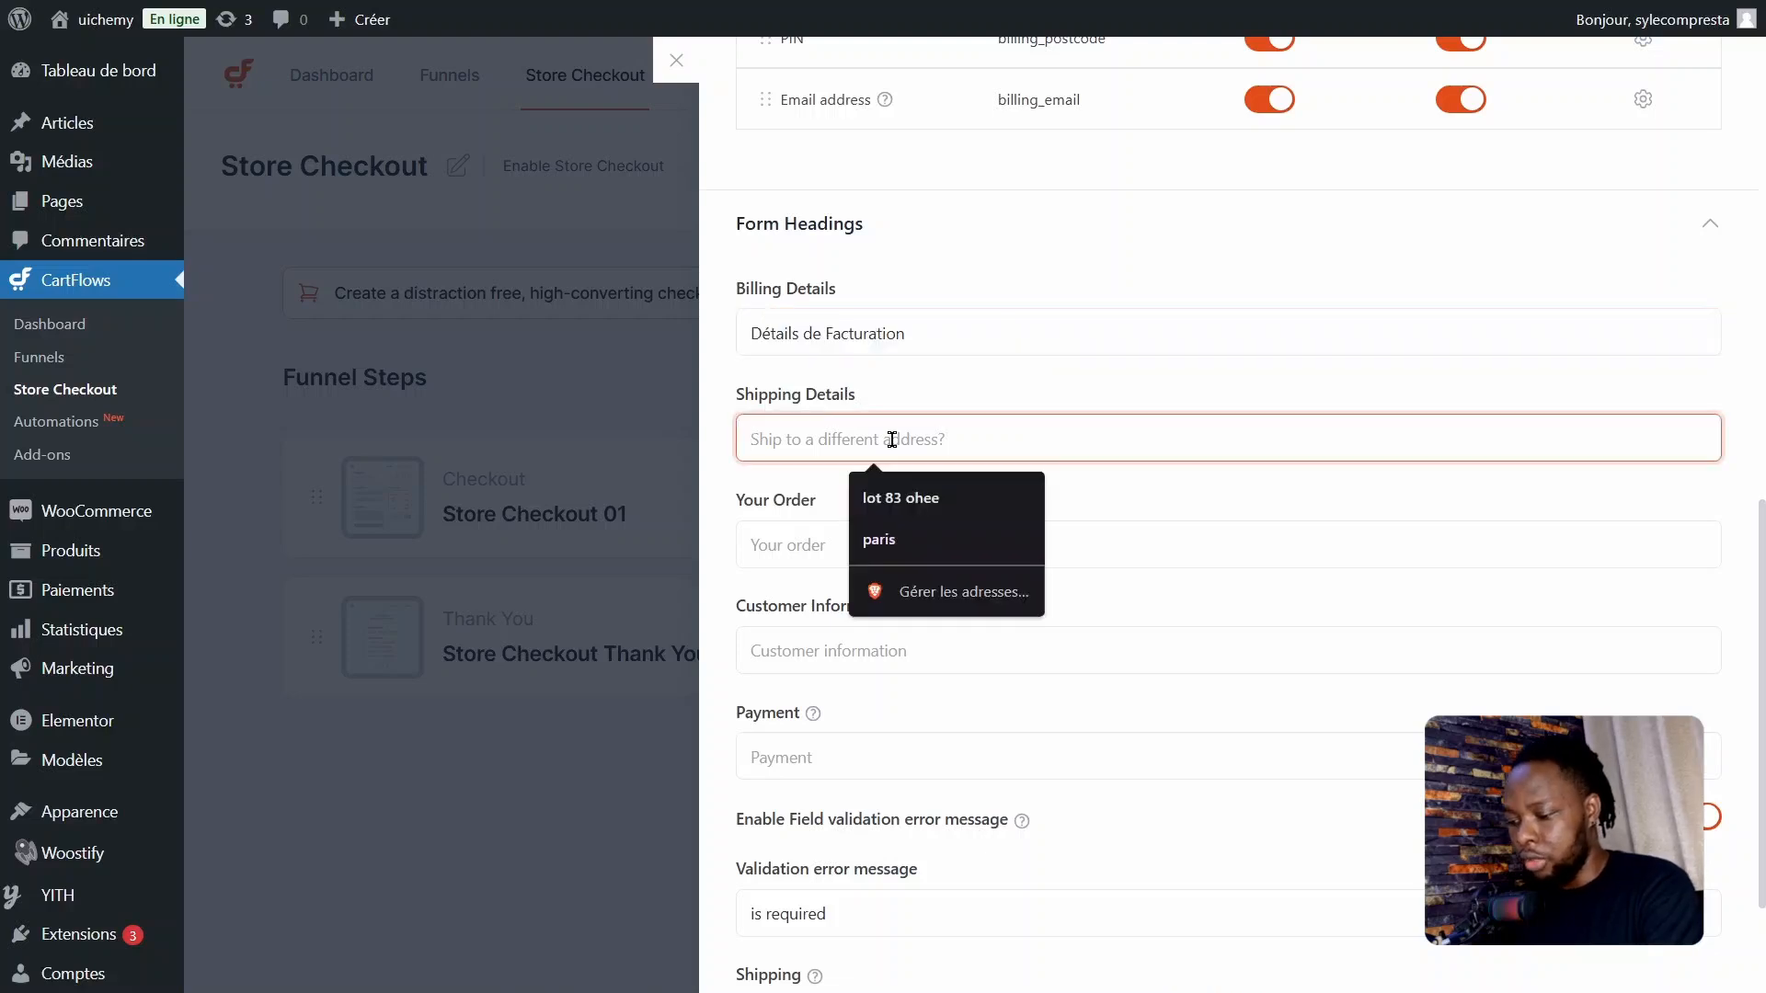
type("Livrer à une adresse différente ?")
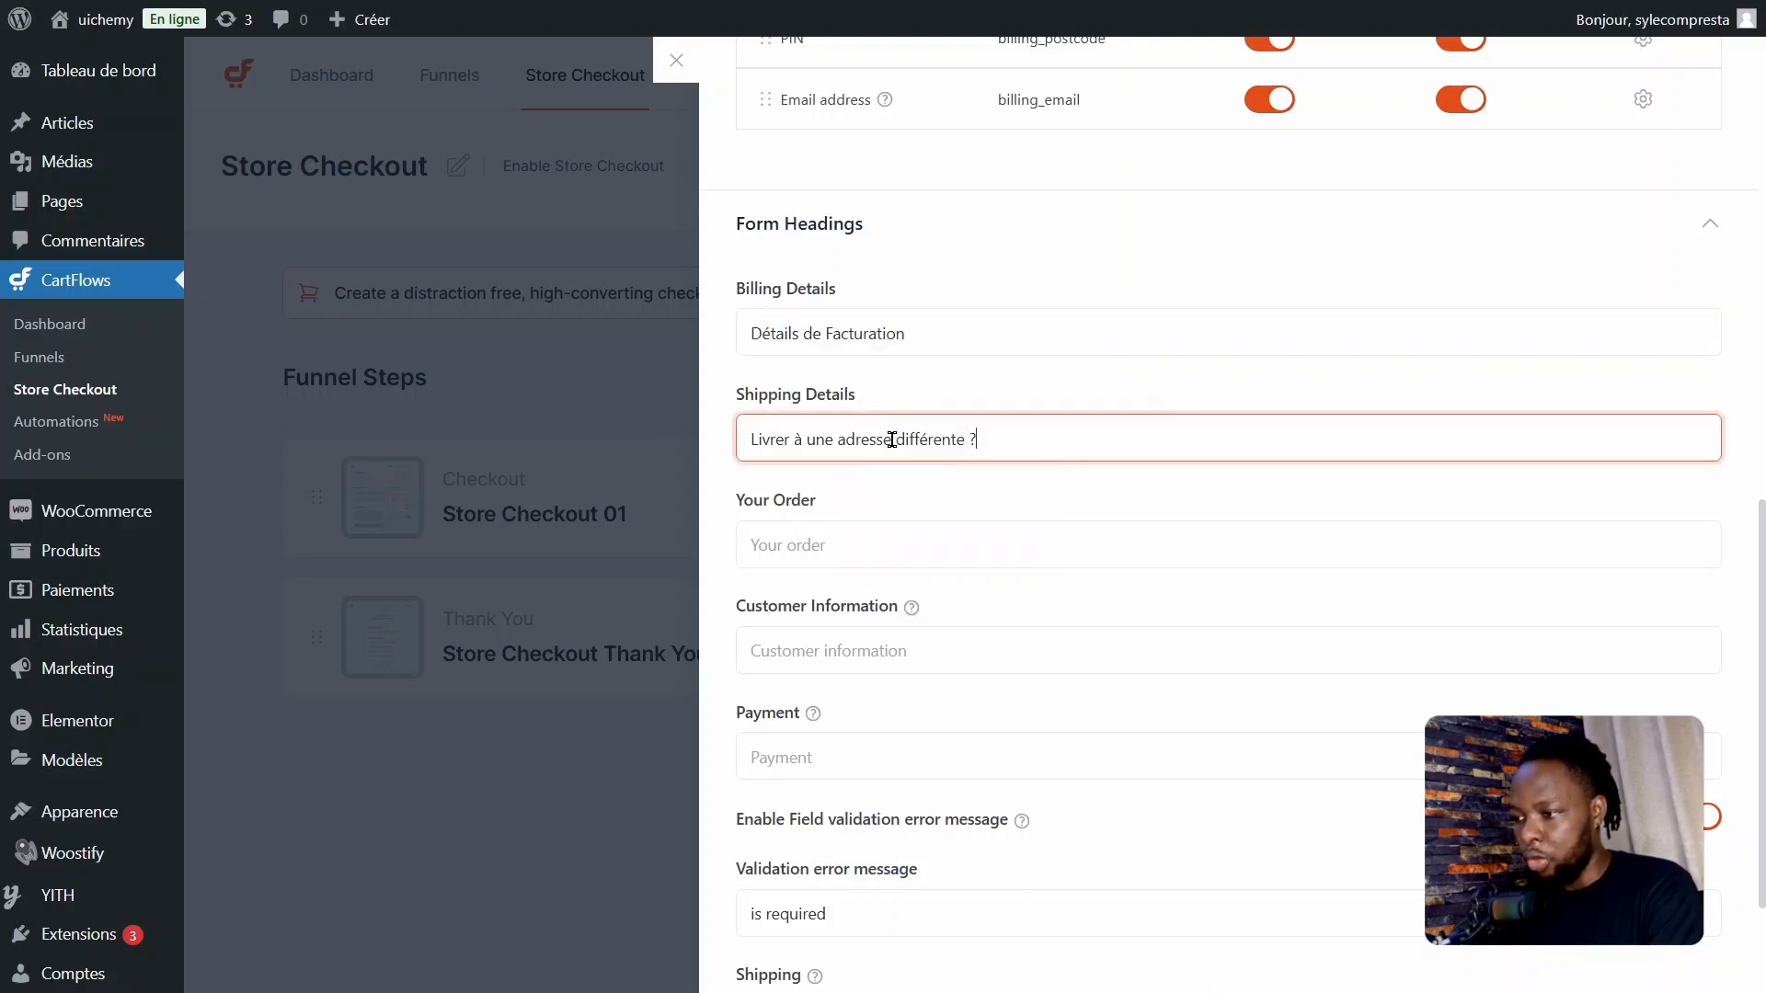
Step: Set the Your Order heading to "Résumé", Customer Information to "Informations client" and Payment to "Paiement"
left_click(854, 543)
type("Ré")
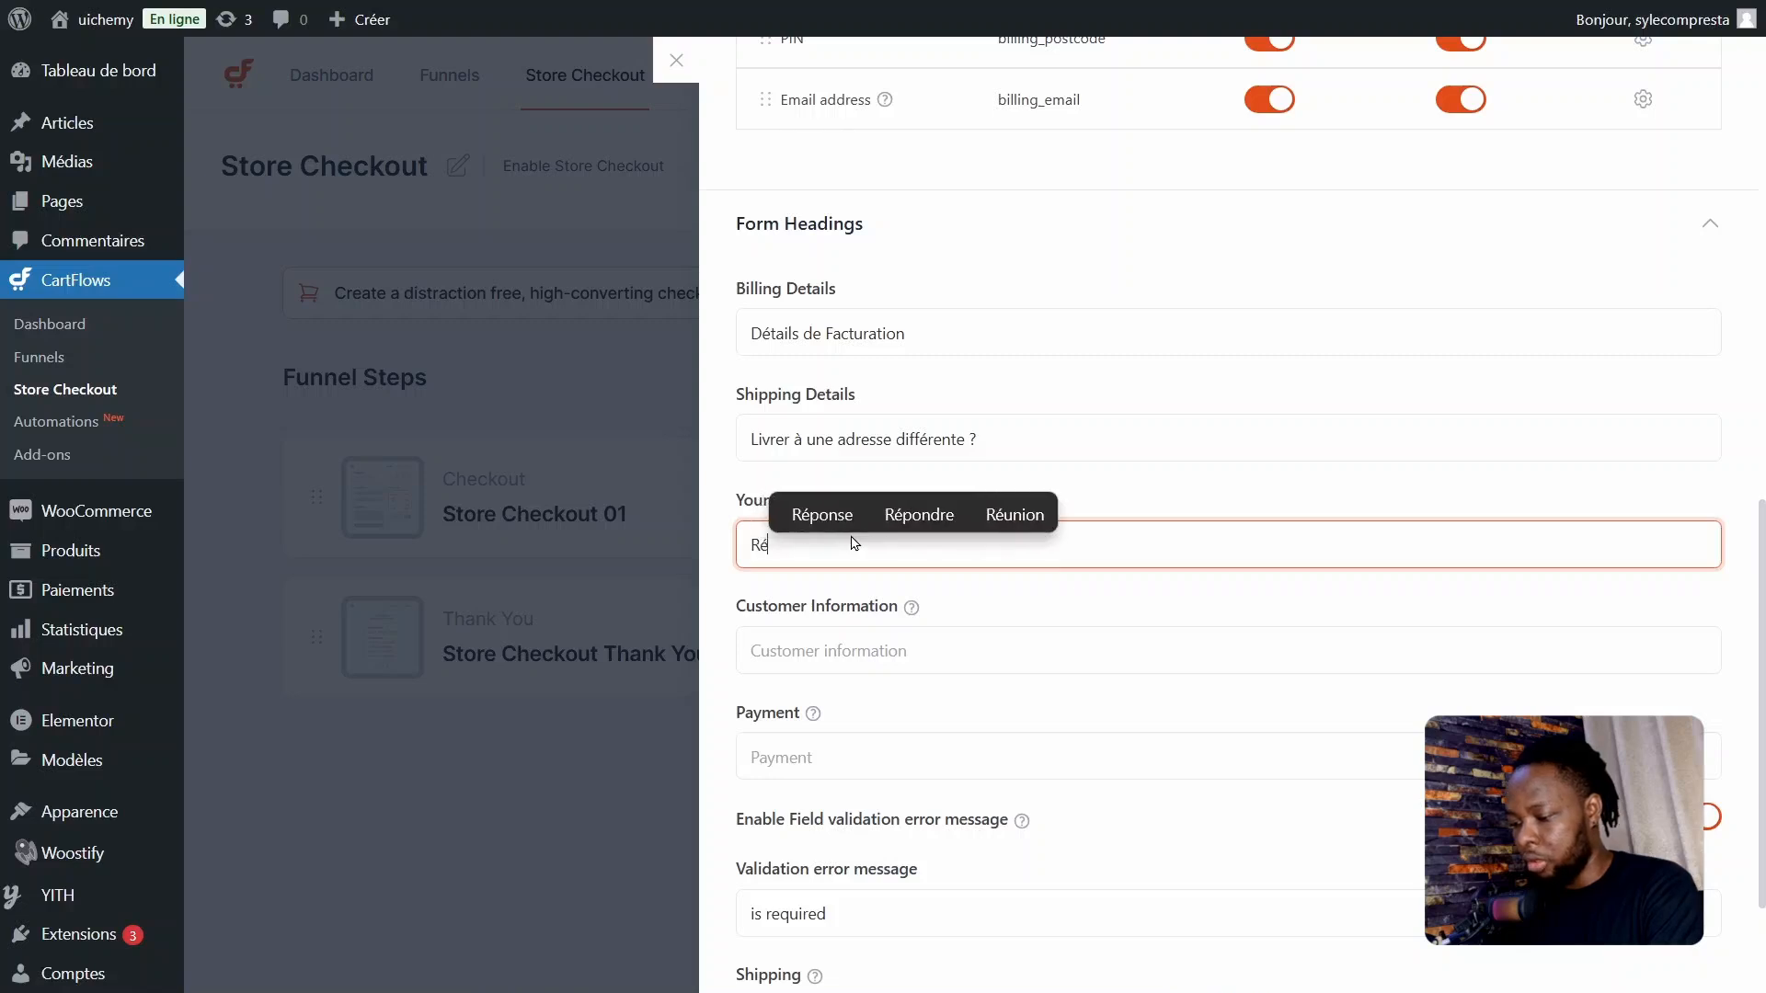
type("sumé")
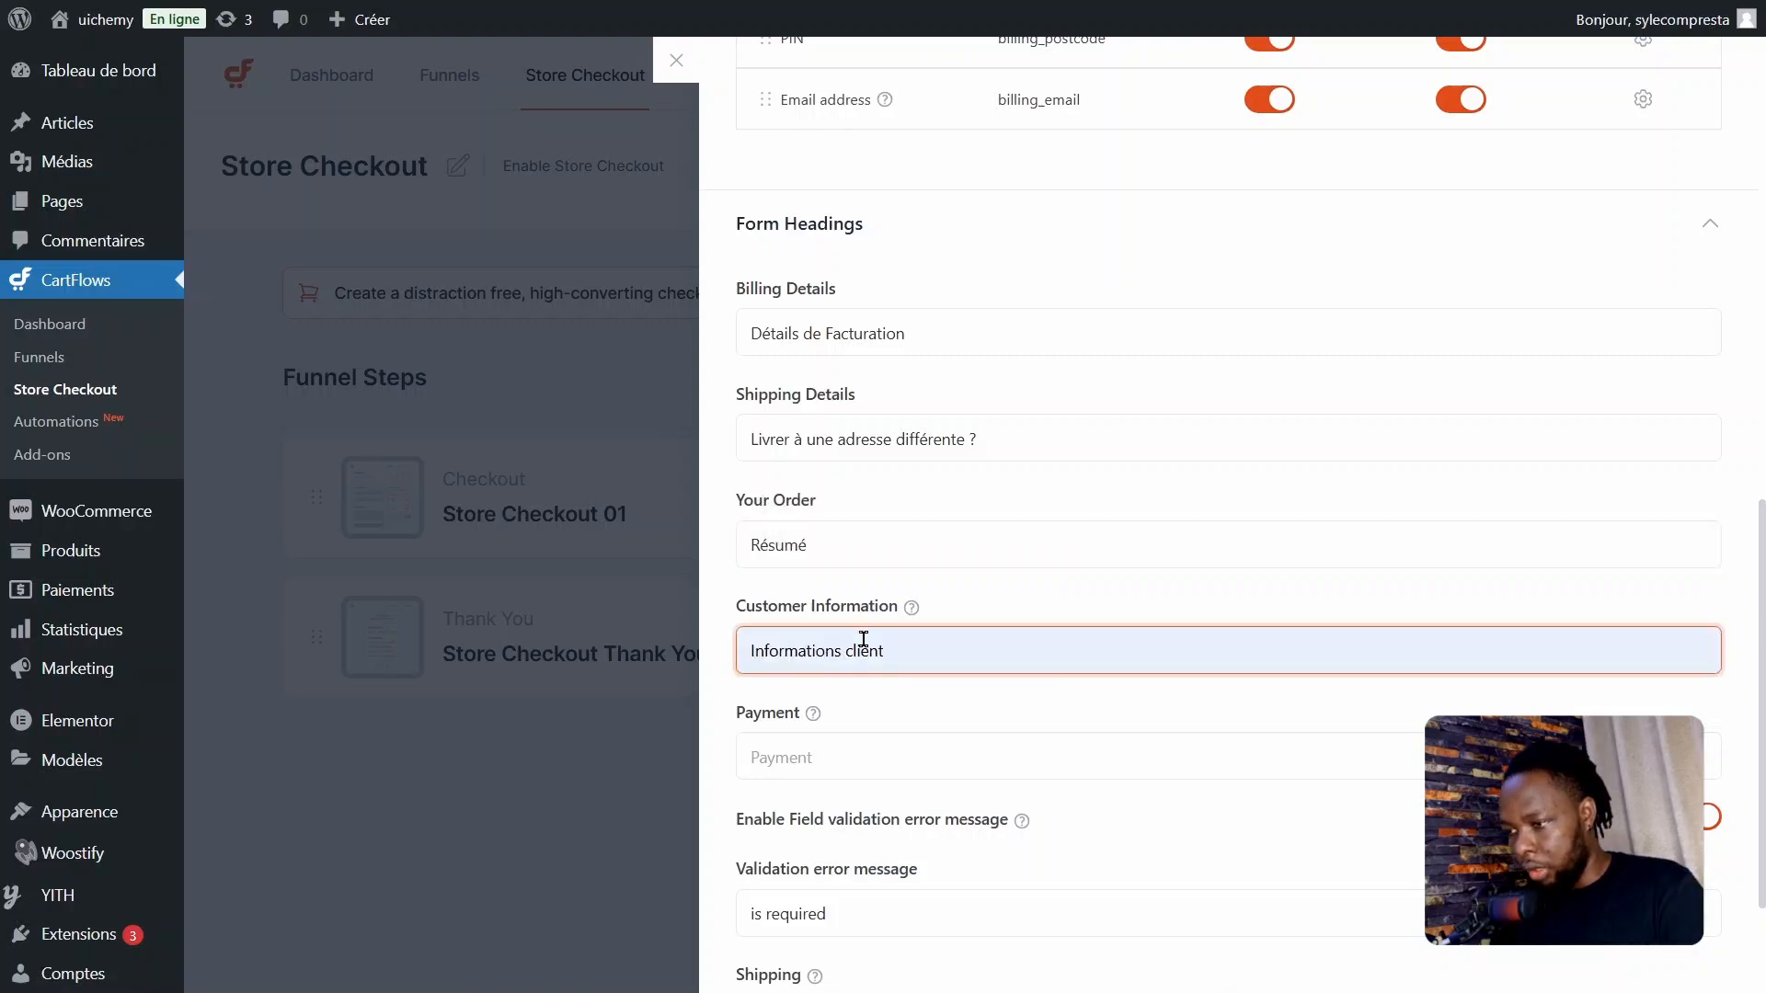
left_click(902, 552)
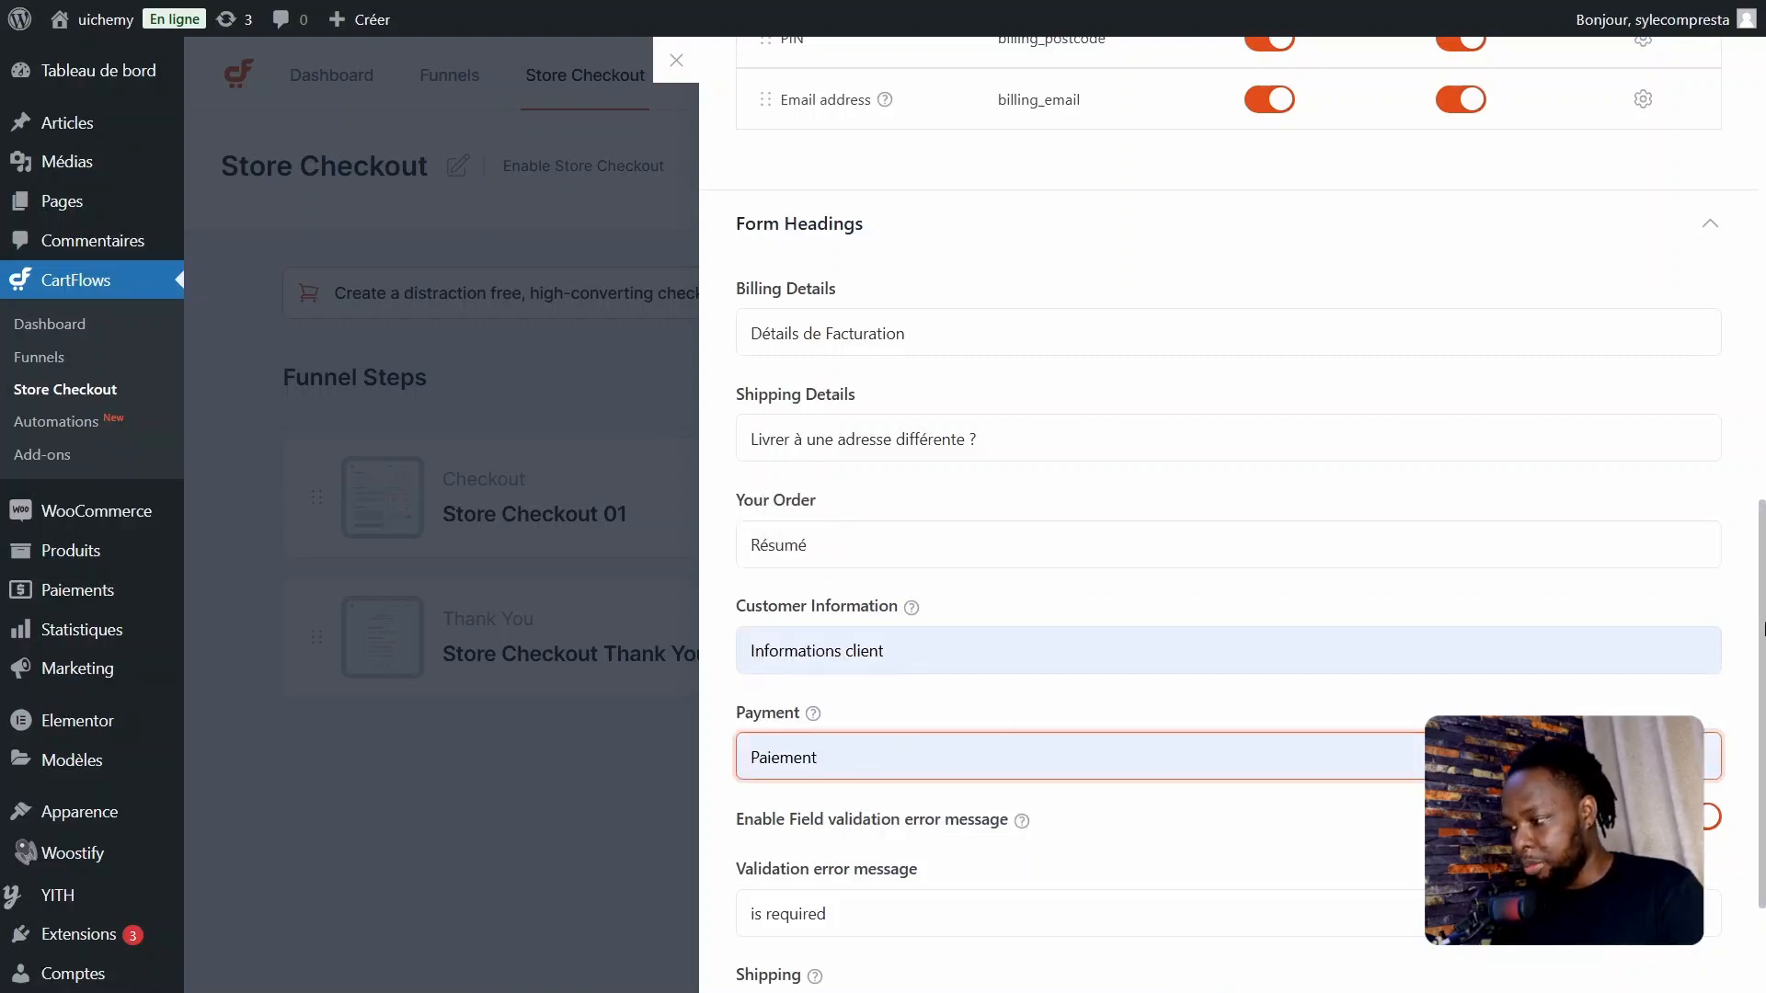
Step: Set the validation error message to "Ce champs est requis" and the Shipping heading to "Livraison" in Form Headings
left_click_drag(1764, 630, 1764, 681)
left_click_drag(1764, 681, 1764, 717)
type("Ce ")
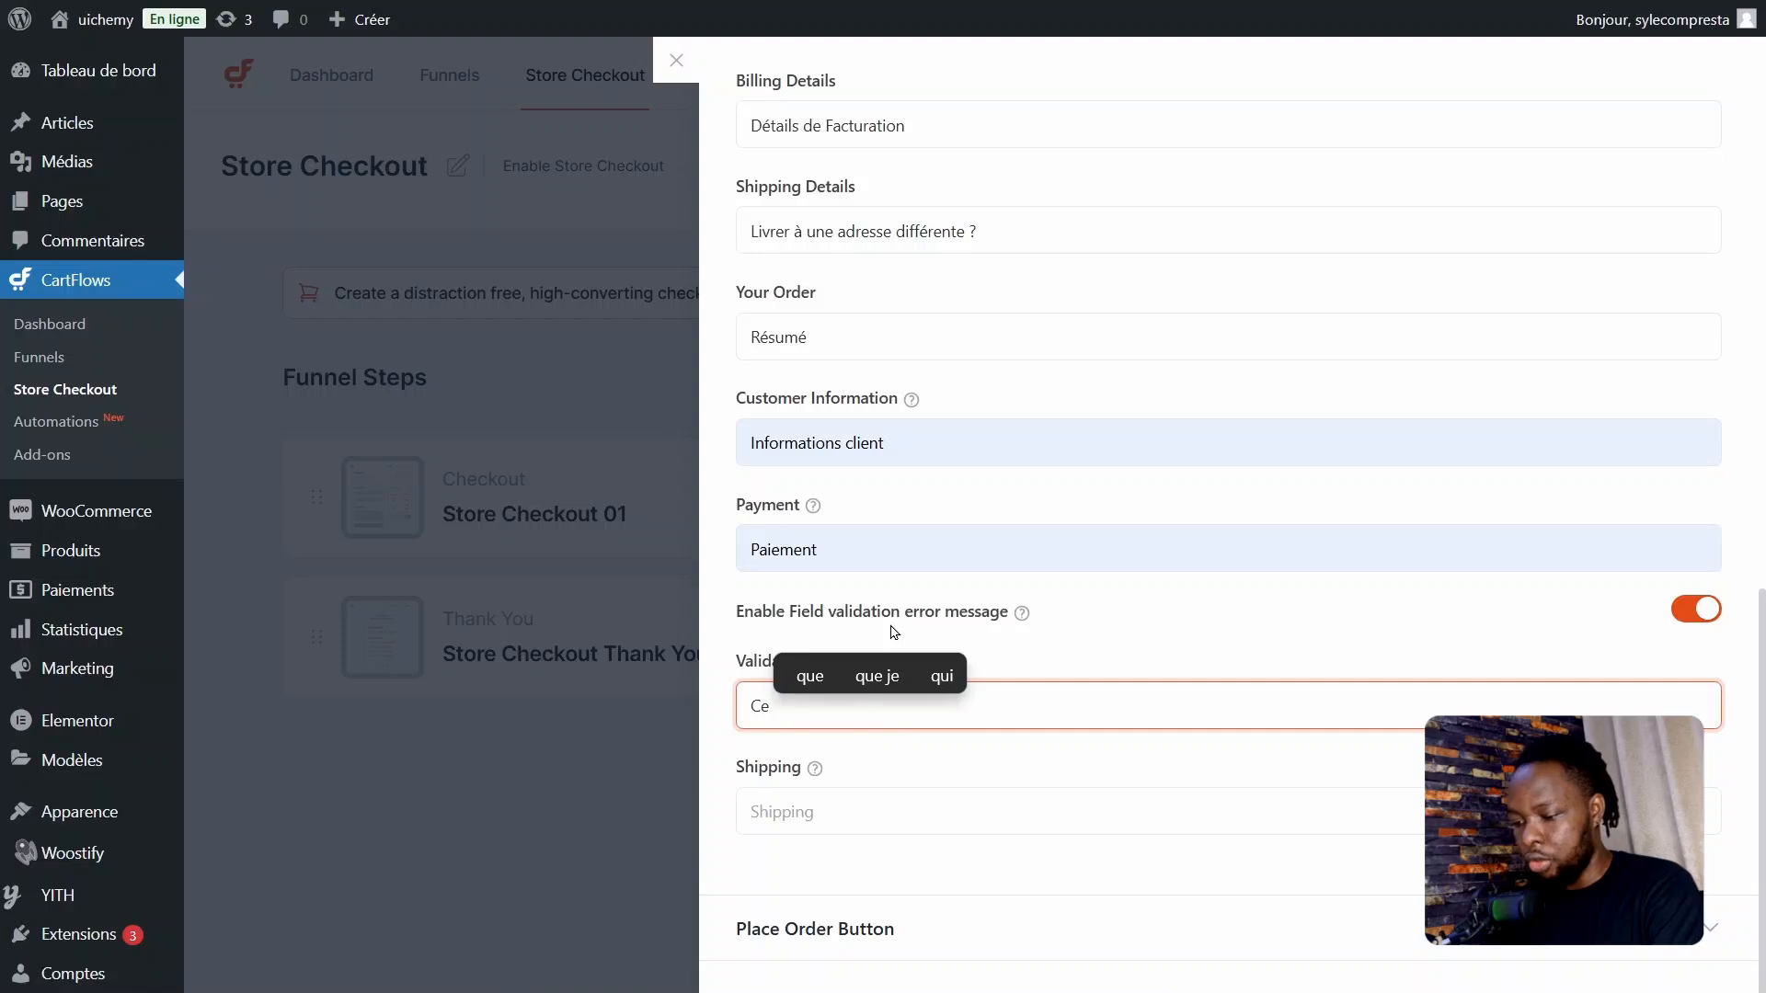
type("champs est requis")
left_click(835, 801)
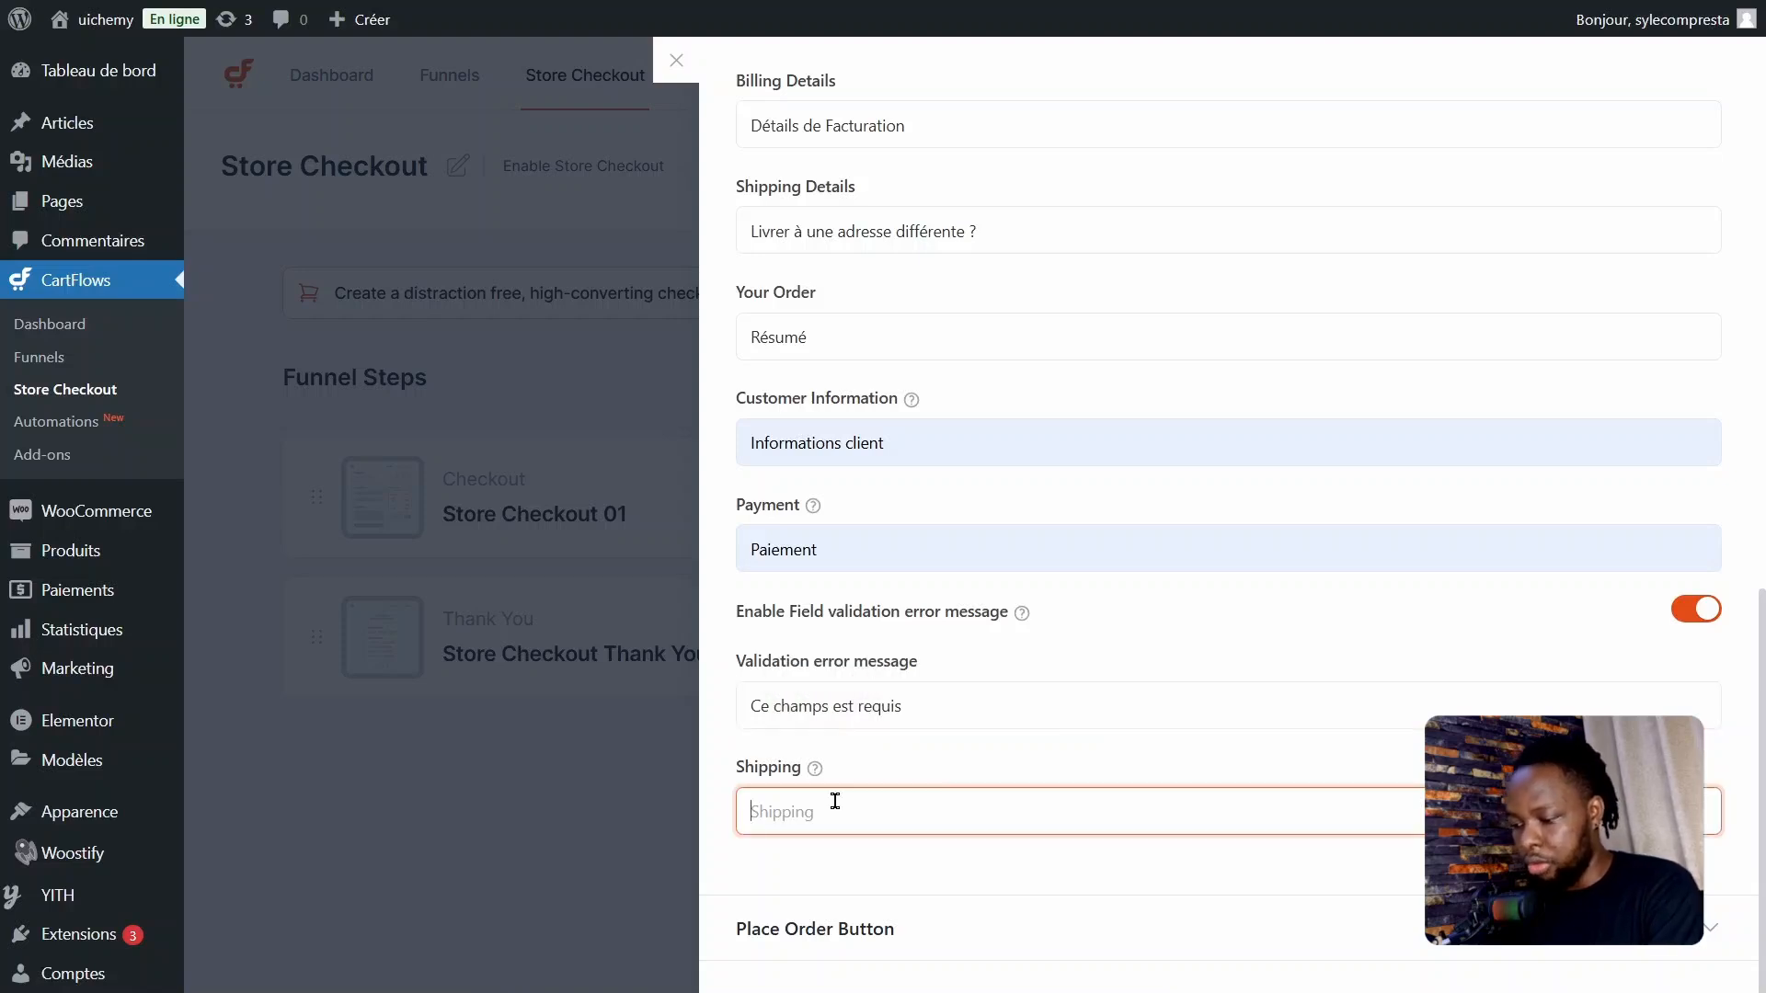
type("Livraiso")
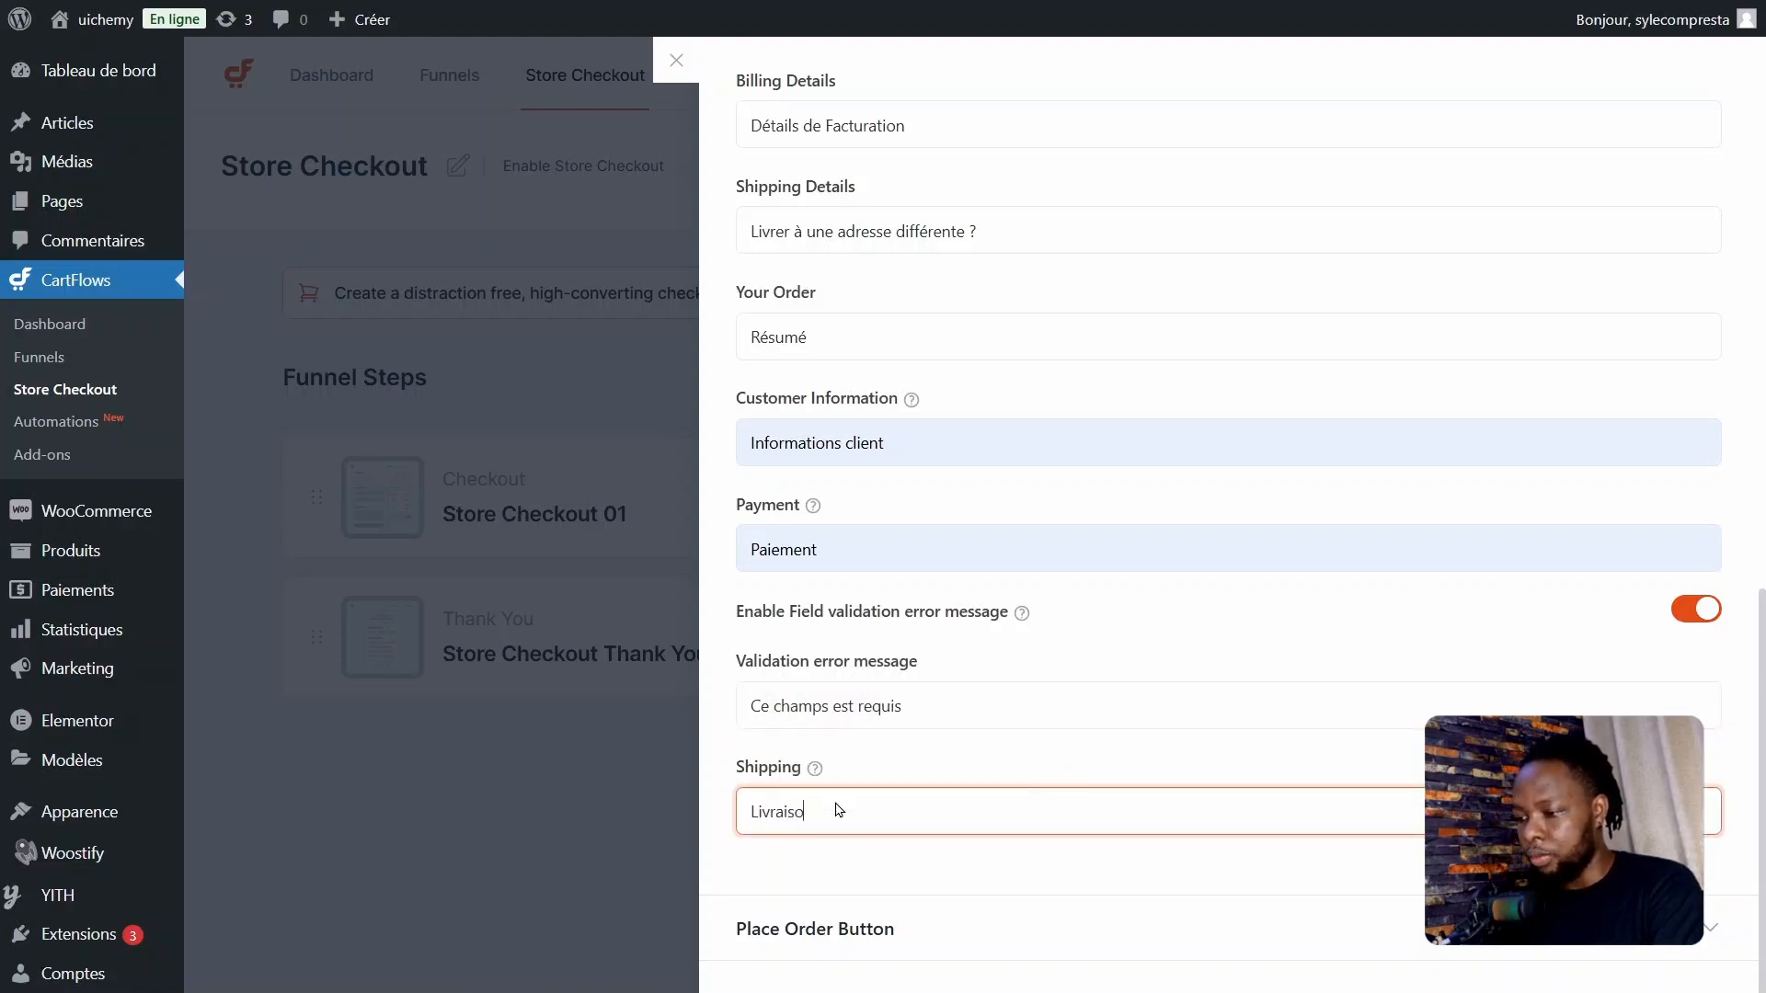
type("n")
Step: Set the Place Order Button's text to "Valider"
left_click(934, 919)
key("Tab")
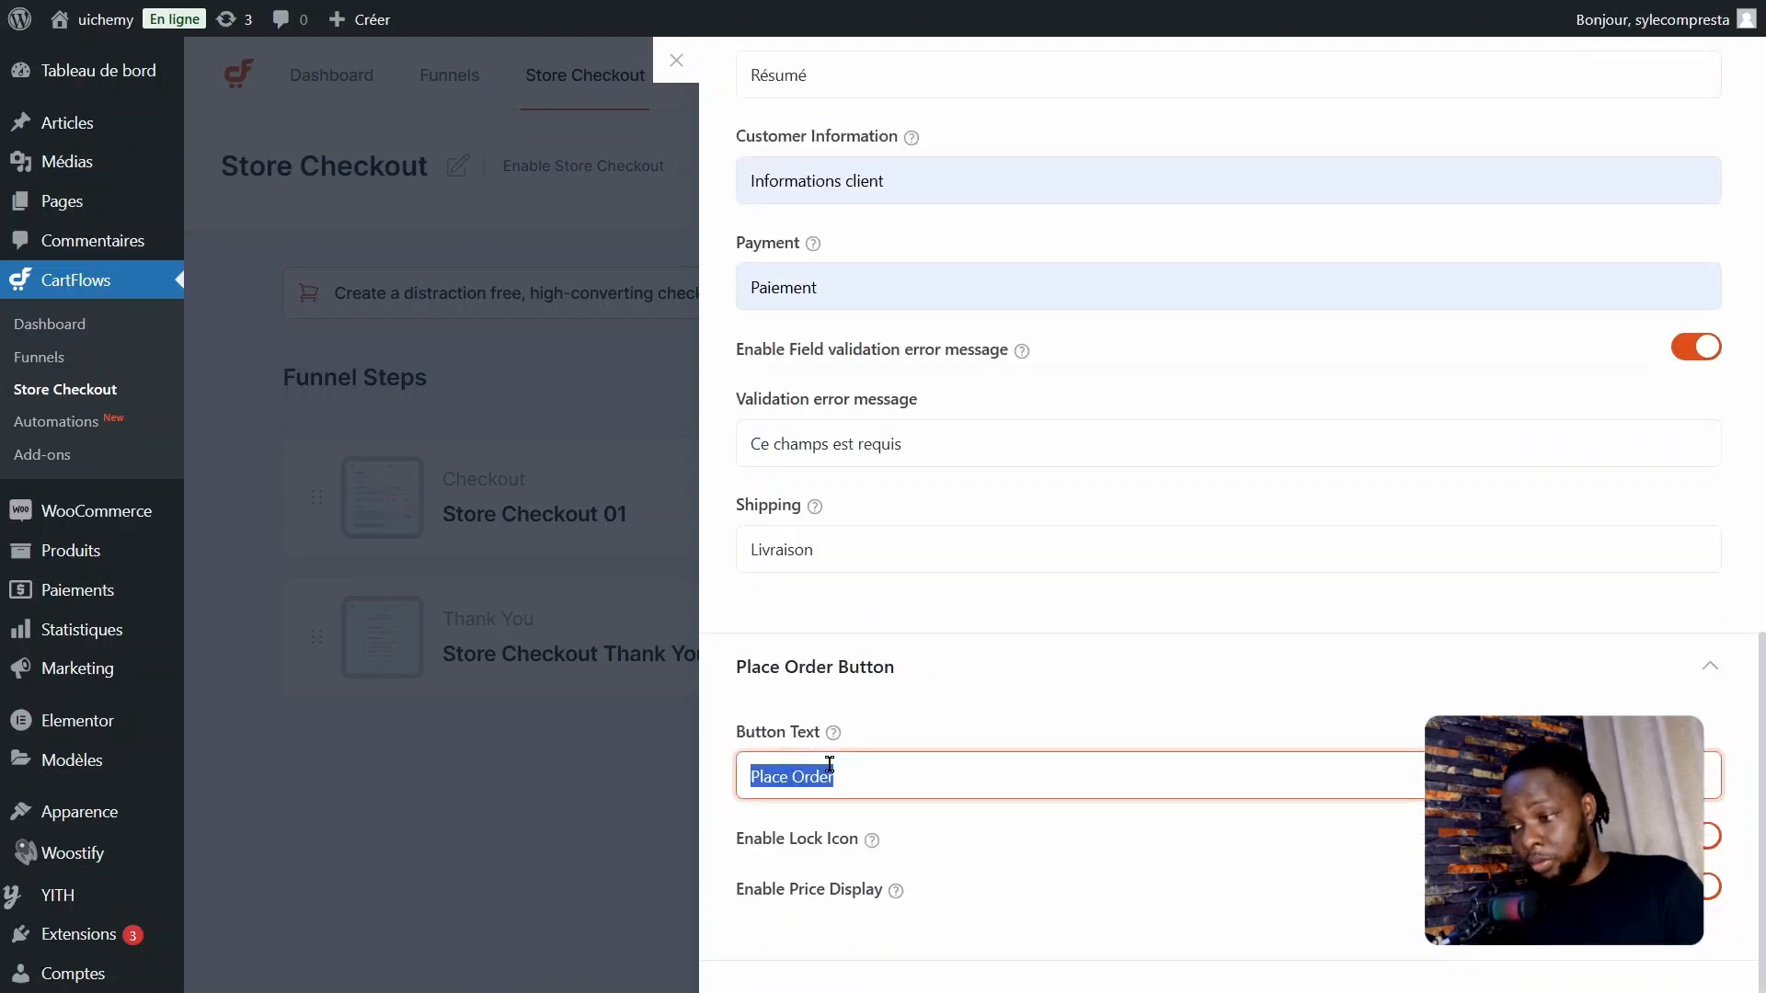
type("Validation")
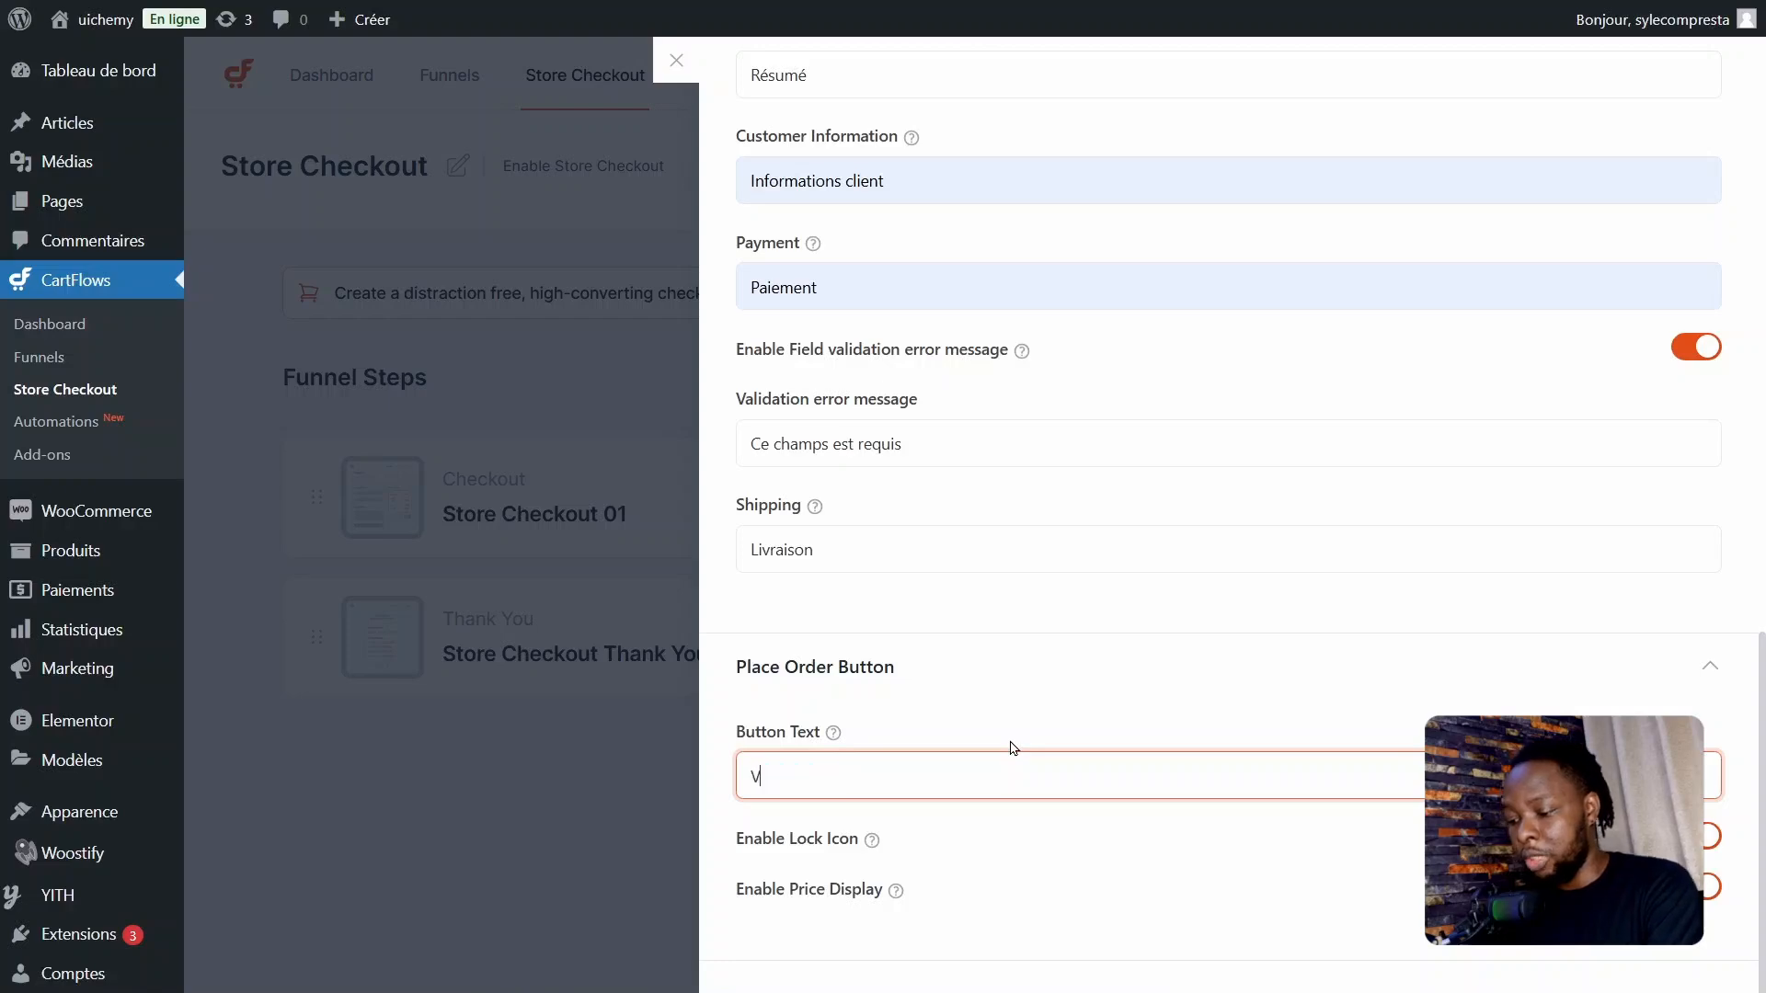
key("BackSpace")
key("BackSpace")
key("BackSpace")
key("BackSpace")
key("BackSpace")
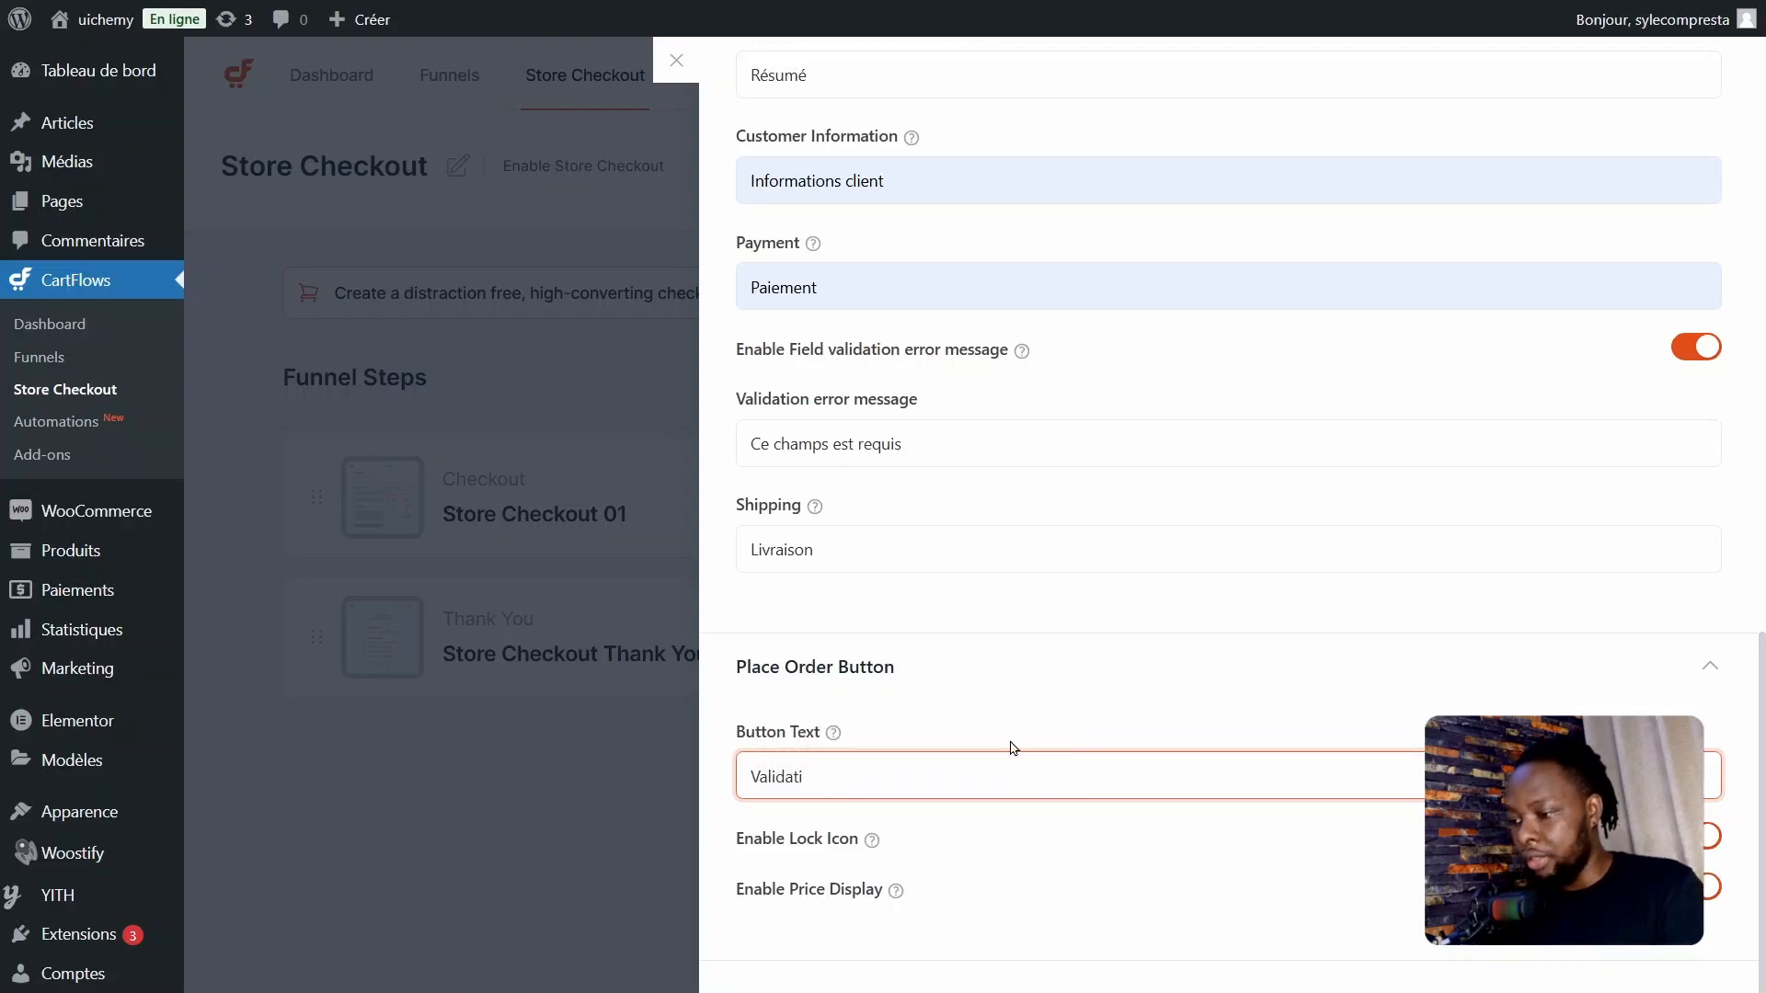
type("er")
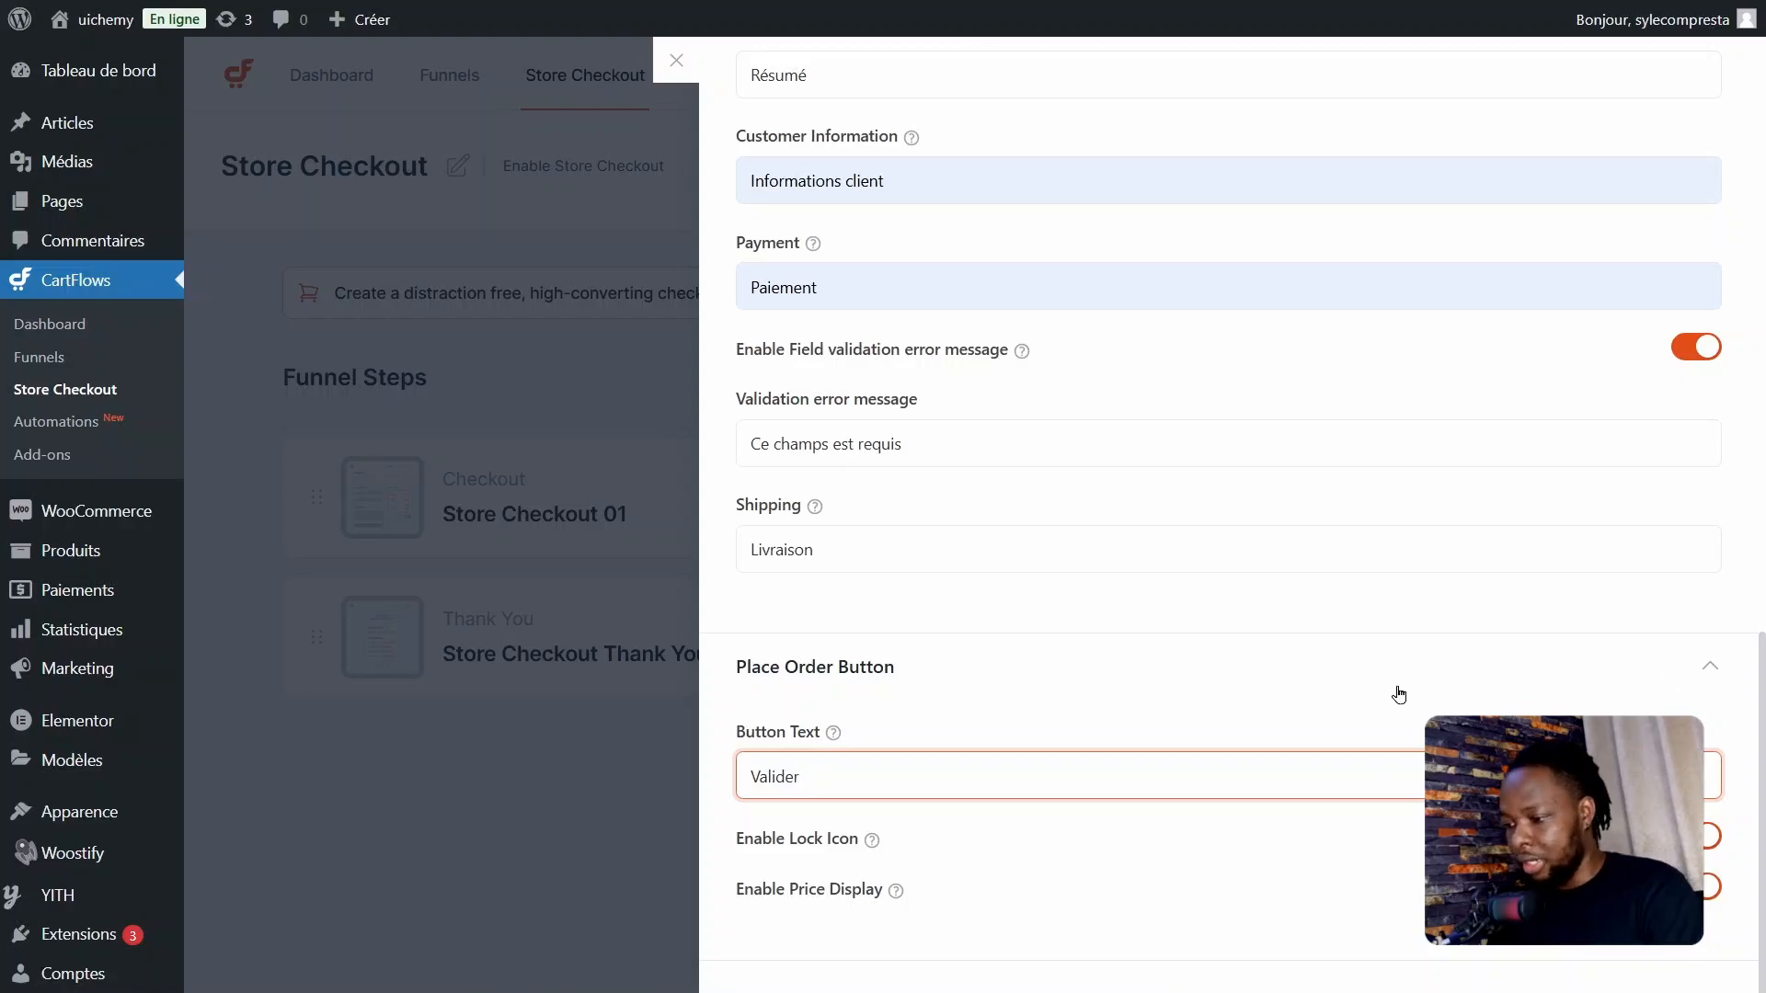
Step: Save the Store Checkout 01 settings, declining the browser's offer to store the address, and open the dynamic offers
scroll(1278, 722, "up", 2)
scroll(1276, 717, "down", 2)
scroll(1278, 713, "up", 20)
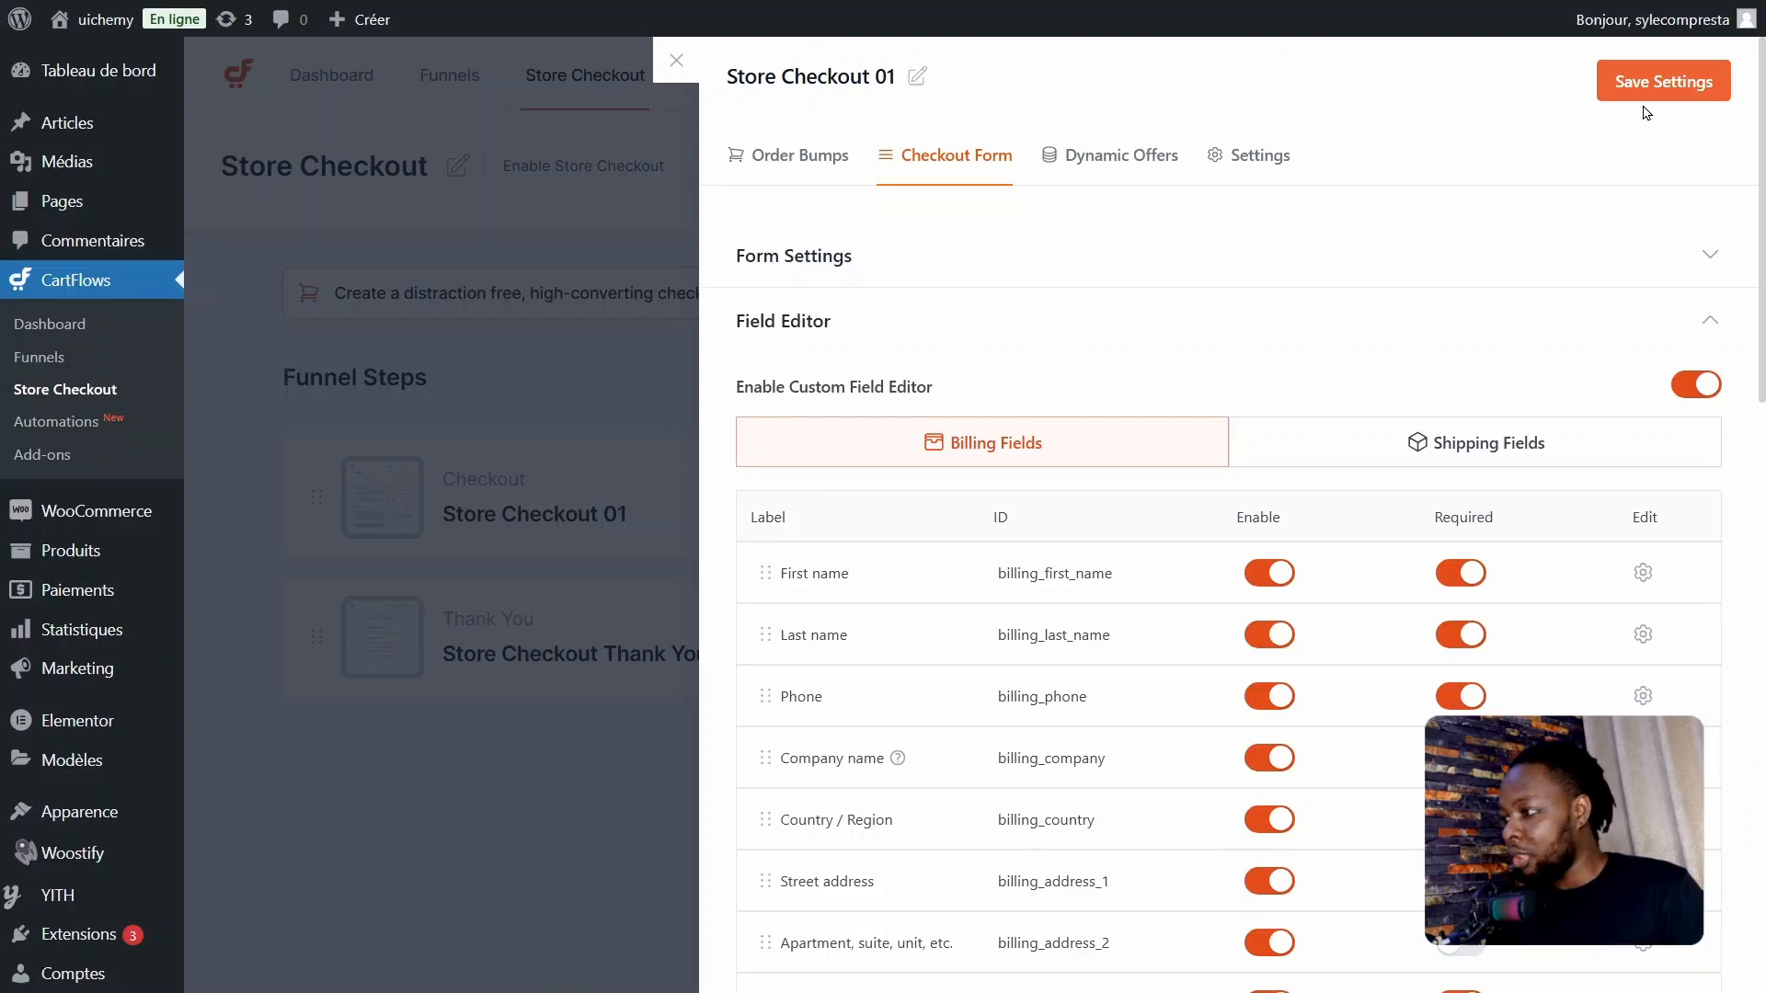
left_click(1637, 83)
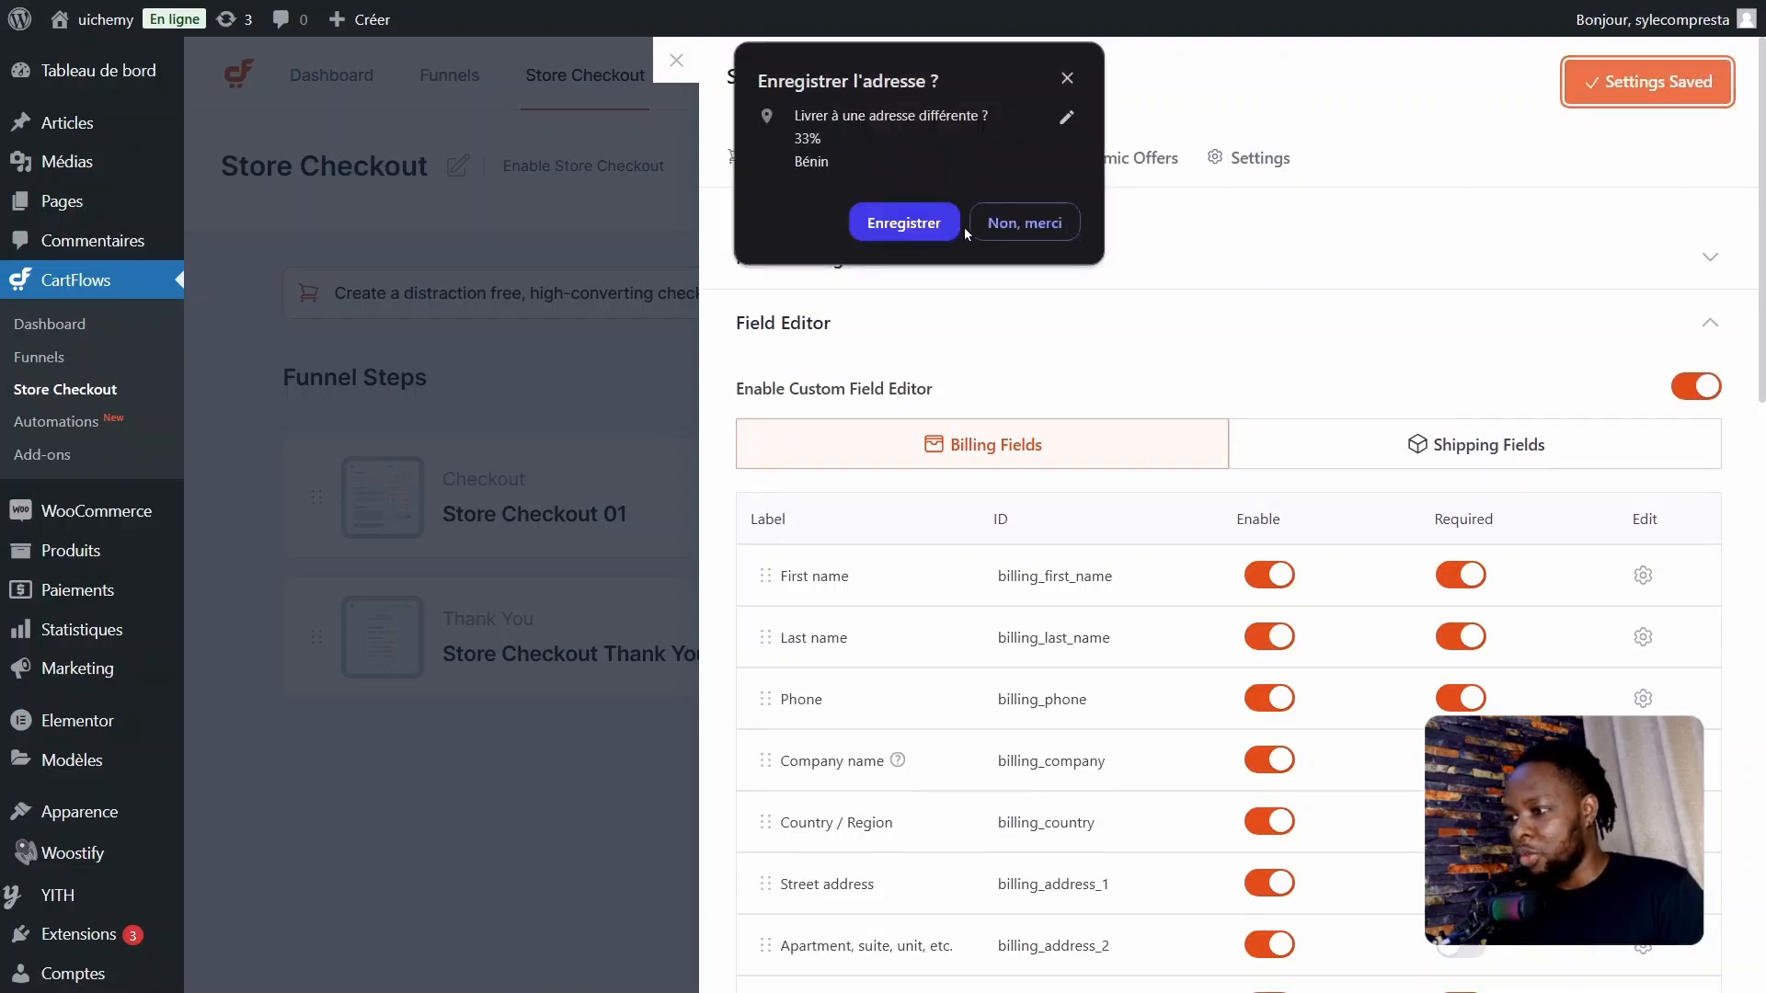
left_click(1022, 223)
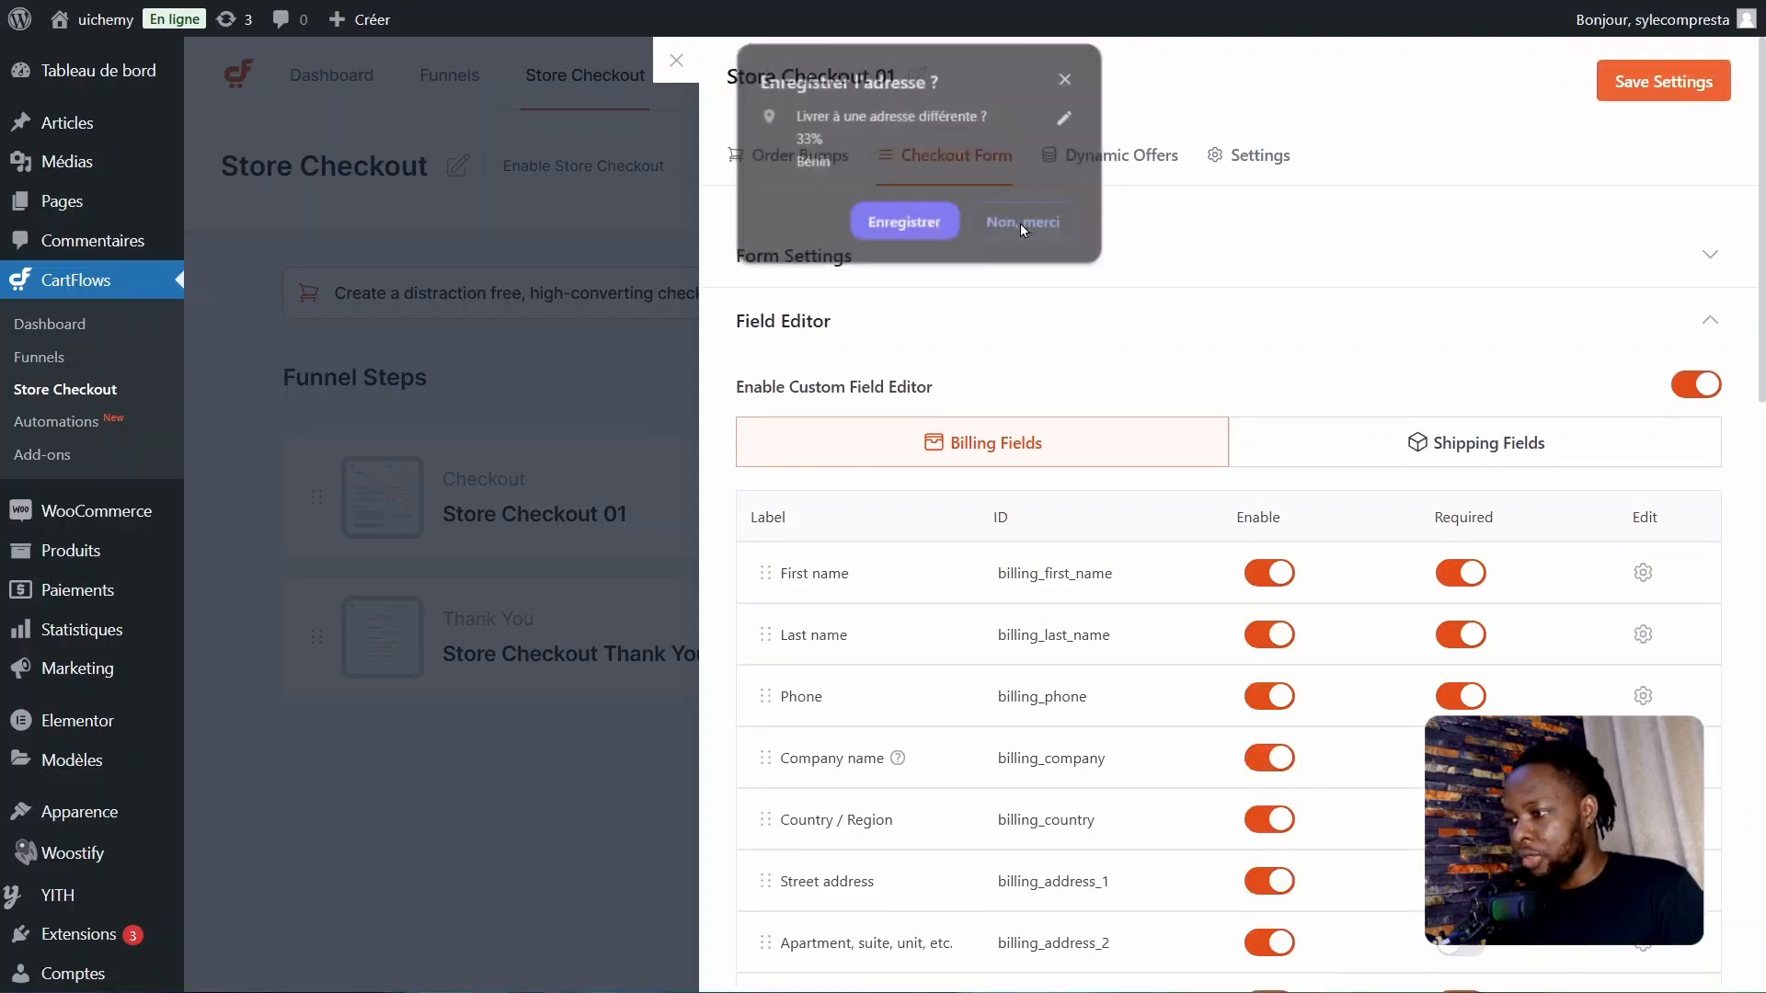
left_click(1645, 76)
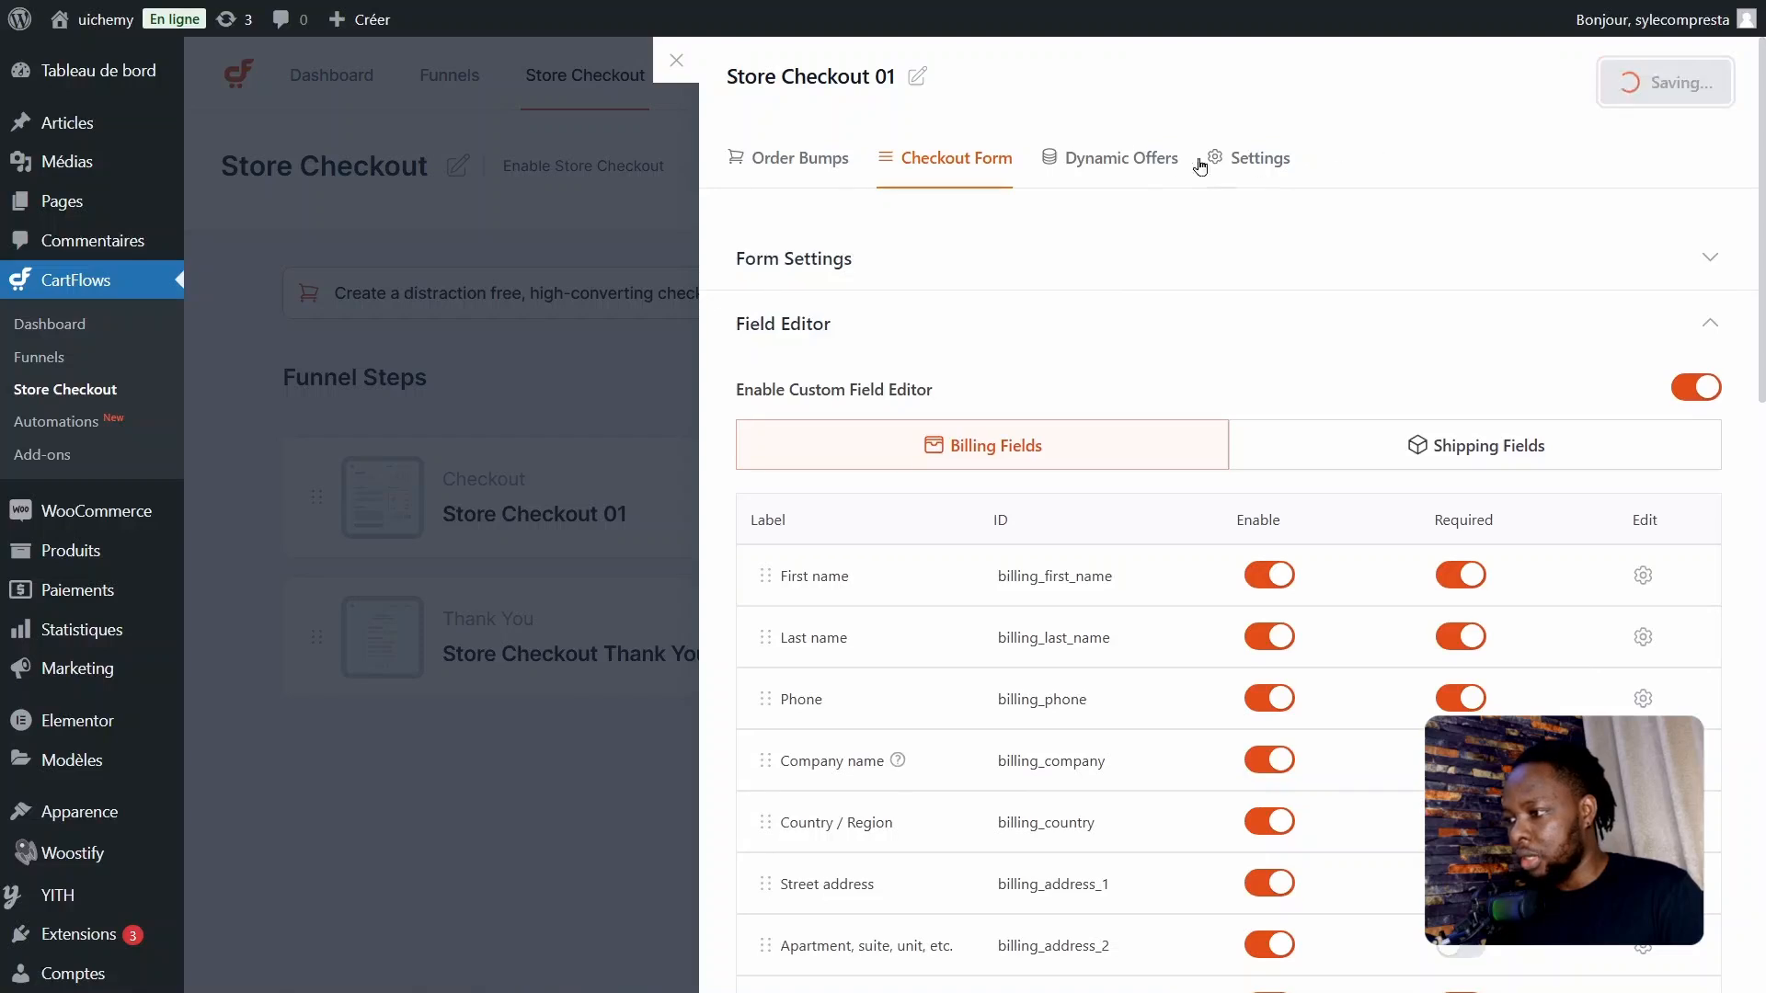
left_click(1118, 162)
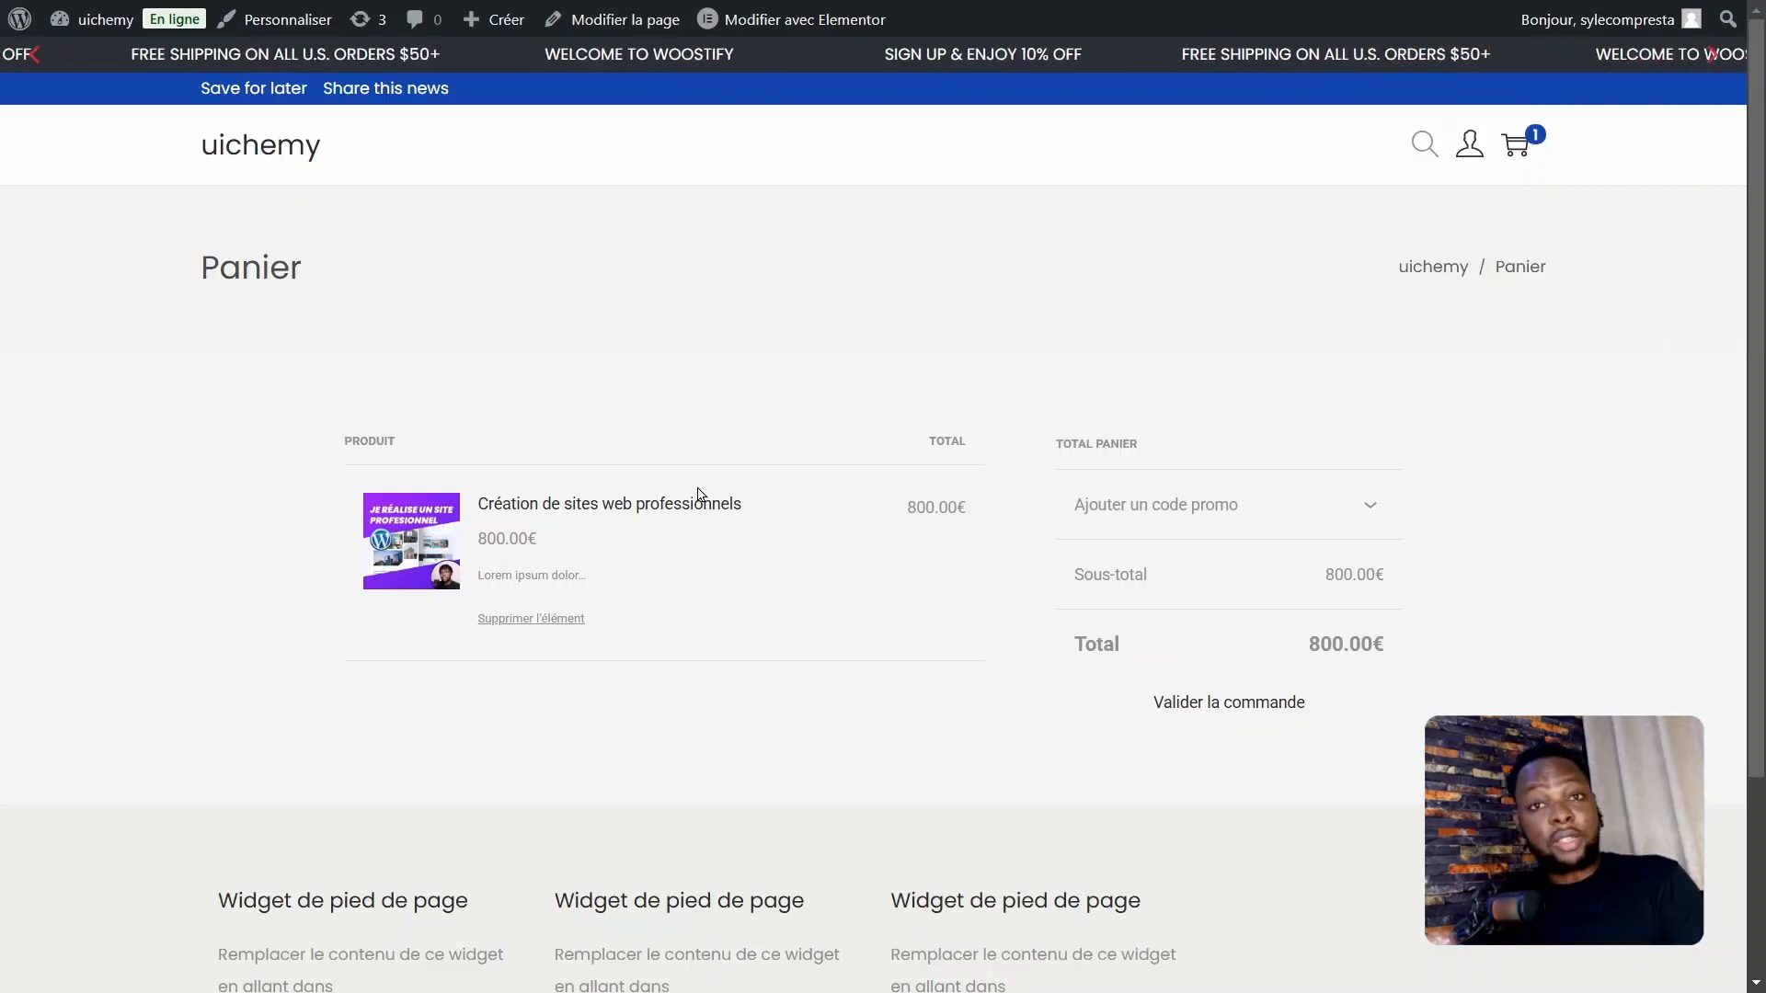
Step: Proceed from the storefront's Panier page to order validation and look over the default checkout page
left_click(1203, 711)
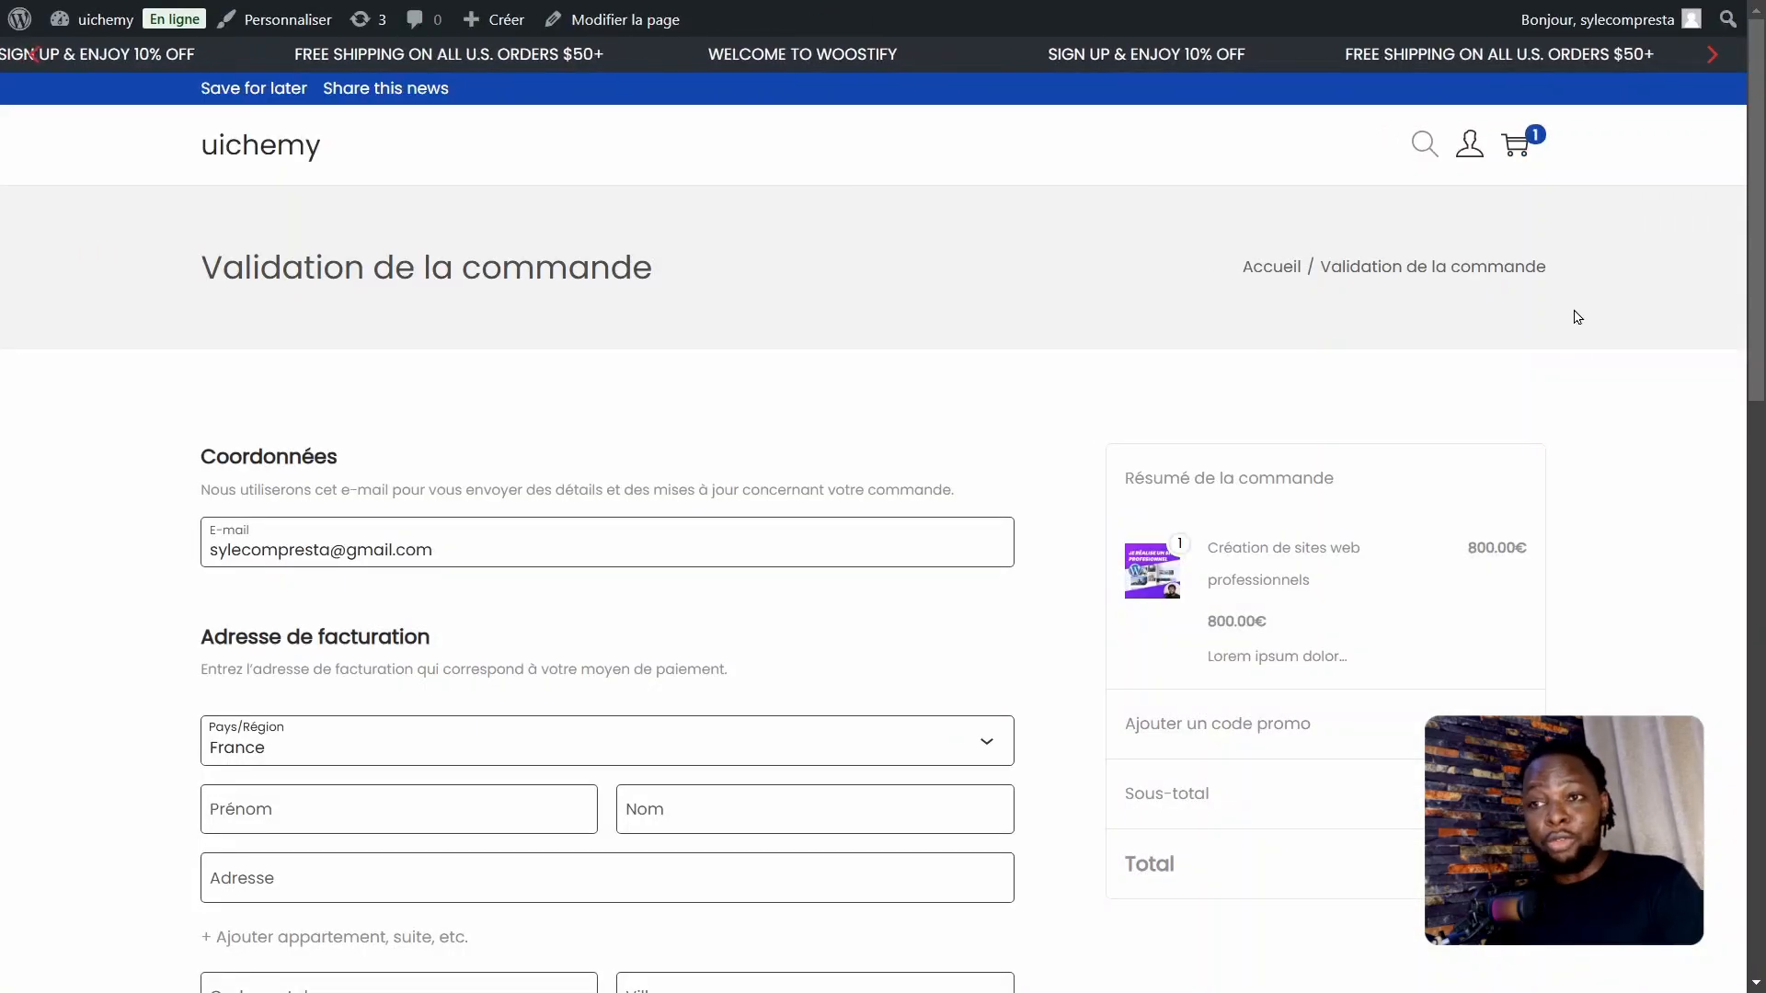
left_click_drag(1763, 313, 1763, 262)
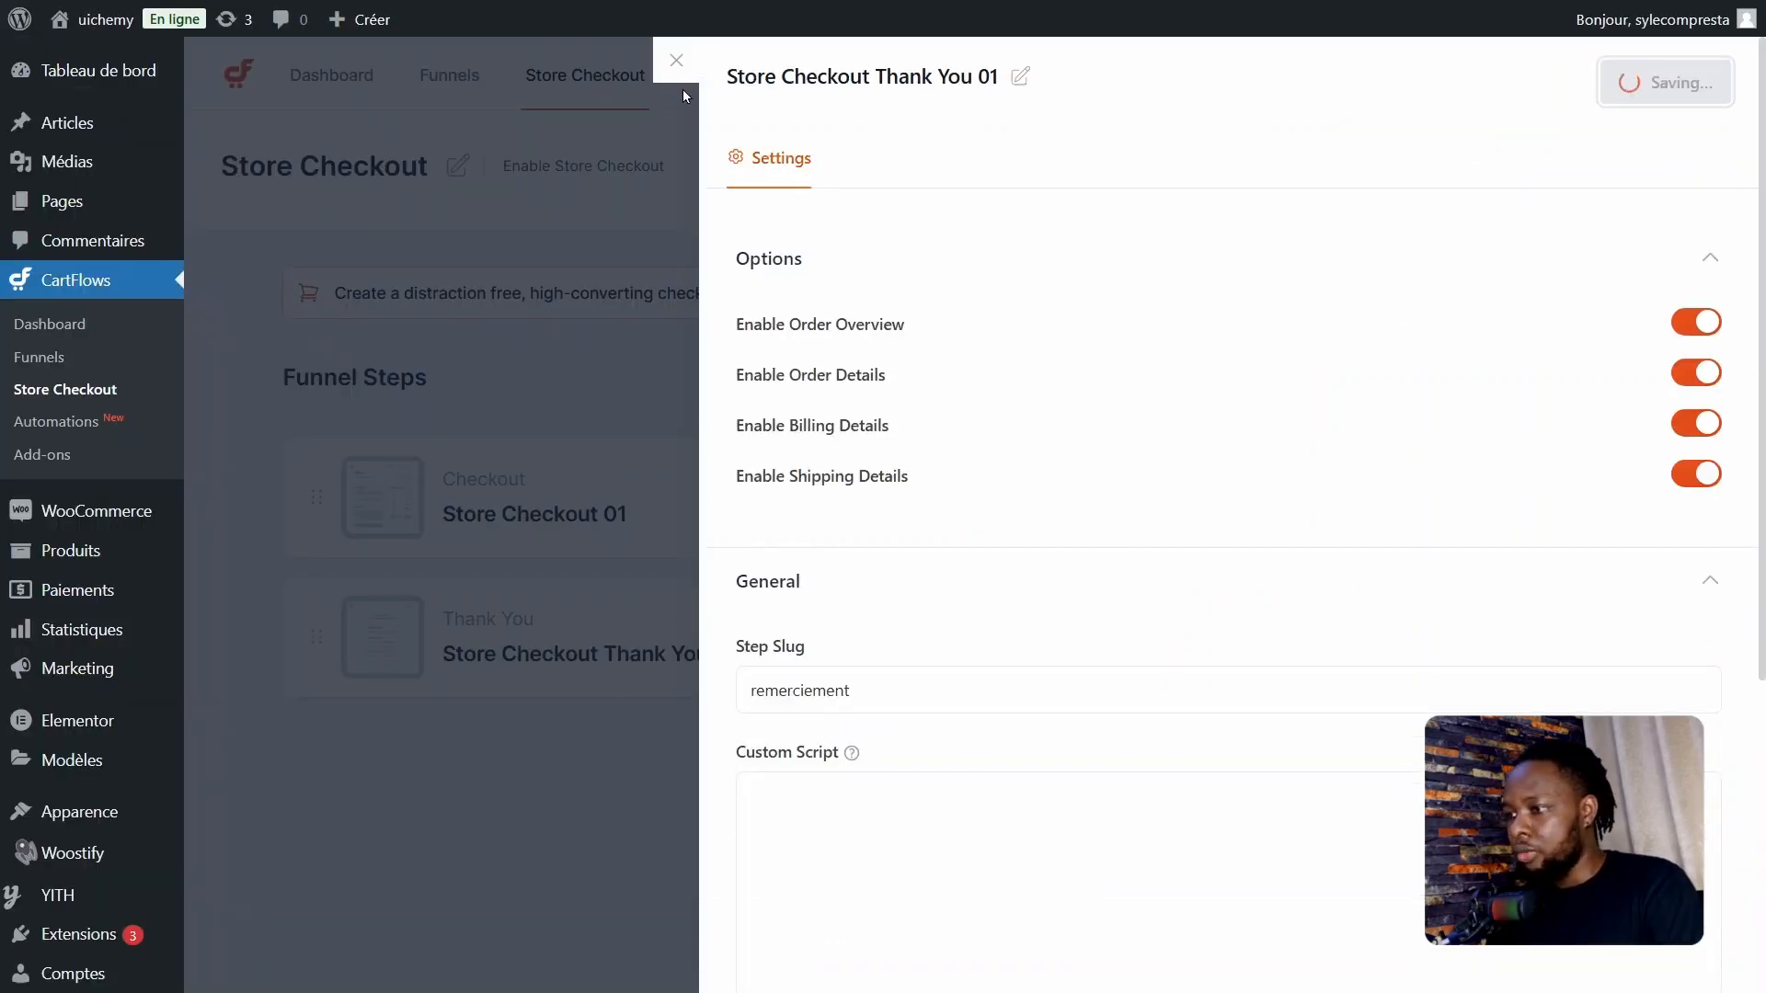
Step: Close the Store Checkout Thank You 01 settings and enable Store Checkout
left_click(678, 63)
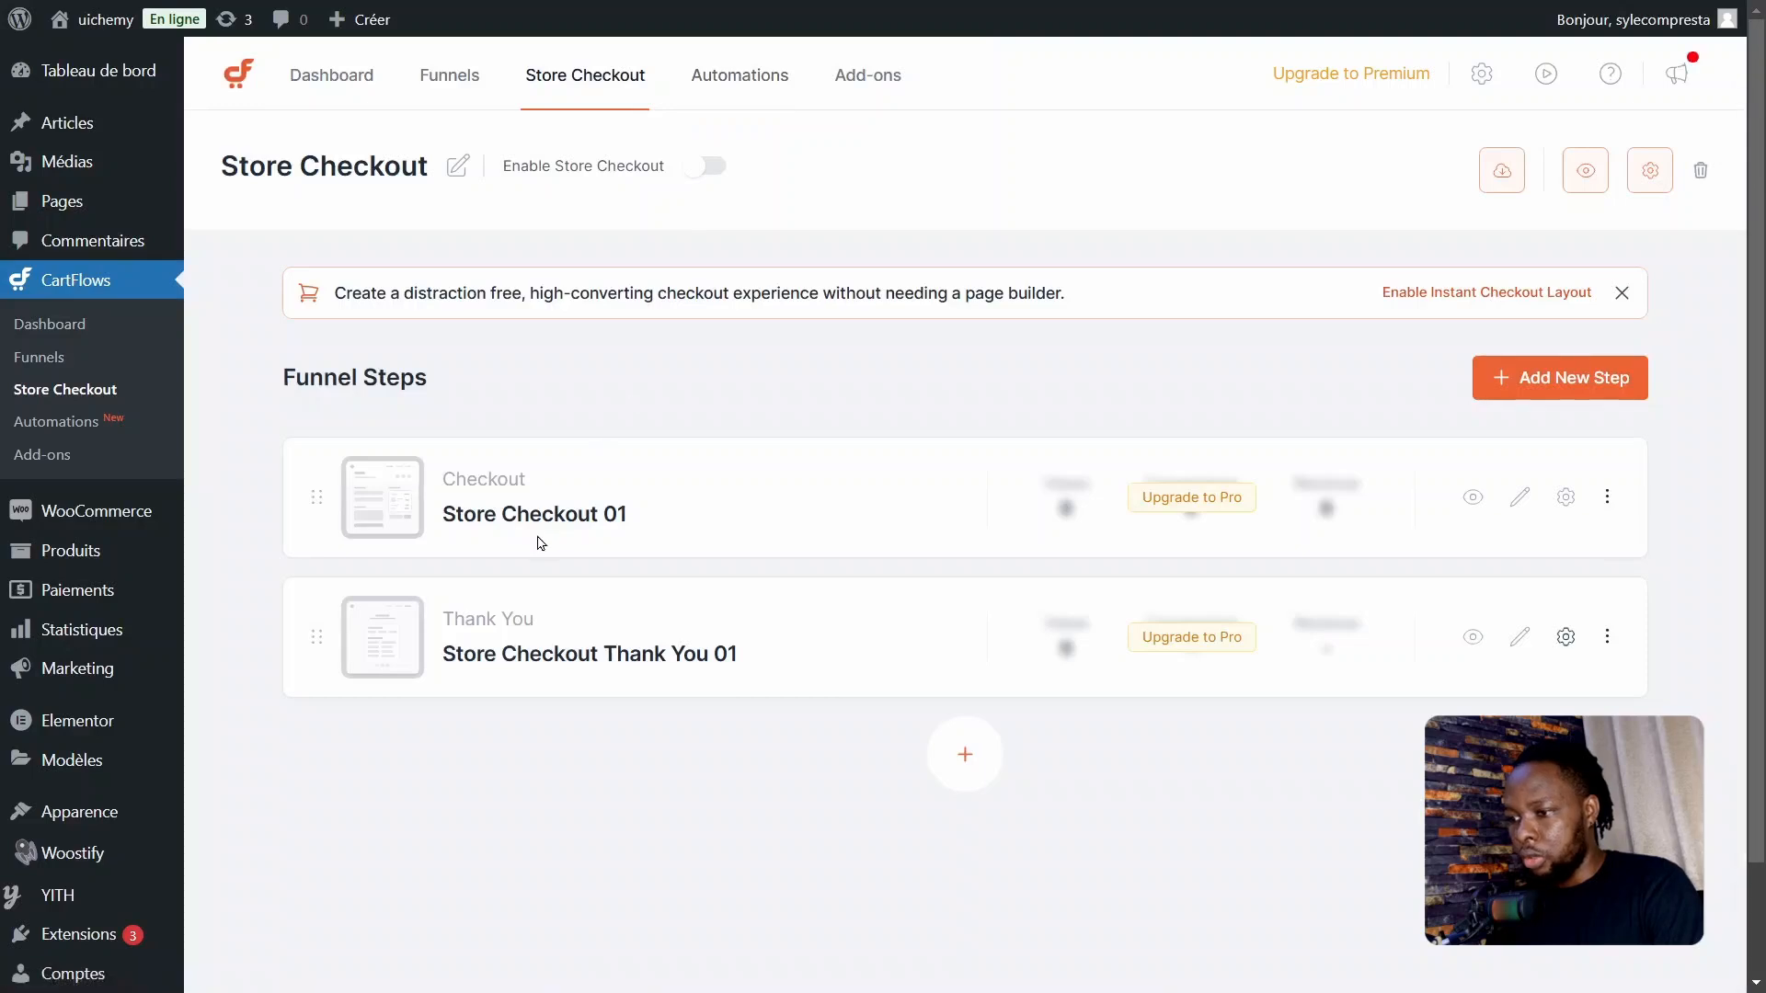
left_click_drag(514, 165, 646, 167)
left_click(647, 167)
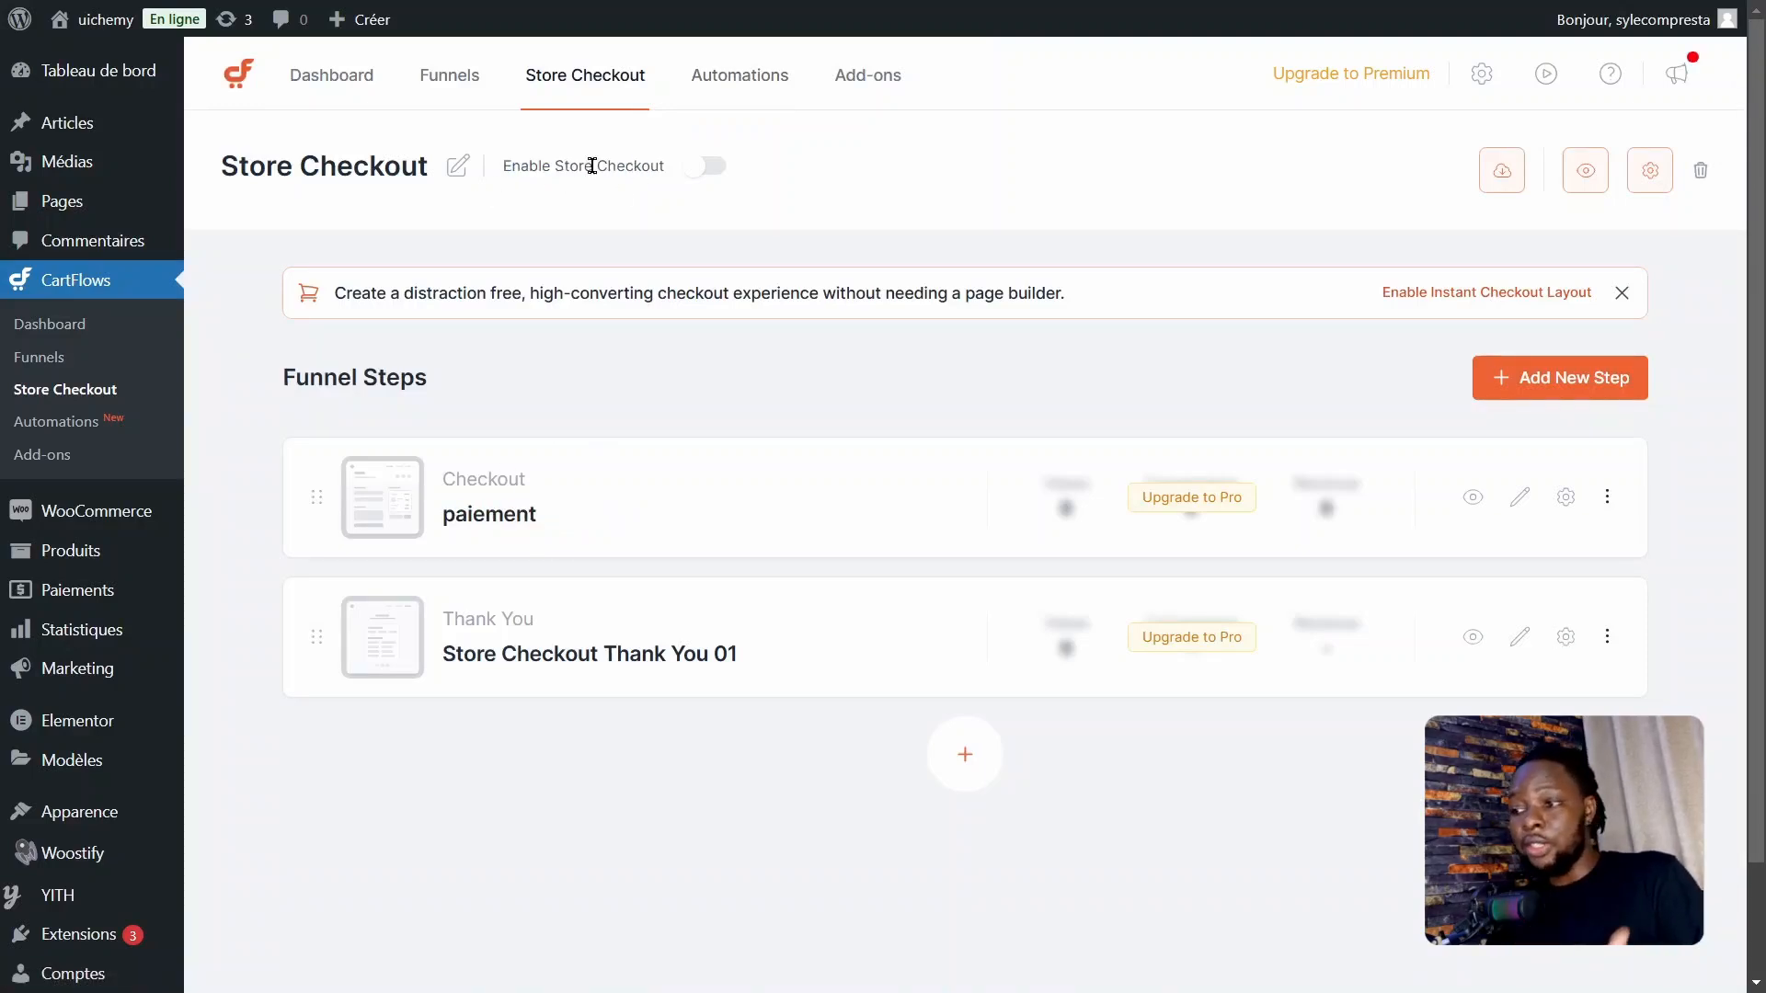
left_click(708, 169)
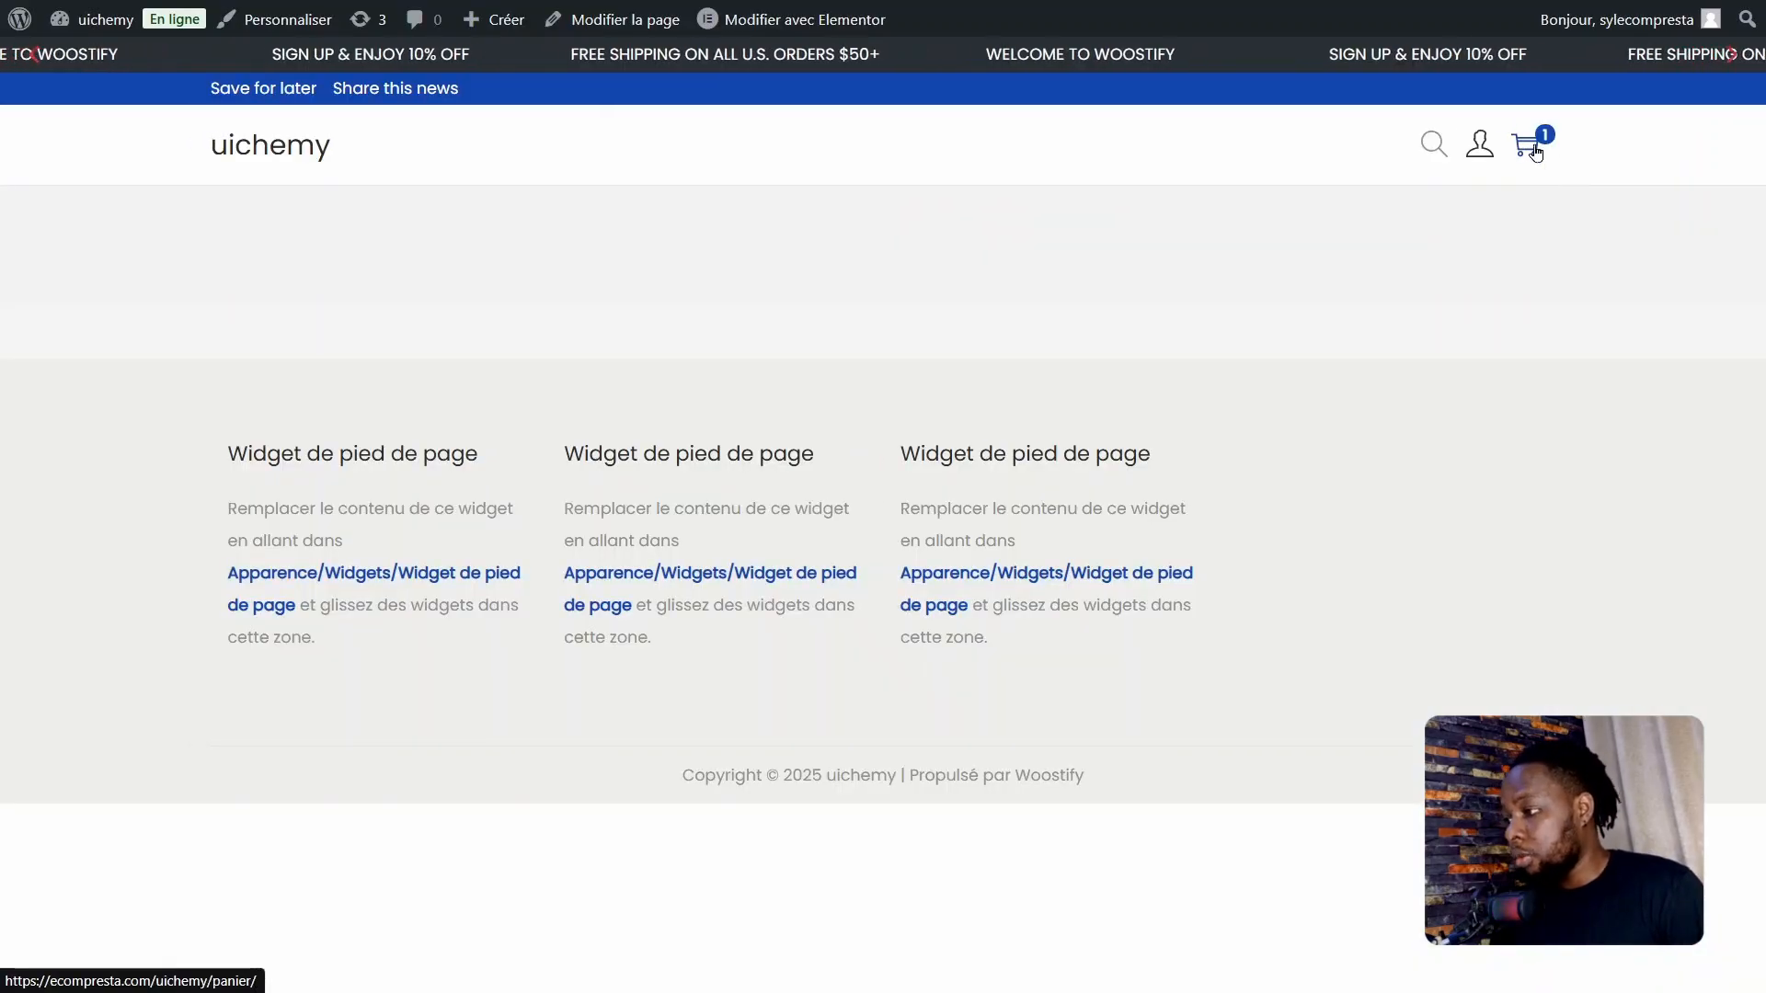
Step: Go from the storefront's shopping cart to checkout and examine the custom page's billing fields, order summary and coupon field
left_click(1529, 139)
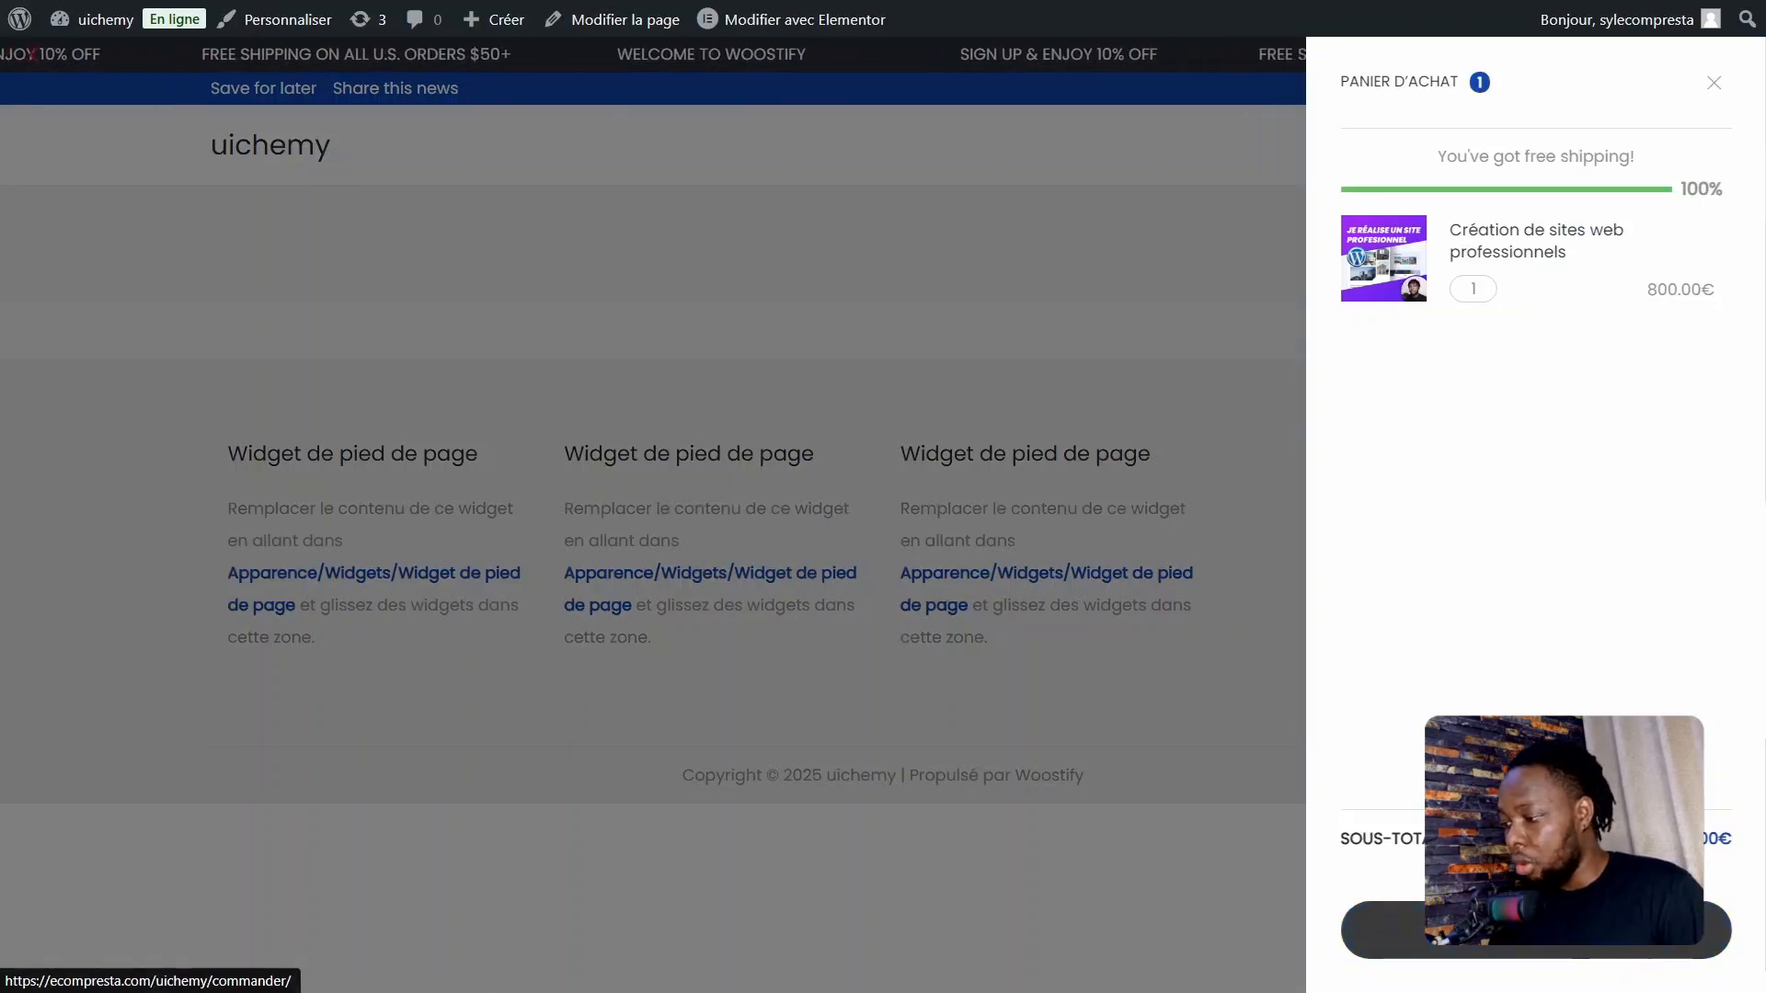
left_click(1545, 931)
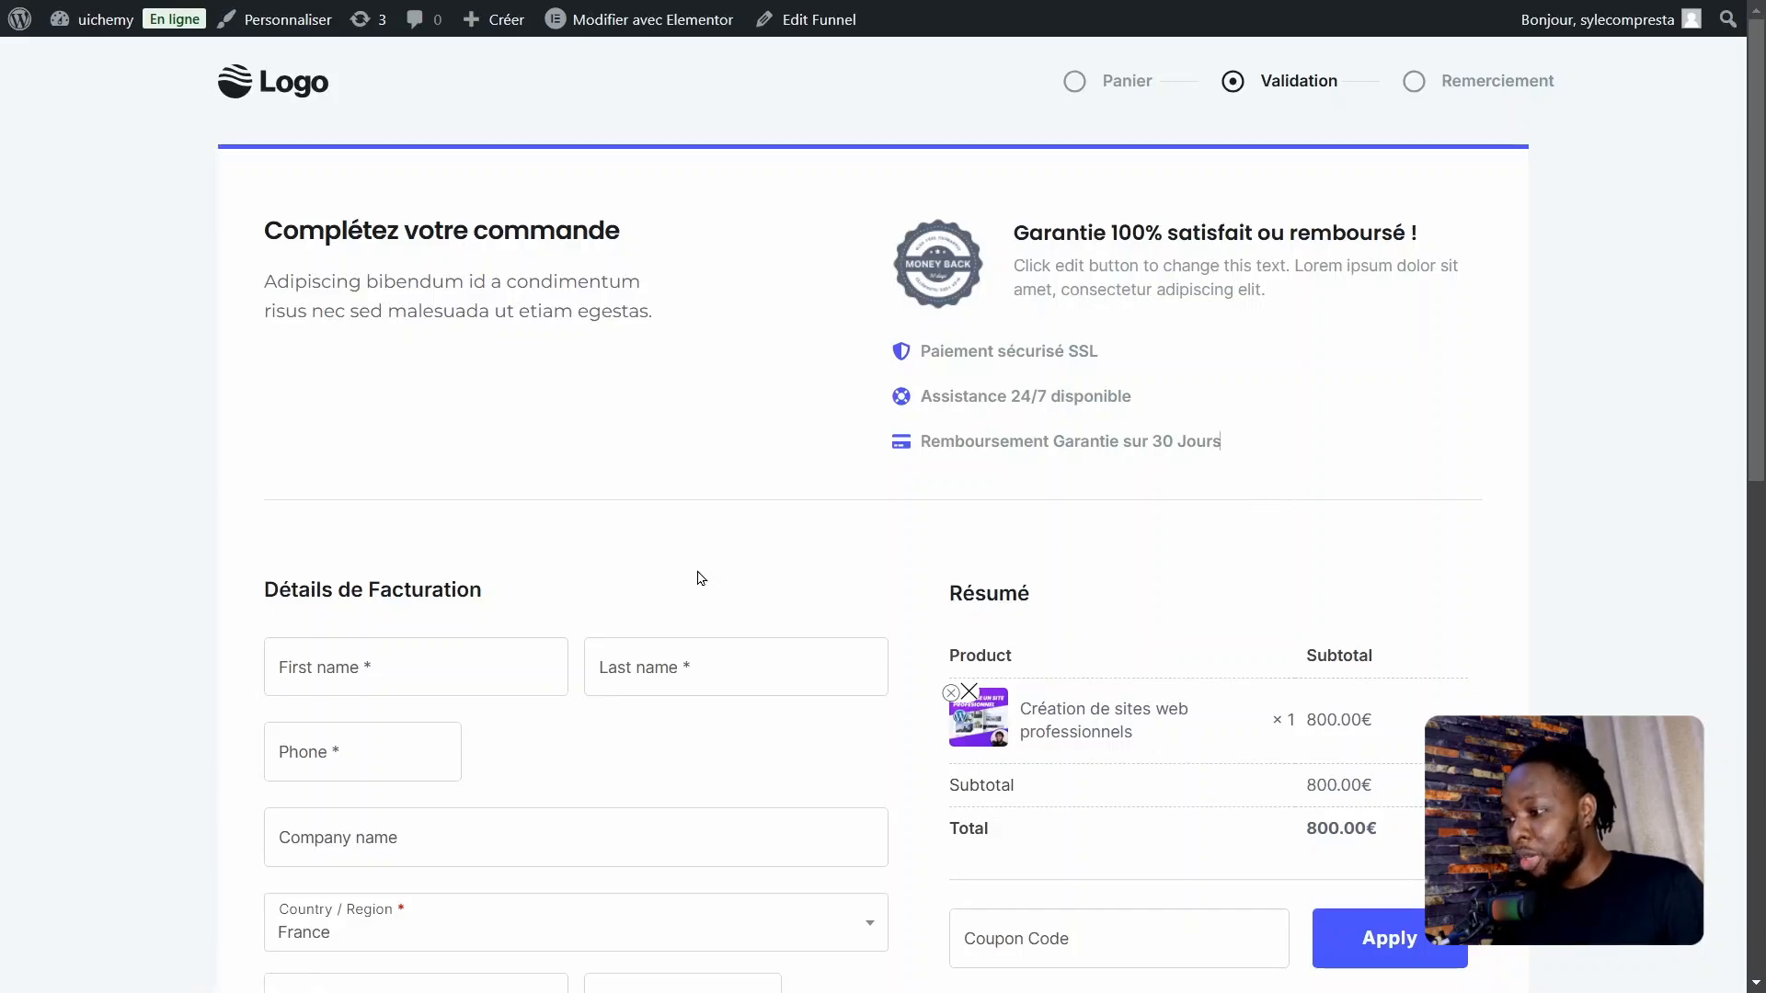
left_click_drag(1756, 274, 781, 591)
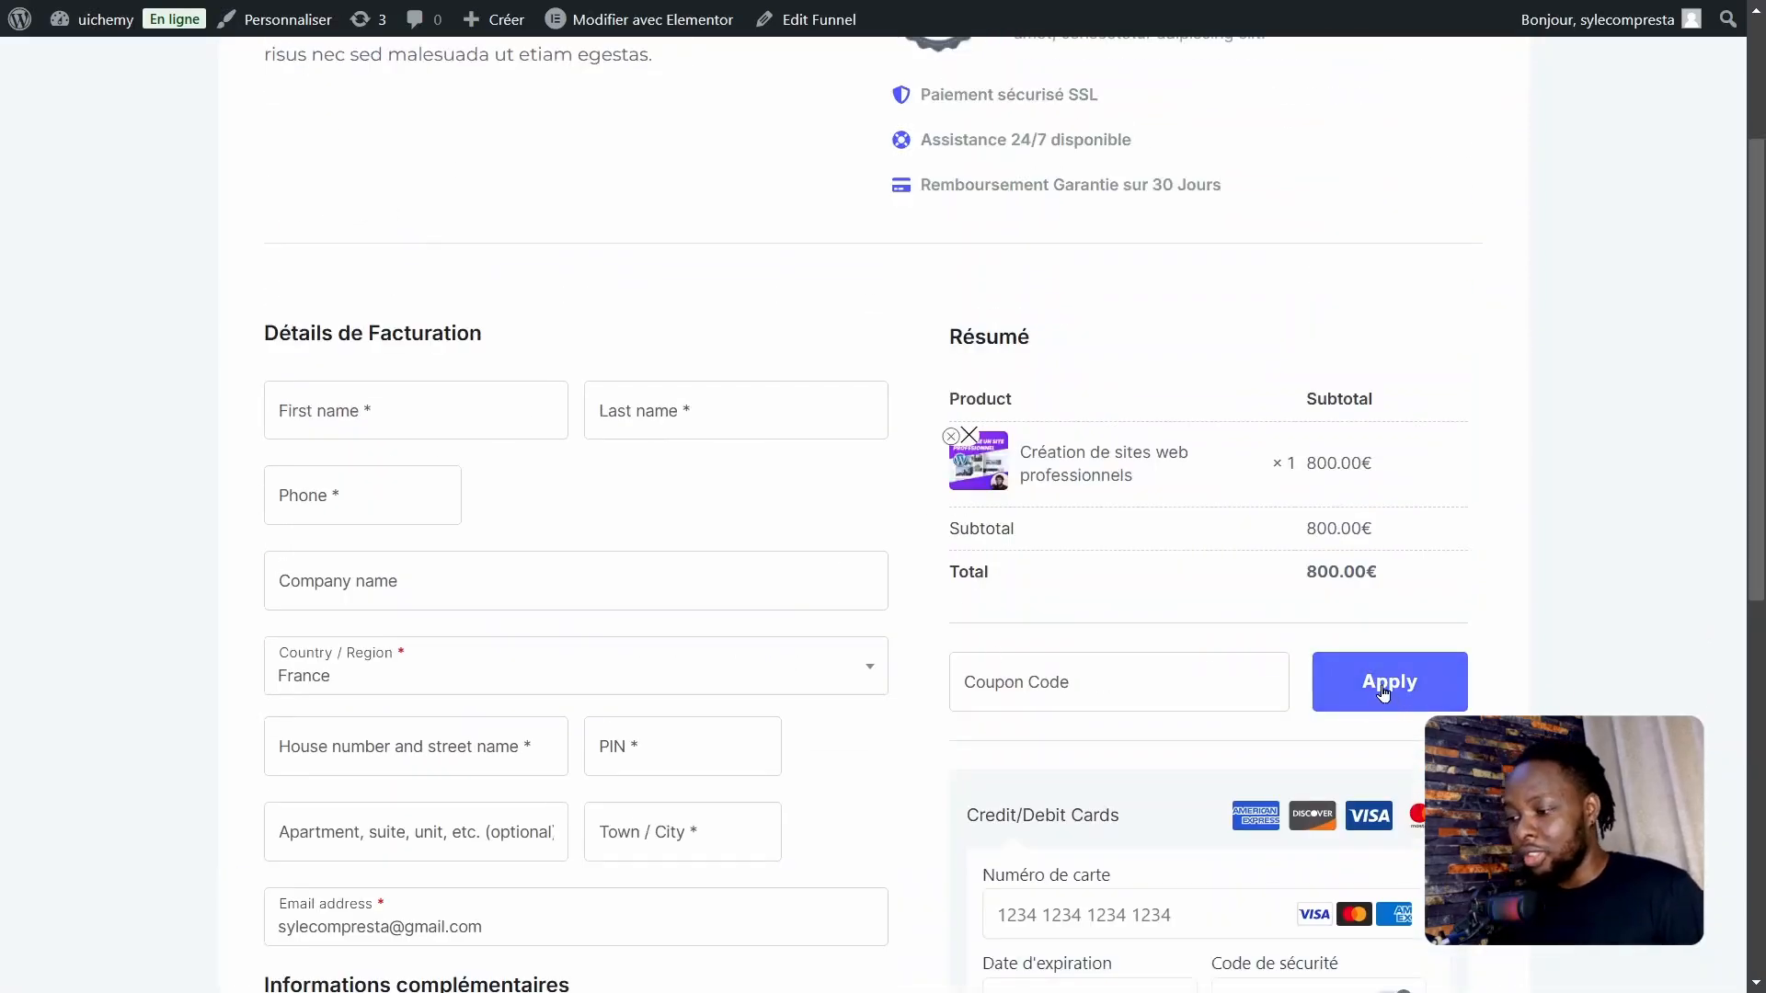
left_click(1069, 685)
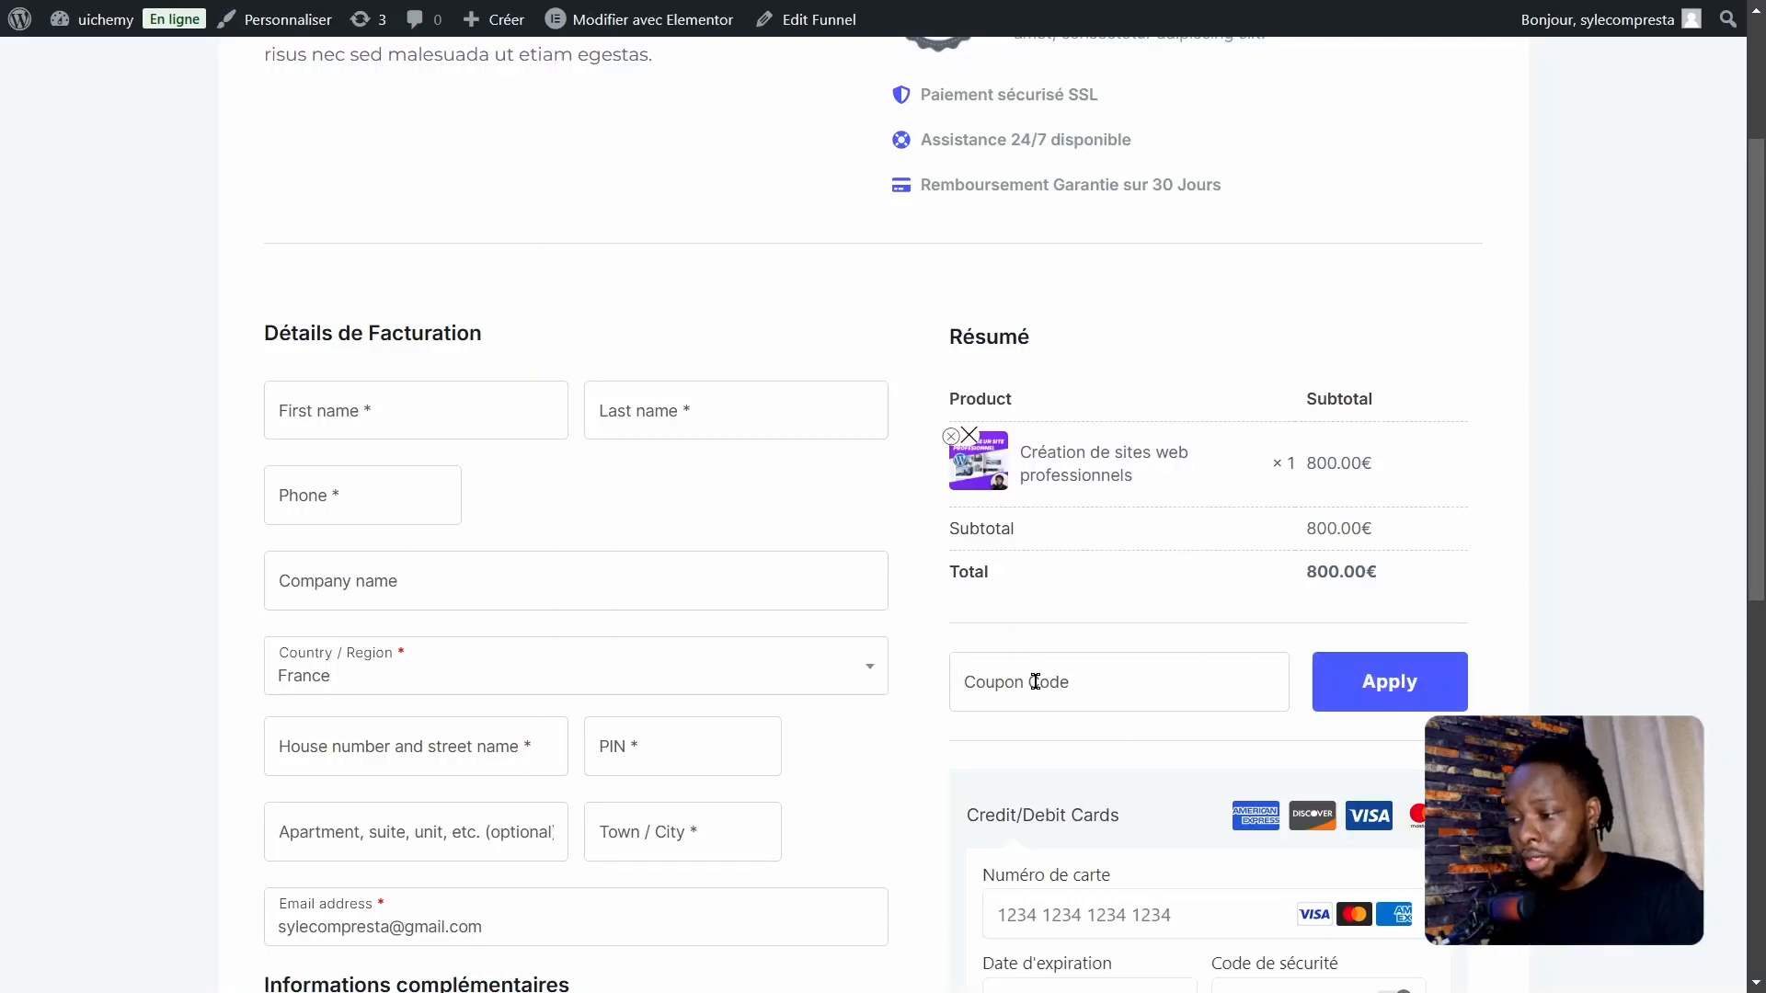
left_click_drag(1754, 368, 1764, 170)
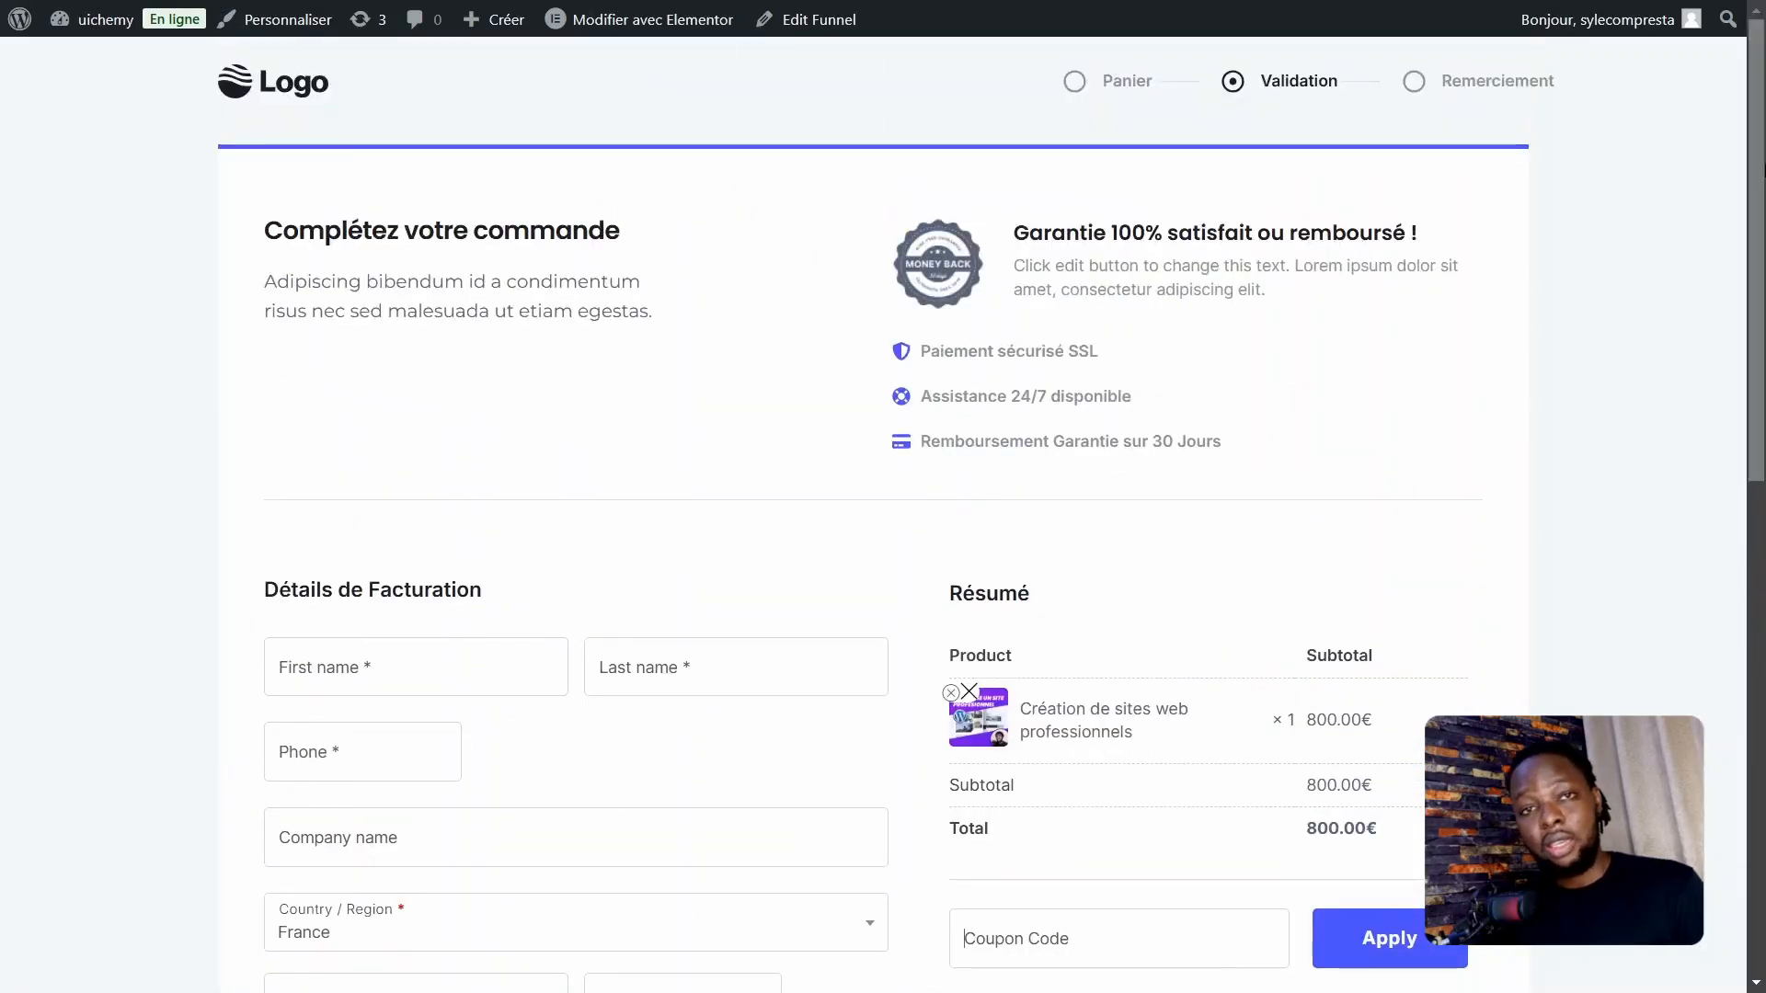